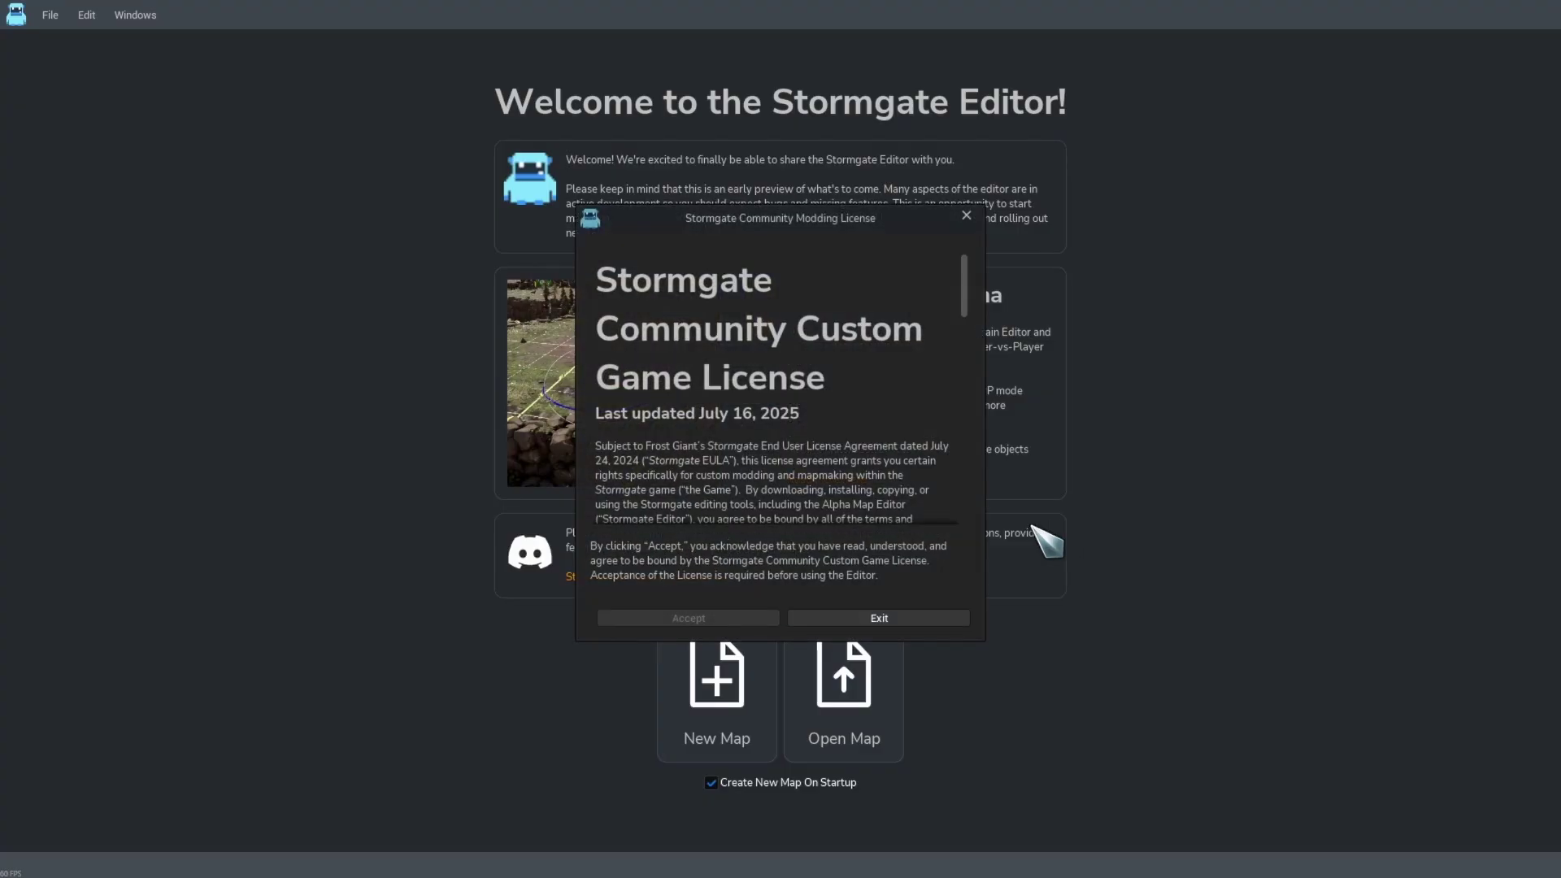
# Step: Scroll to the end of the community custom game license and accept it
pyautogui.moveTo(964, 286); pyautogui.dragTo(993, 533)
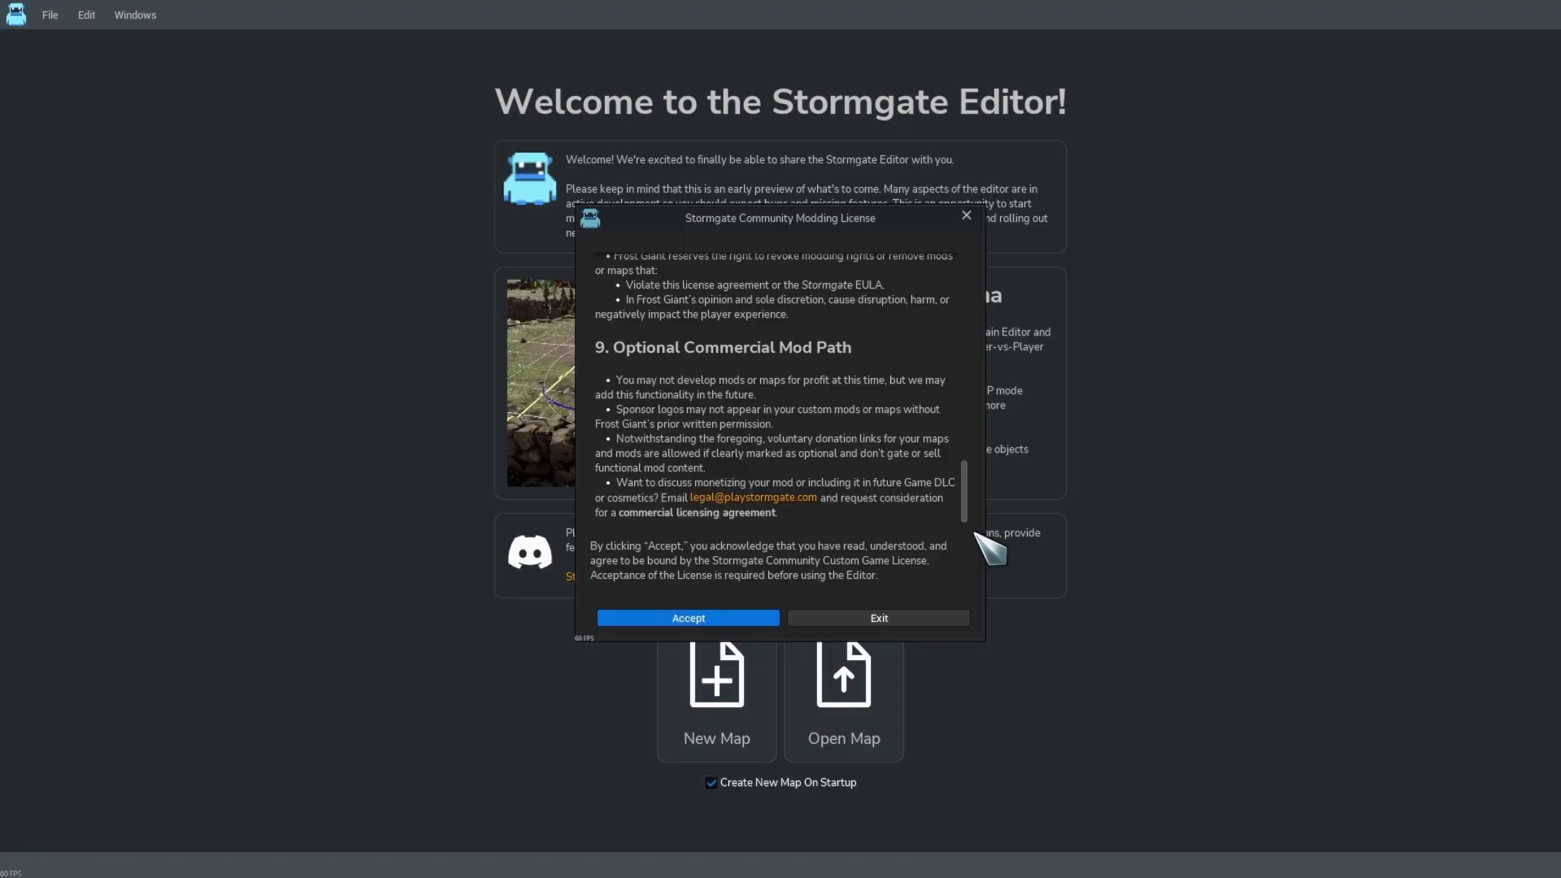
pyautogui.click(743, 625)
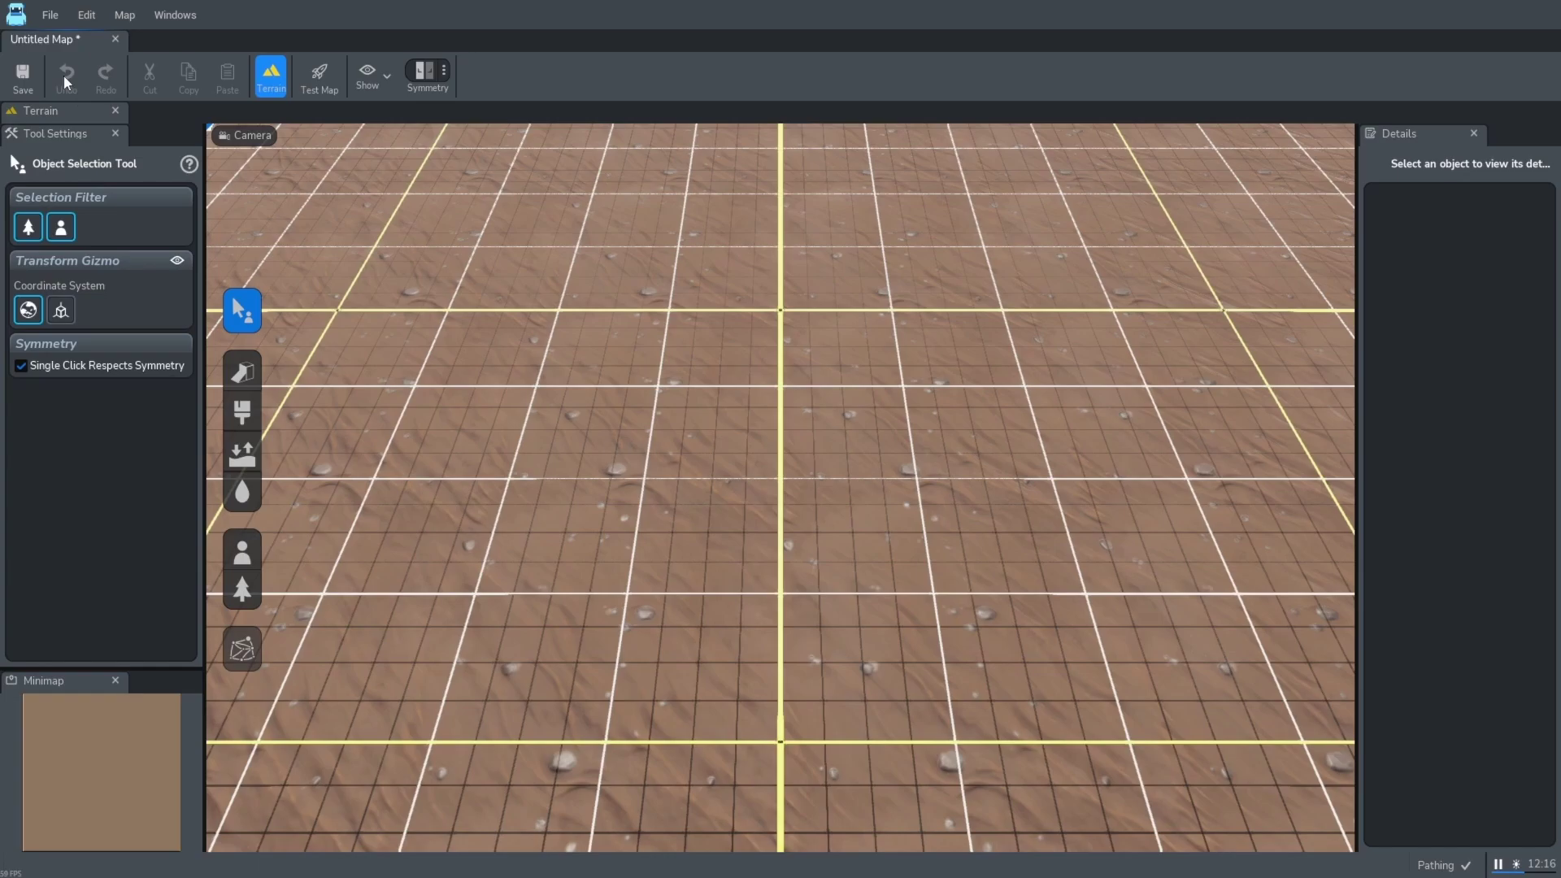
# Step: Unlock the hidden Data, Trigger and Ability editors by repeatedly clicking the editor logo
pyautogui.keyDown('ctrl'); pyautogui.click(16, 15); pyautogui.keyUp('ctrl')
pyautogui.keyDown('ctrl'); pyautogui.click(16, 15); pyautogui.keyUp('ctrl')
pyautogui.keyDown('ctrl'); pyautogui.click(17, 14); pyautogui.keyUp('ctrl')
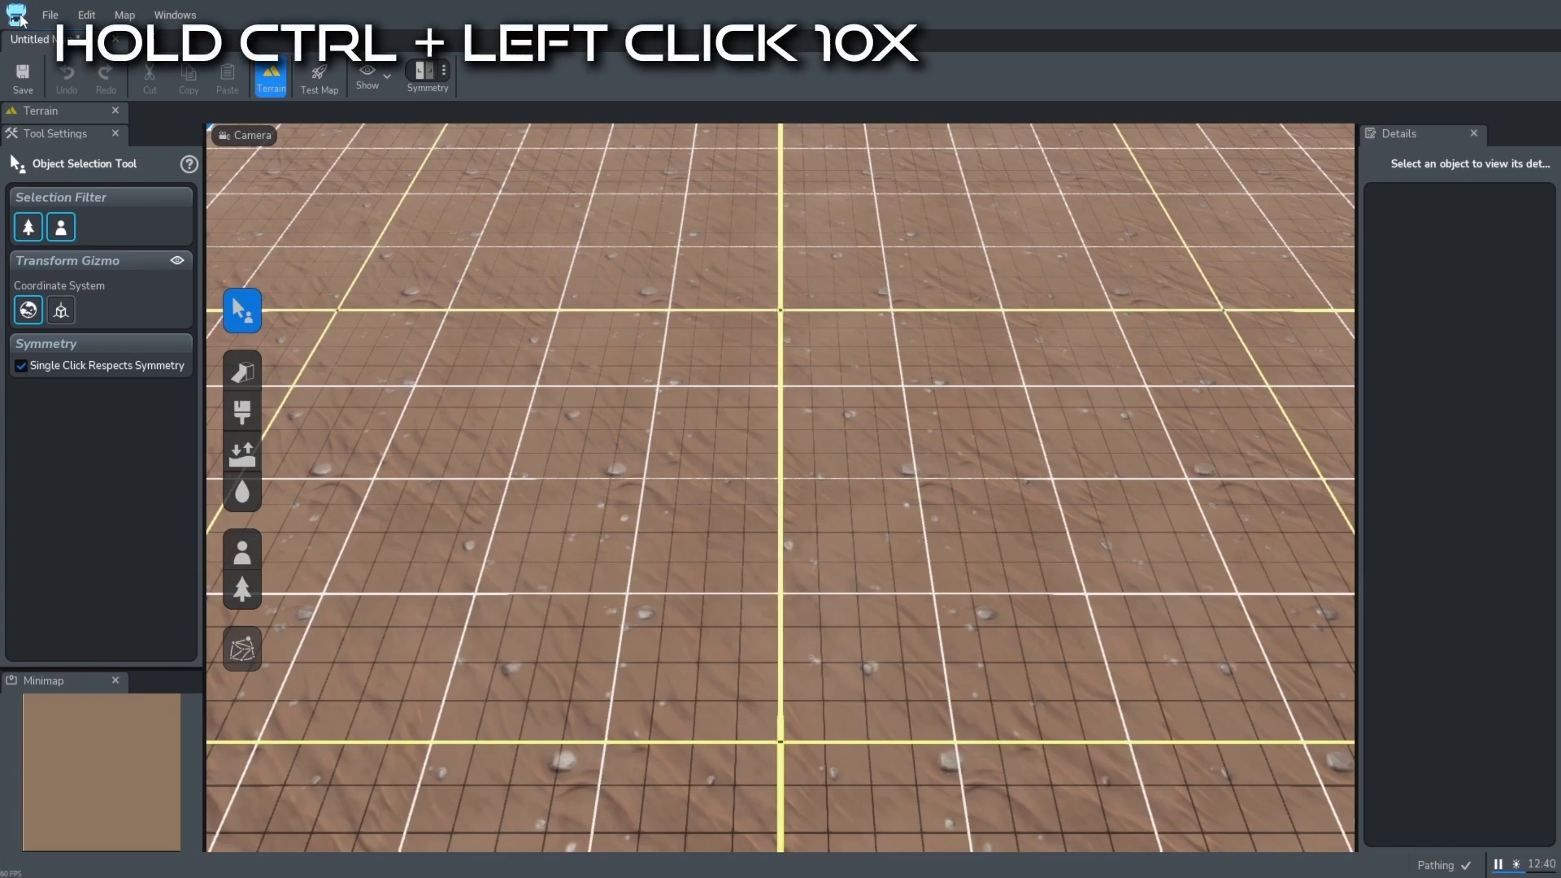
pyautogui.keyDown('ctrl'); pyautogui.click(17, 14); pyautogui.keyUp('ctrl')
pyautogui.keyDown('ctrl'); pyautogui.click(16, 15); pyautogui.keyUp('ctrl')
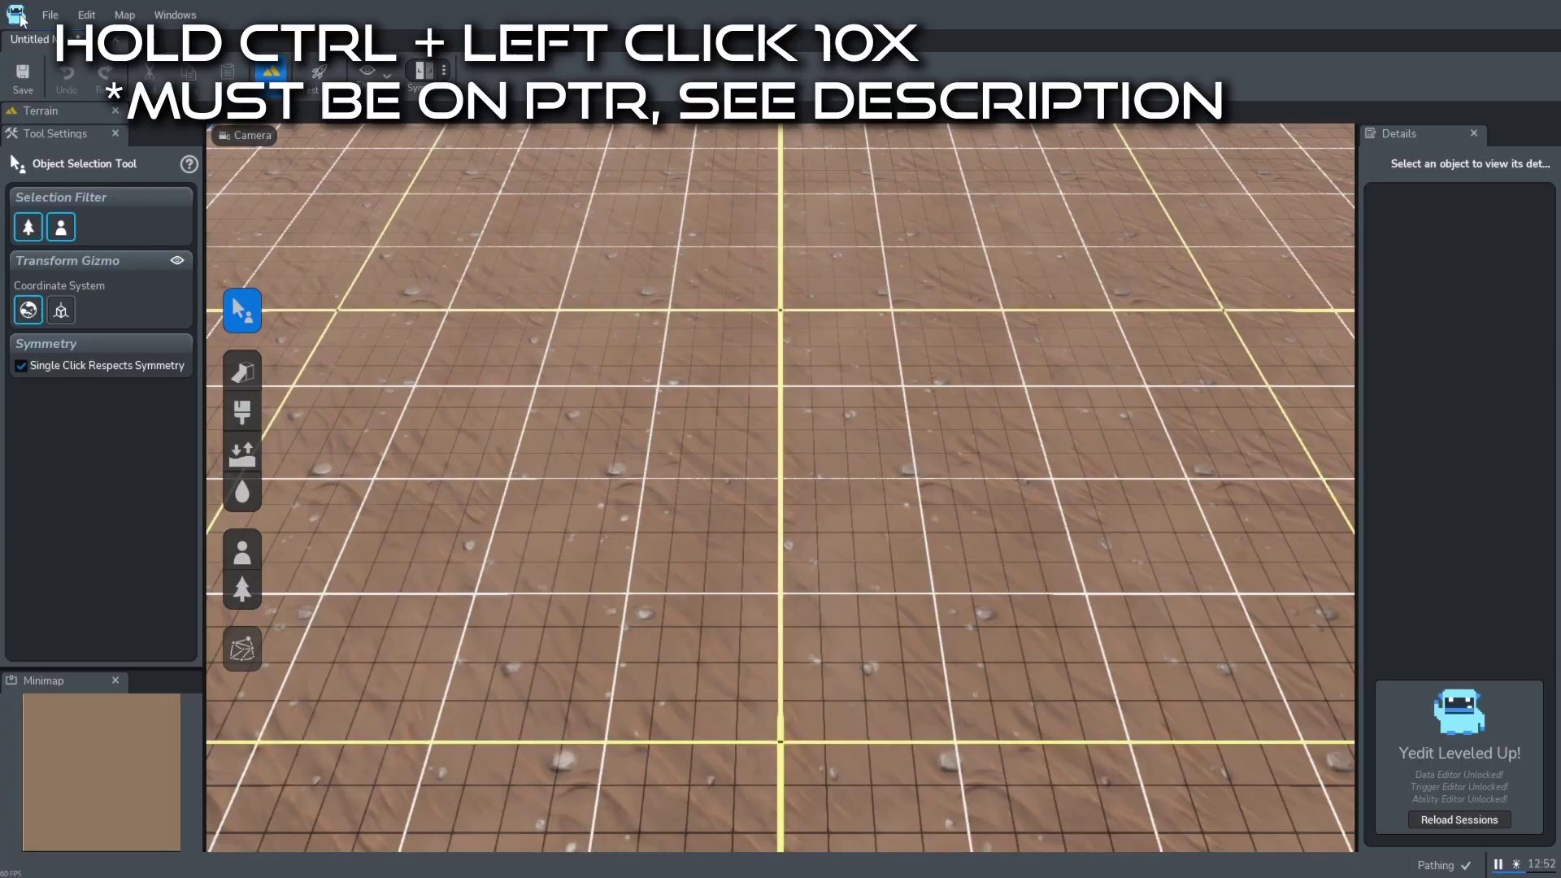
# Step: Reload sessions without saving, and create a new map with default settings
pyautogui.click(1457, 821)
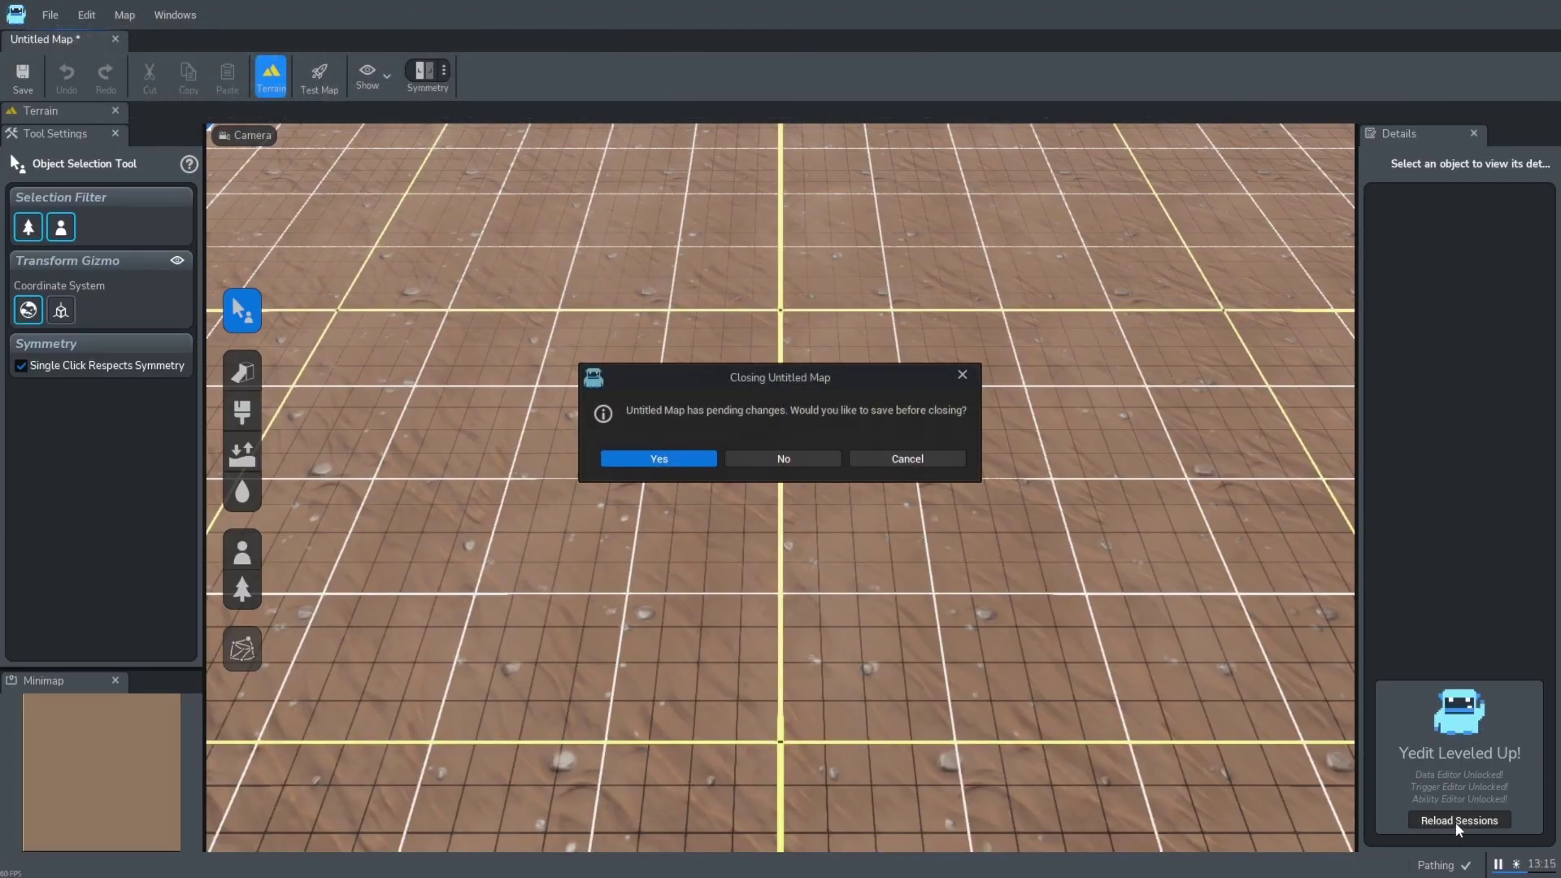
pyautogui.click(740, 457)
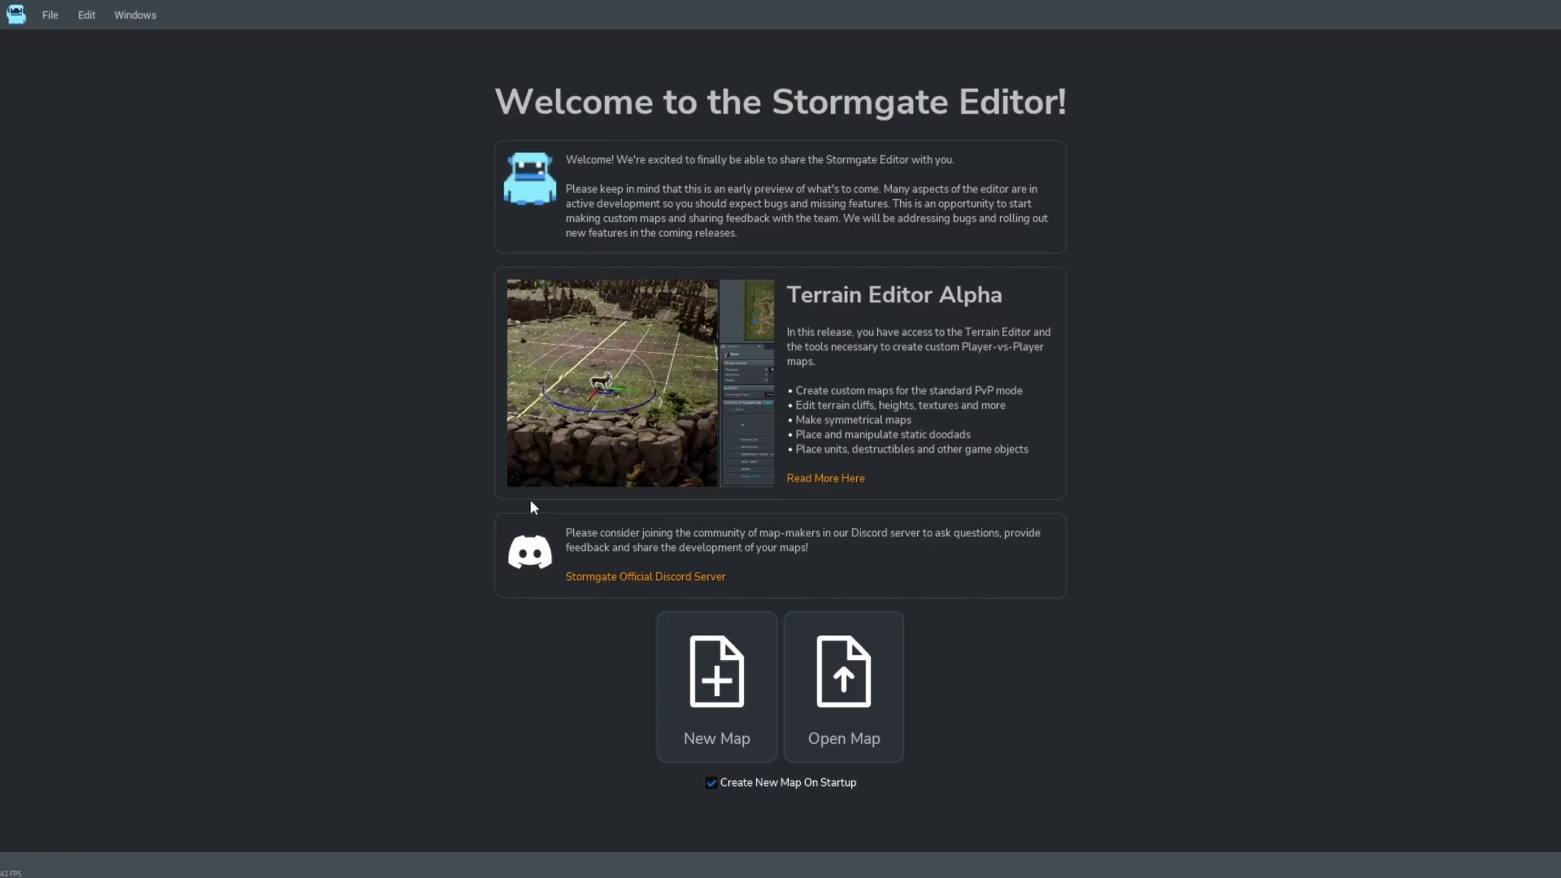
pyautogui.click(40, 21)
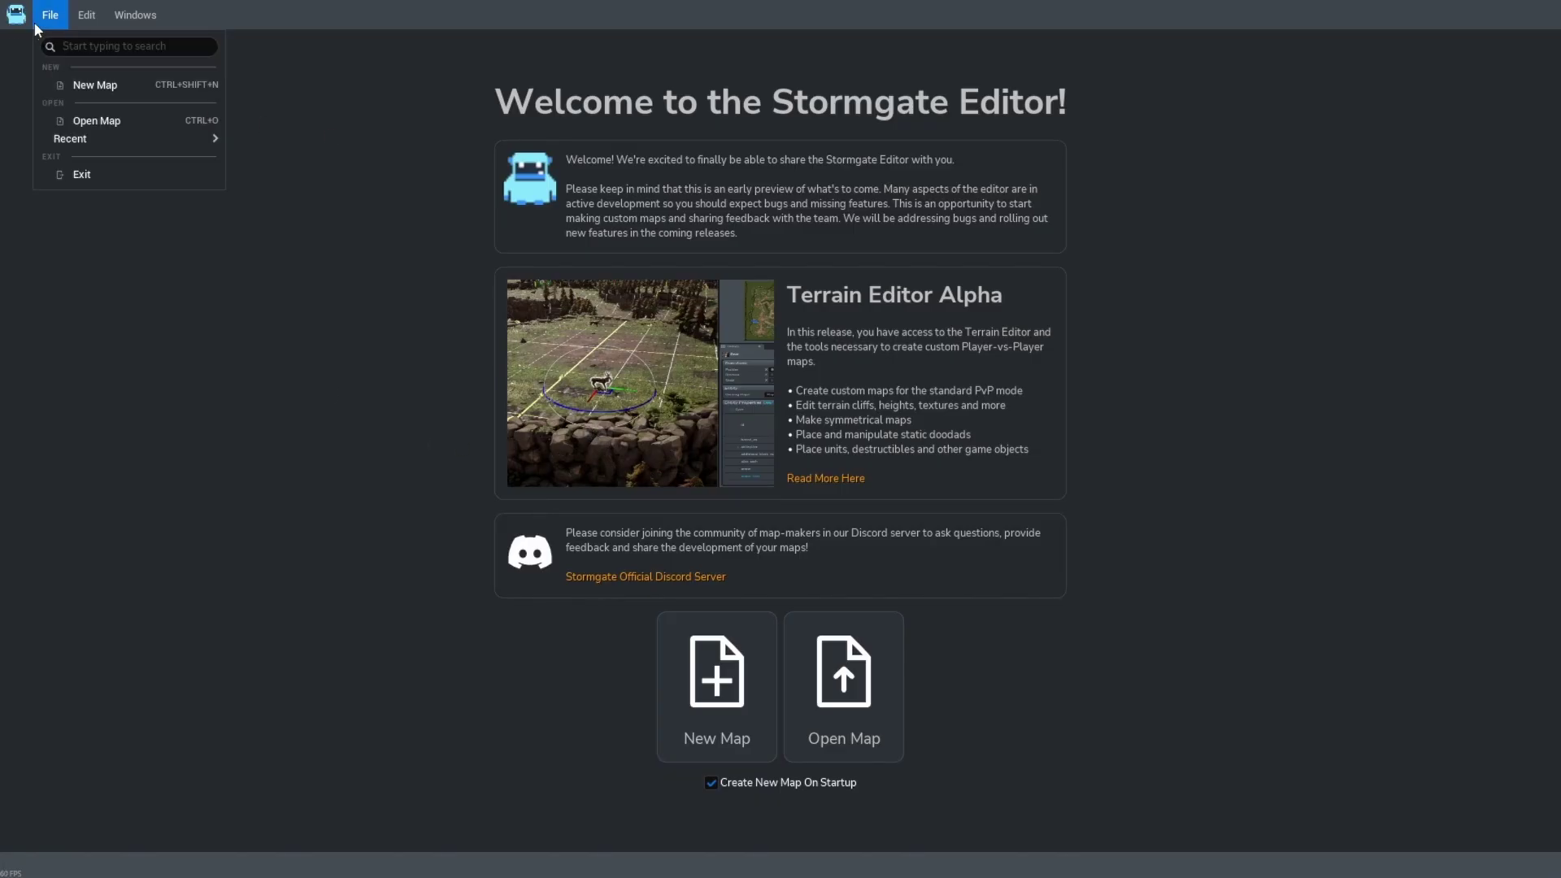
pyautogui.click(72, 86)
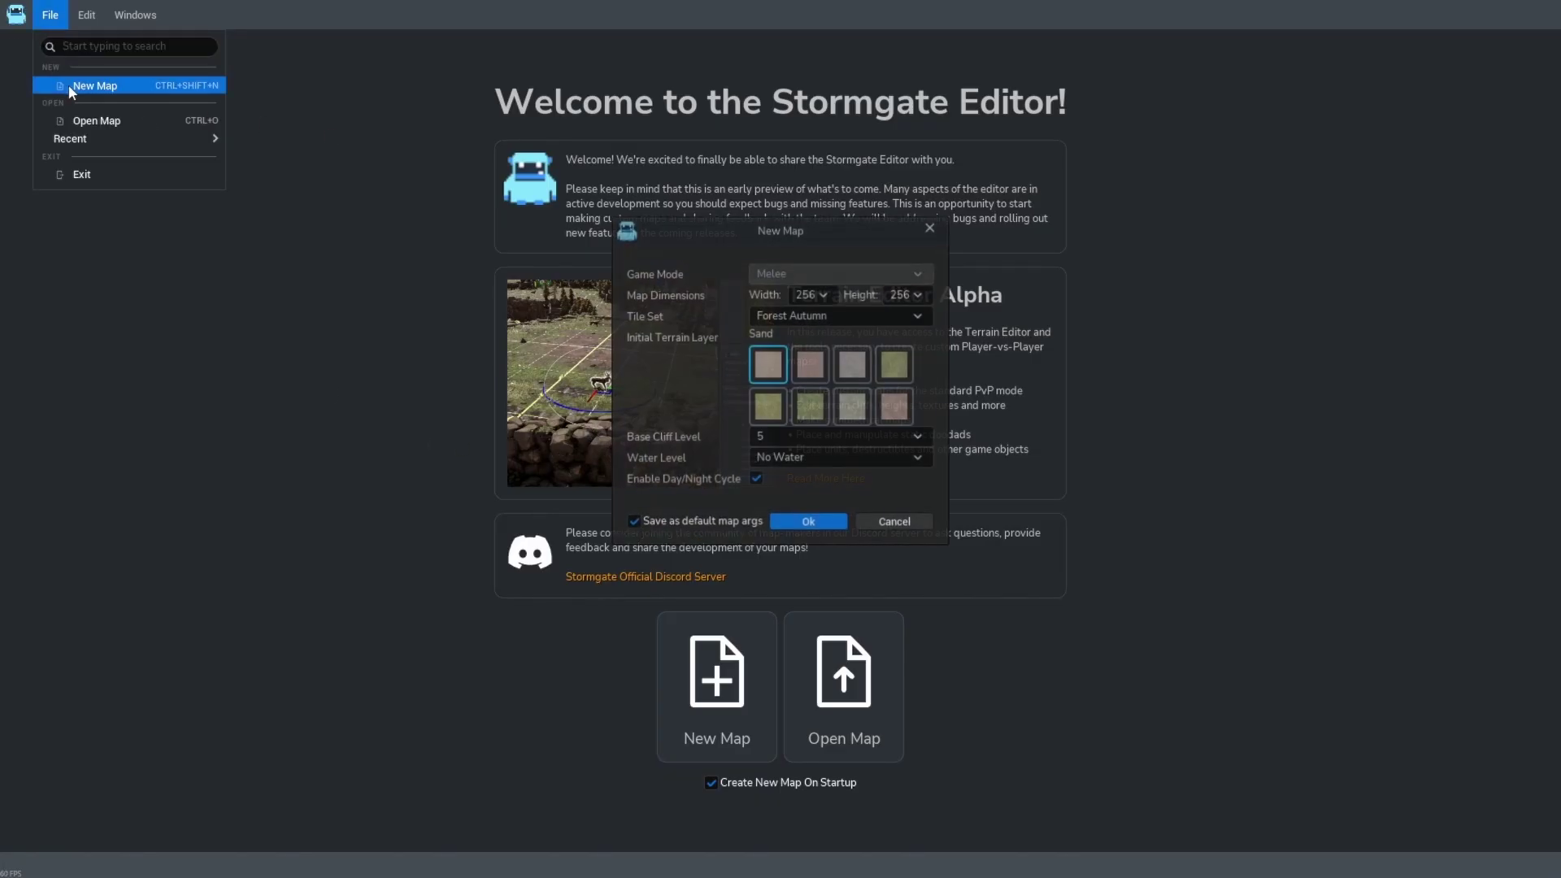
pyautogui.click(807, 514)
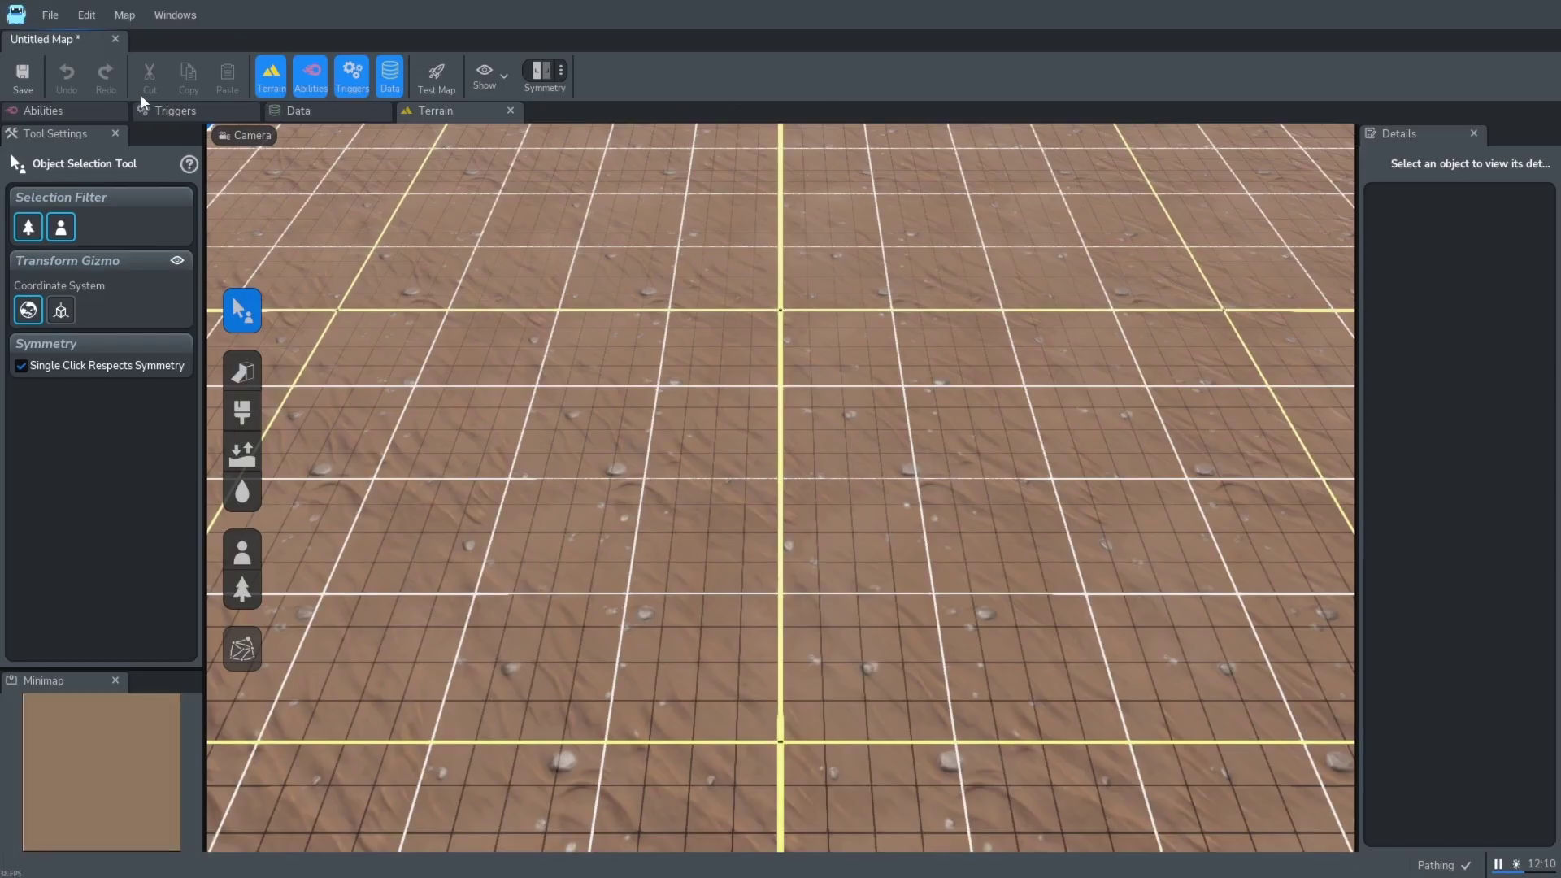
pyautogui.click(185, 115)
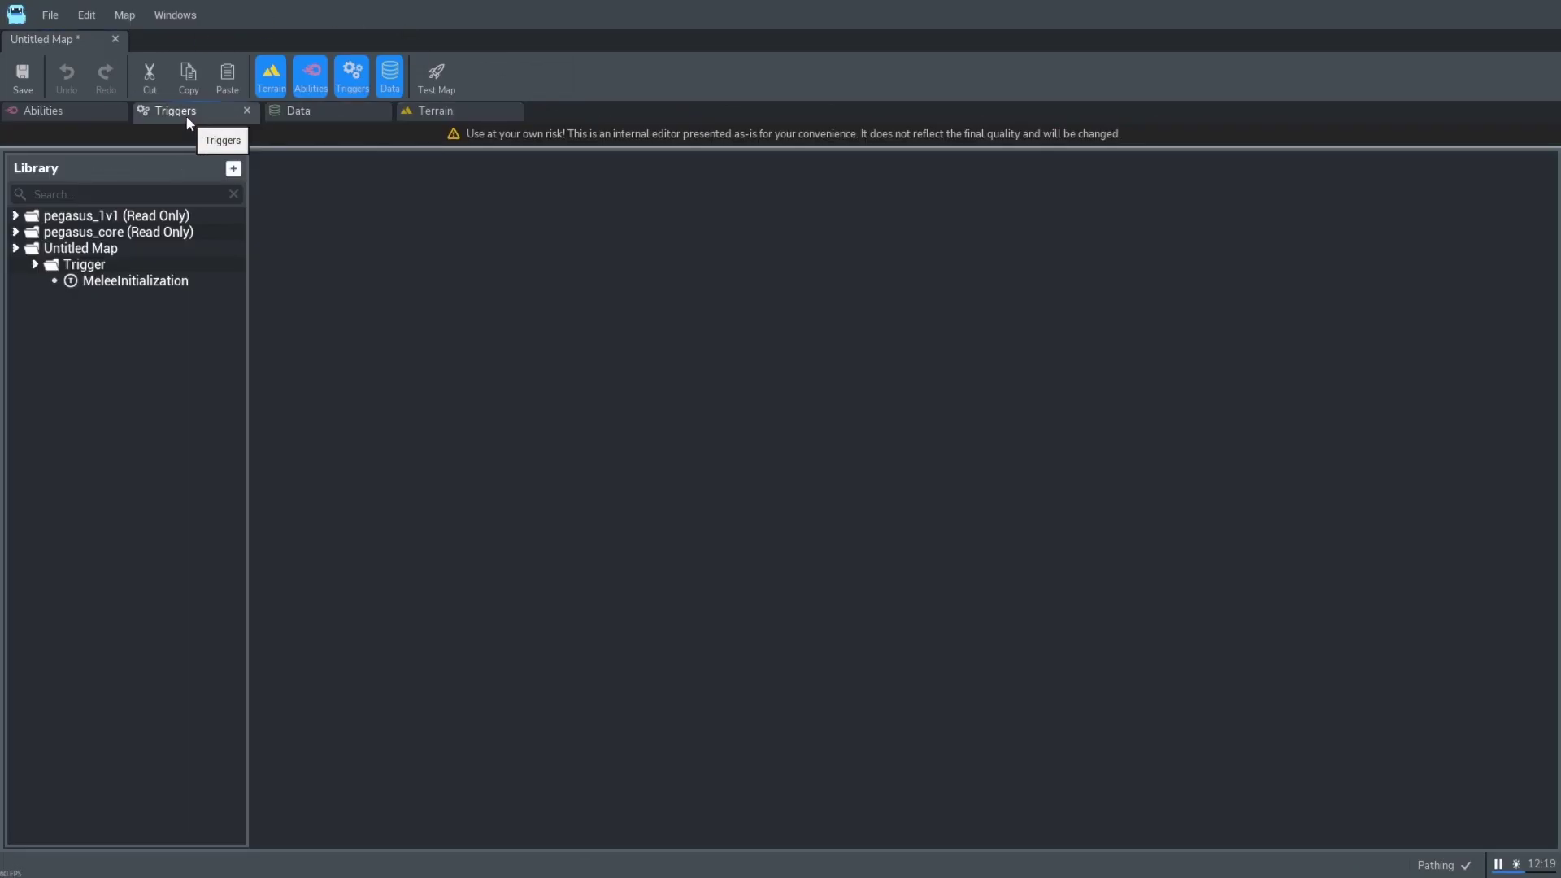
pyautogui.click(314, 110)
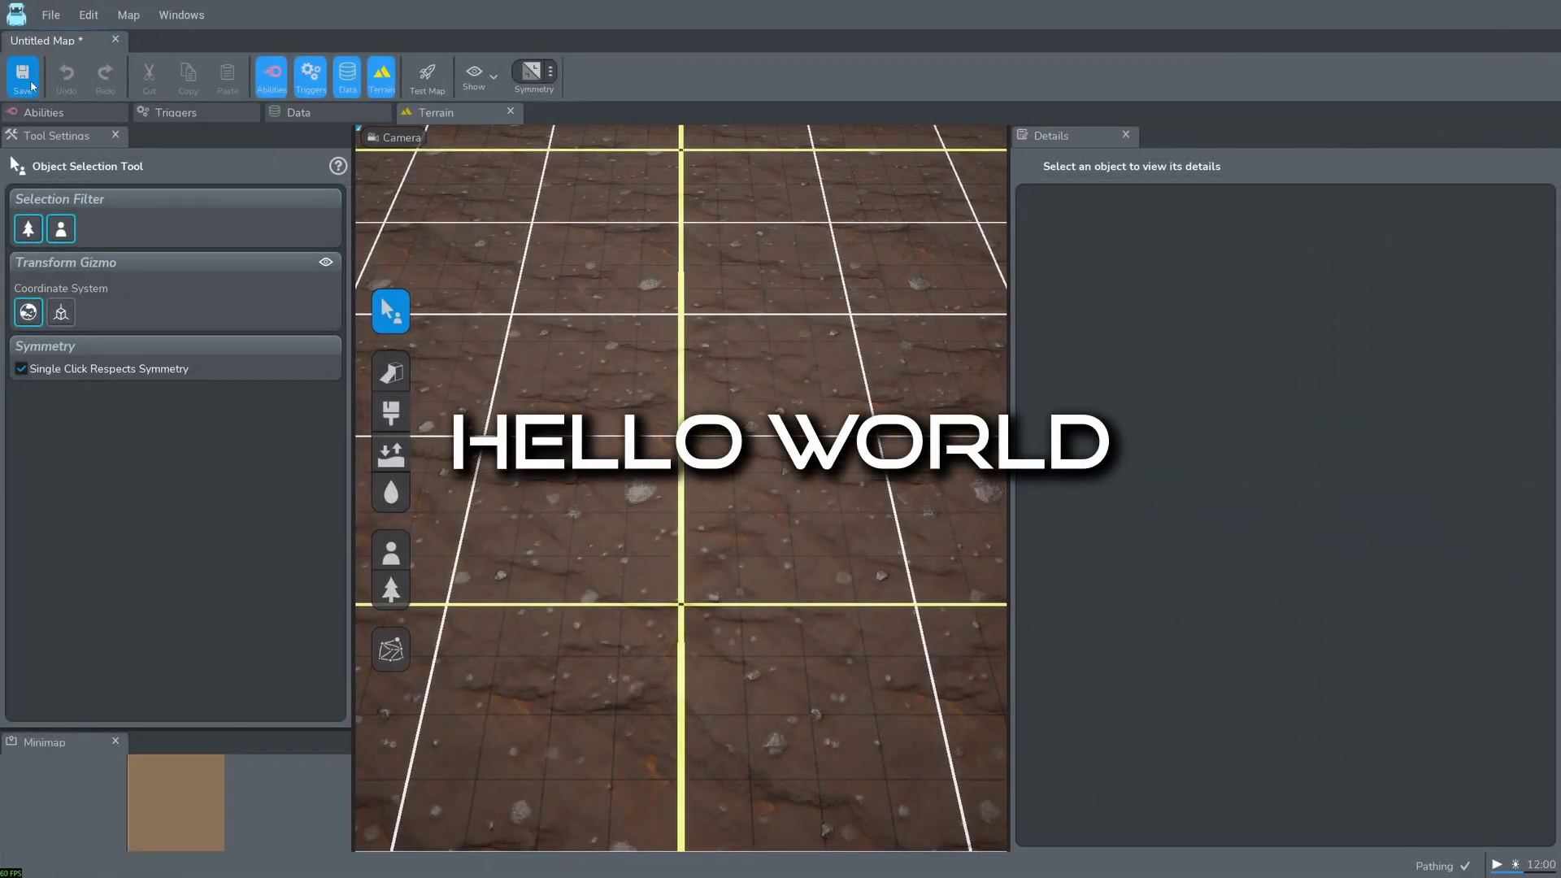
# Step: Save the map under the name 'Survival'
pyautogui.hotkey('ctrl', 's')
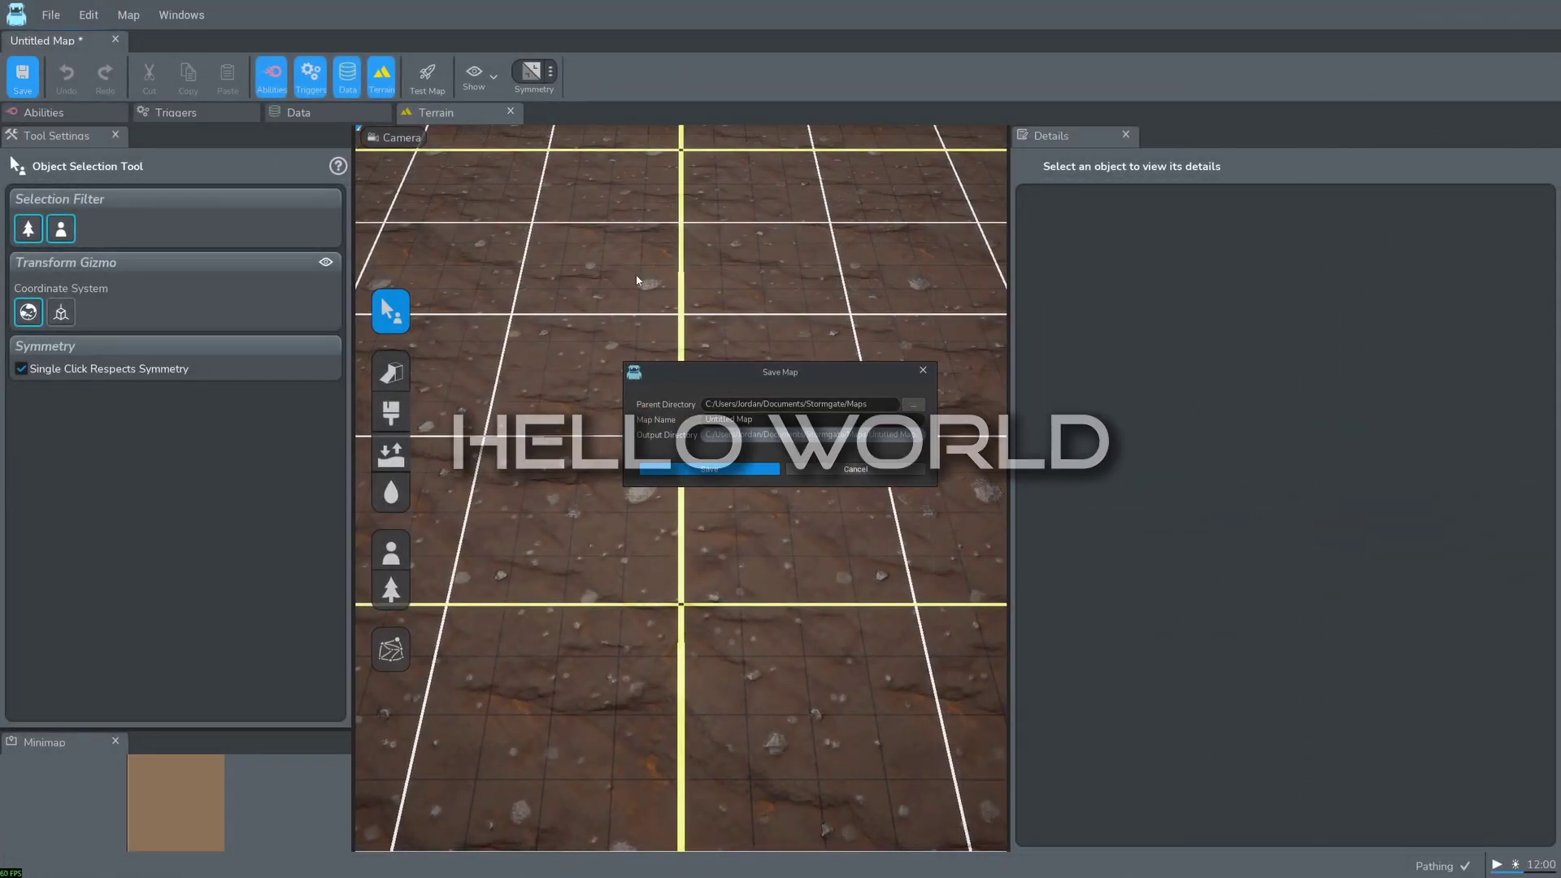
pyautogui.tripleClick(798, 418)
pyautogui.write('S')
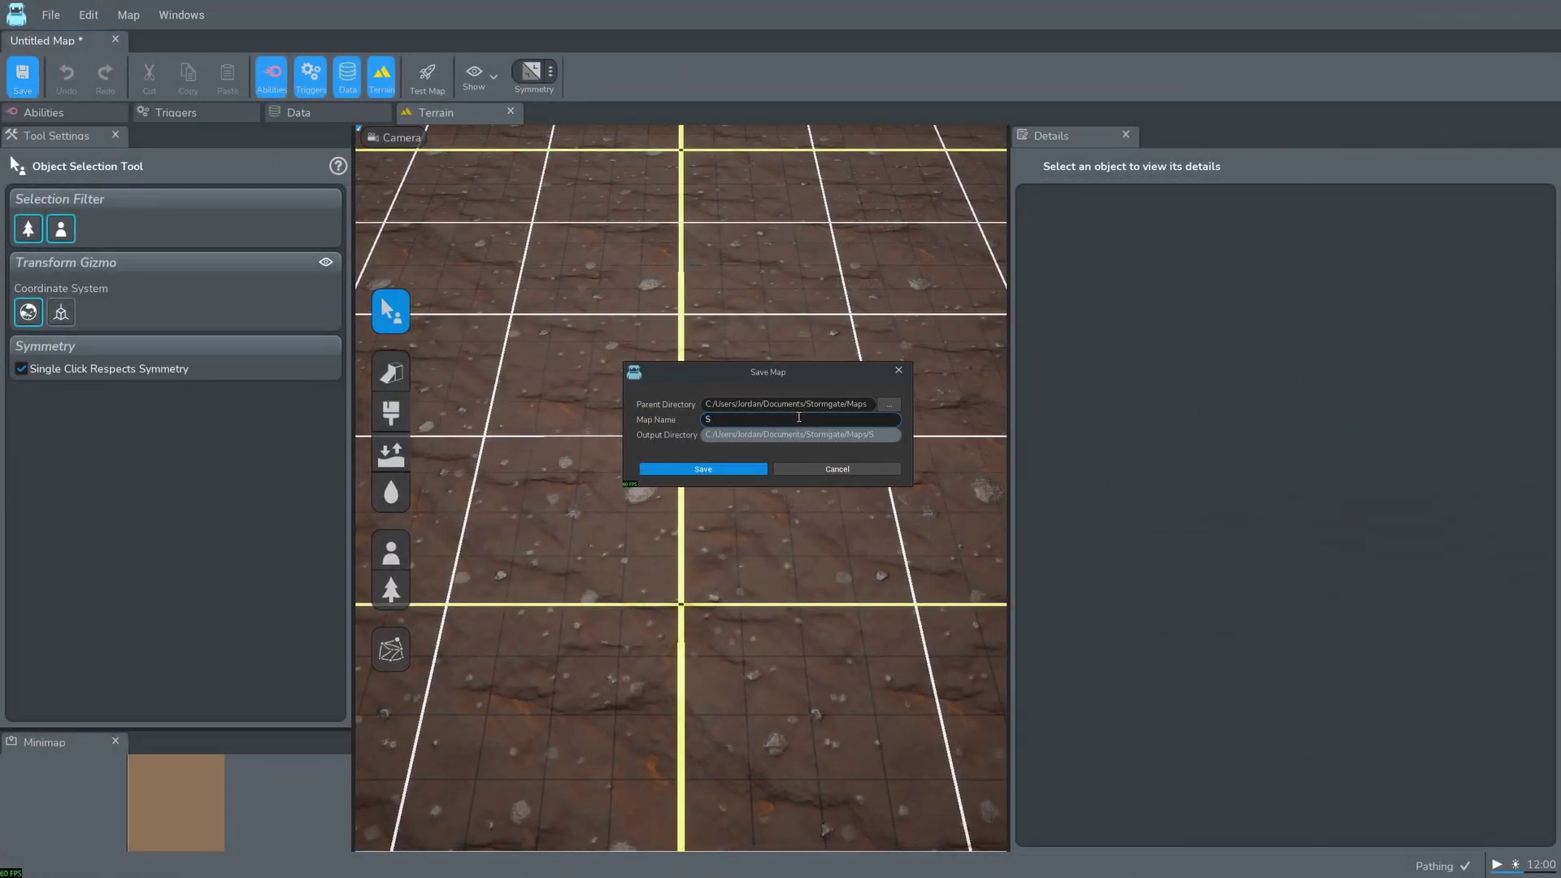
pyautogui.write('urvival')
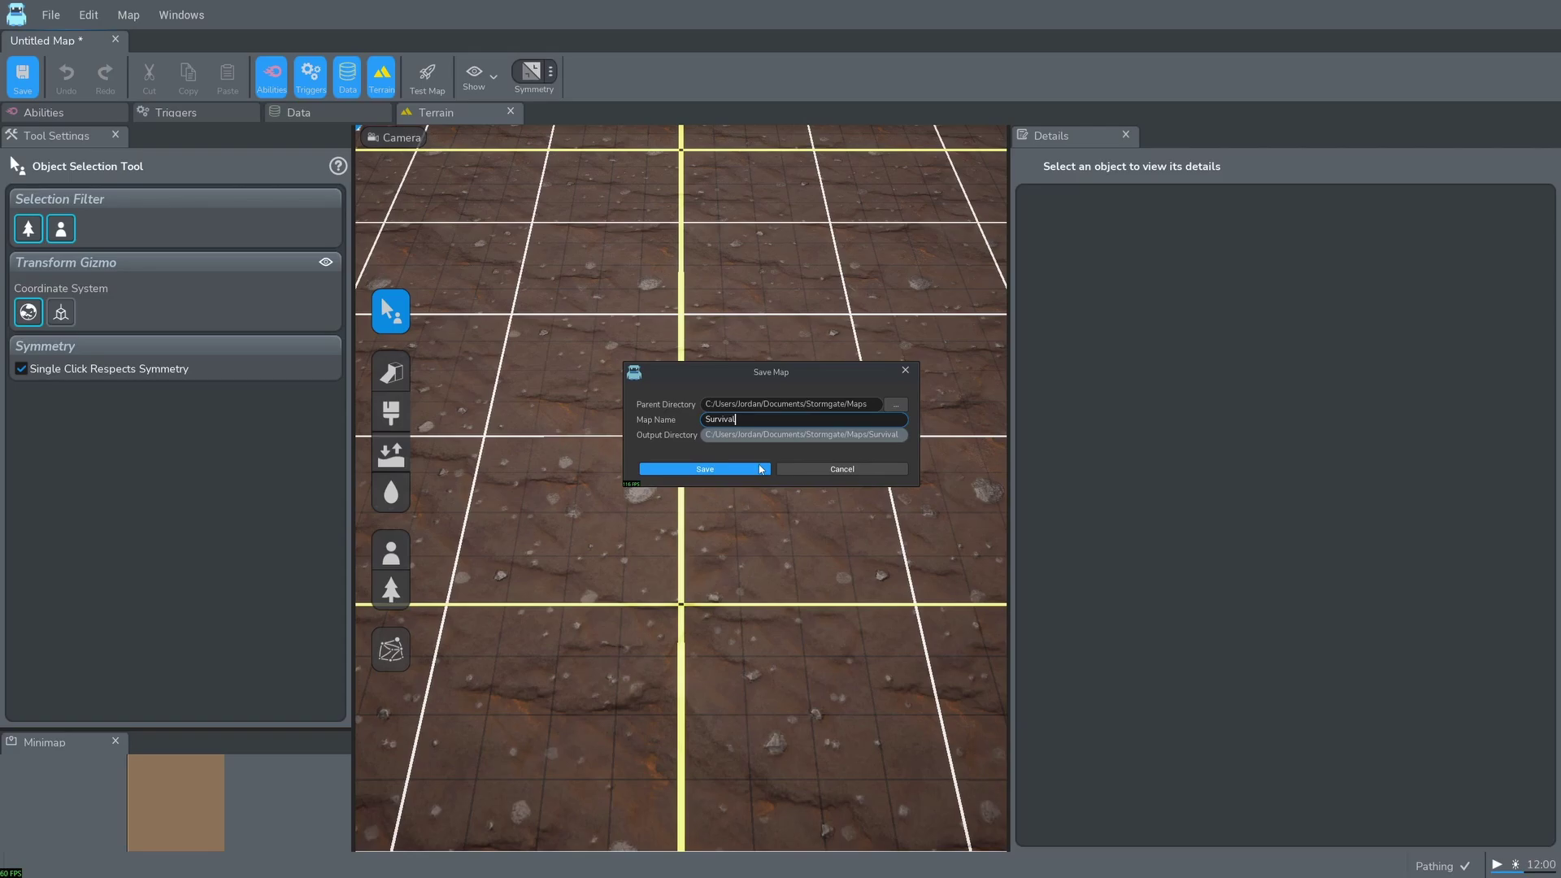
pyautogui.click(755, 472)
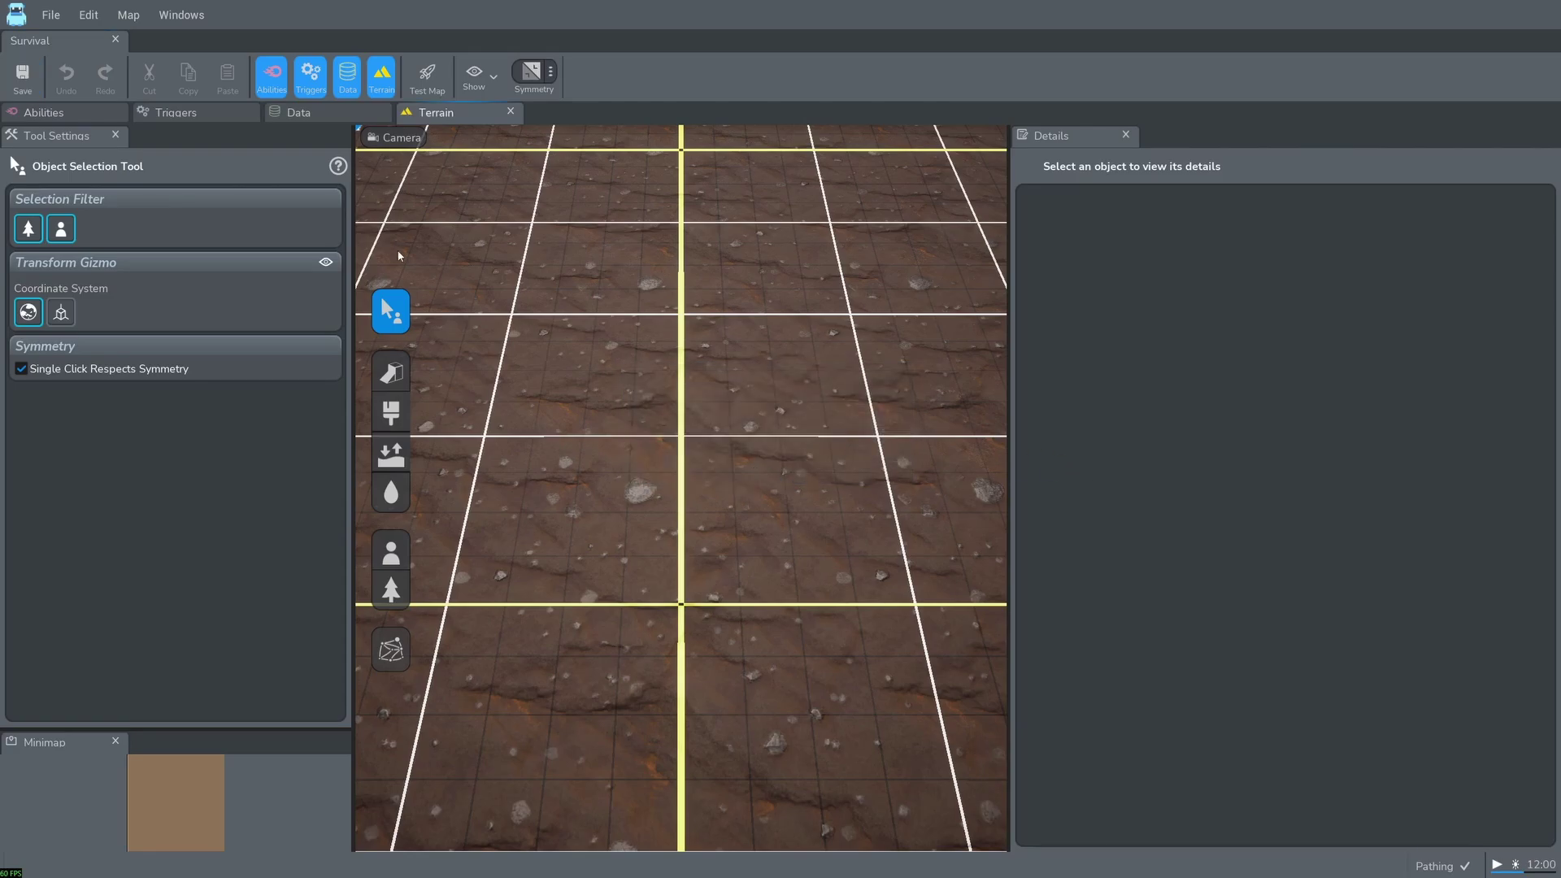
# Step: Create a new trigger named 'HelloWorld' in the Survival trigger library
pyautogui.click(195, 119)
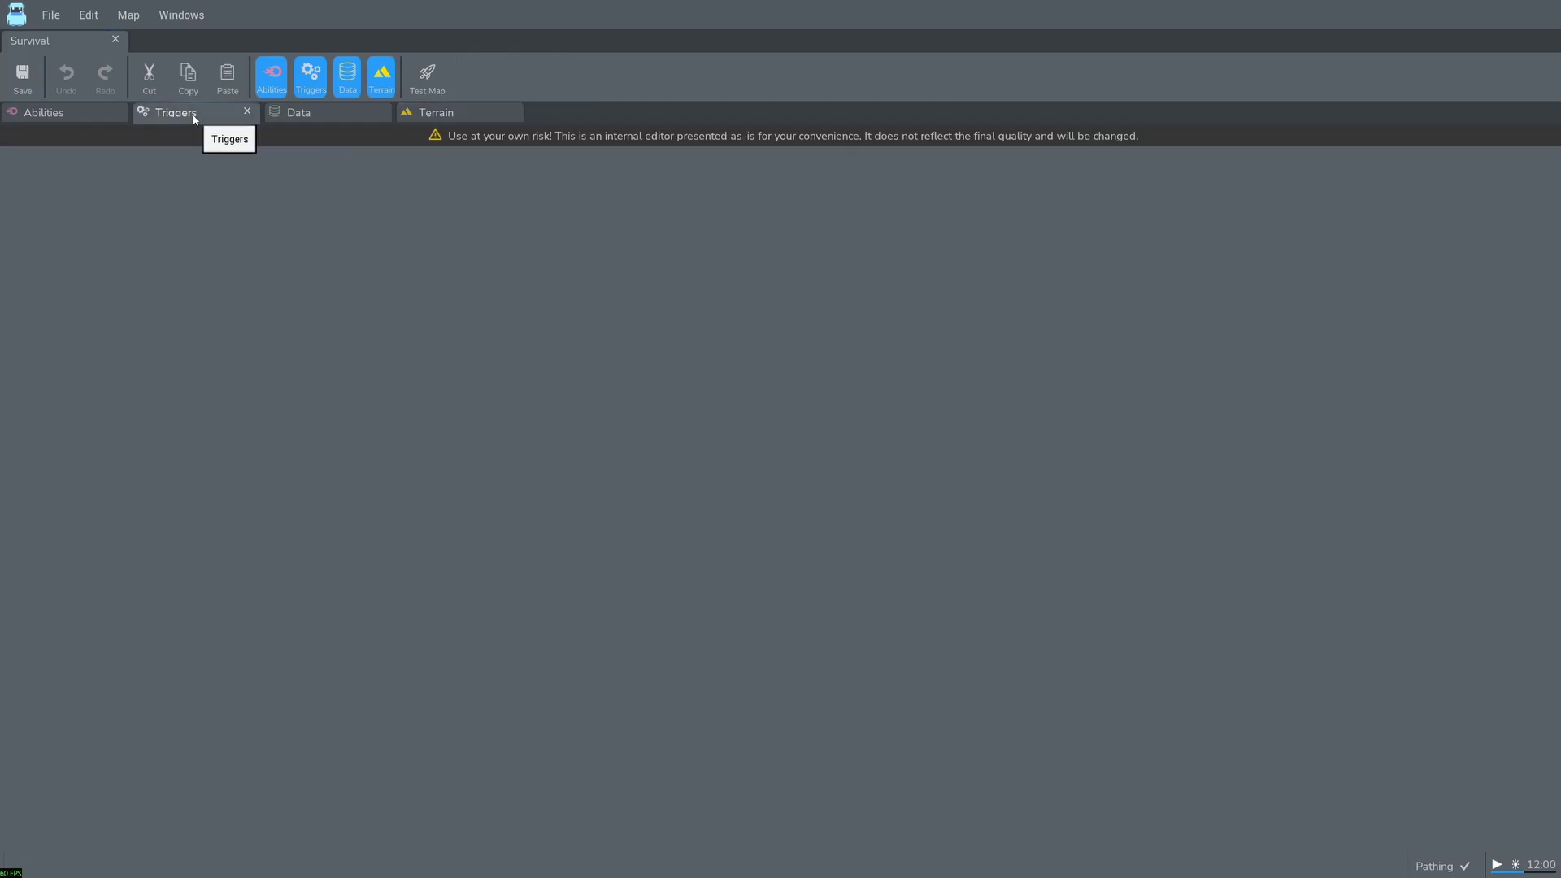
pyautogui.click(247, 111)
pyautogui.click(319, 79)
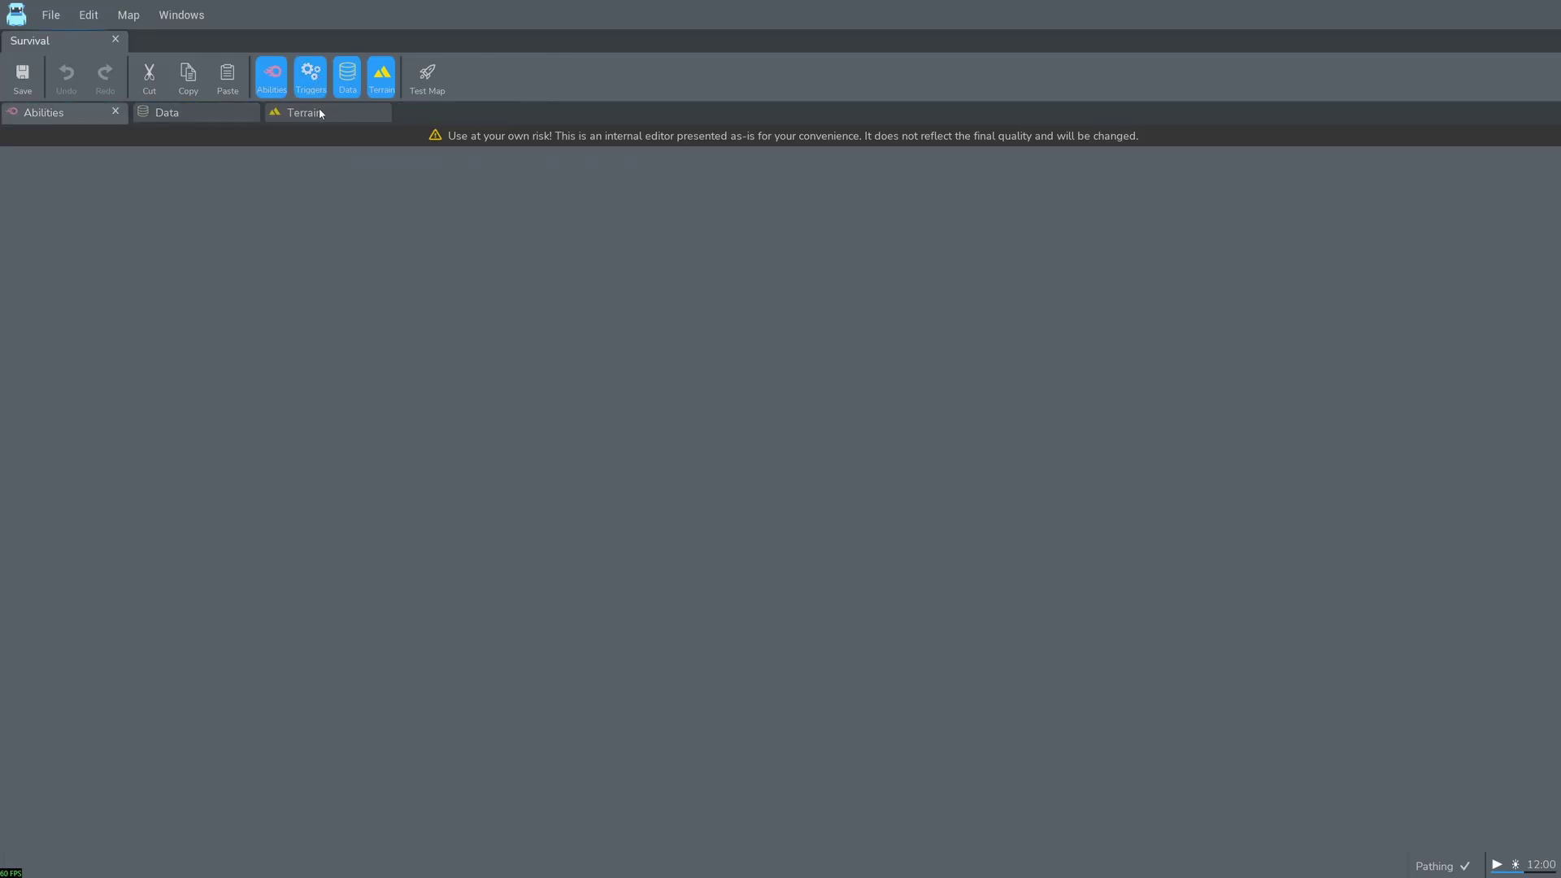
pyautogui.click(162, 250)
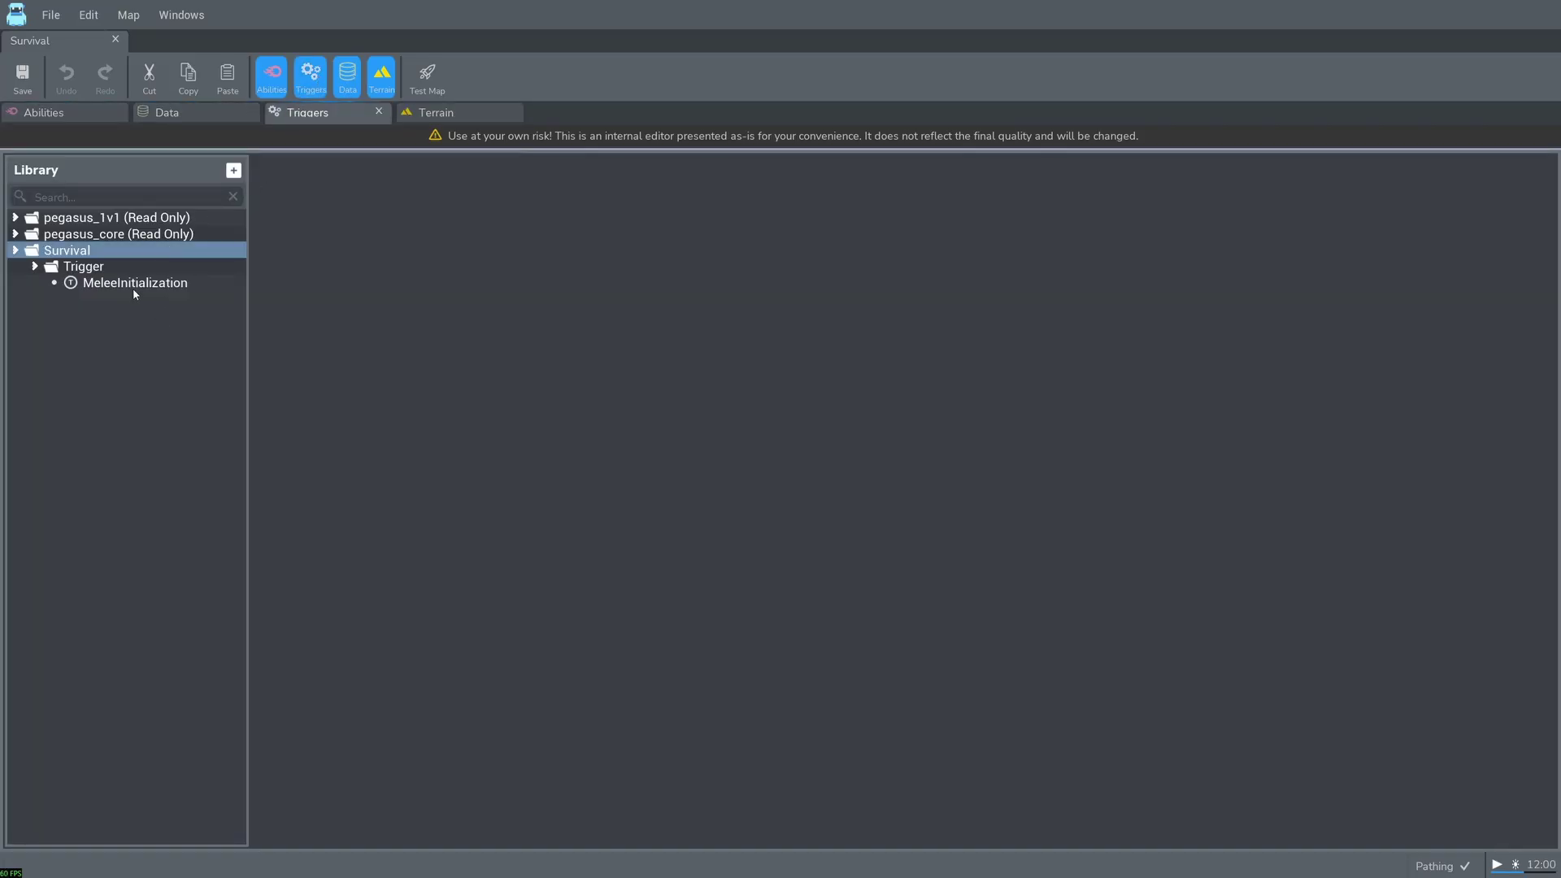
pyautogui.rightClick(101, 253)
pyautogui.click(147, 299)
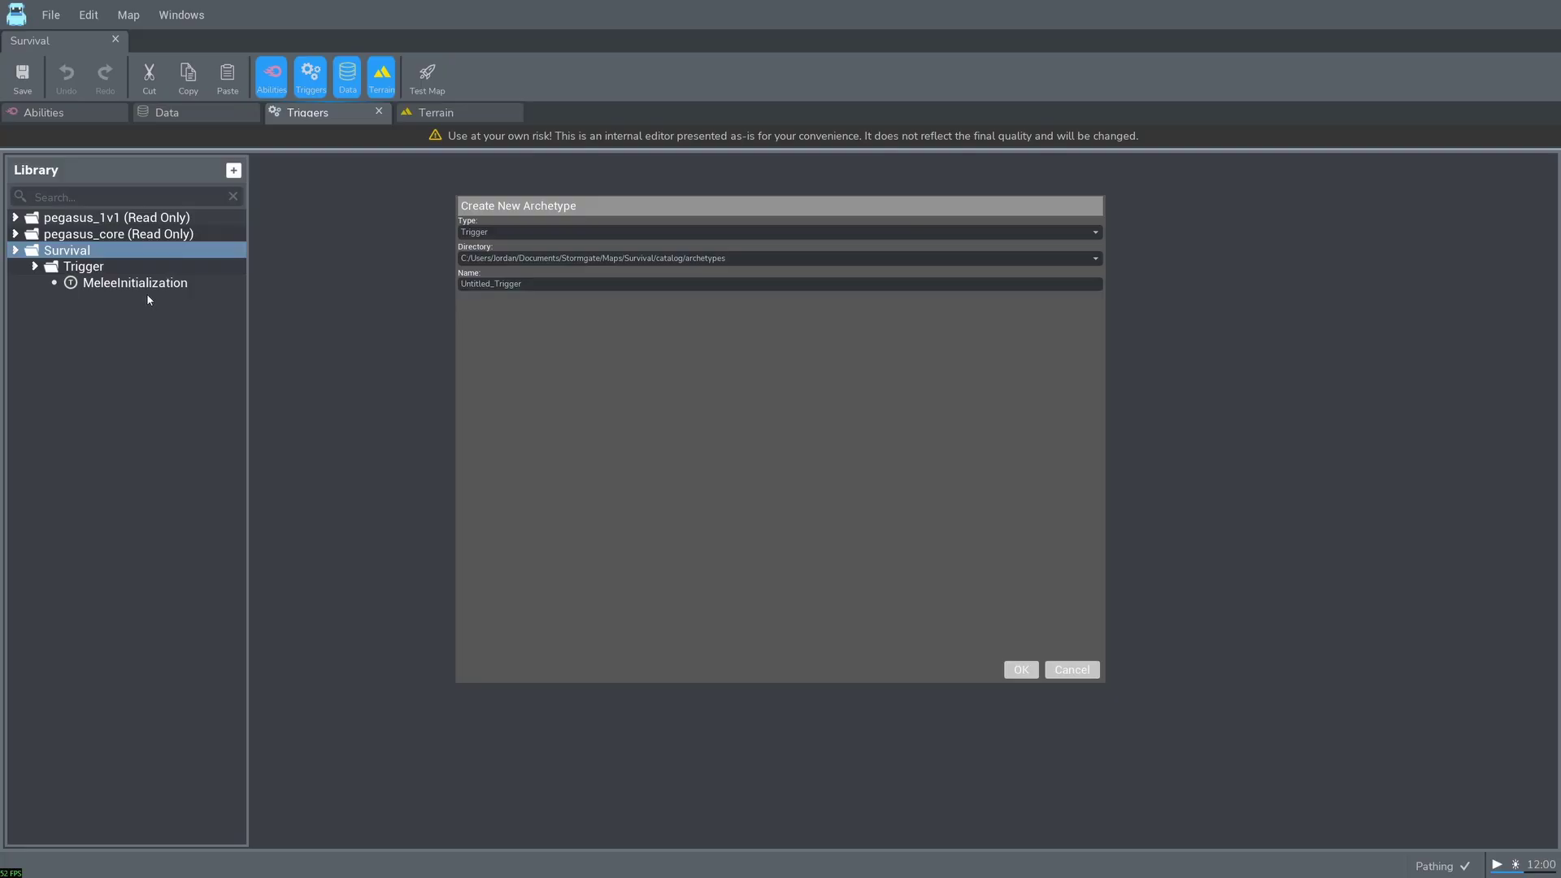
pyautogui.hotkey('ctrl', 'a')
pyautogui.write('HelloWorld')
pyautogui.click(1030, 671)
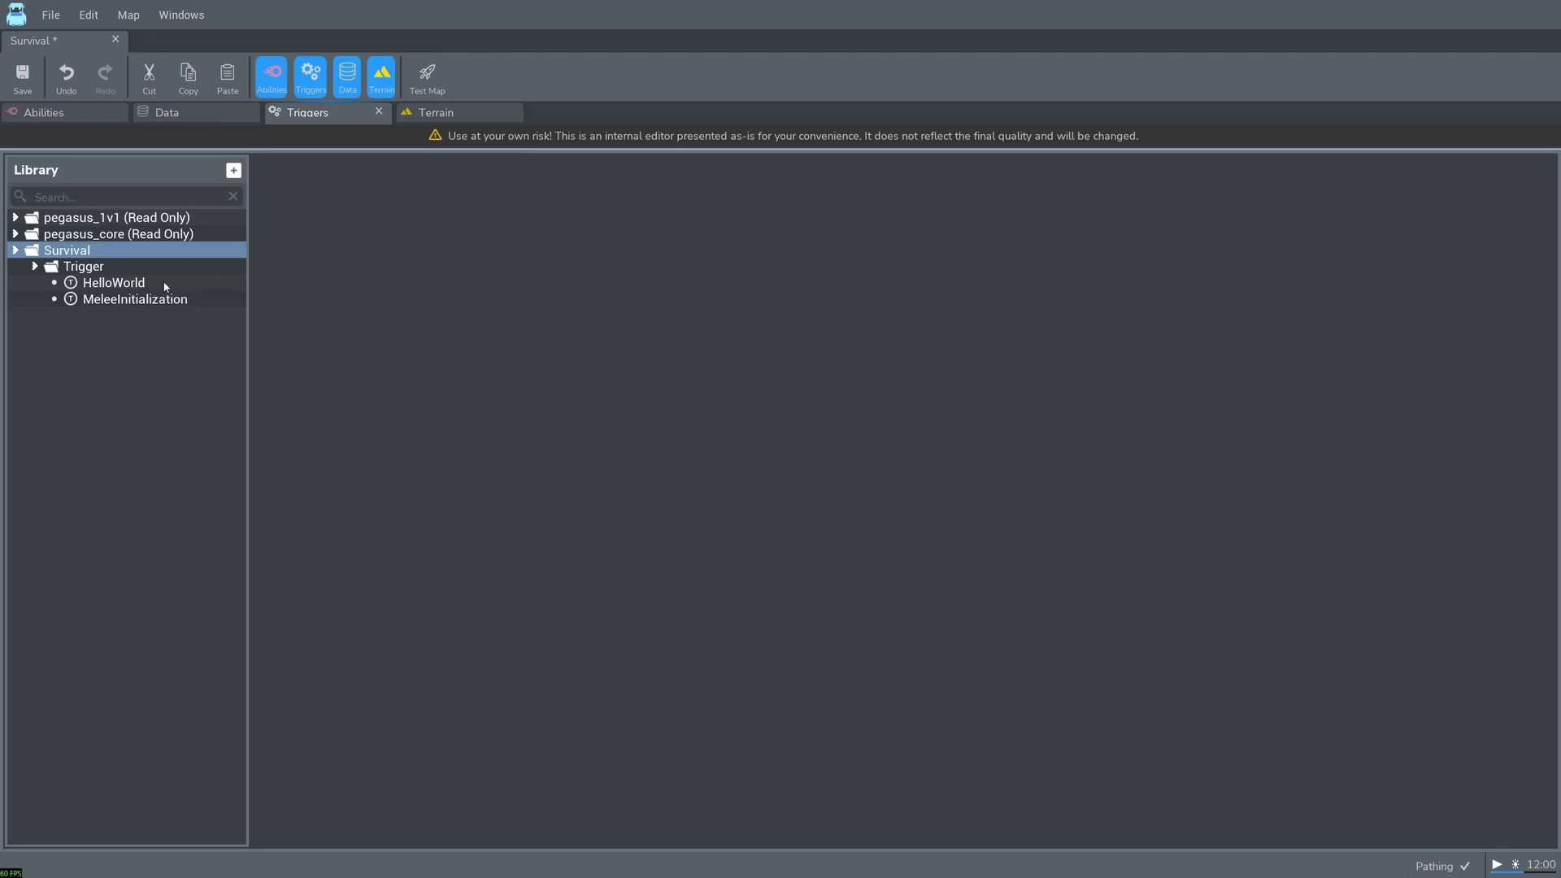
# Step: Add a Timer - Time Elapsed event to the HelloWorld trigger
pyautogui.click(114, 283)
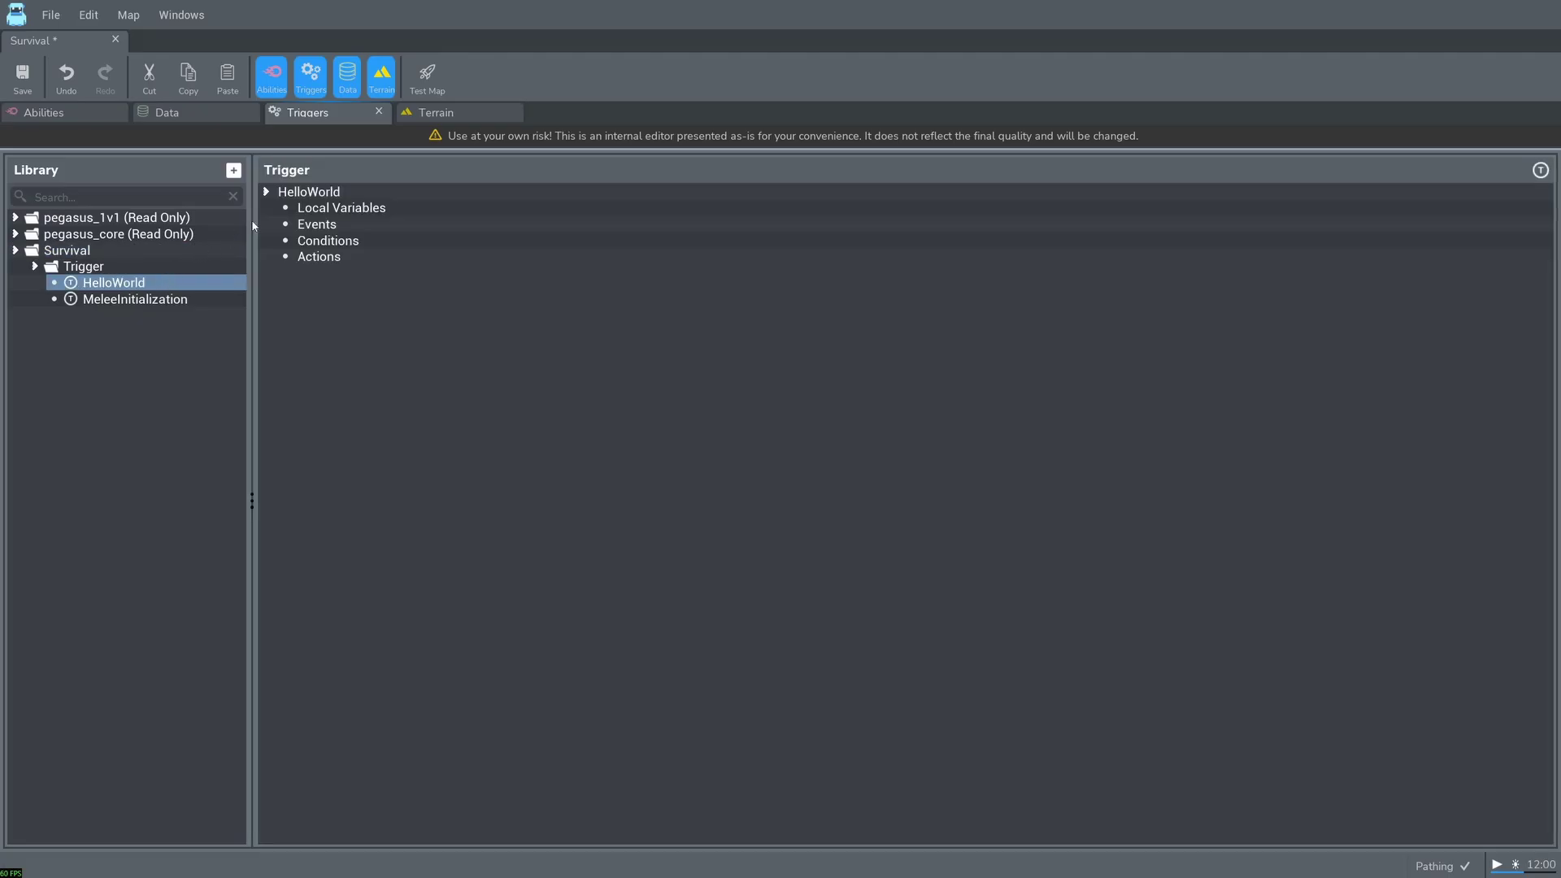
pyautogui.click(351, 223)
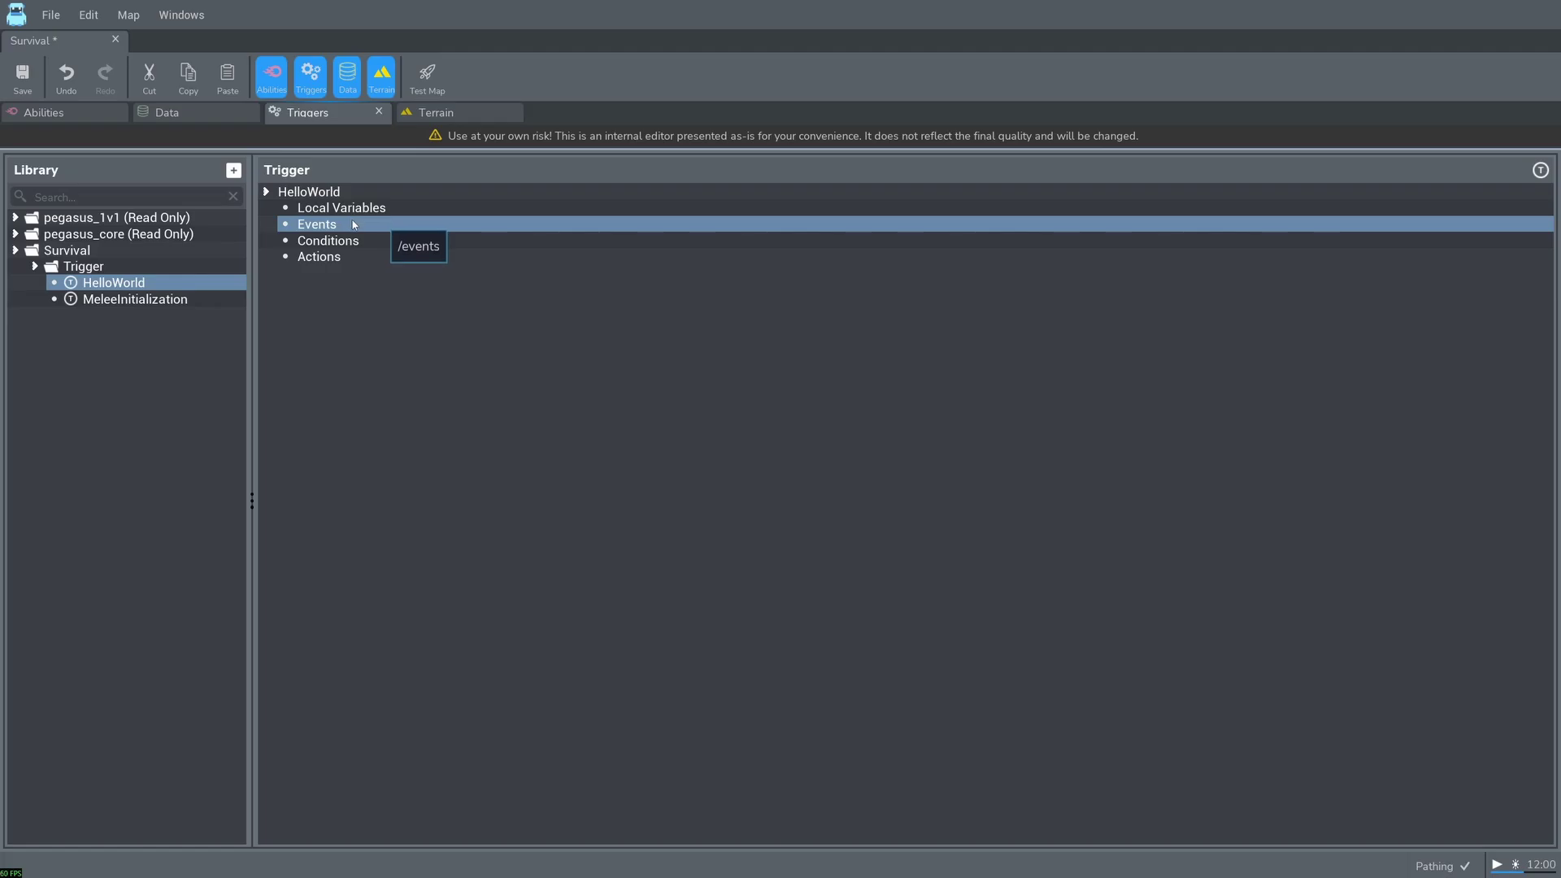
pyautogui.rightClick(352, 224)
pyautogui.click(397, 231)
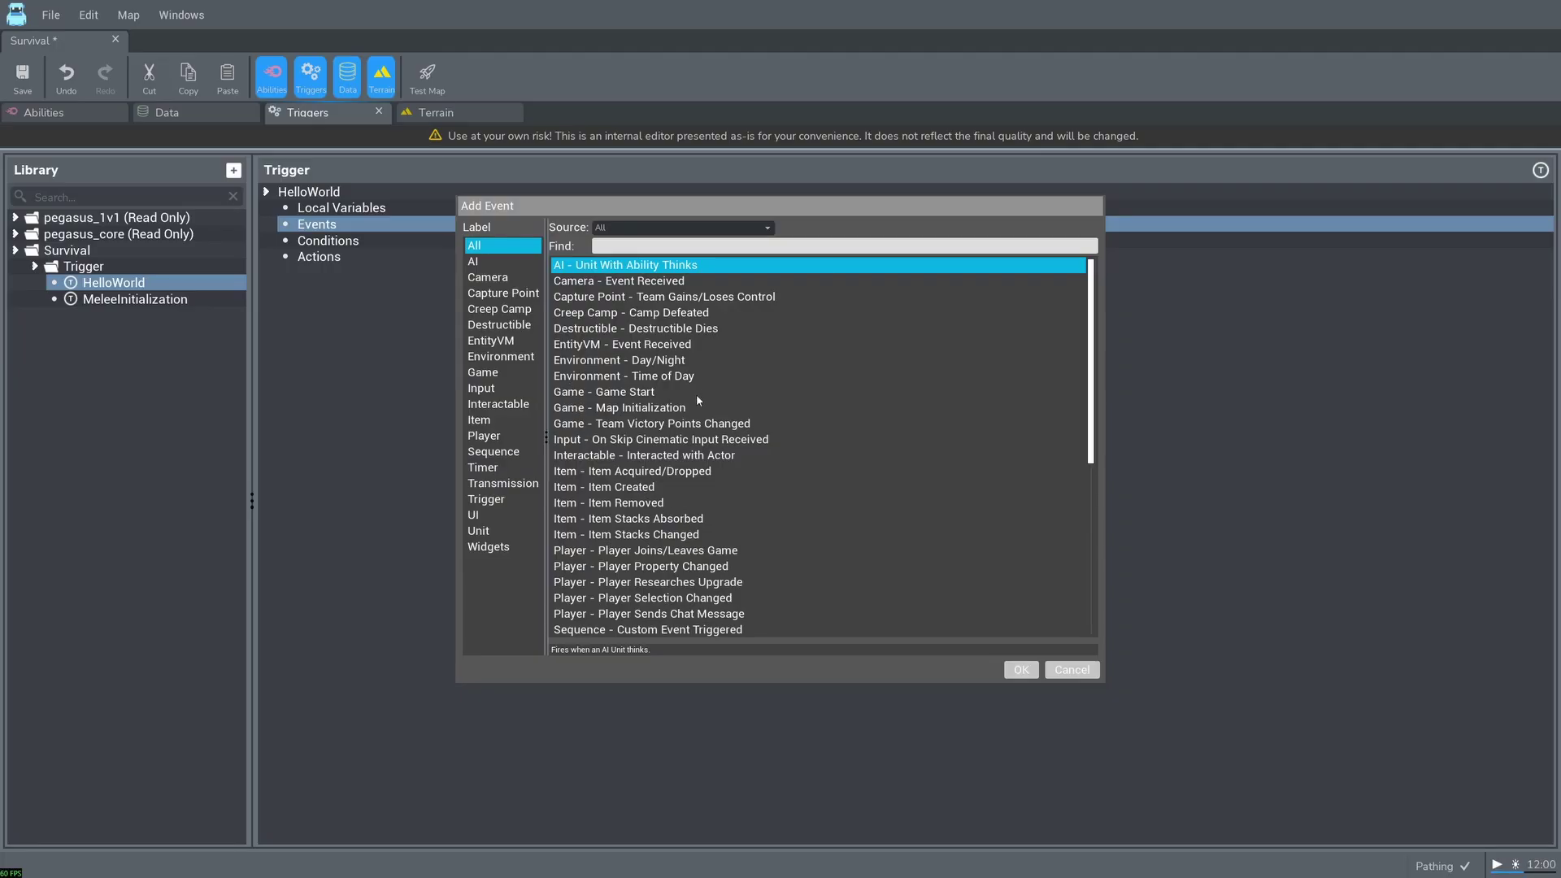
pyautogui.click(671, 393)
pyautogui.click(736, 411)
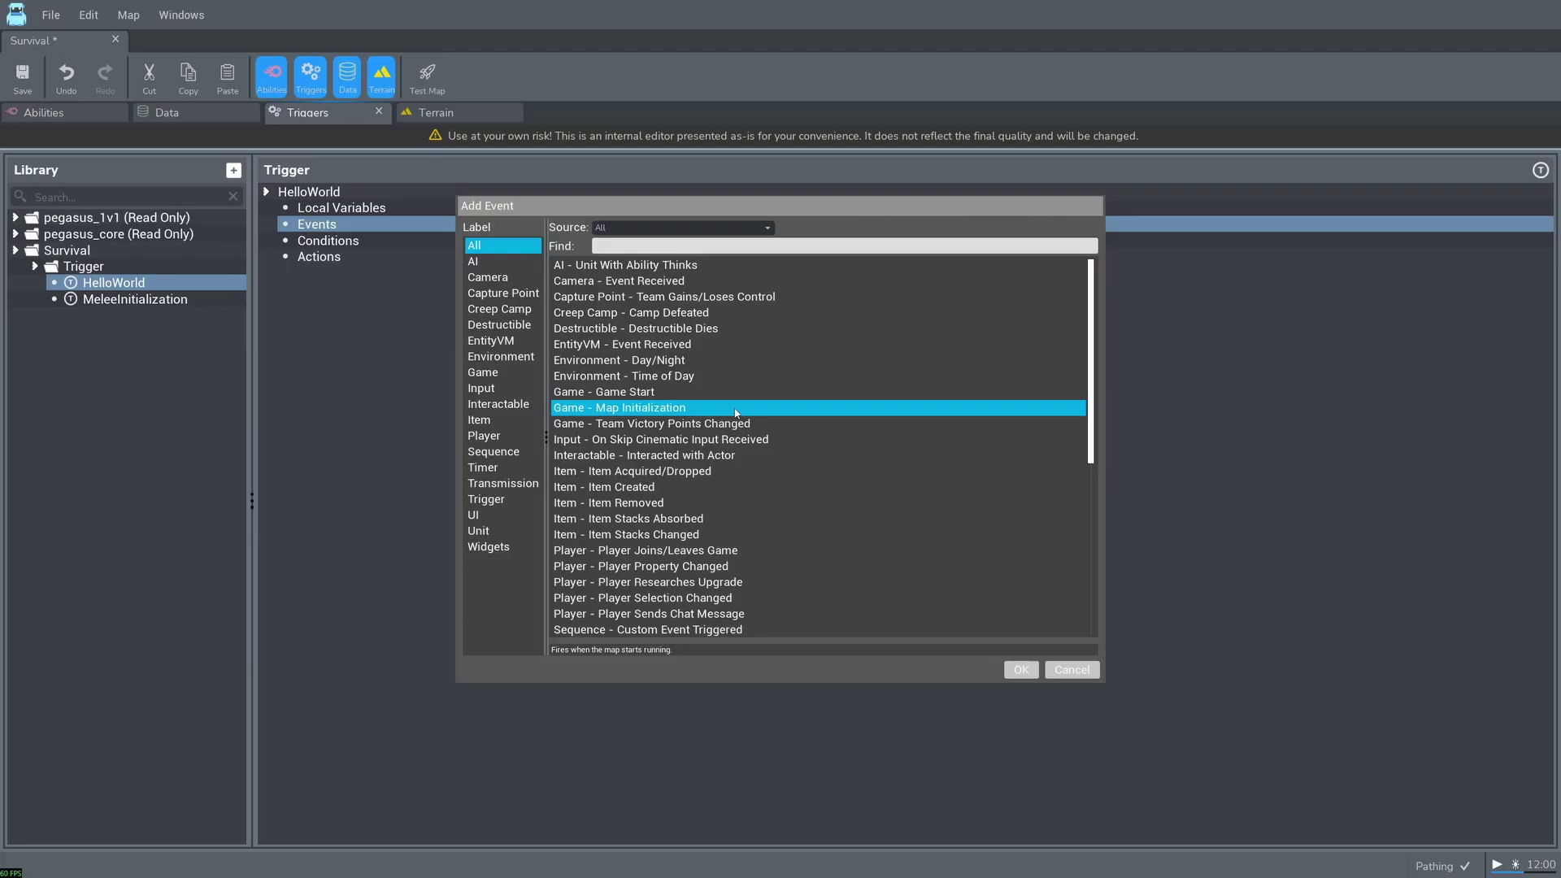
pyautogui.click(512, 467)
pyautogui.click(687, 296)
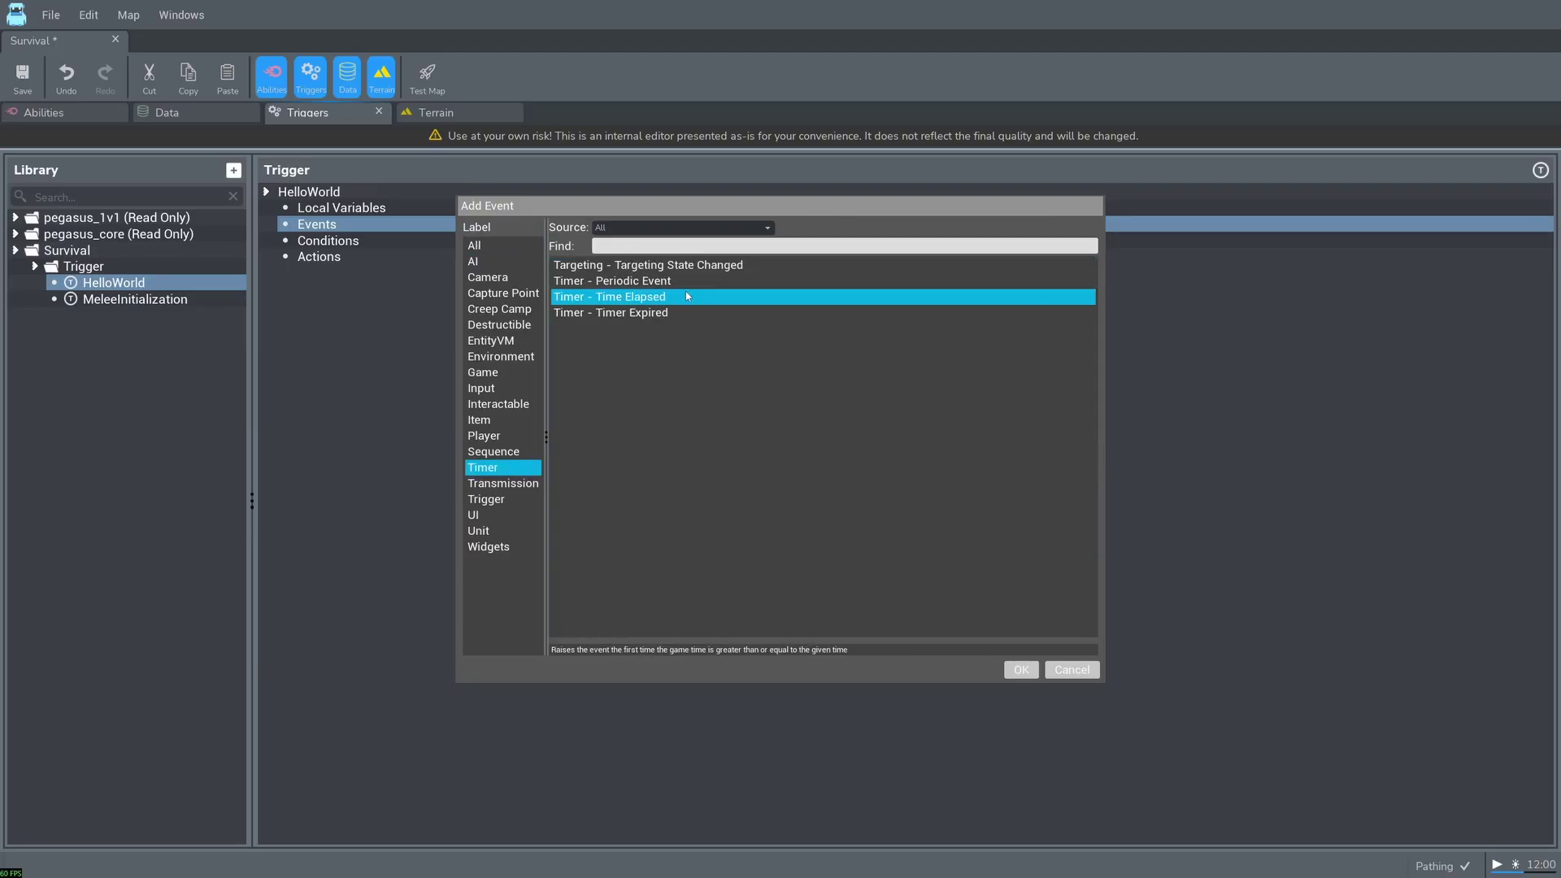
pyautogui.click(1023, 669)
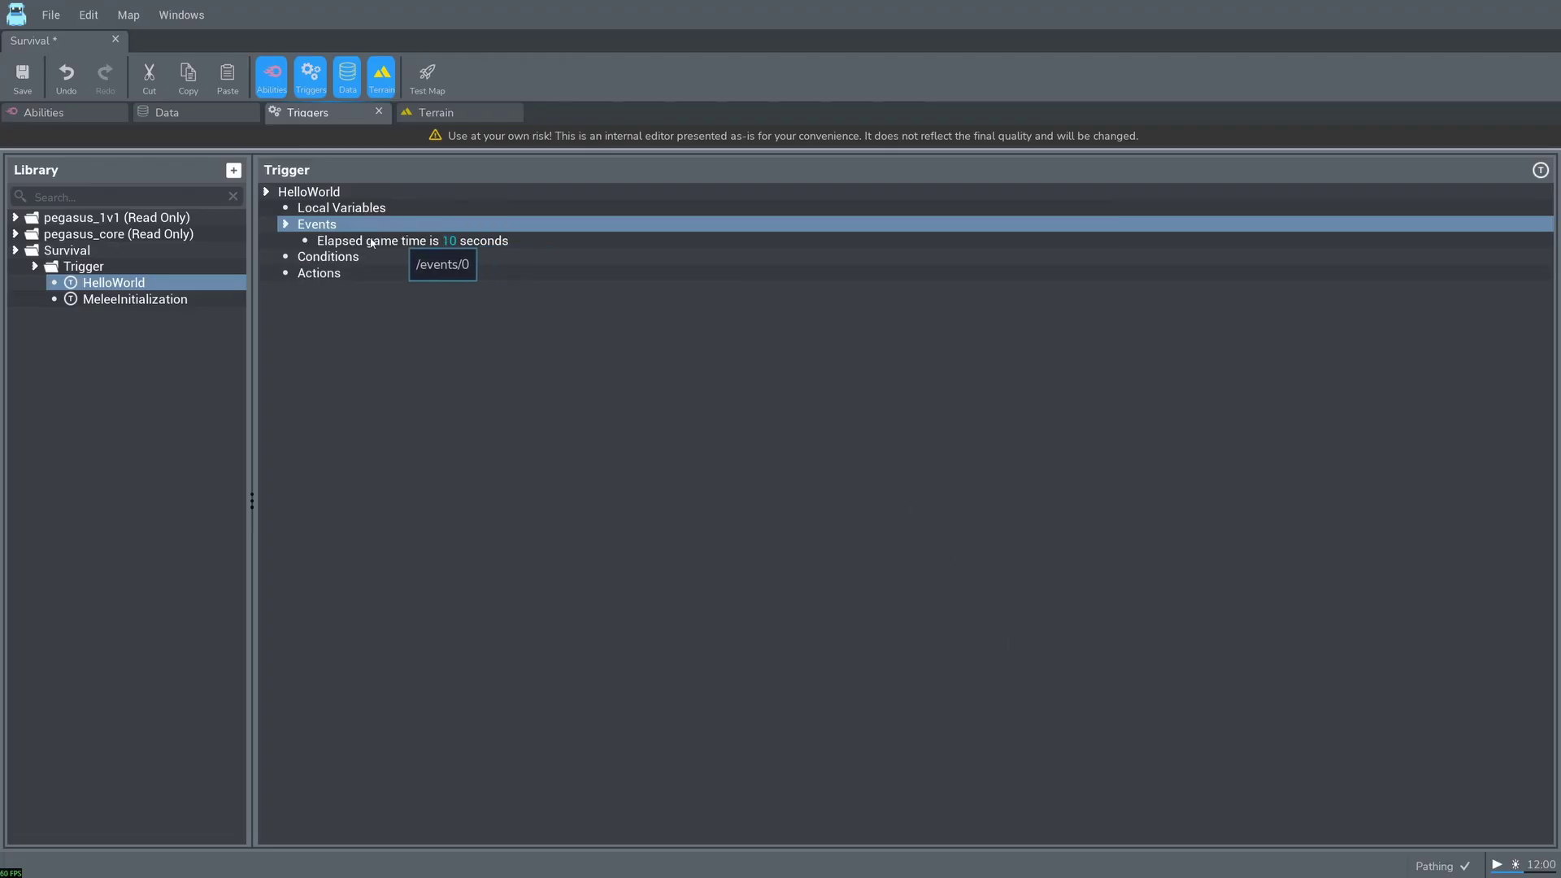
# Step: Change the elapsed-time event's duration from 10.0 to 1.0 seconds
pyautogui.click(486, 242)
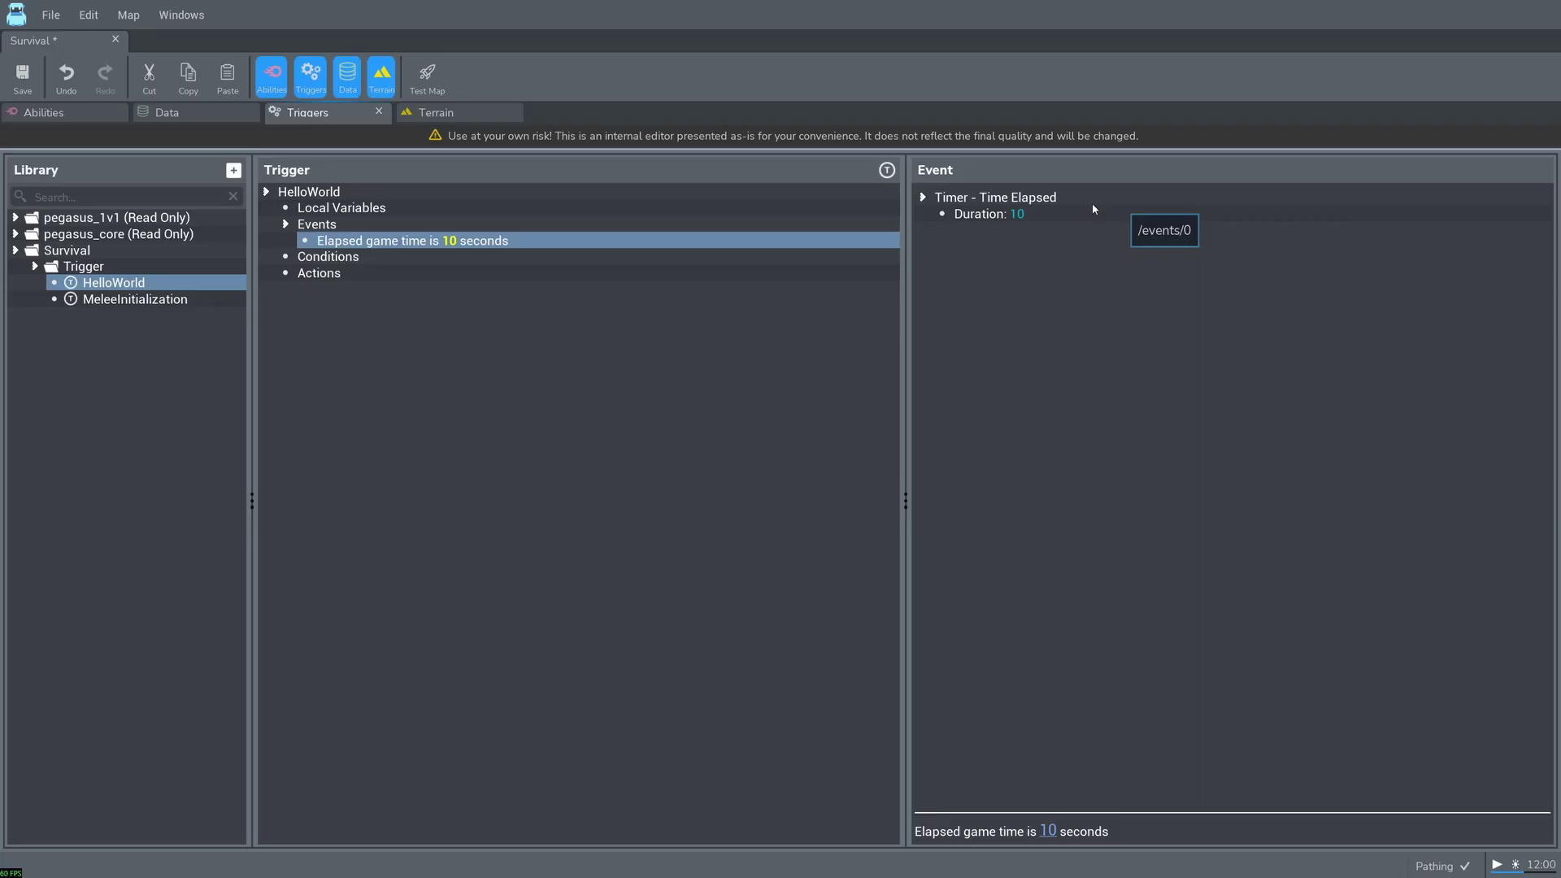
pyautogui.doubleClick(1027, 213)
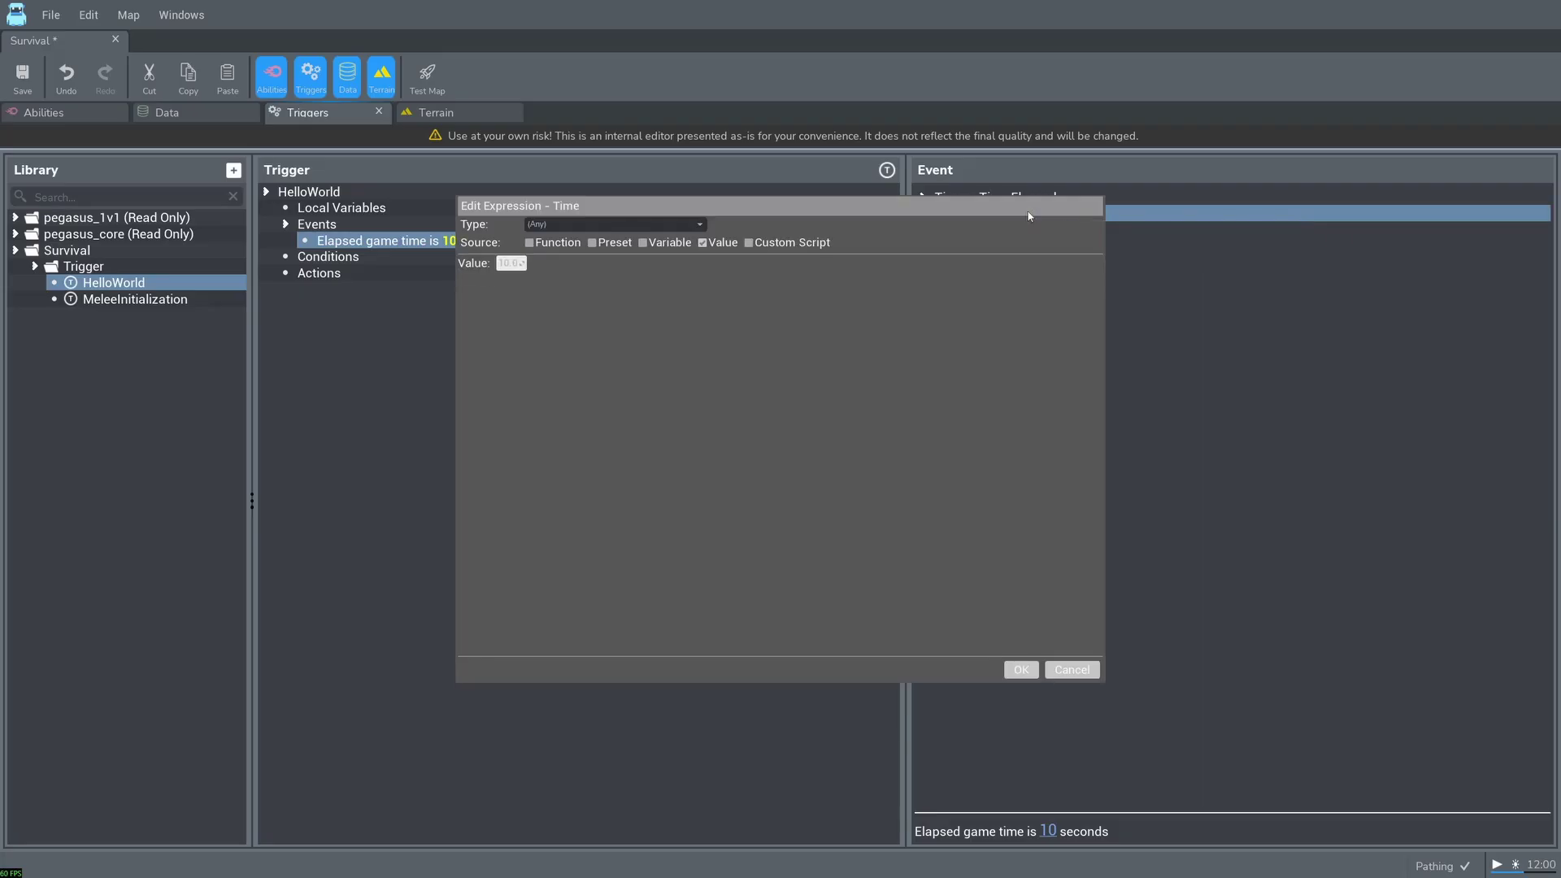
pyautogui.press('BackSpace')
pyautogui.write('1.0')
pyautogui.click(1019, 669)
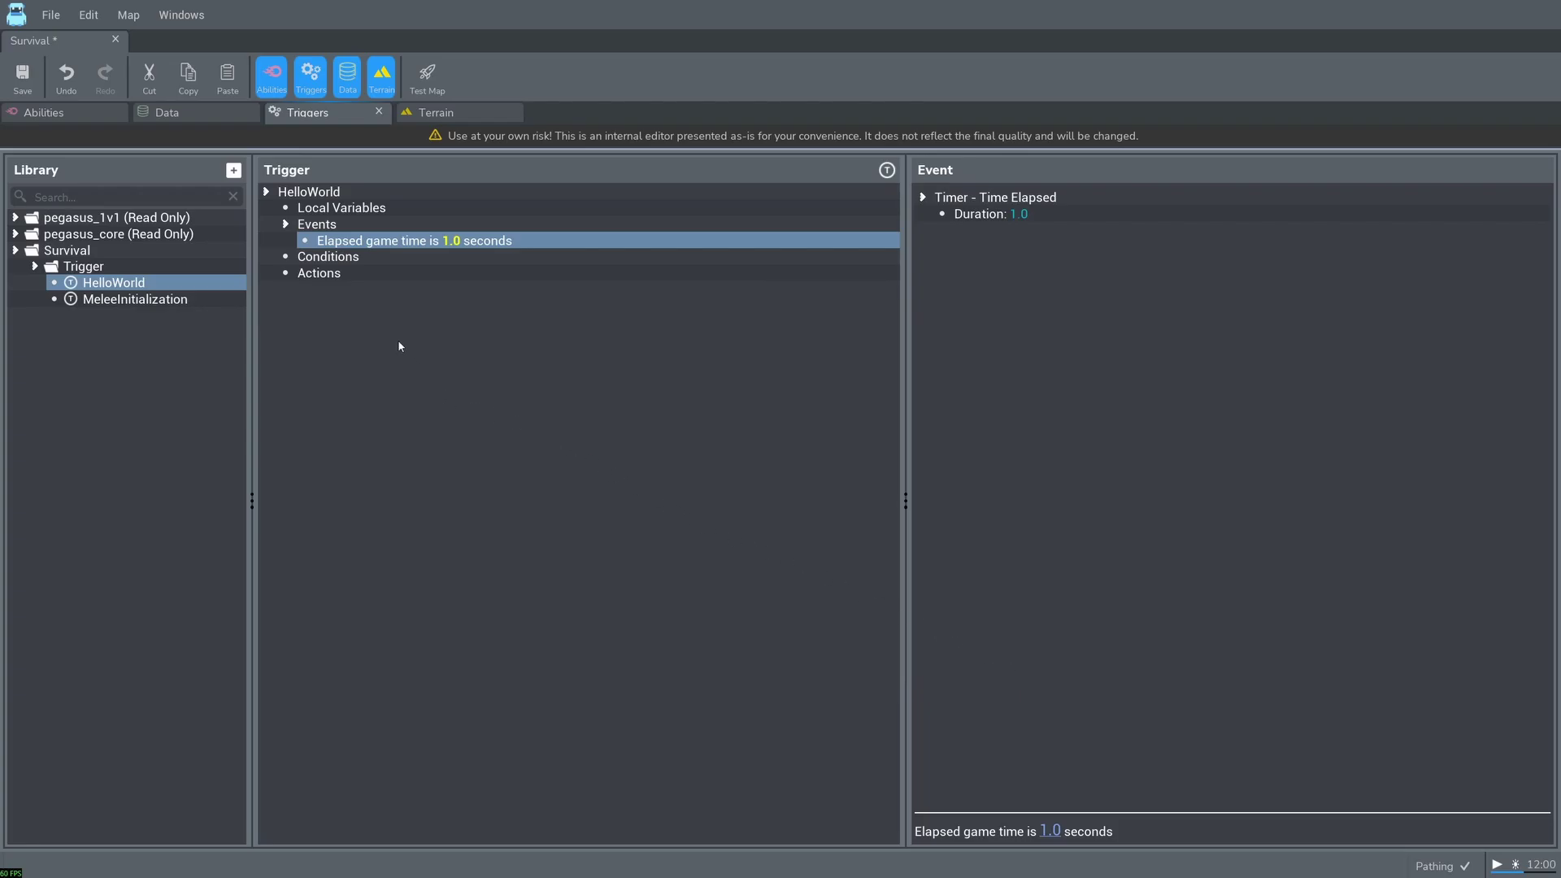
# Step: Add a UI - Send Chat Message to Player Group action to HelloWorld's Actions
pyautogui.rightClick(357, 274)
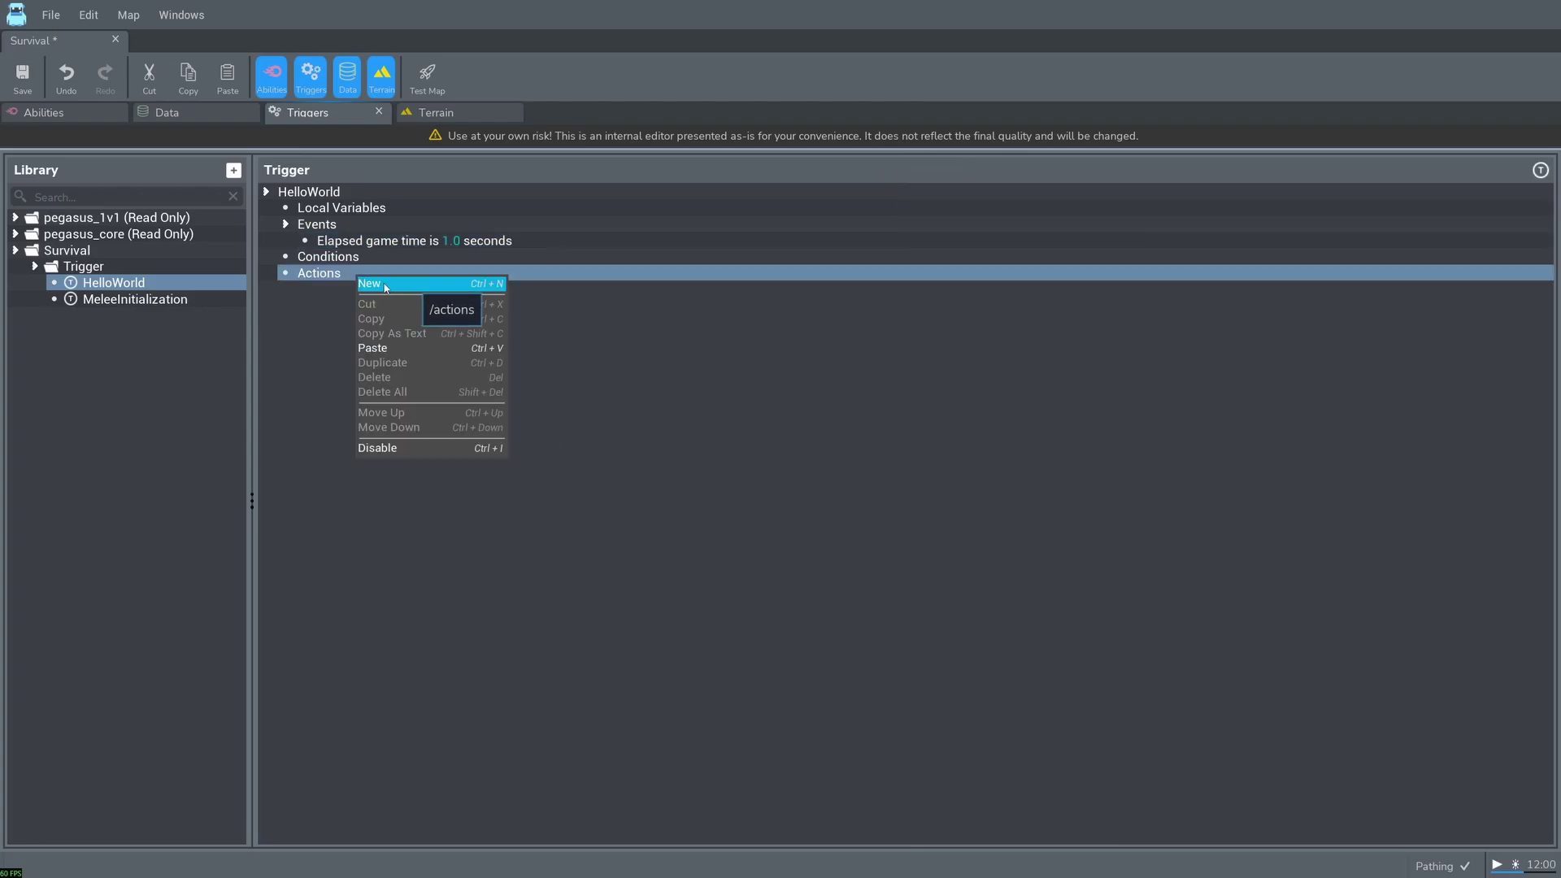
pyautogui.click(386, 285)
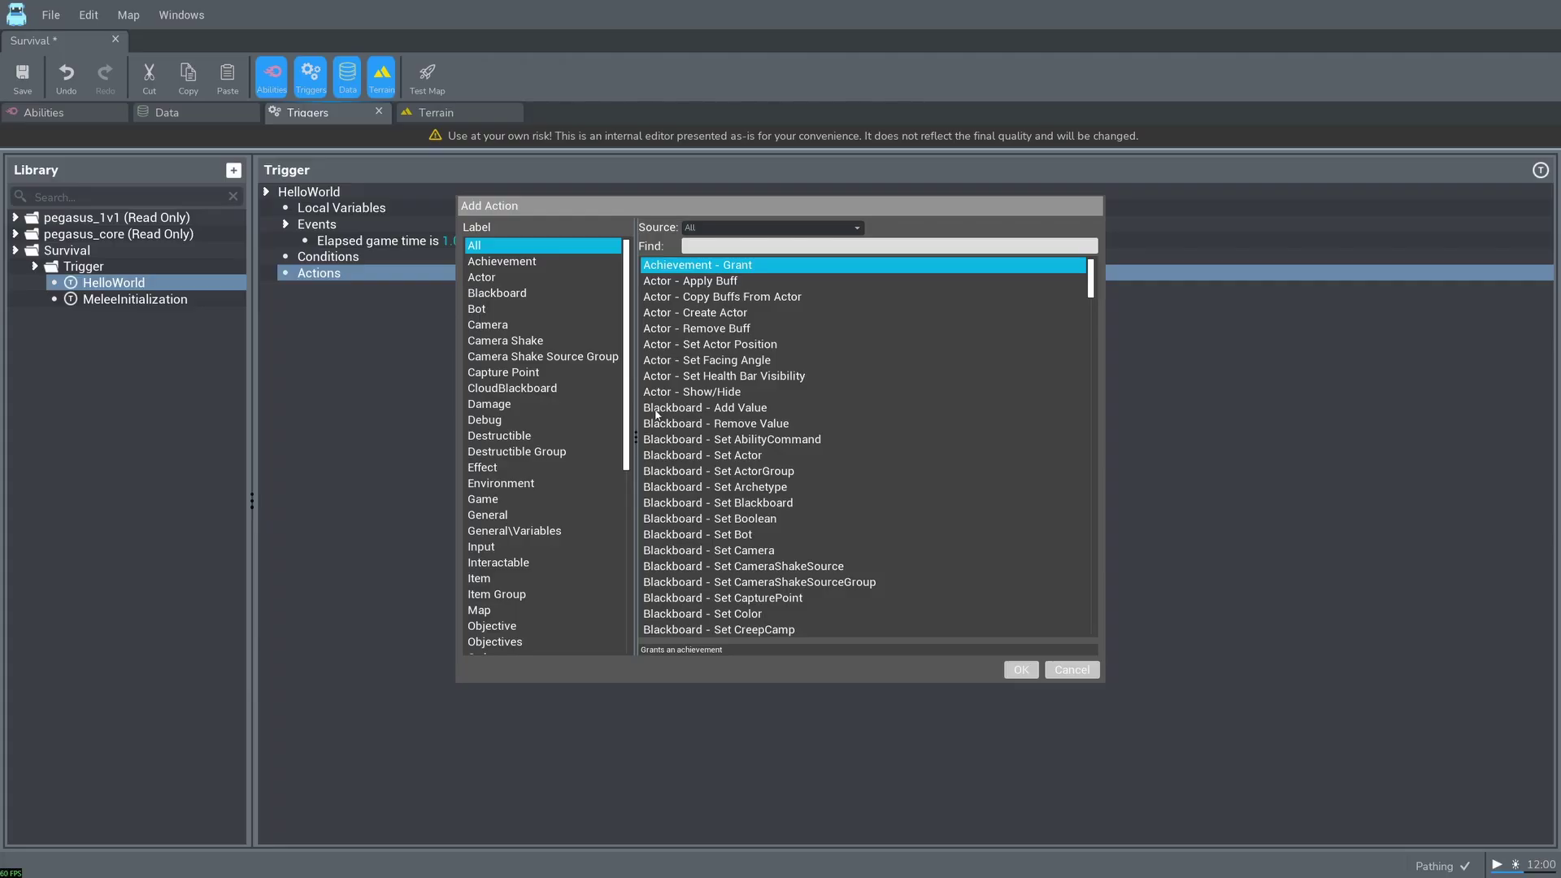
pyautogui.scroll(-8, 528, 488)
pyautogui.click(496, 567)
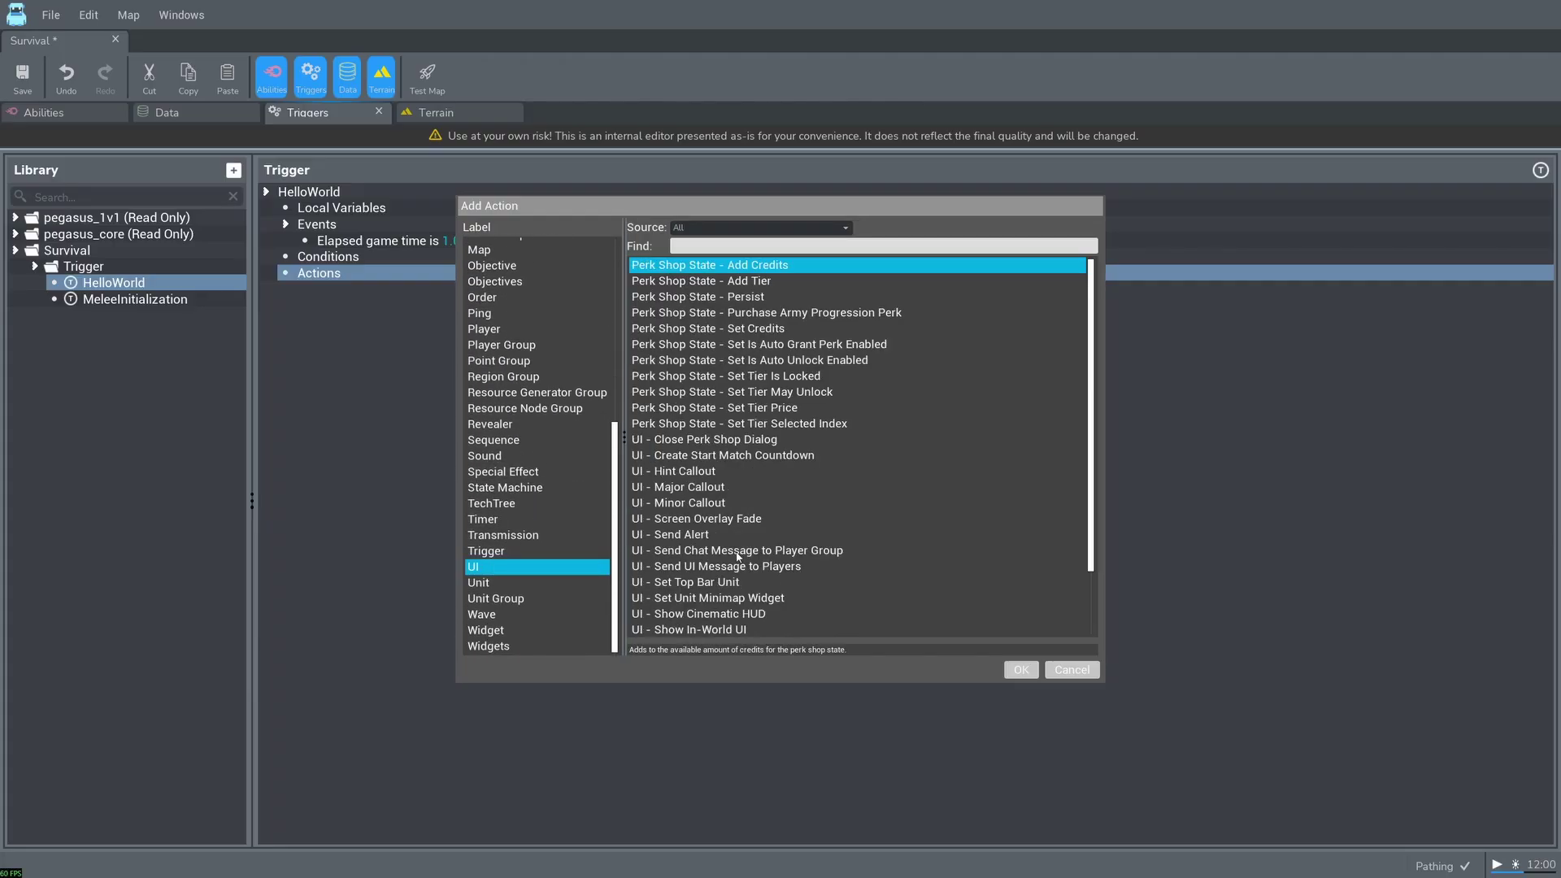
pyautogui.click(748, 551)
pyautogui.scroll(-2, 748, 545)
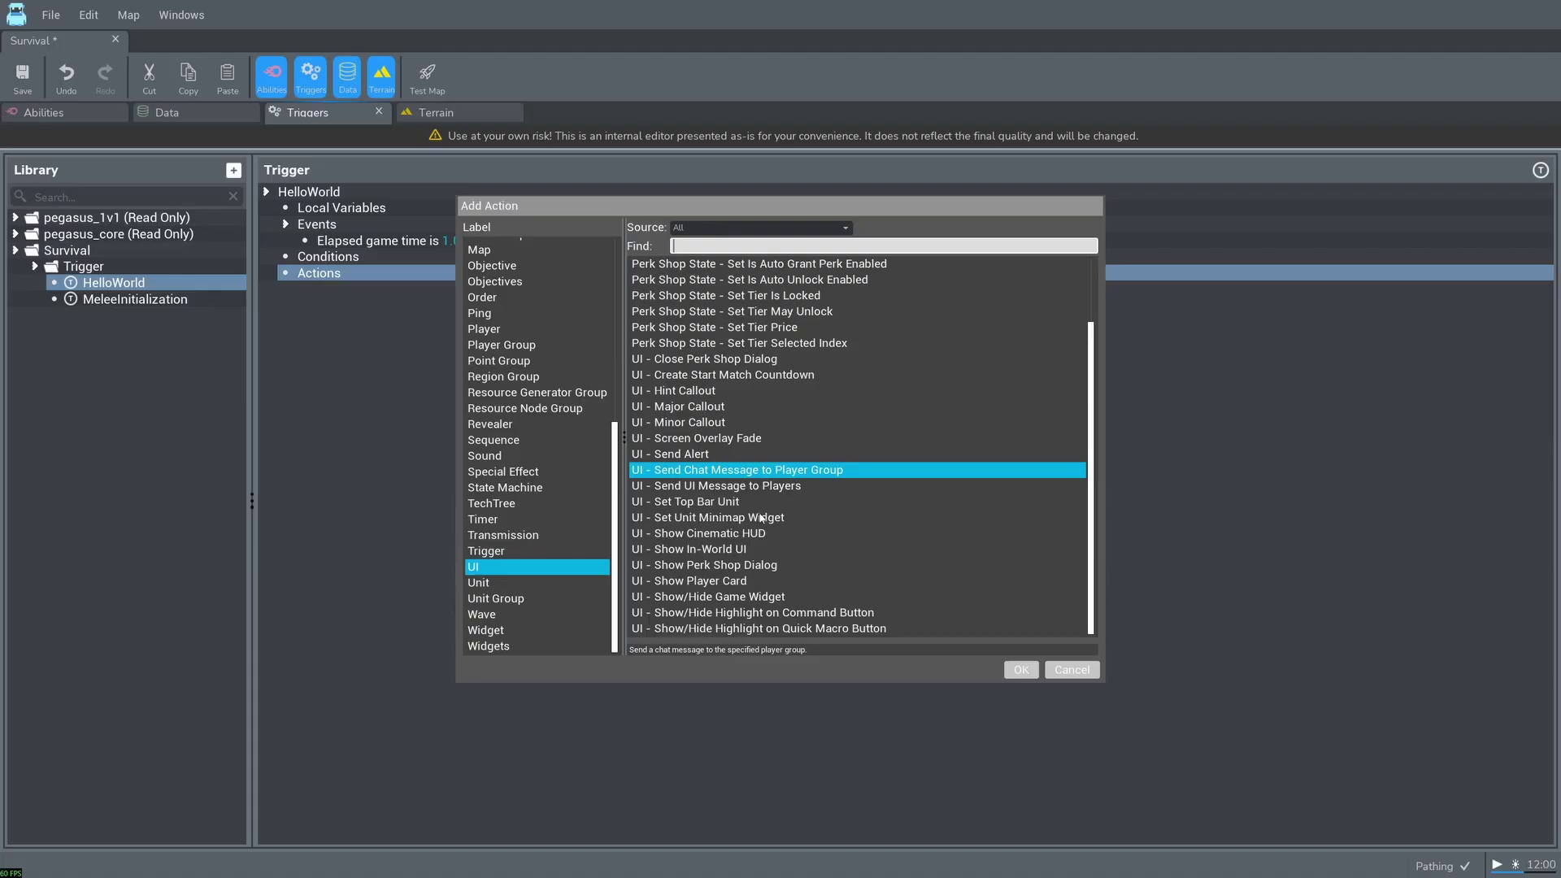
pyautogui.write('send')
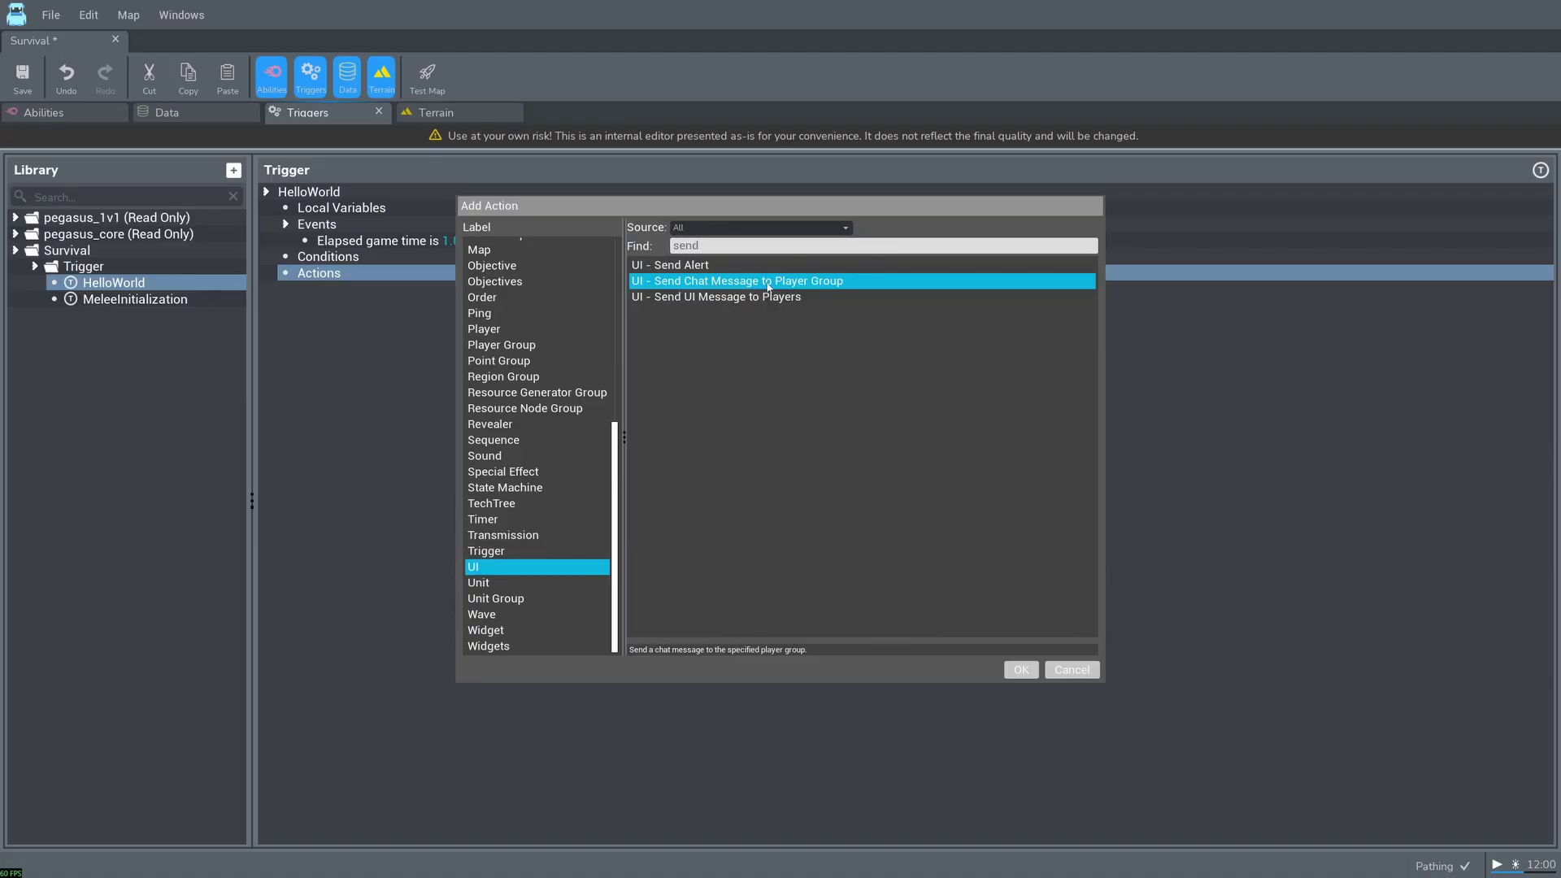
pyautogui.click(1018, 671)
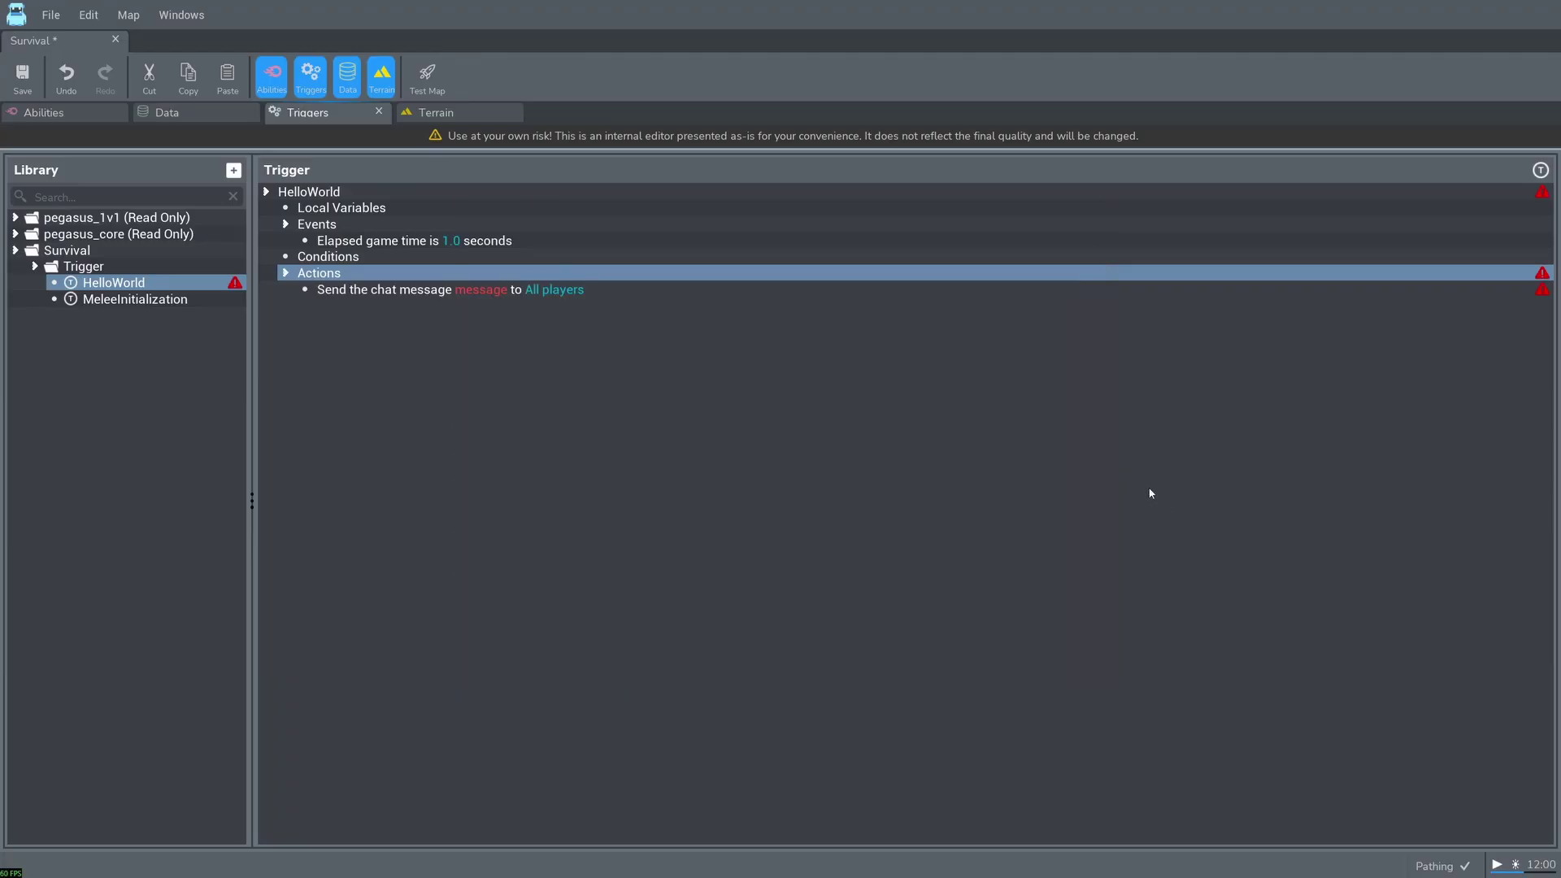
pyautogui.click(1542, 290)
pyautogui.click(486, 291)
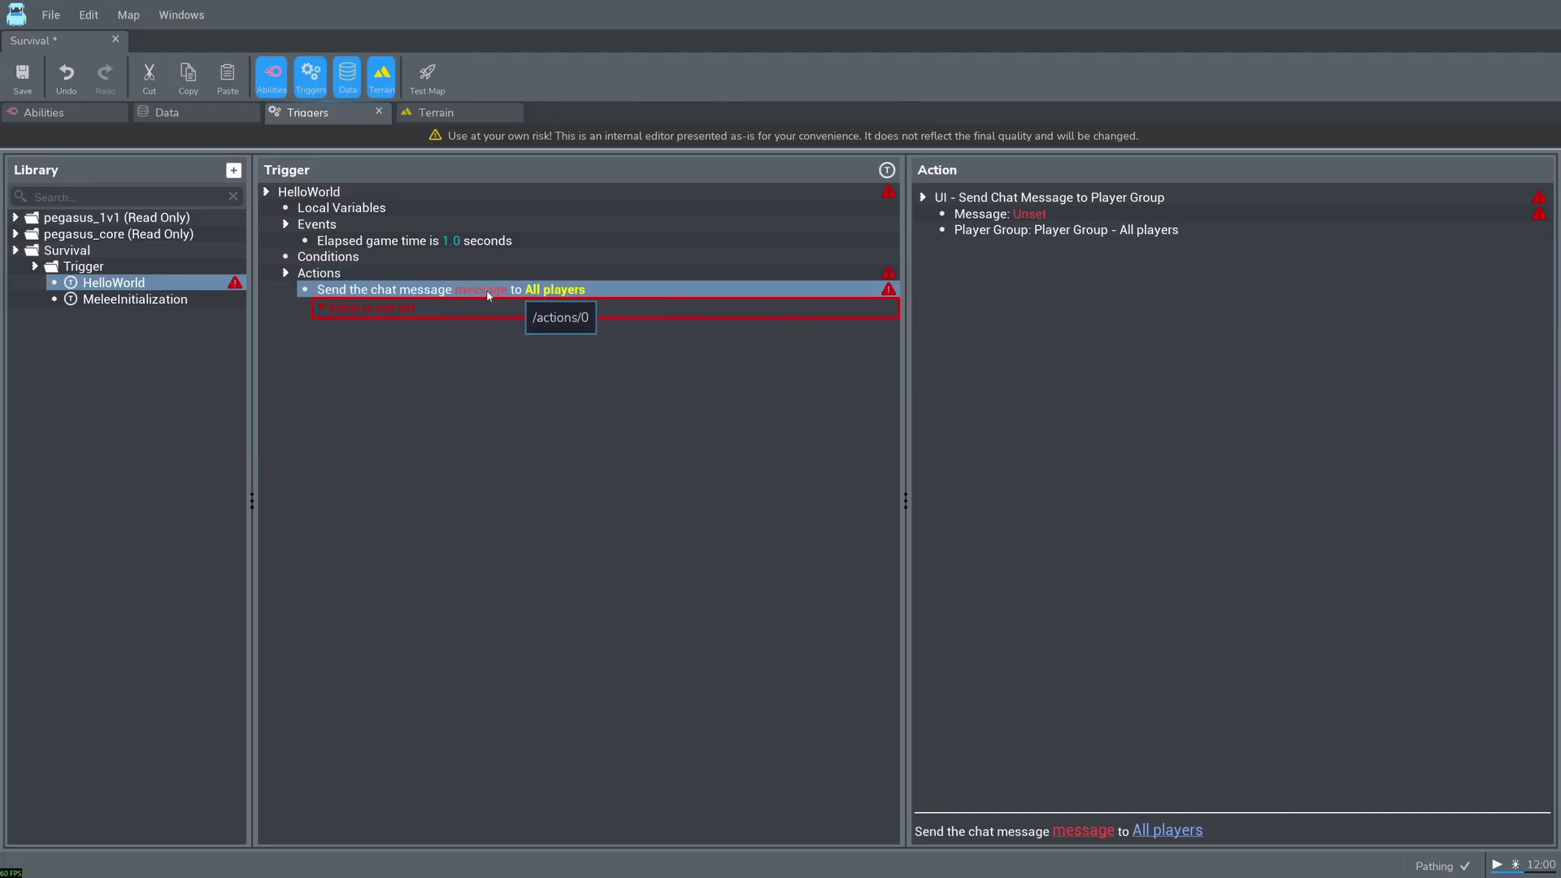
# Step: Set the chat message to the Text - Convert To Text function
pyautogui.doubleClick(1026, 217)
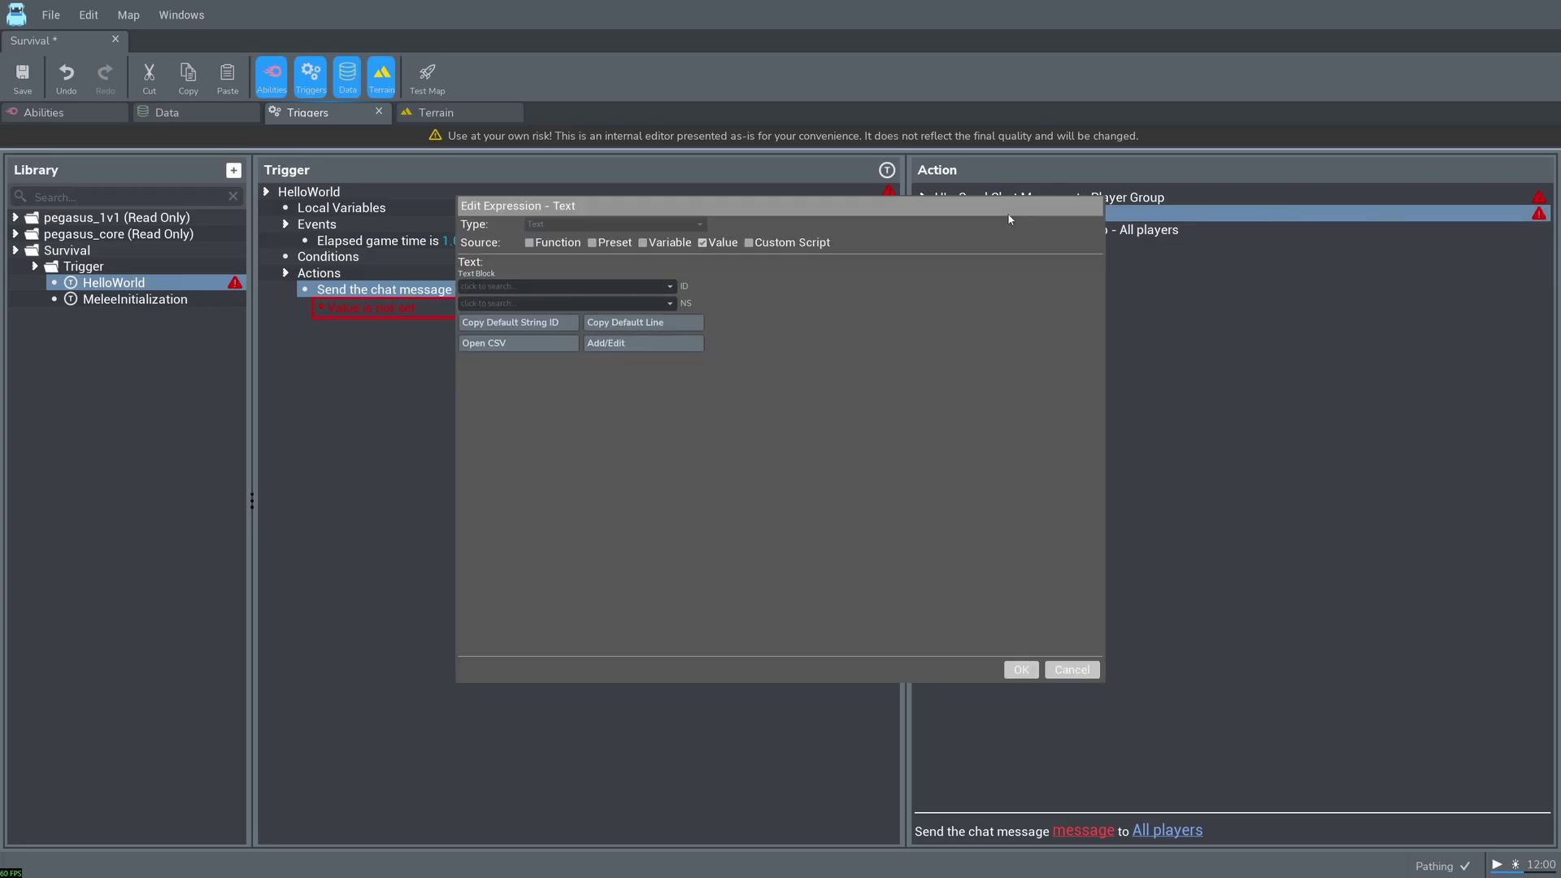
pyautogui.click(556, 243)
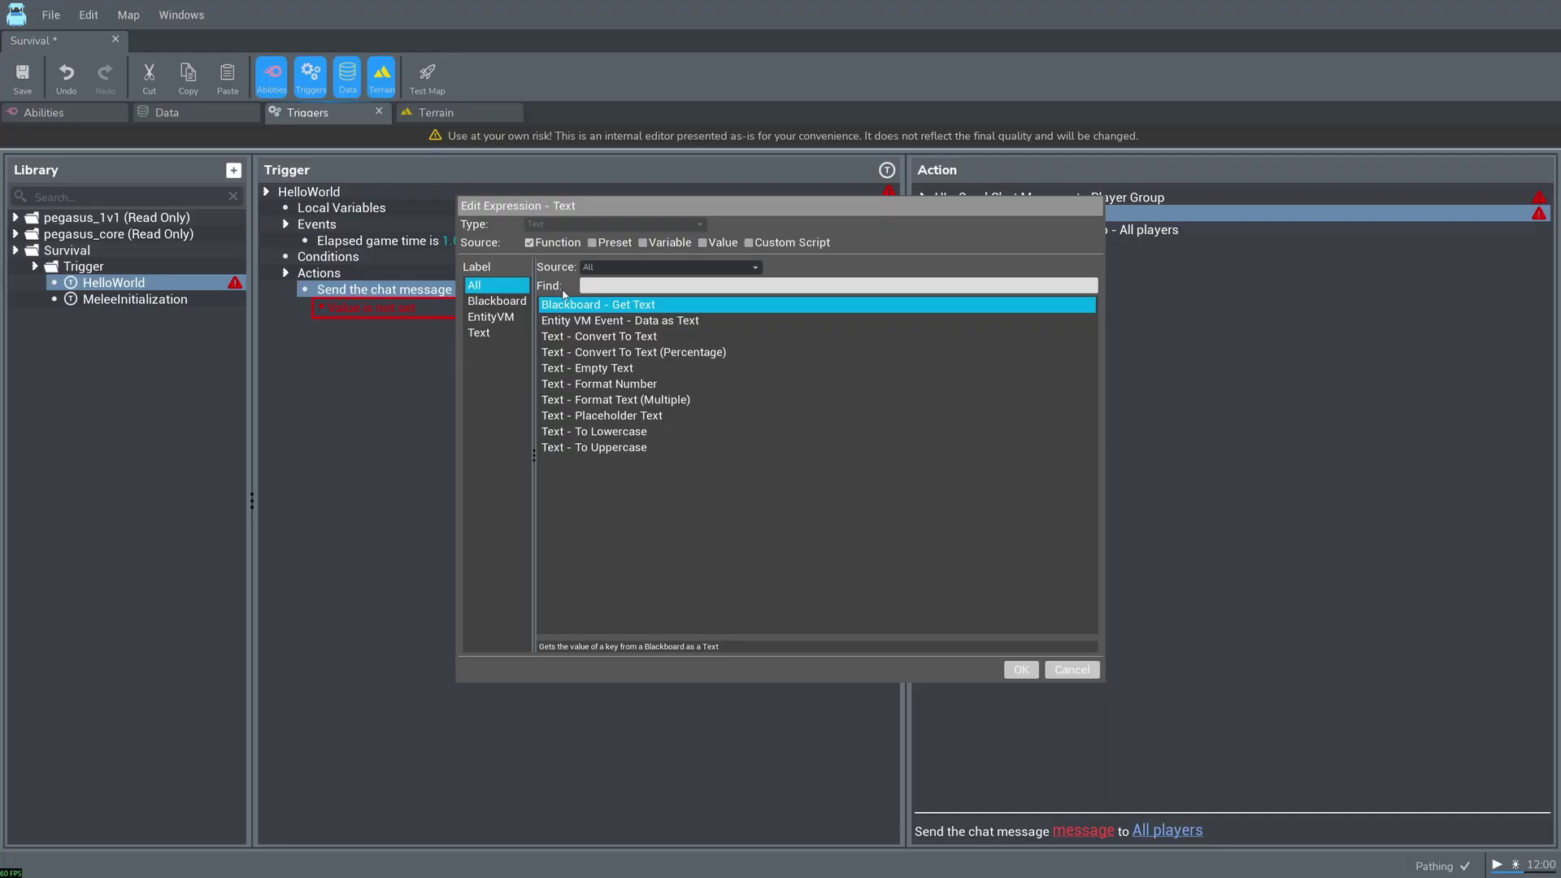
pyautogui.click(611, 340)
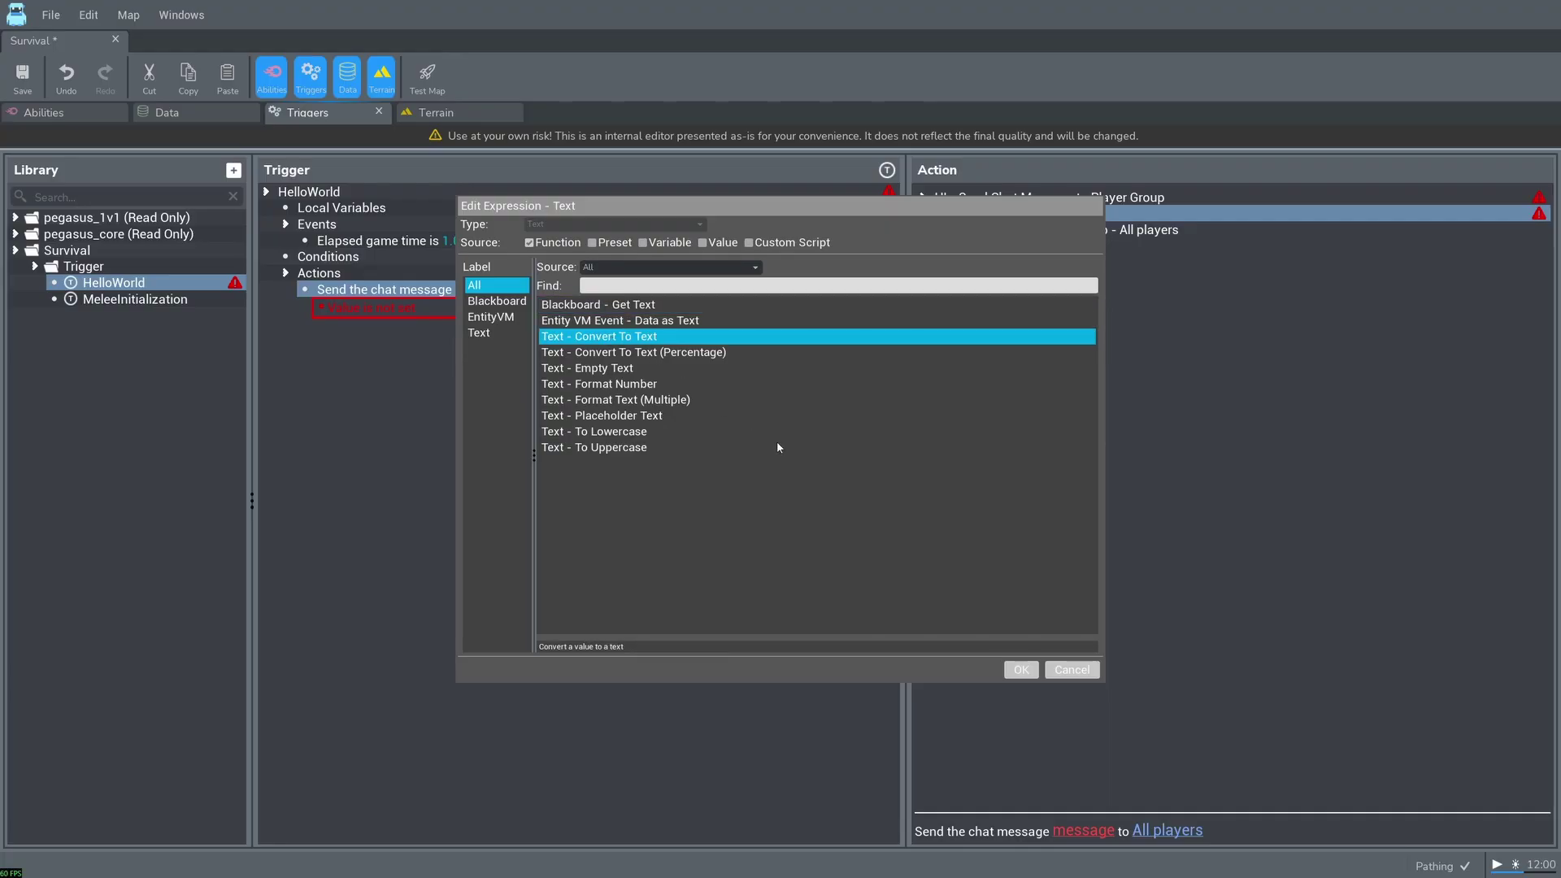
pyautogui.click(1016, 669)
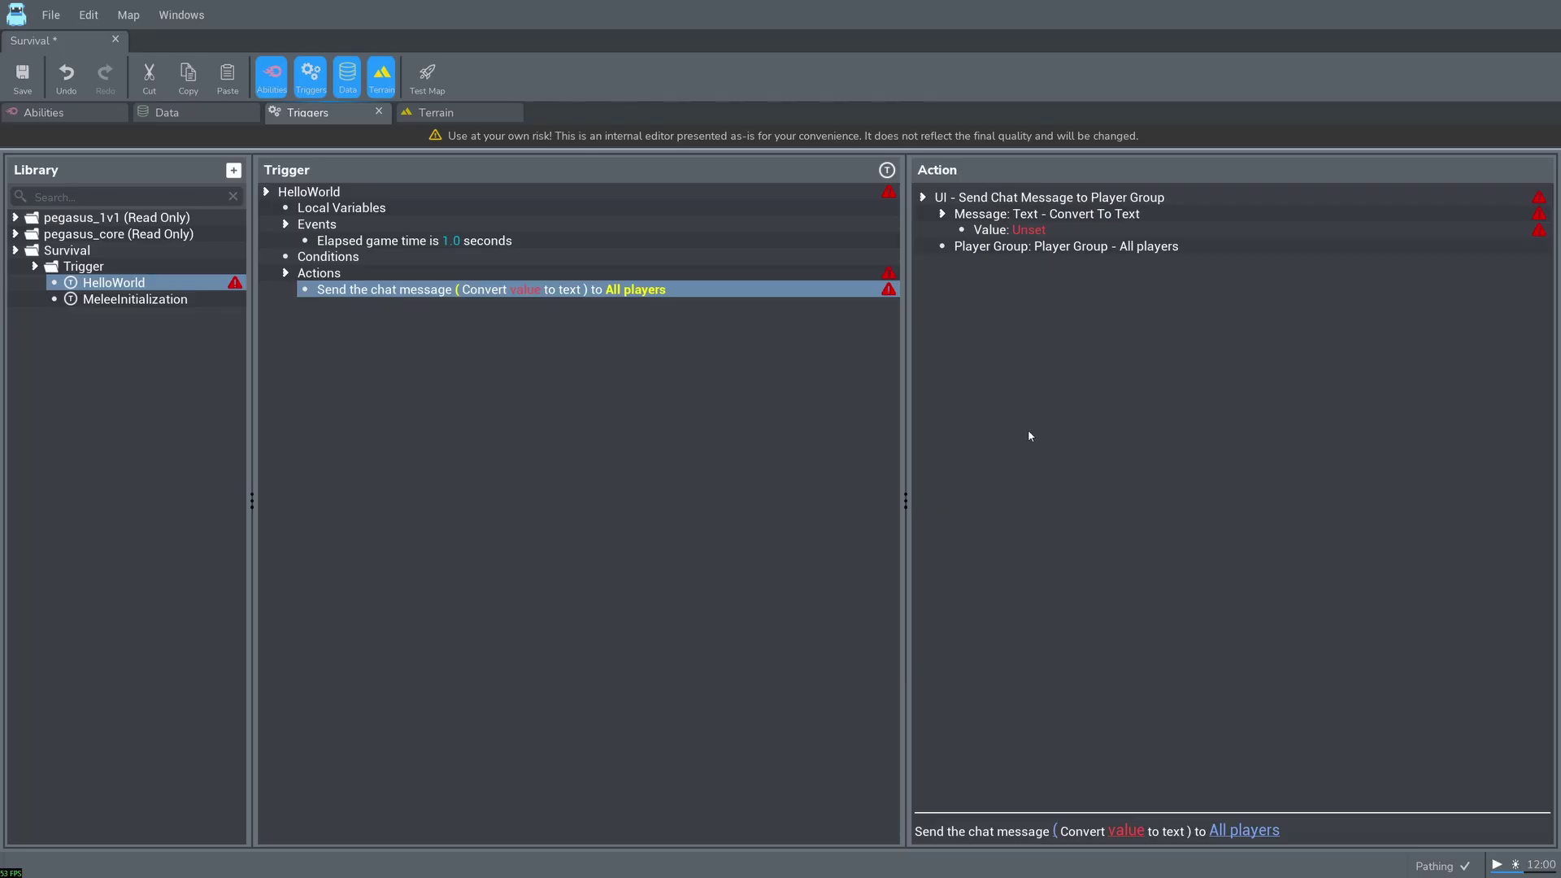
# Step: Make the converted value the String 'Hello World'
pyautogui.doubleClick(1036, 231)
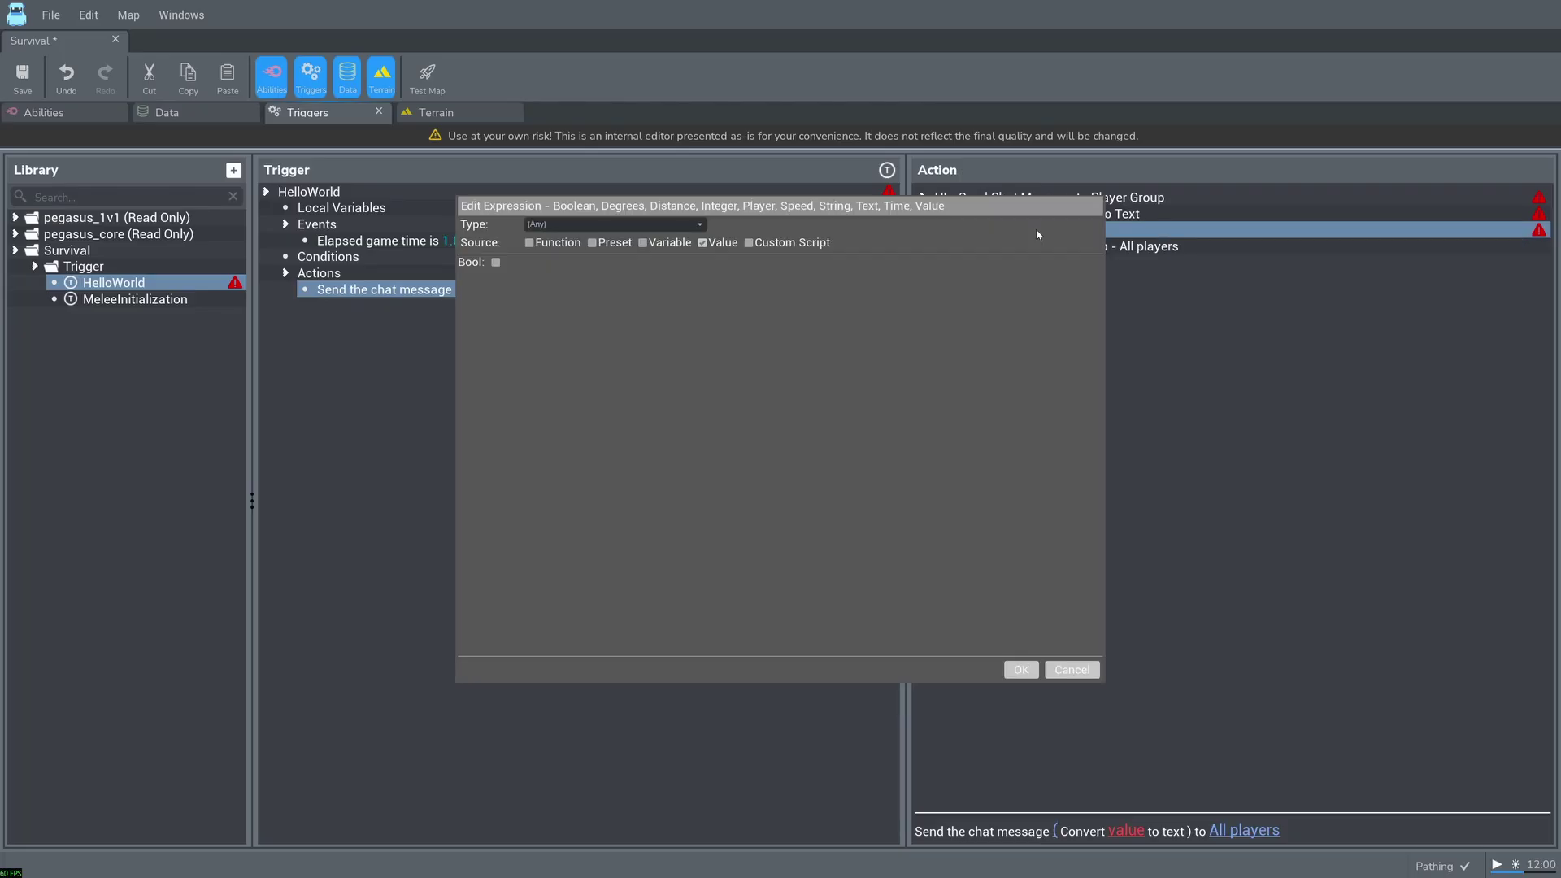
pyautogui.click(560, 225)
pyautogui.click(561, 336)
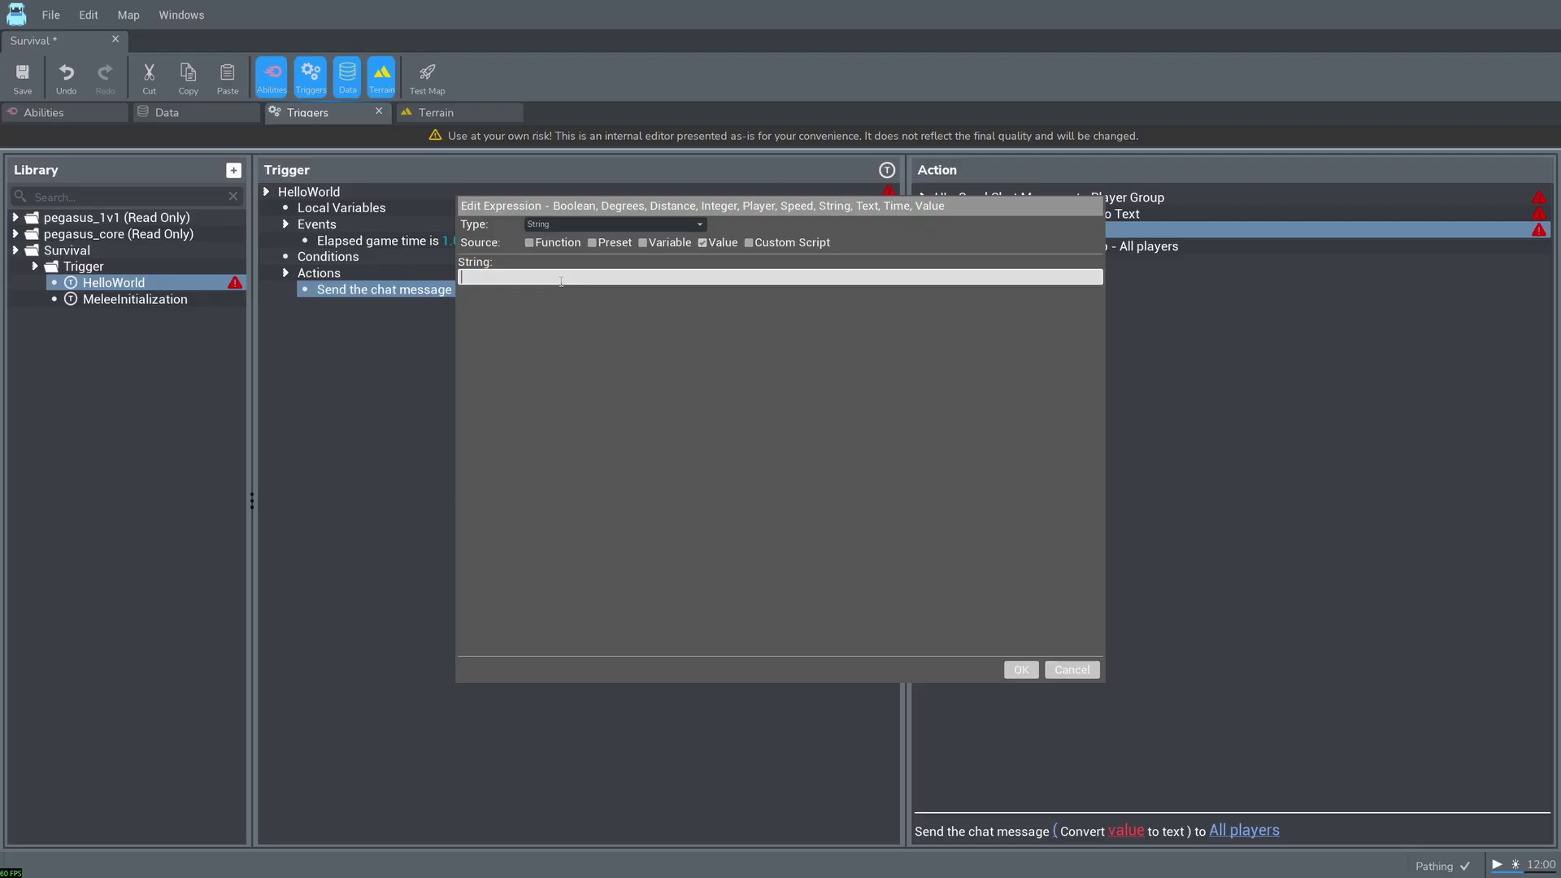
pyautogui.click(561, 280)
pyautogui.write('Hello World!')
pyautogui.click(1032, 668)
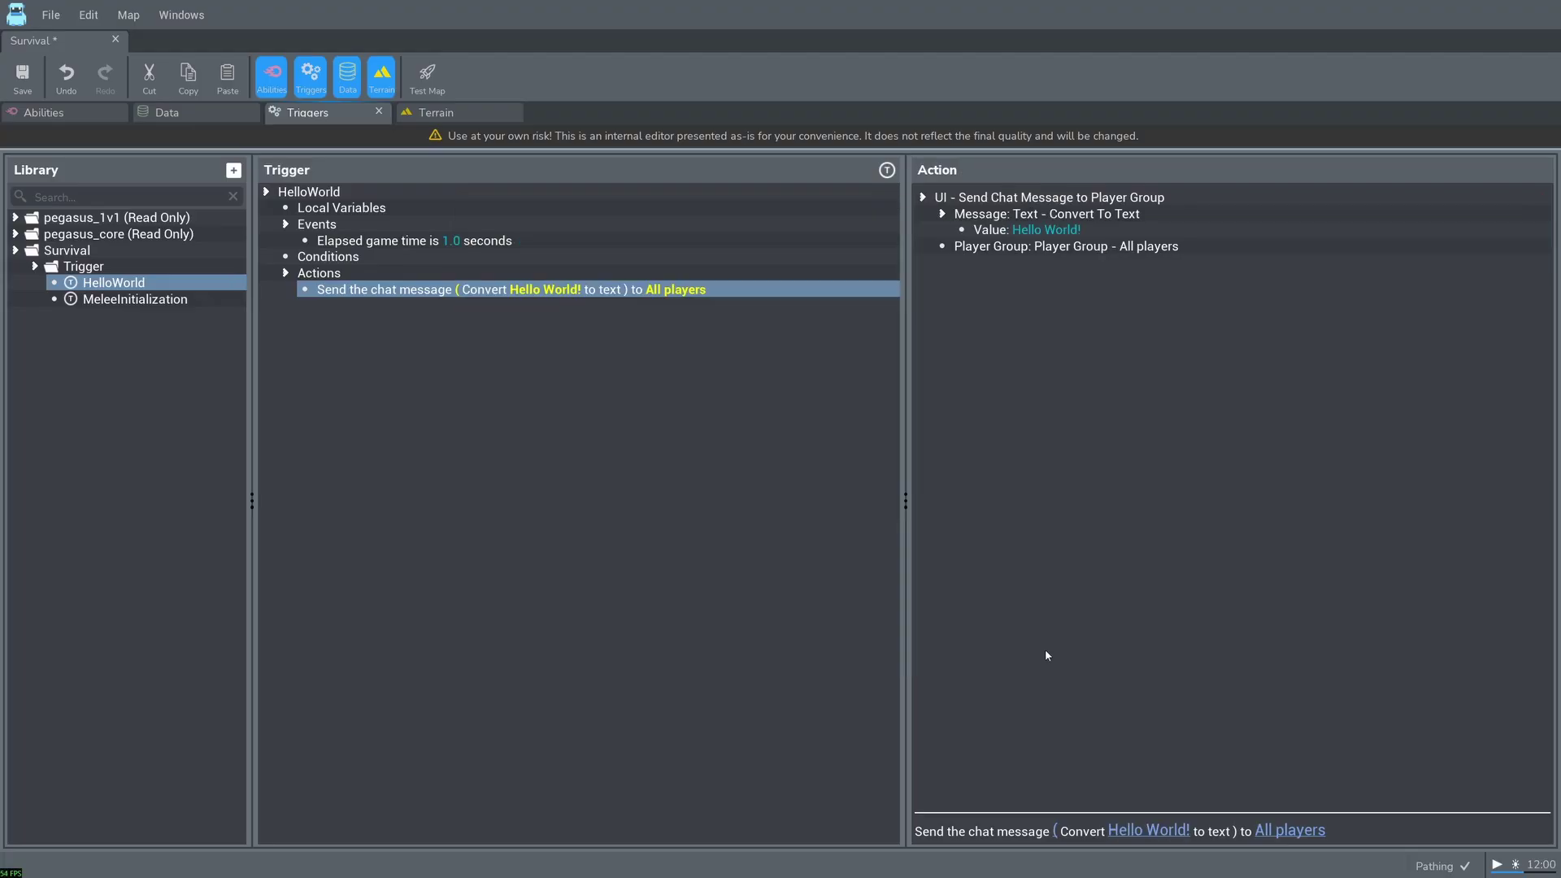
# Step: Test-play the Survival map and box-select the starting units while Hello World! appears
pyautogui.click(435, 79)
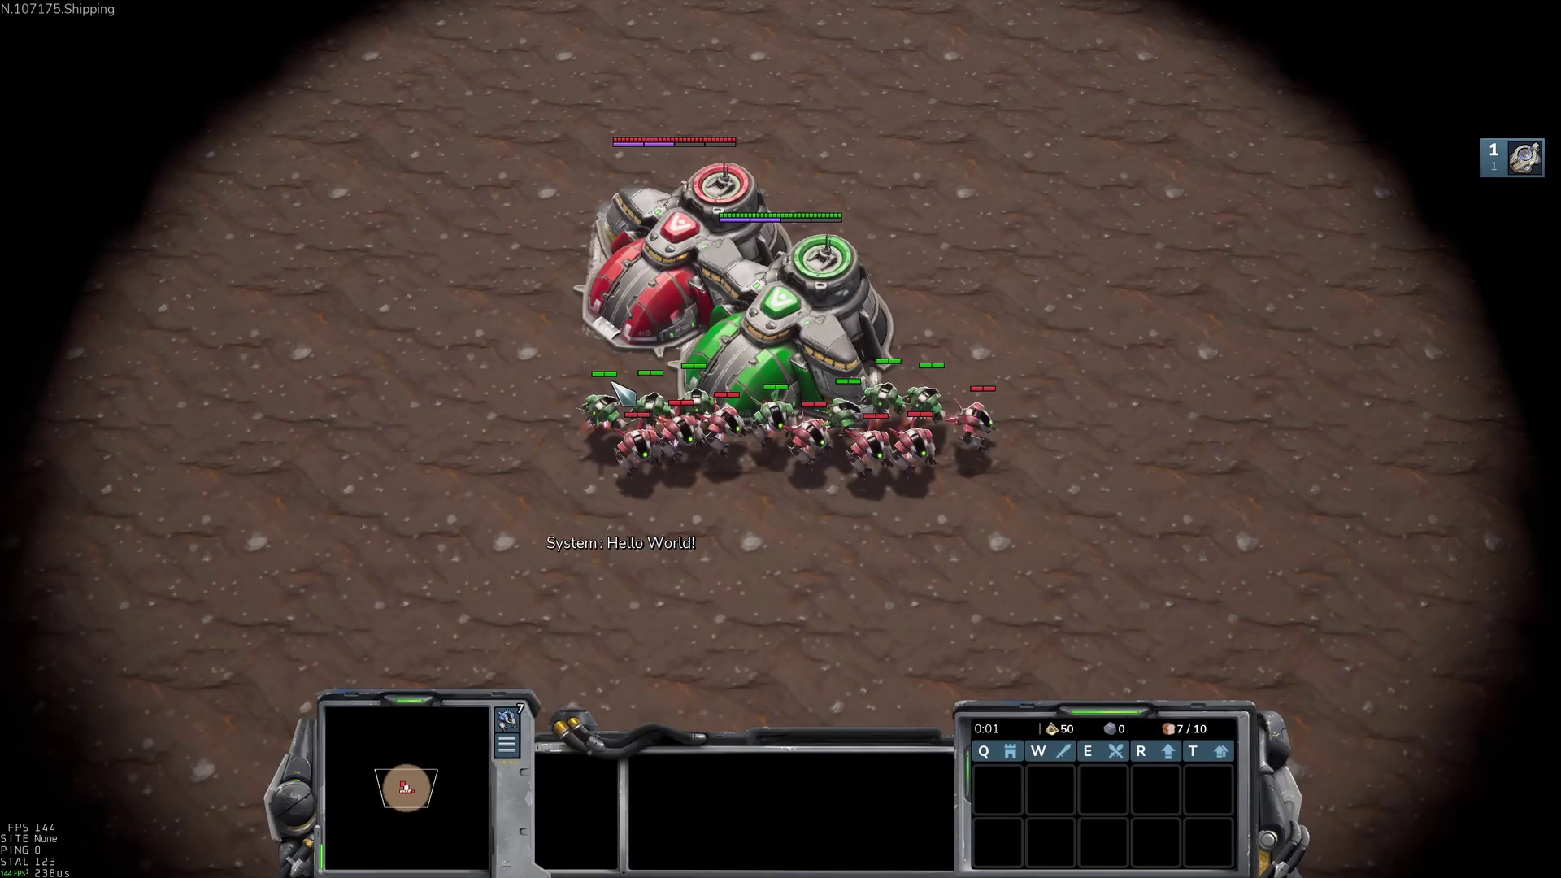
pyautogui.moveTo(751, 499); pyautogui.dragTo(520, 603)
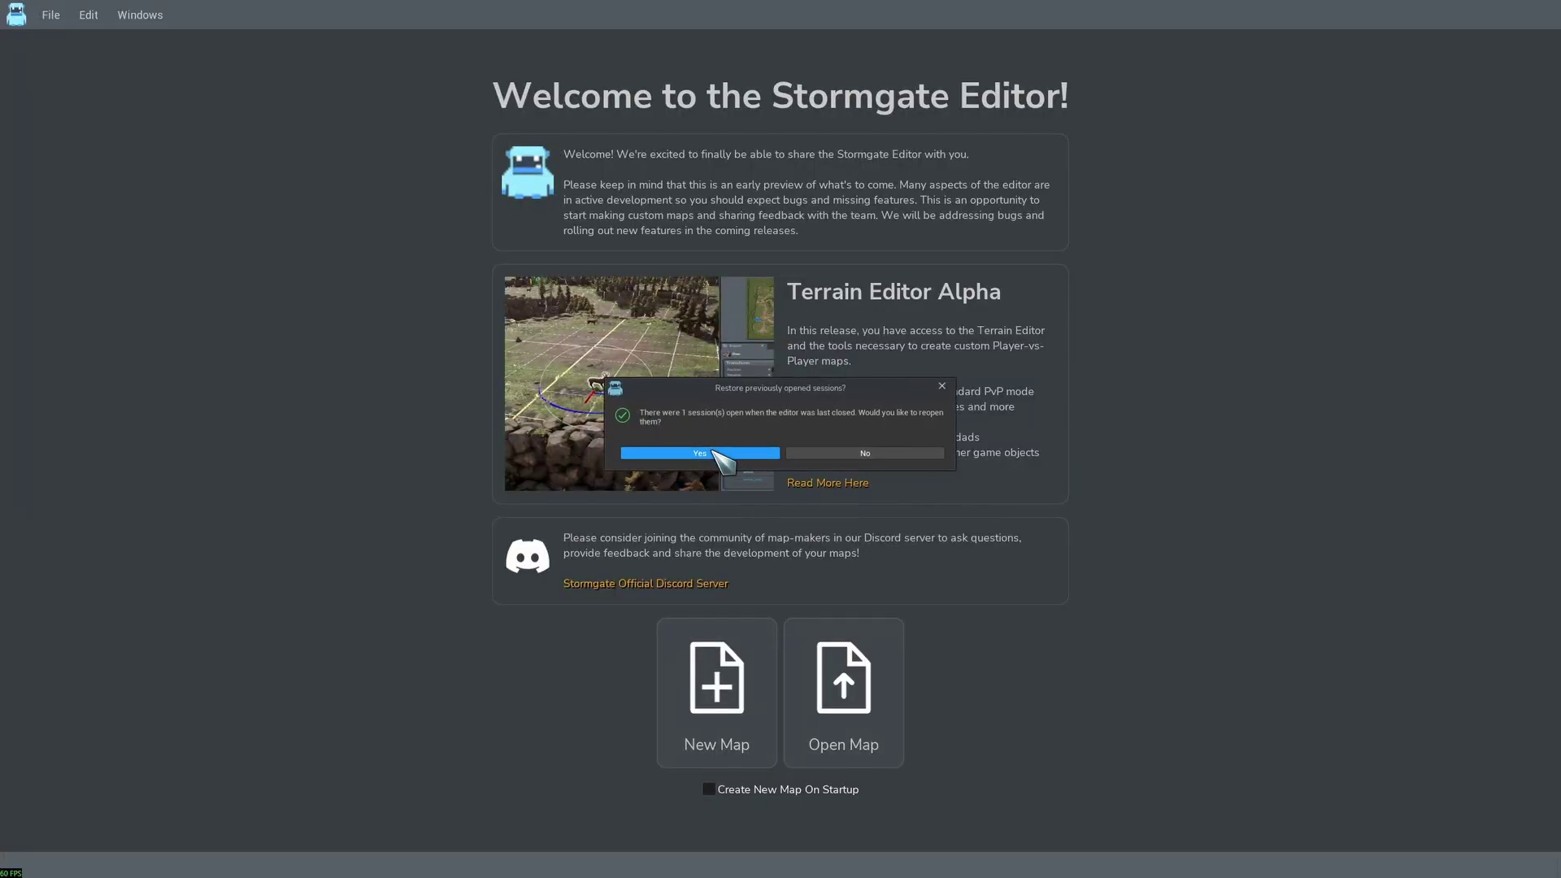
# Step: Accept restoring the previous session to reopen the Survival map
pyautogui.click(716, 454)
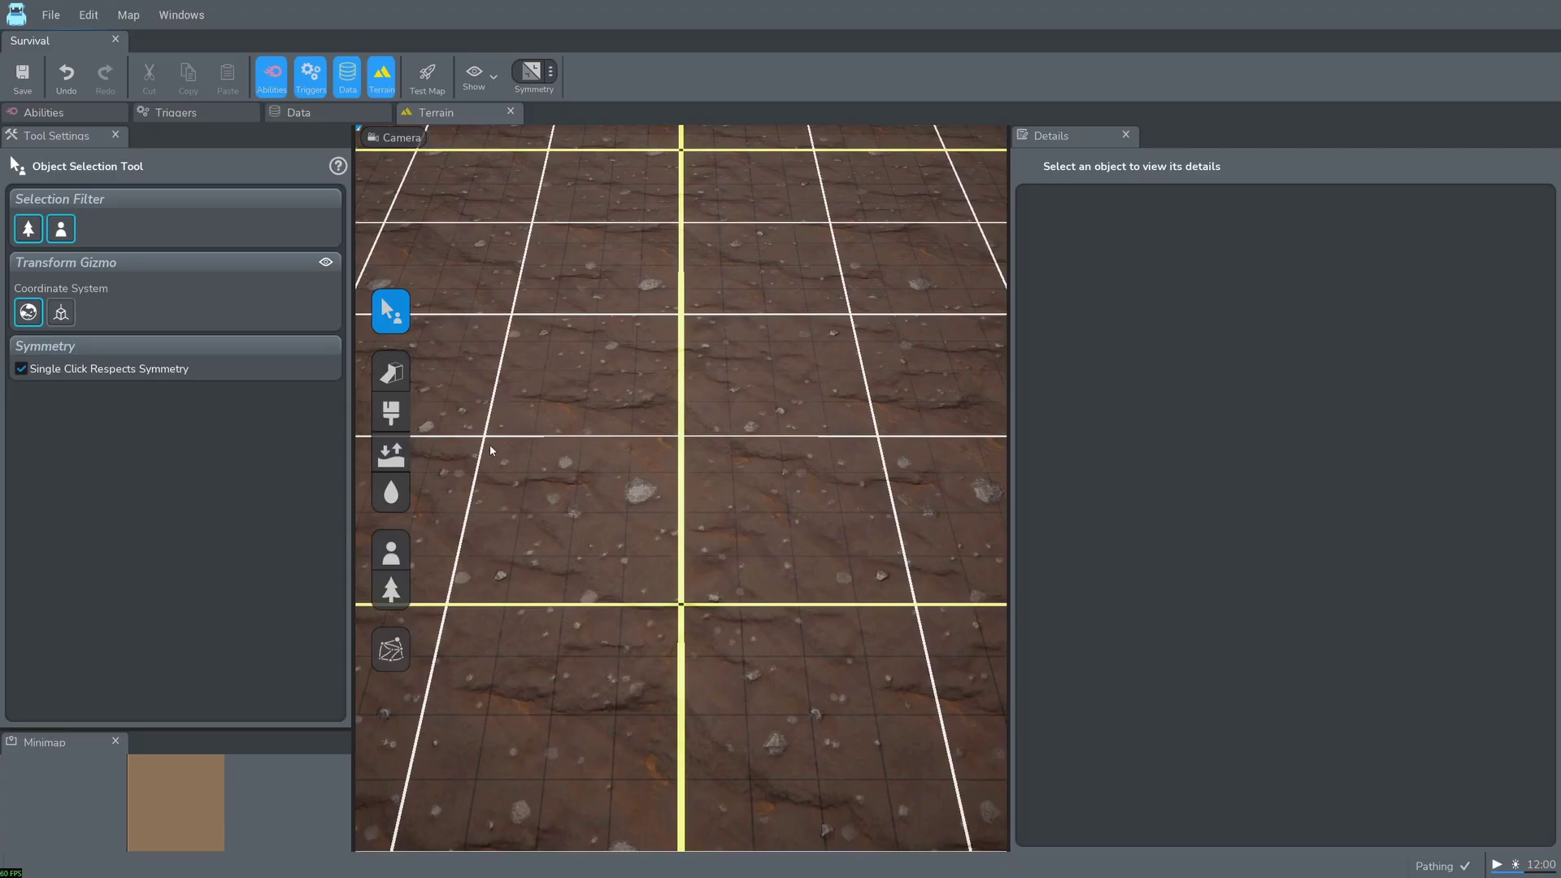
# Step: Place a Player 1 Vanguard hero on the terrain beside the yellow centre line
pyautogui.click(397, 561)
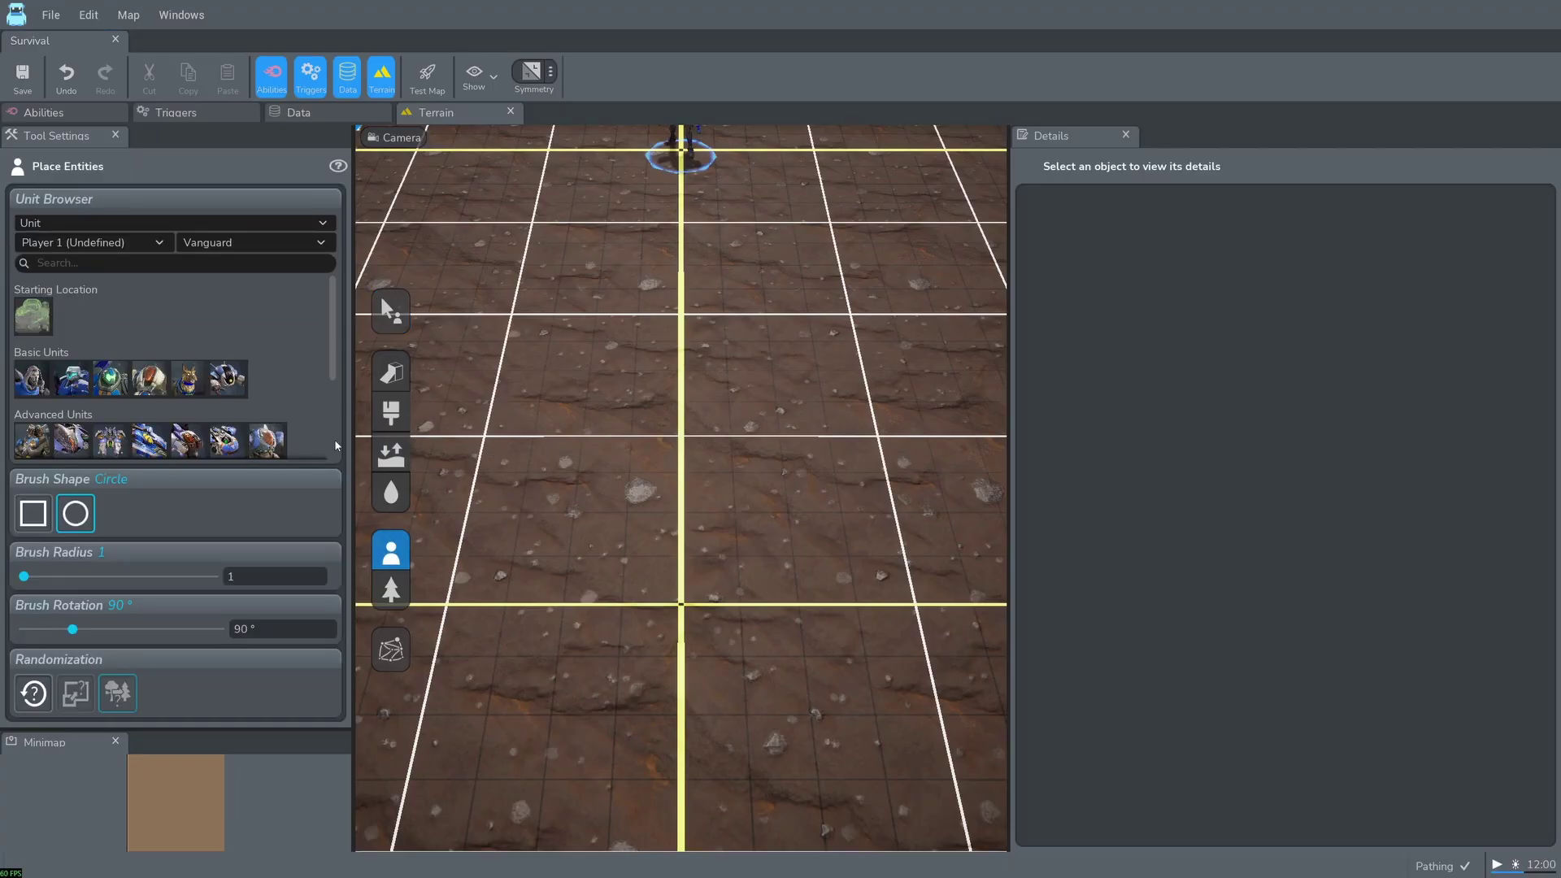
pyautogui.scroll(-4, 195, 382)
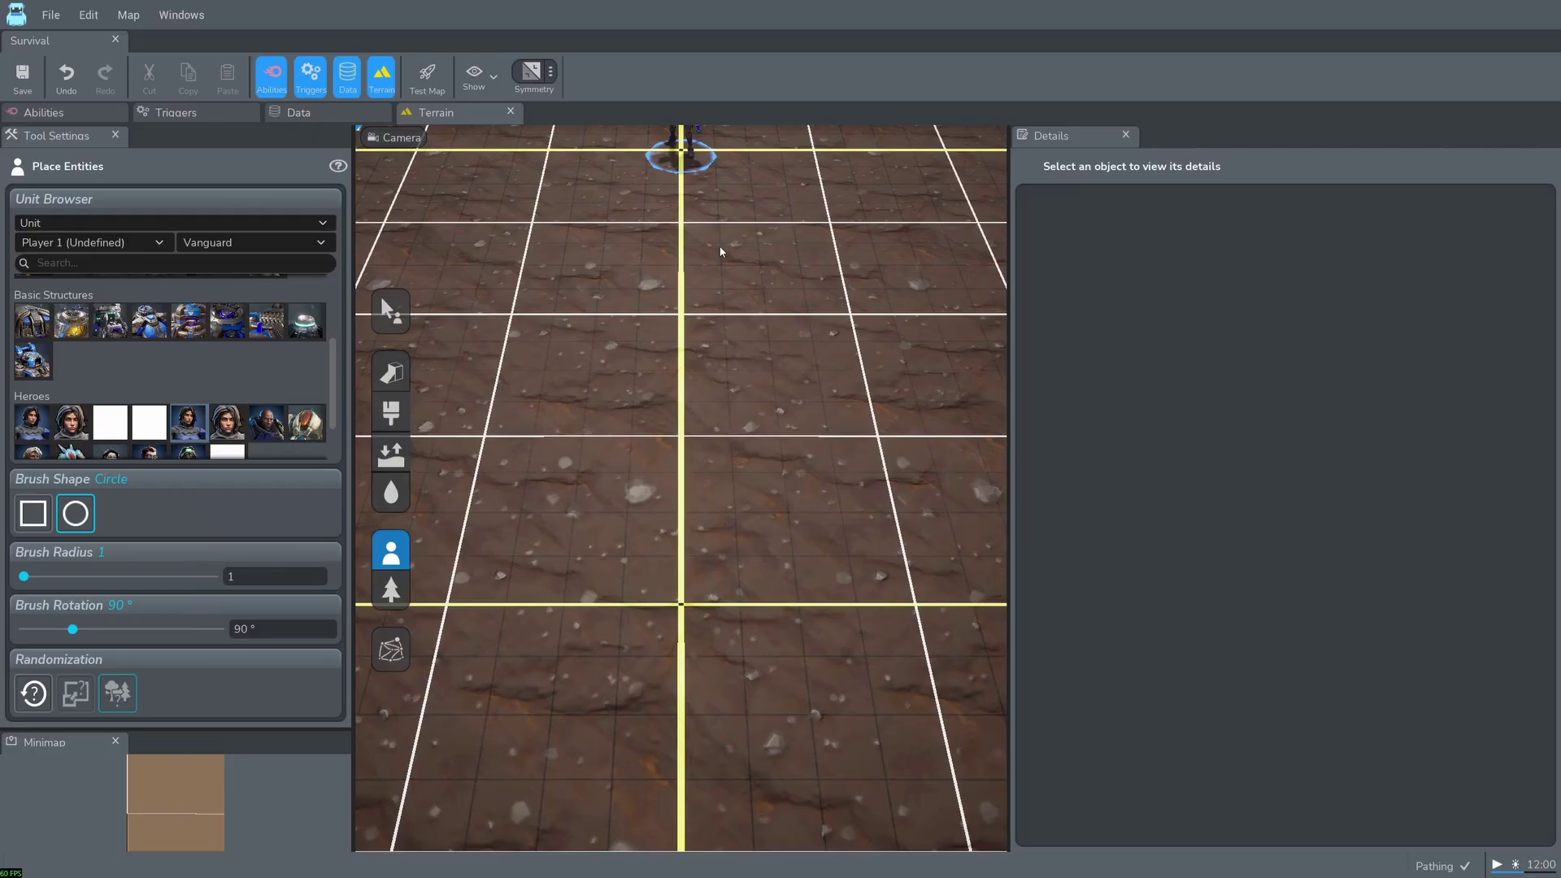
pyautogui.scroll(2, 721, 251)
pyautogui.click(734, 294)
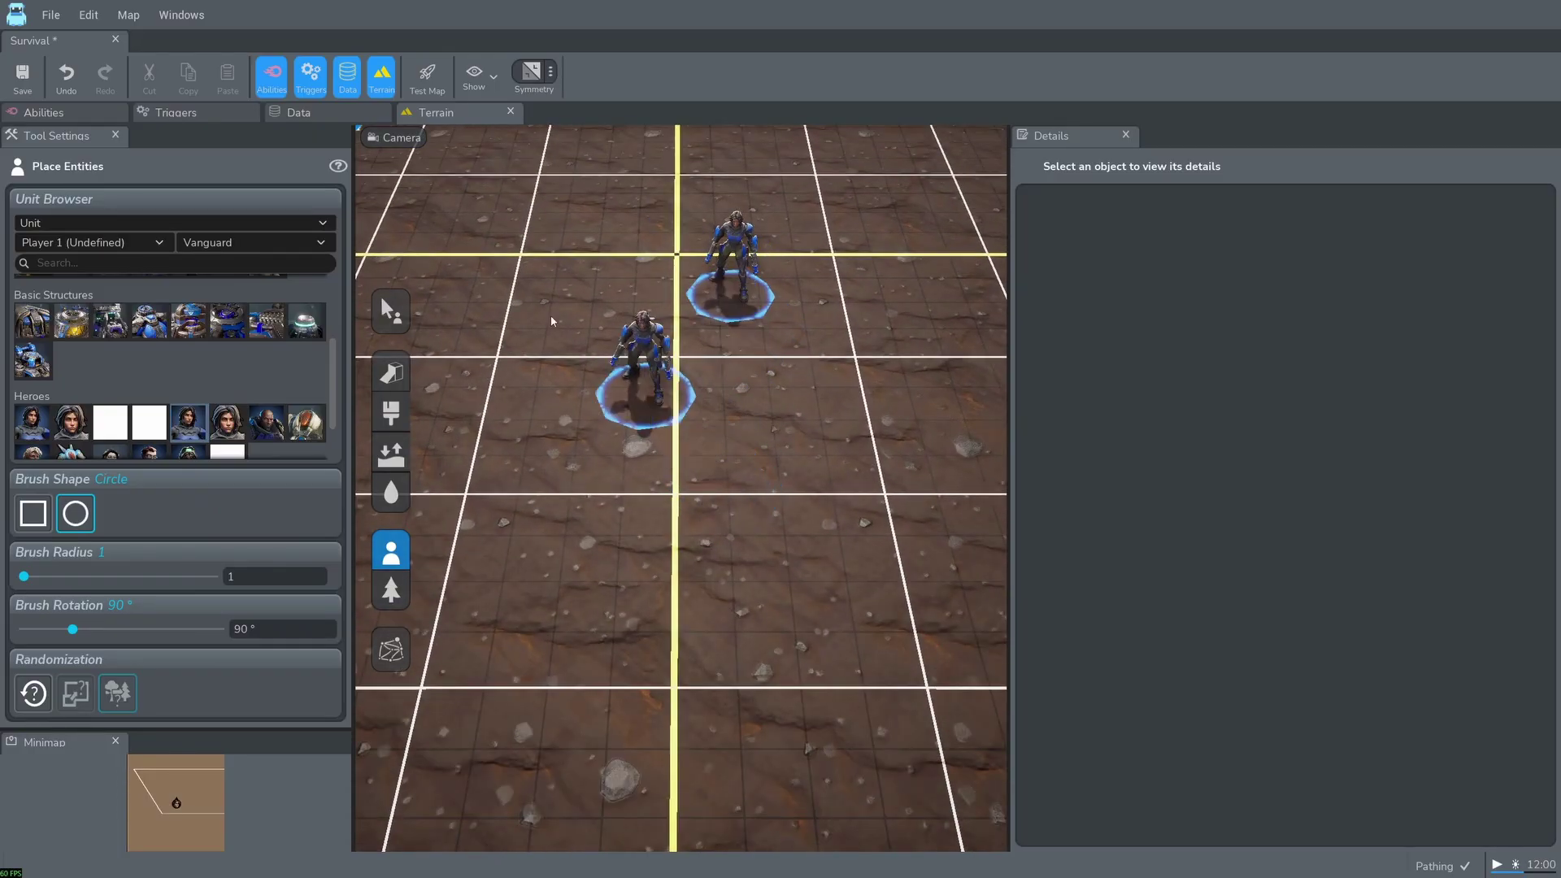
# Step: Disable the HelloWorld and MeleeInitialization triggers
pyautogui.click(194, 120)
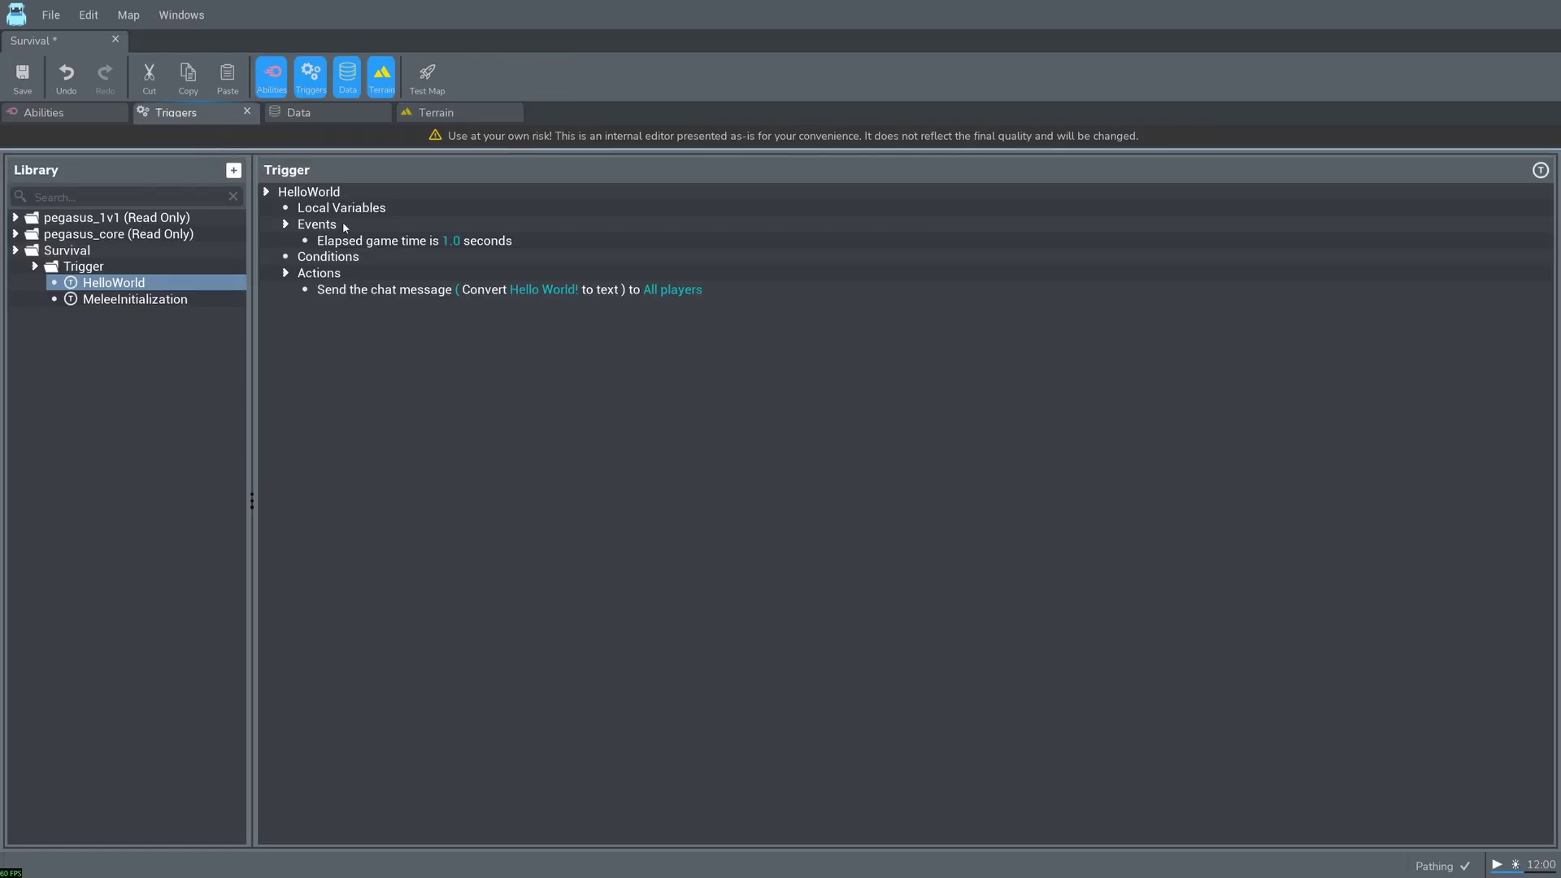
pyautogui.click(135, 299)
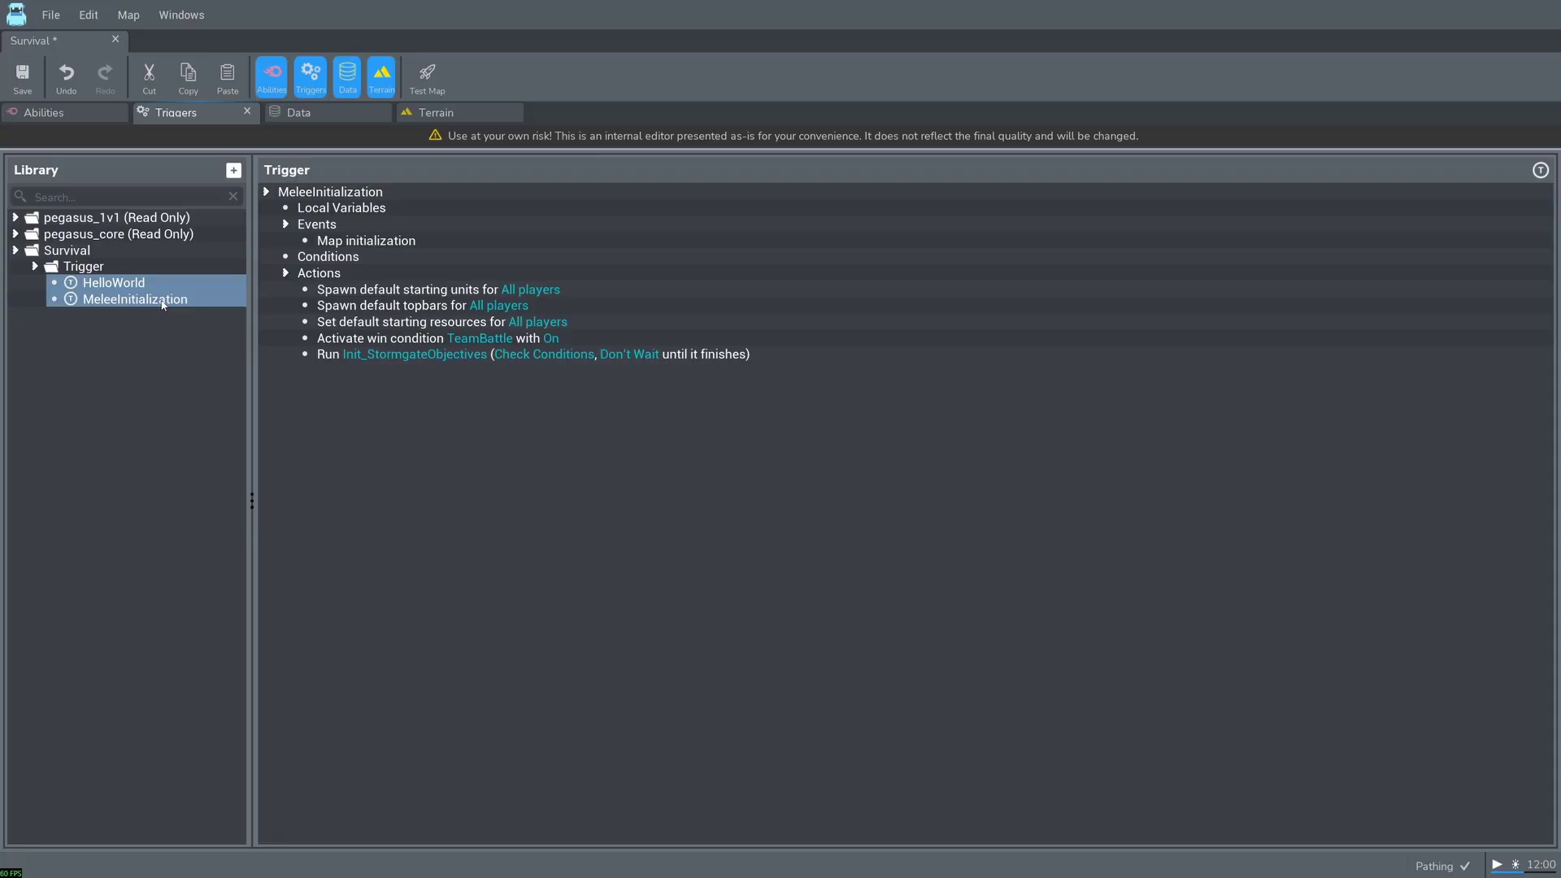
pyautogui.rightClick(163, 304)
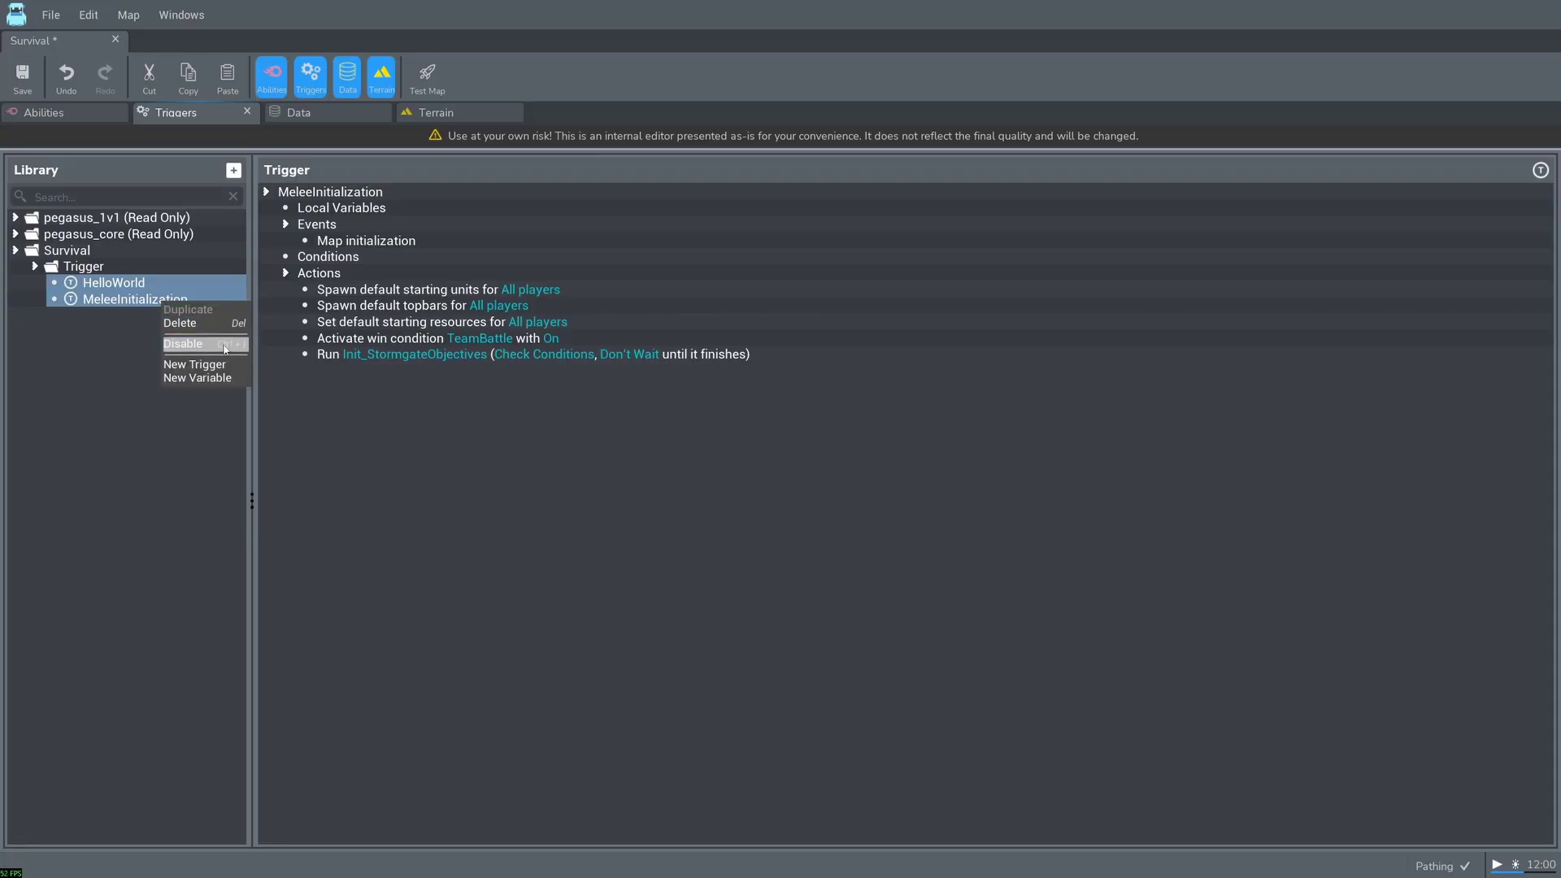
pyautogui.click(224, 346)
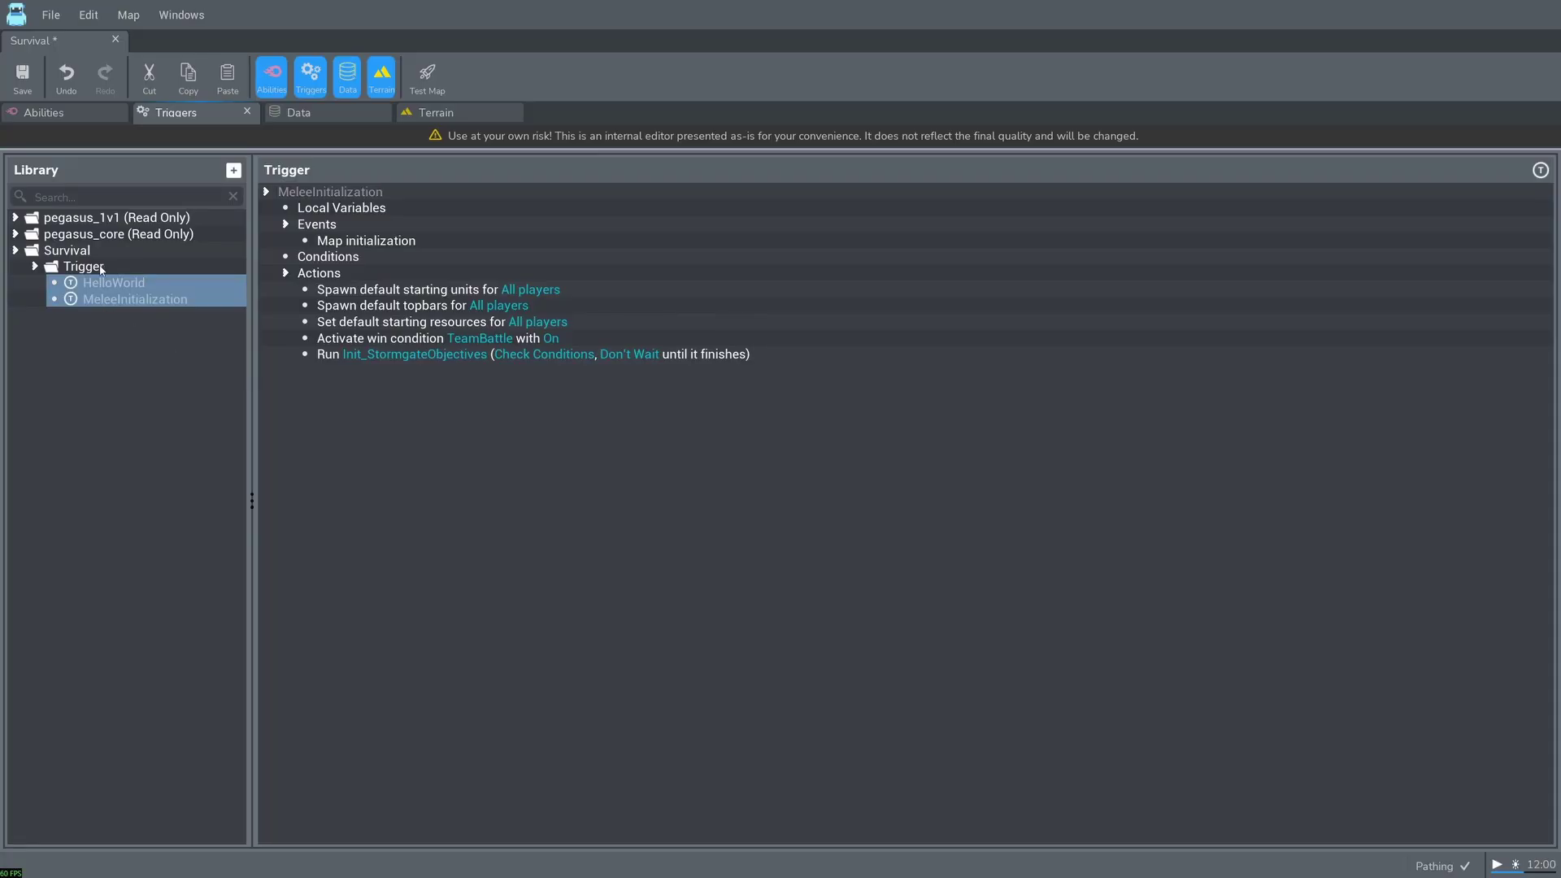
# Step: Create a new trigger named SpawnEnemies in the trigger folder
pyautogui.rightClick(100, 269)
pyautogui.click(149, 330)
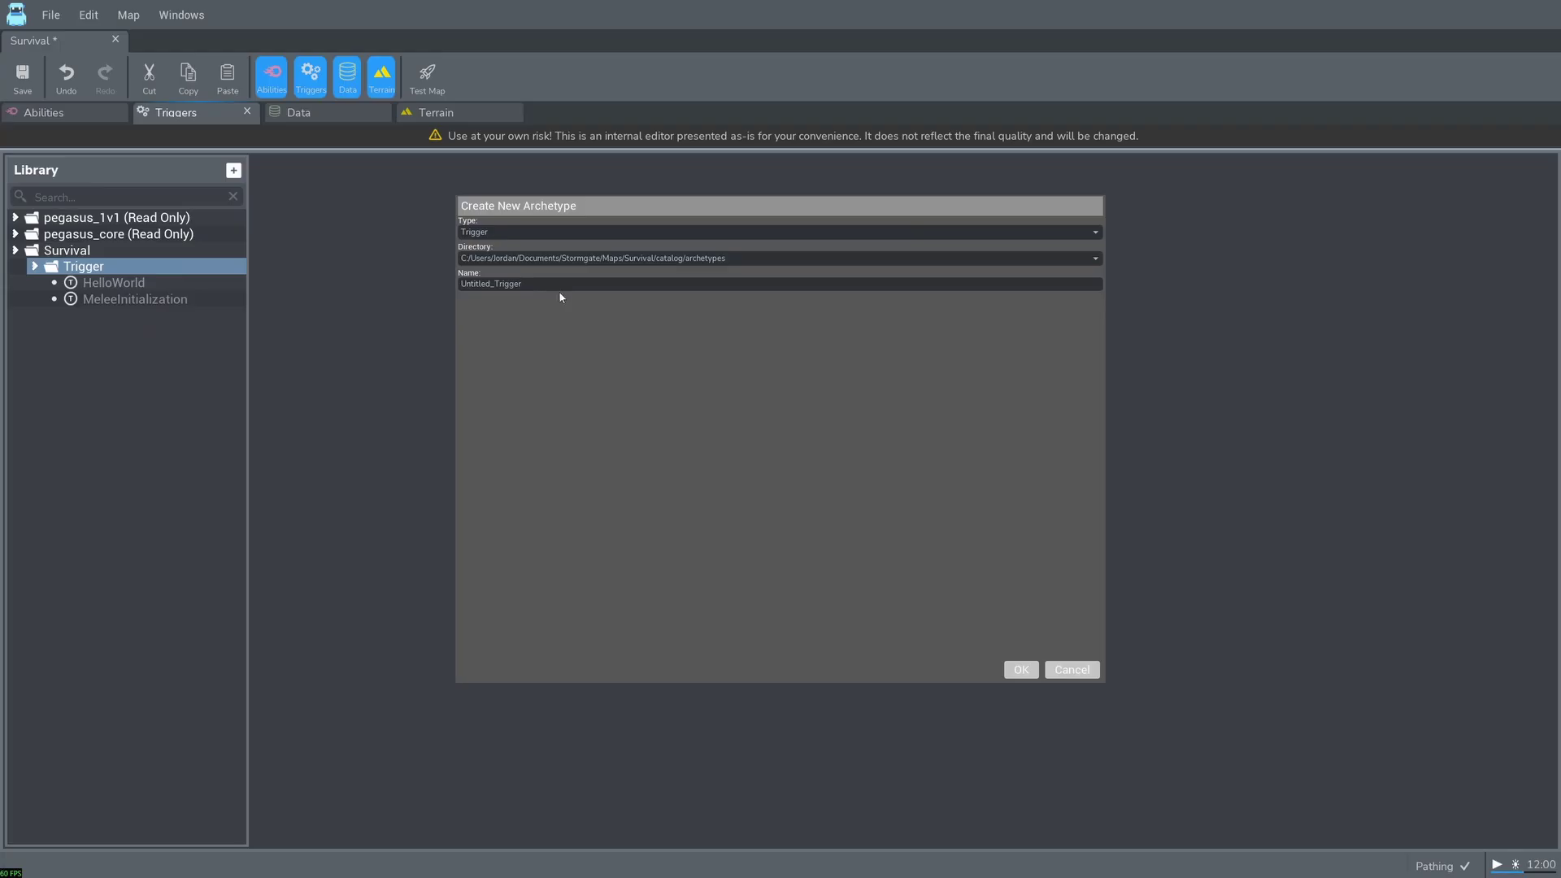
pyautogui.doubleClick(575, 285)
pyautogui.write('SpawnEnemies')
pyautogui.click(1021, 669)
pyautogui.click(130, 315)
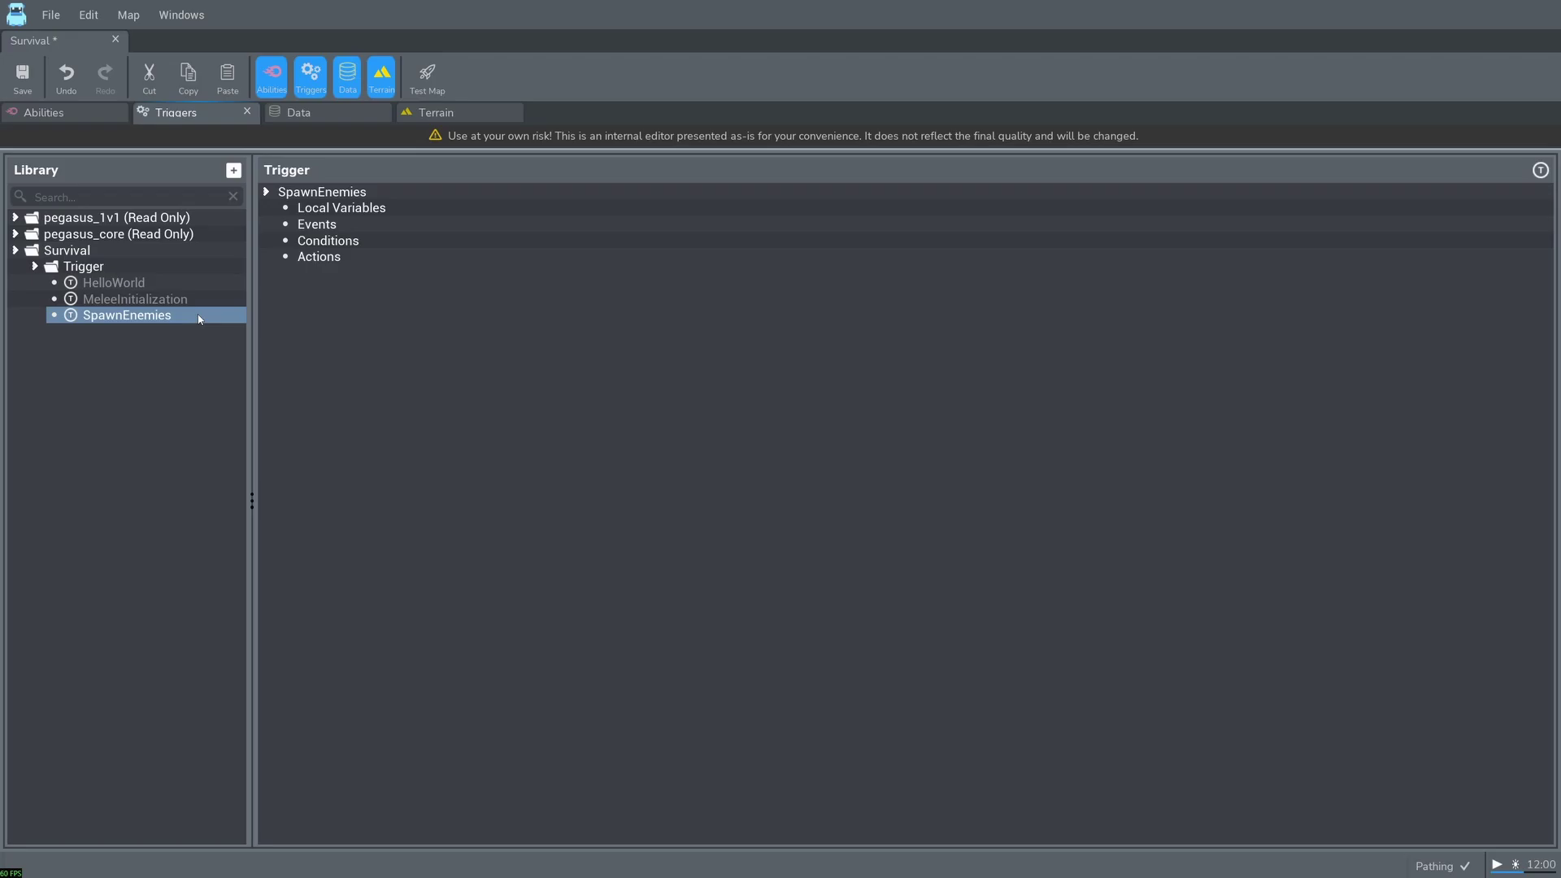
# Step: Add a Timer - Periodic Event to the SpawnEnemies trigger
pyautogui.rightClick(367, 229)
pyautogui.click(402, 241)
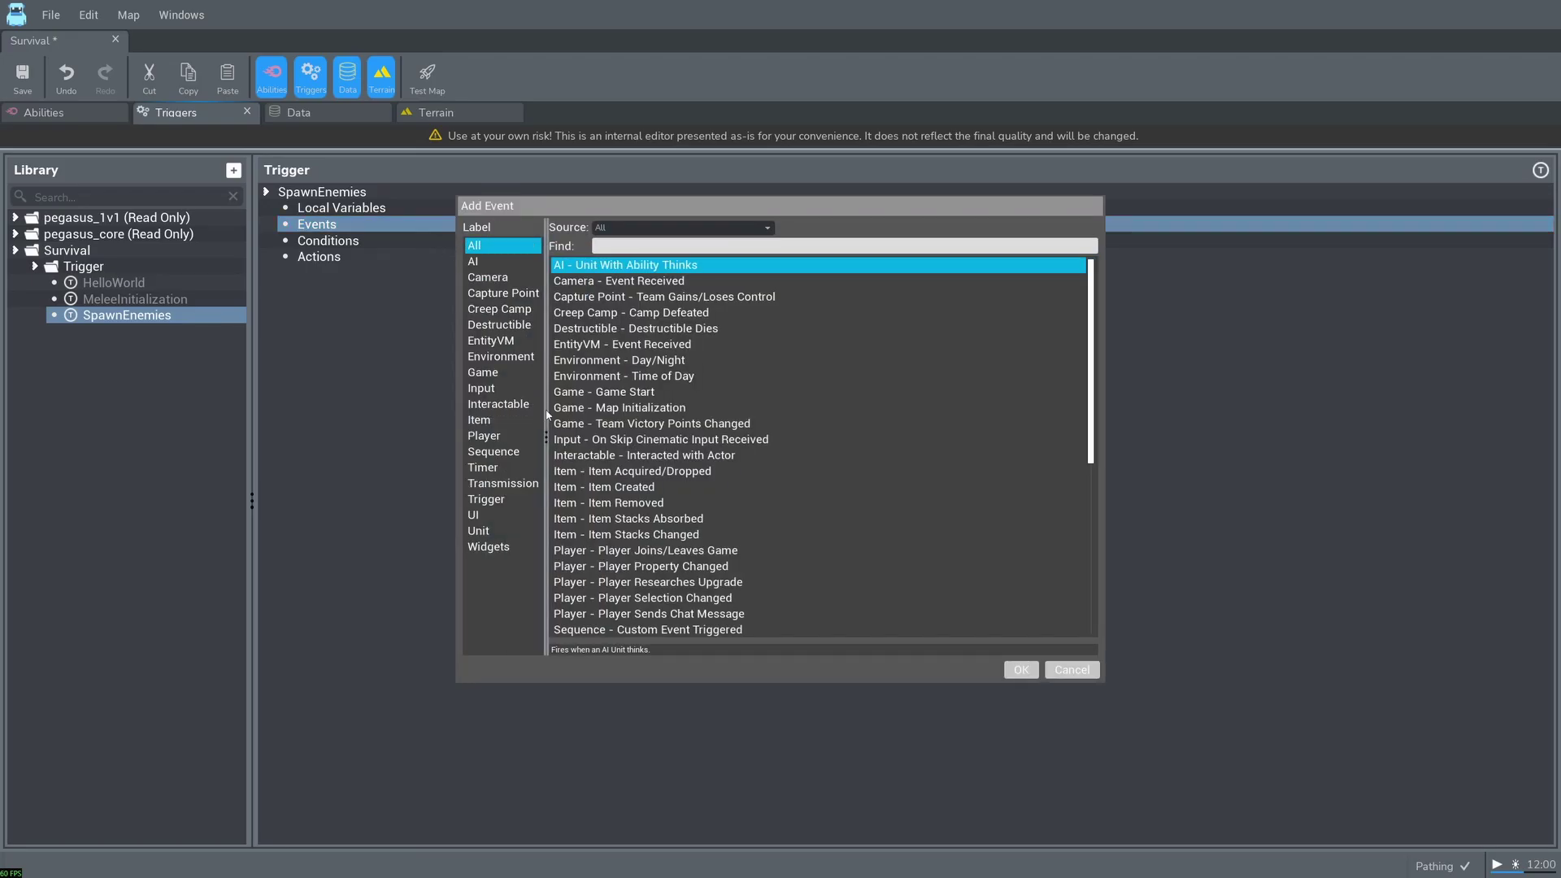
pyautogui.click(488, 469)
pyautogui.click(666, 282)
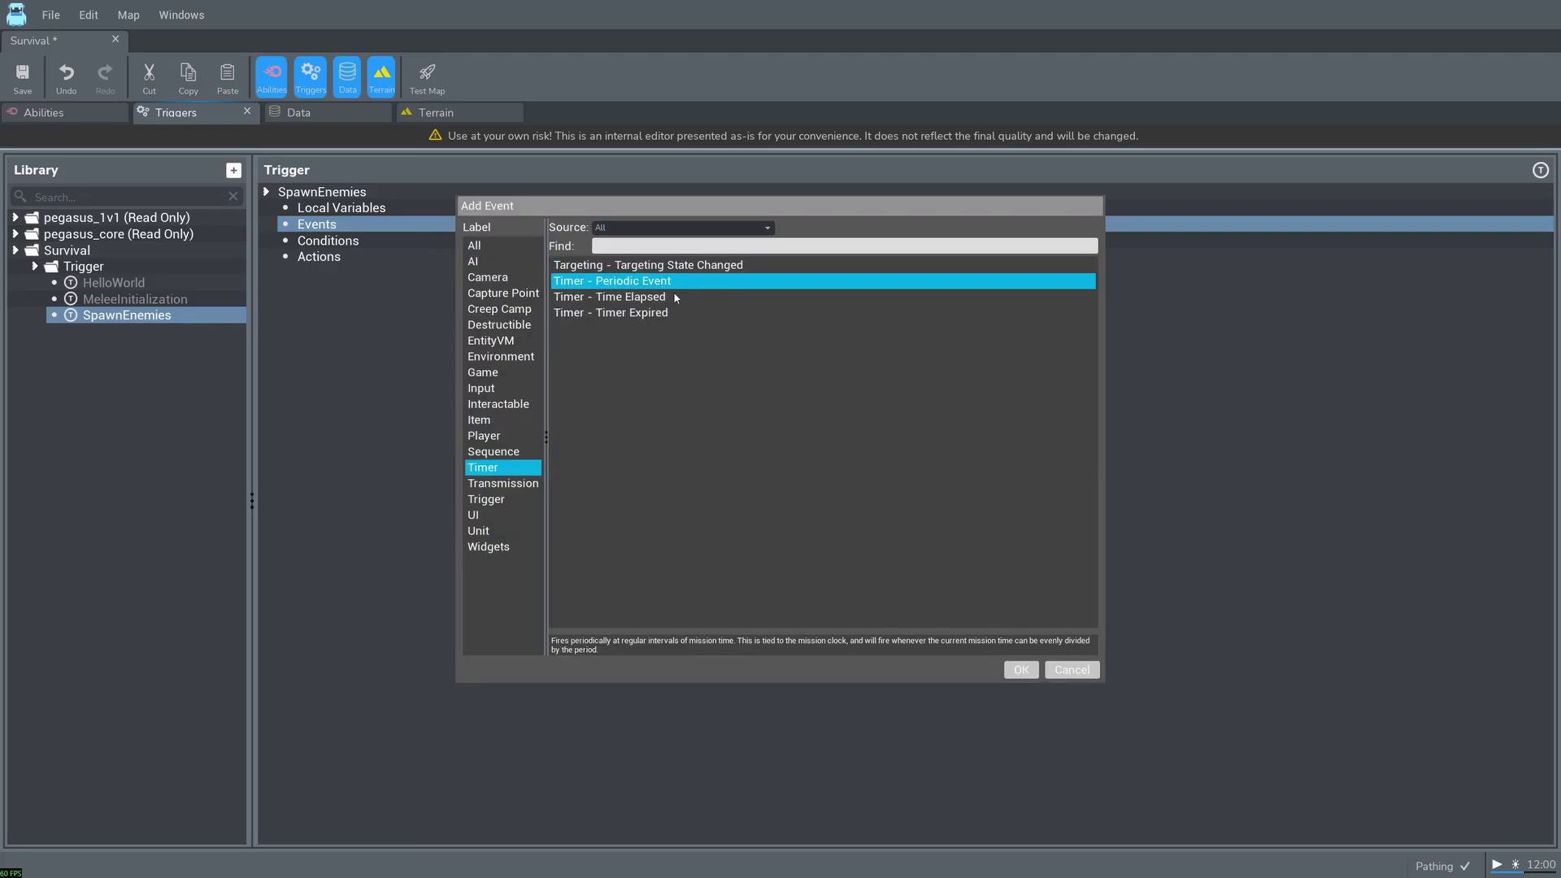
pyautogui.click(687, 297)
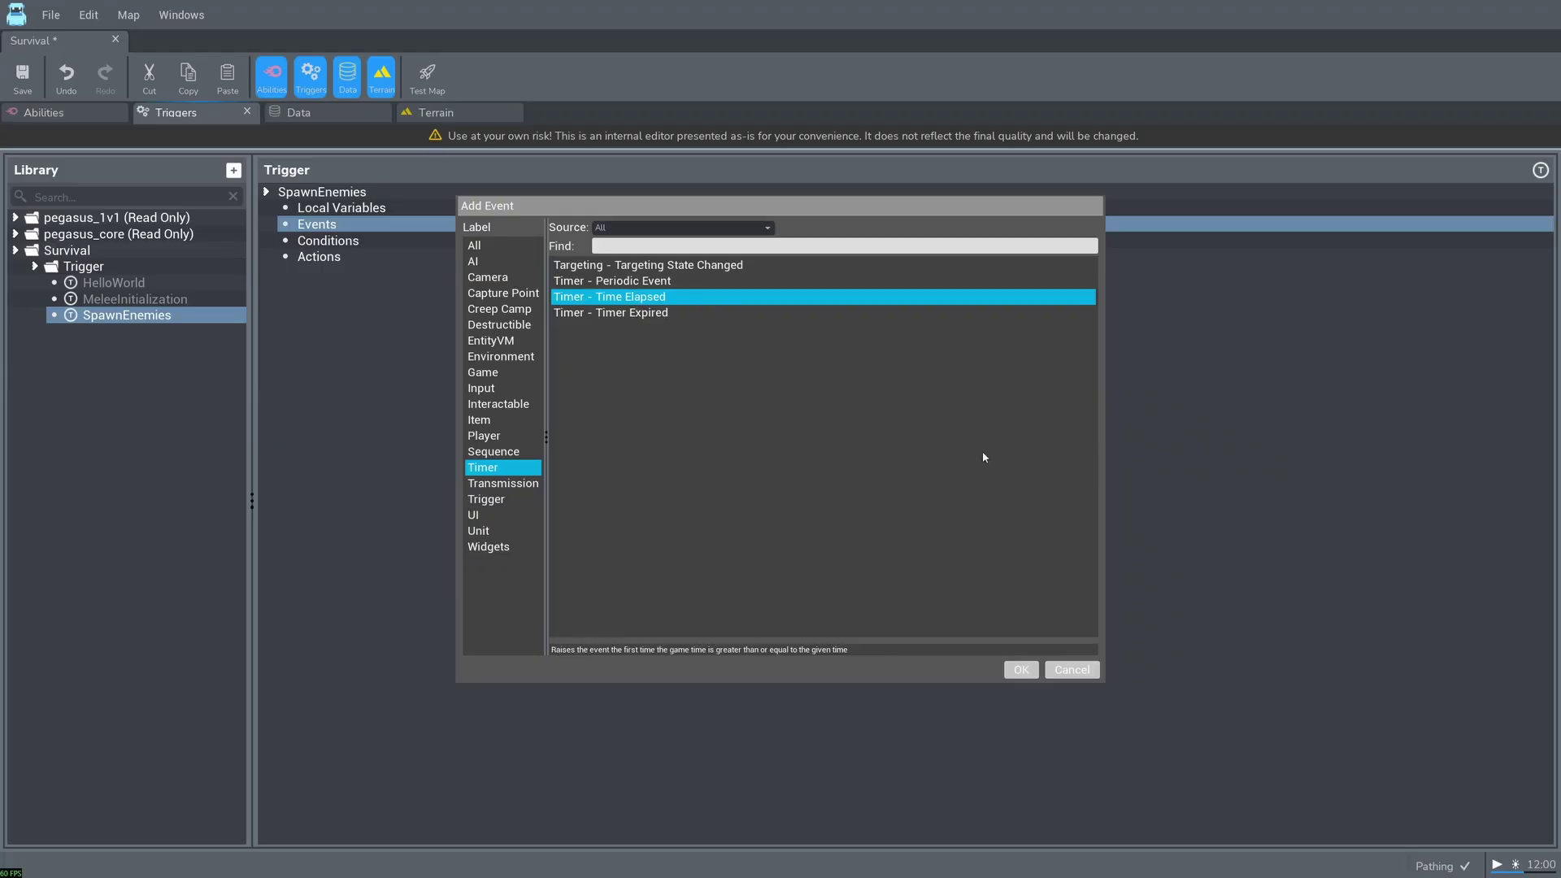
pyautogui.click(667, 282)
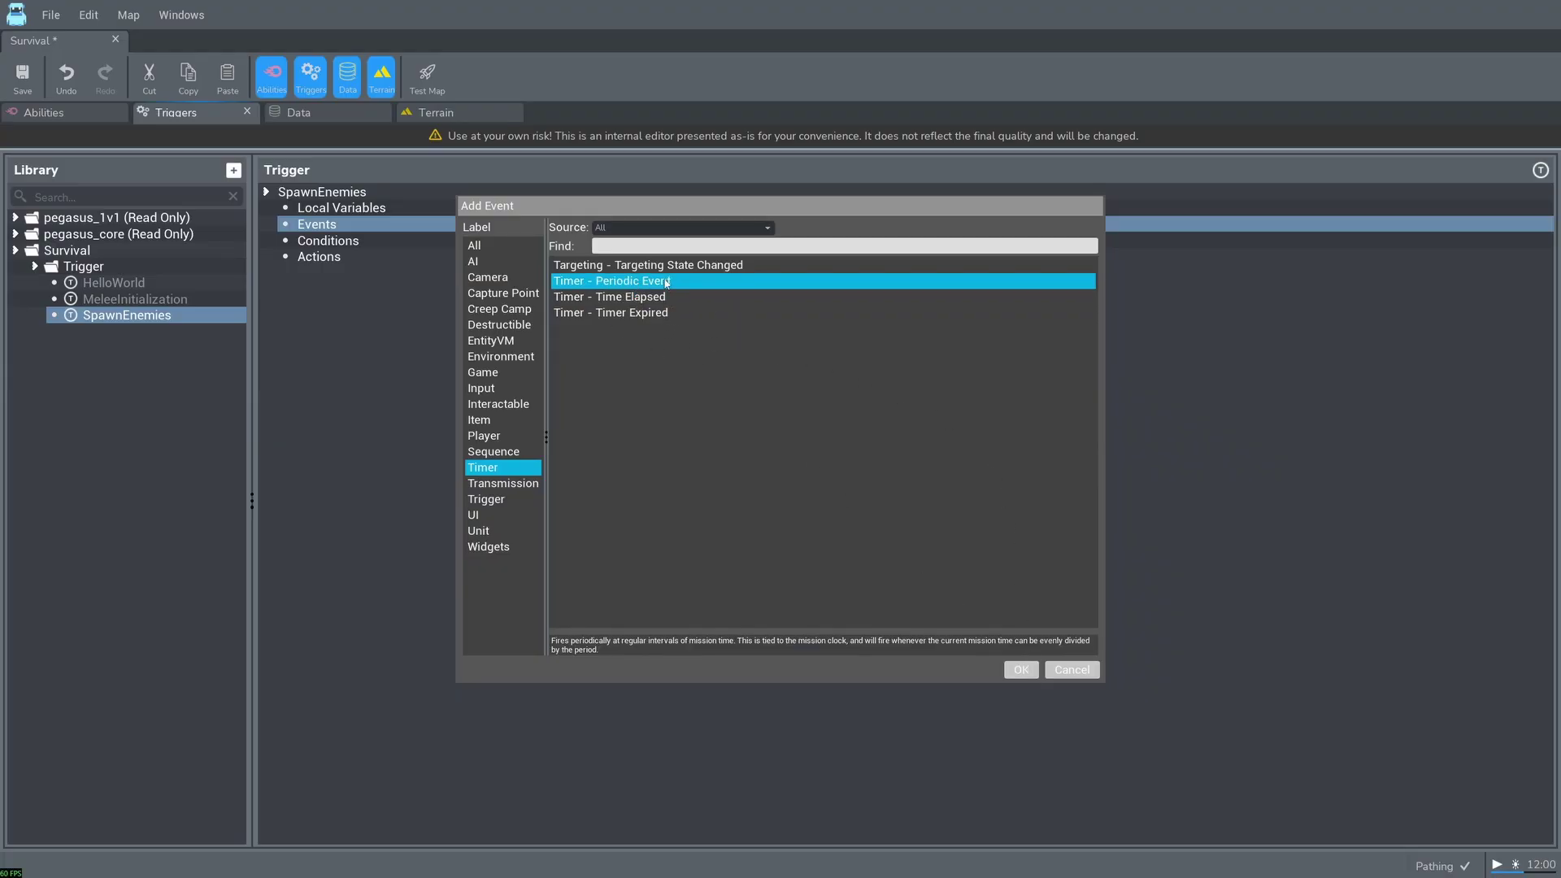
pyautogui.click(1021, 670)
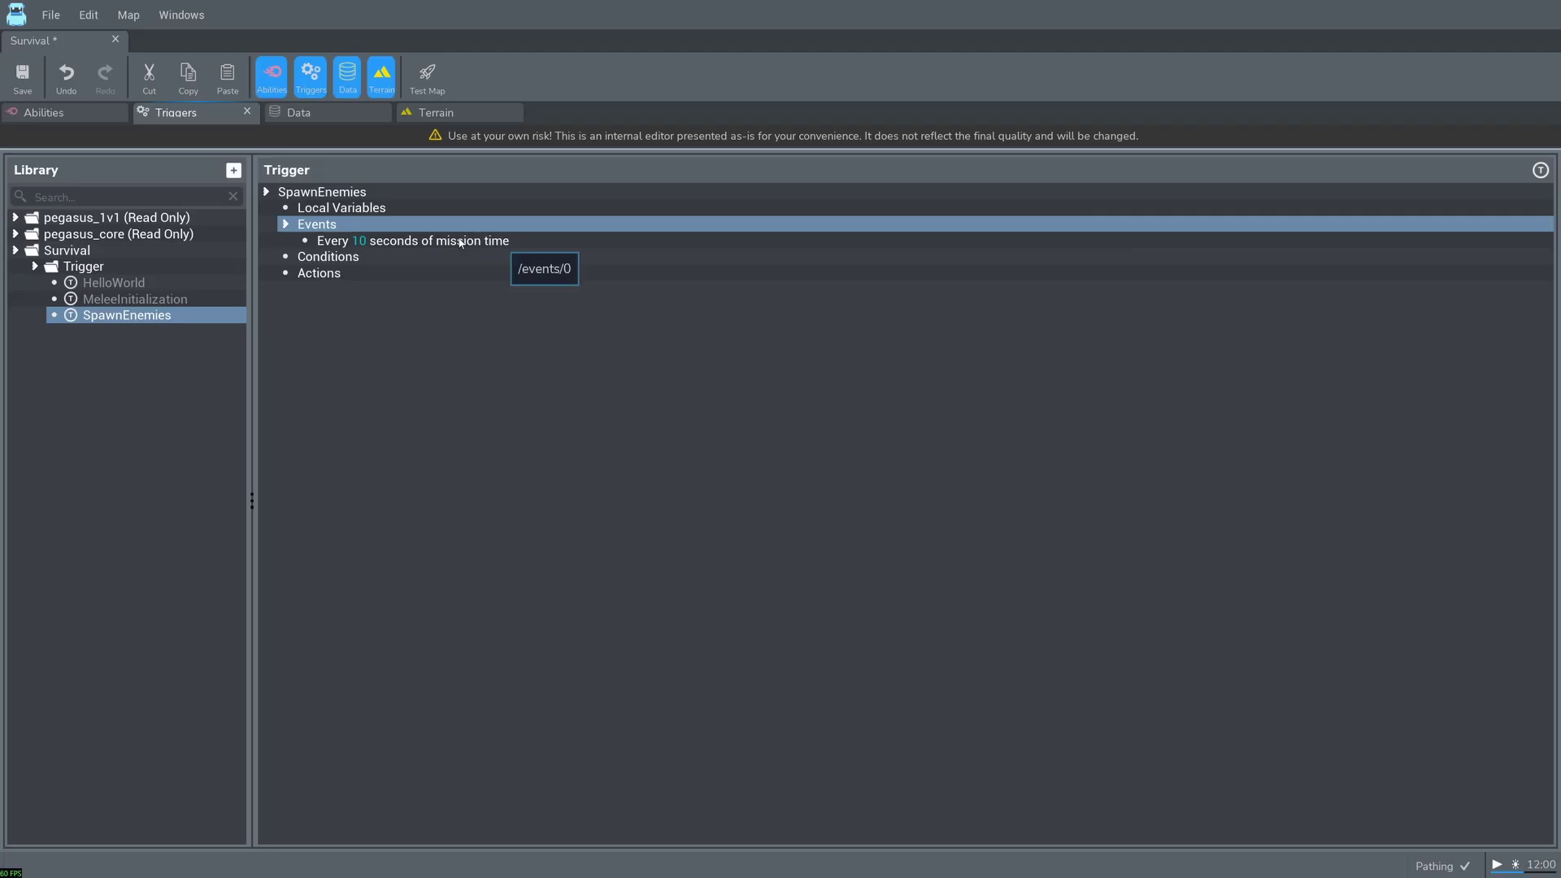
# Step: Change the periodic event's duration from 10.0 to 3.0 seconds
pyautogui.click(385, 241)
pyautogui.doubleClick(1007, 215)
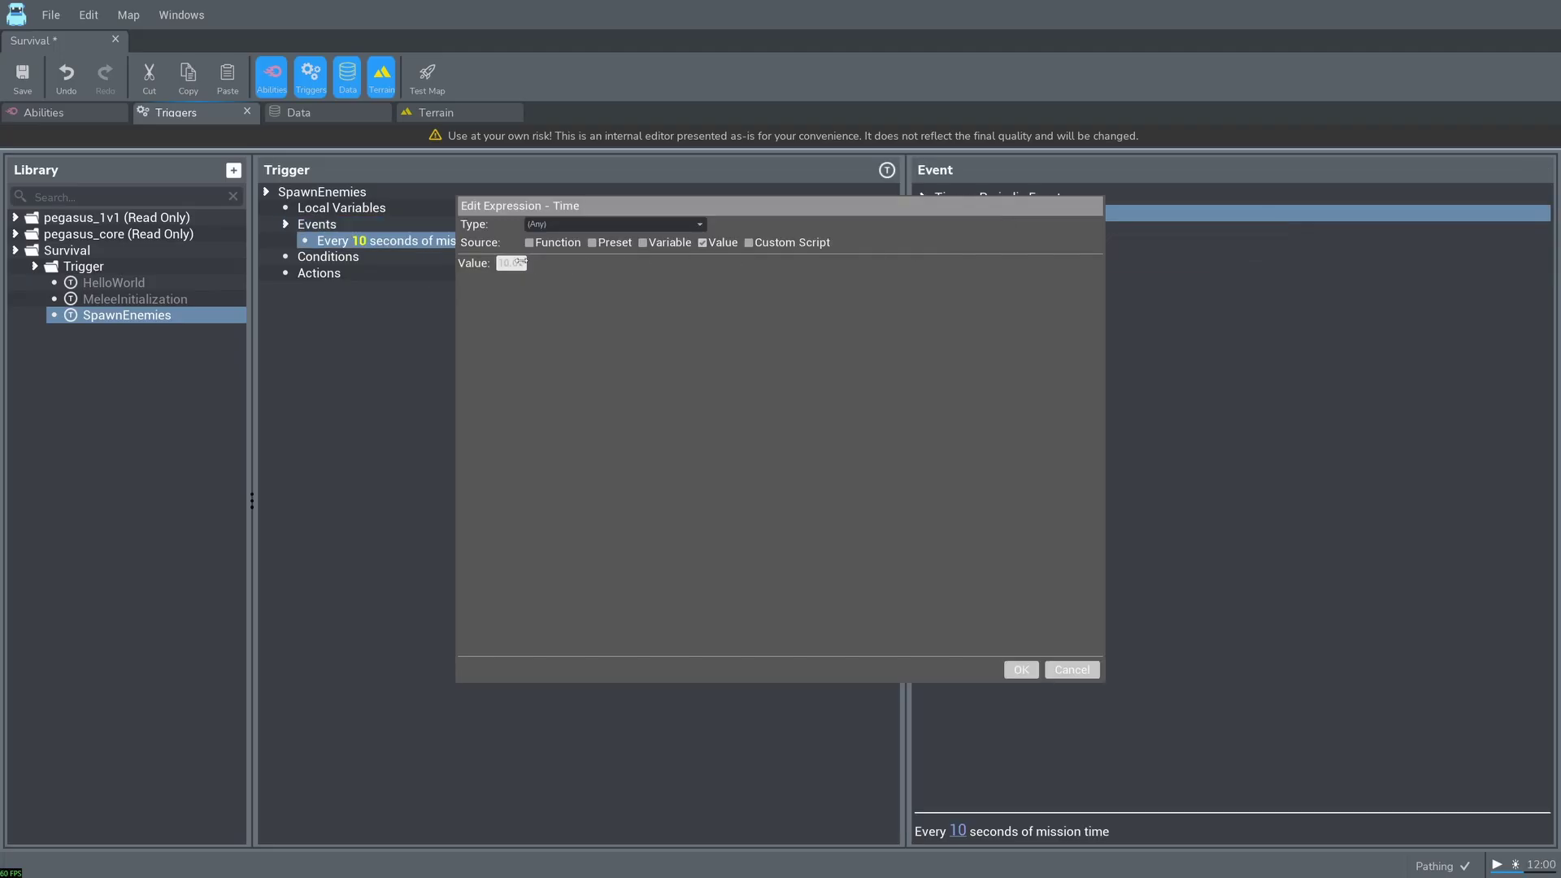
pyautogui.press('BackSpace')
pyautogui.click(1027, 668)
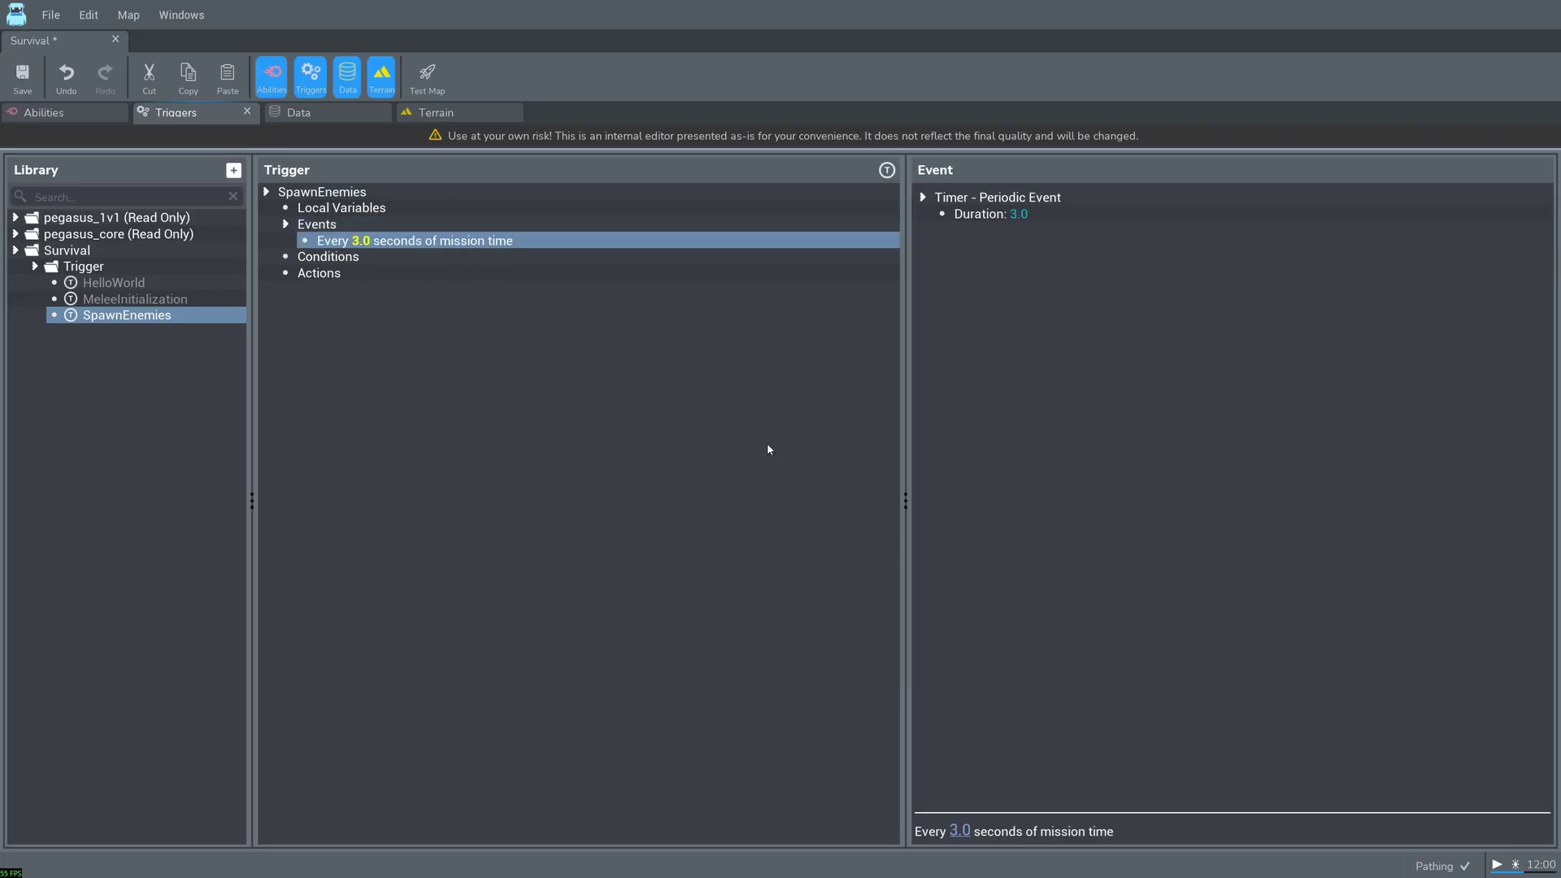
pyautogui.press('Down')
pyautogui.press('Down')
# Step: Add a Unit - Create Unit(s) action to the SpawnEnemies trigger
pyautogui.rightClick(370, 275)
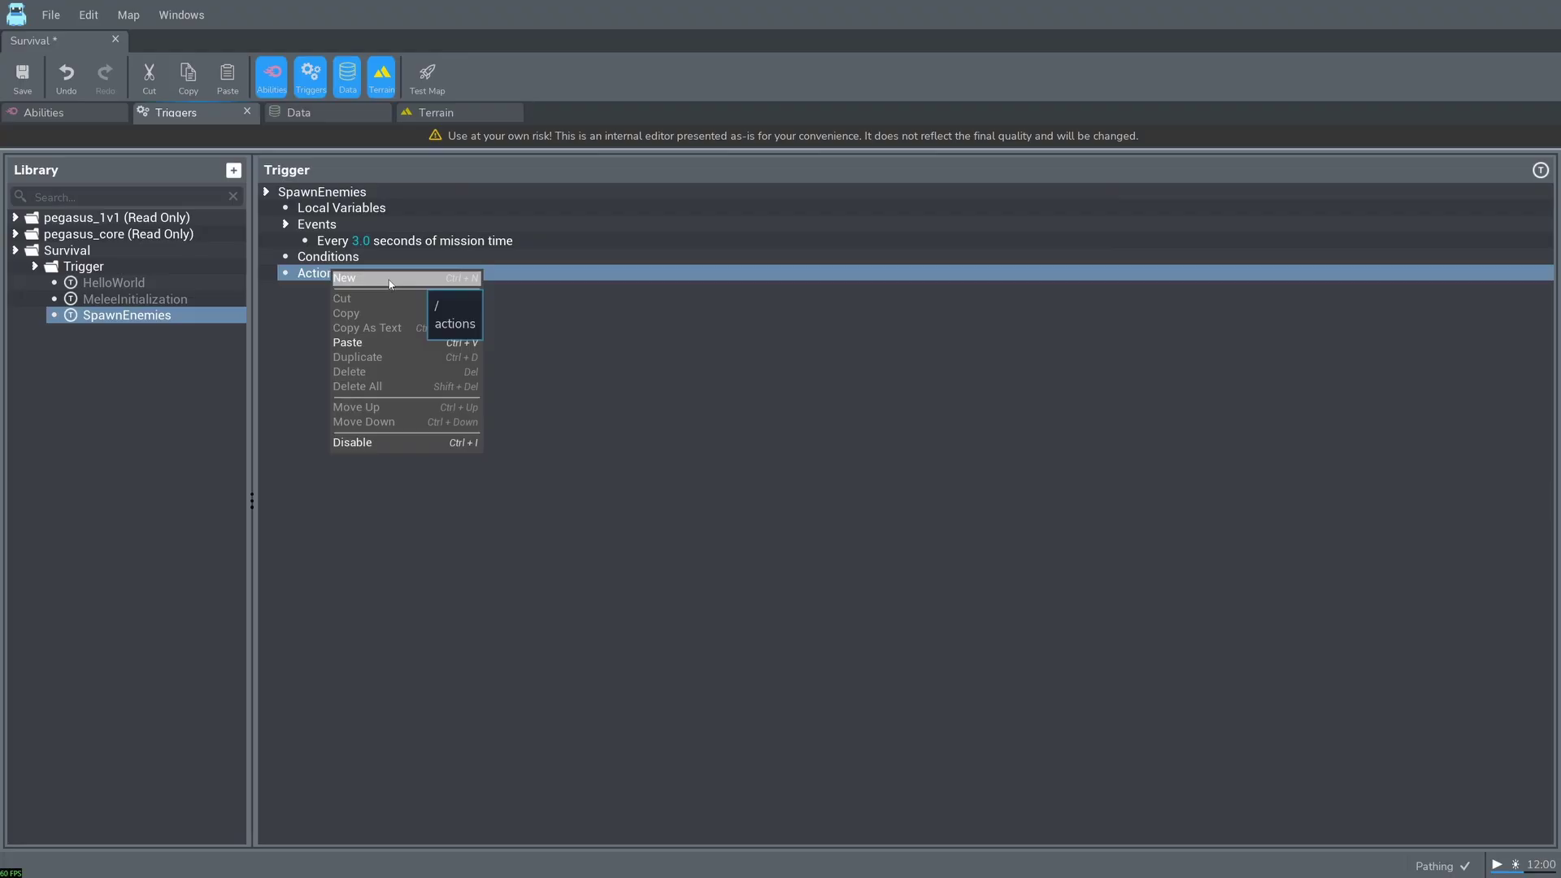
pyautogui.click(370, 280)
pyautogui.scroll(-4, 526, 553)
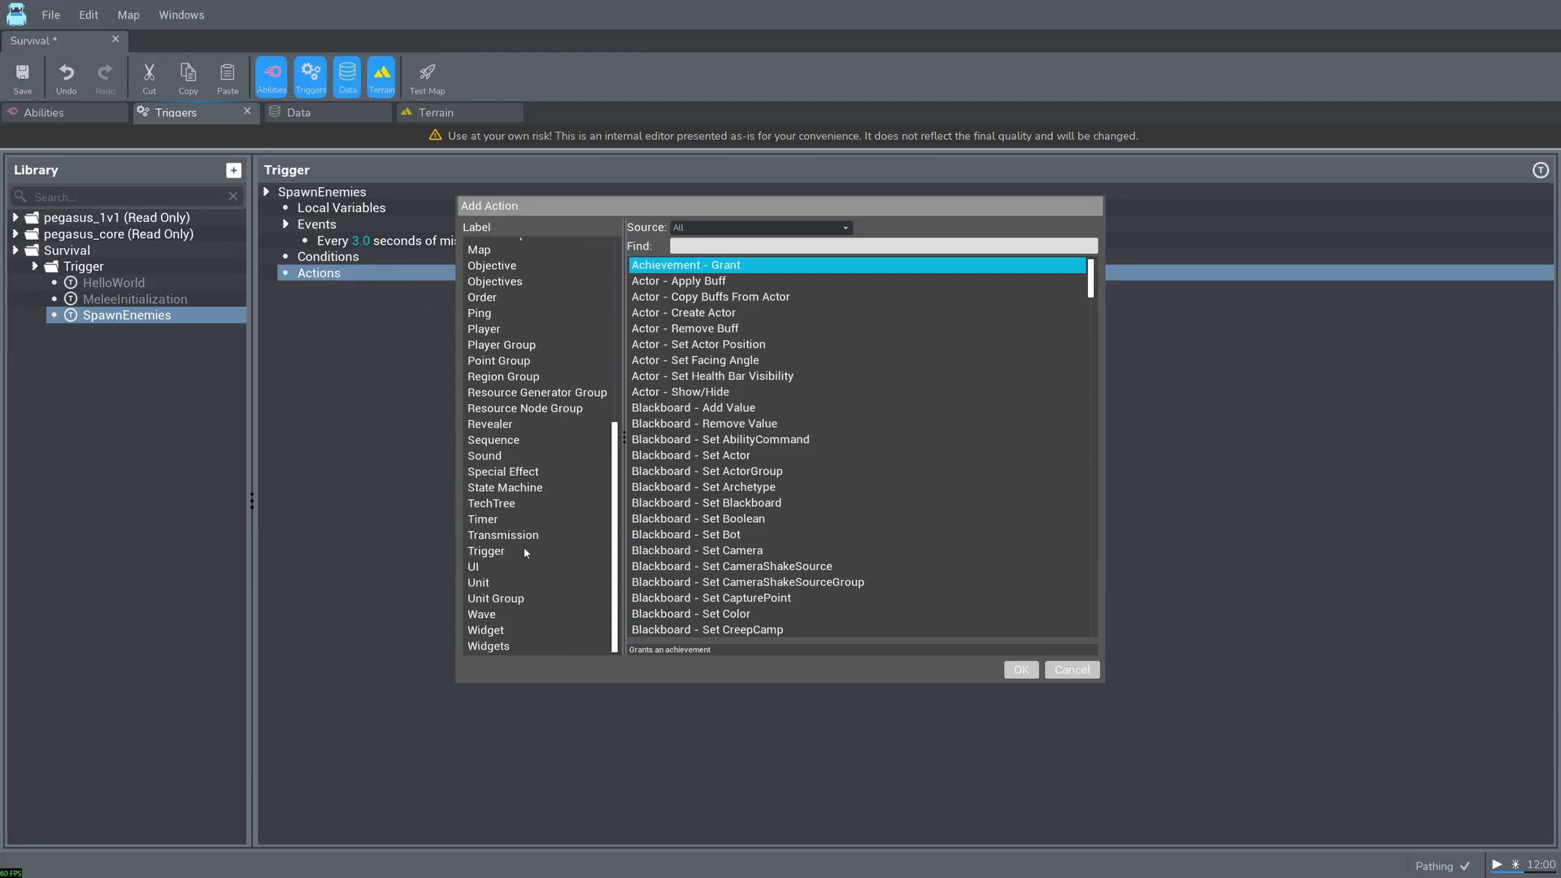
pyautogui.click(480, 583)
pyautogui.click(703, 314)
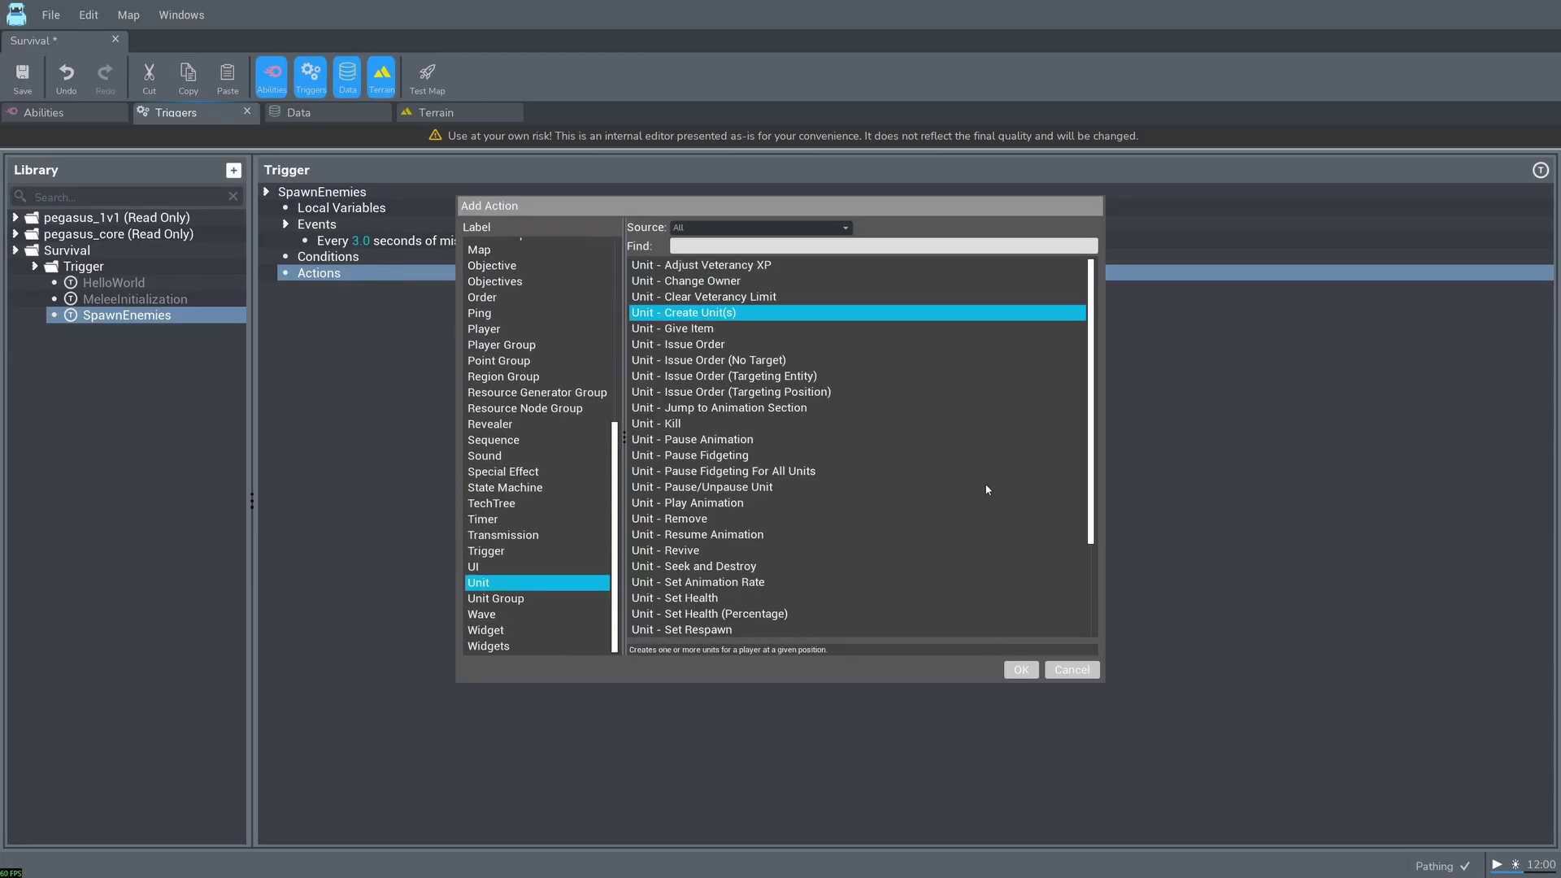
pyautogui.click(1019, 670)
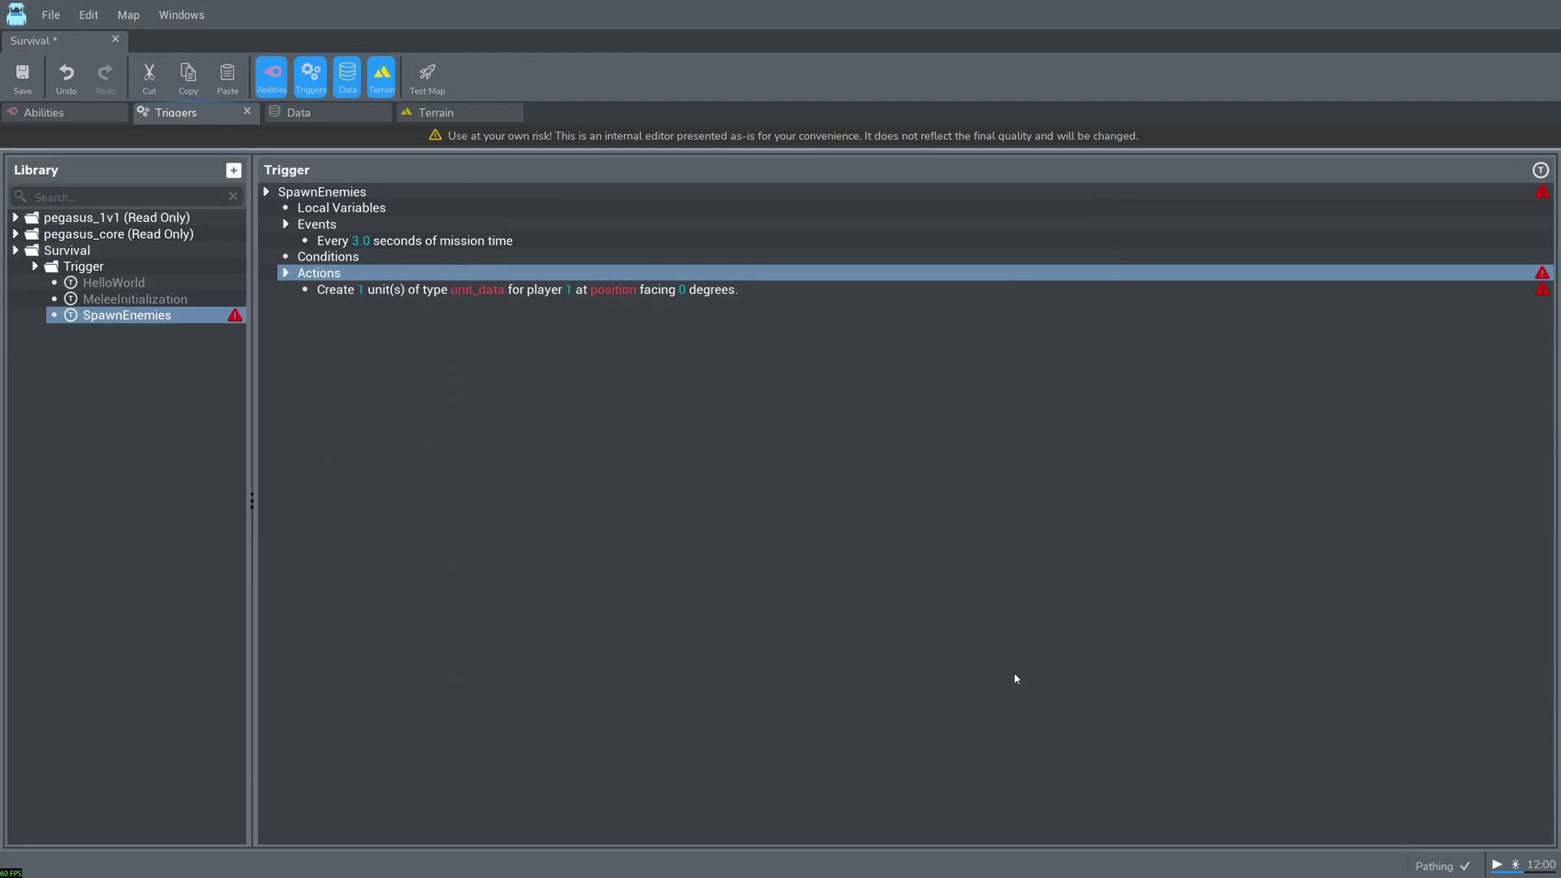
# Step: Set the new action's unit count to 2
pyautogui.click(529, 292)
pyautogui.doubleClick(1017, 213)
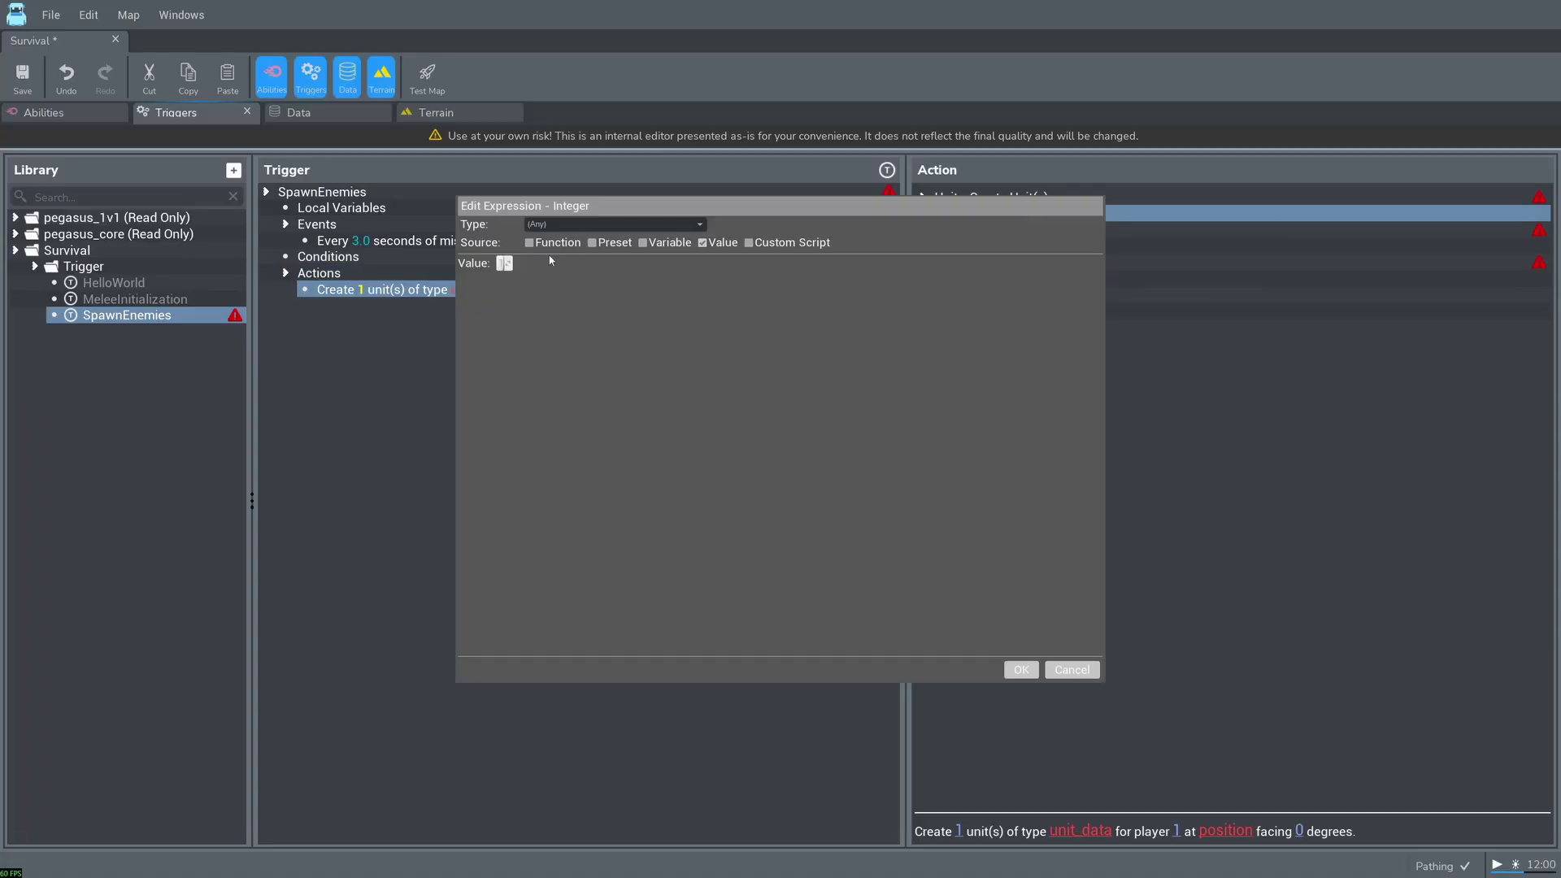
pyautogui.doubleClick(505, 262)
pyautogui.write('2')
pyautogui.click(1021, 670)
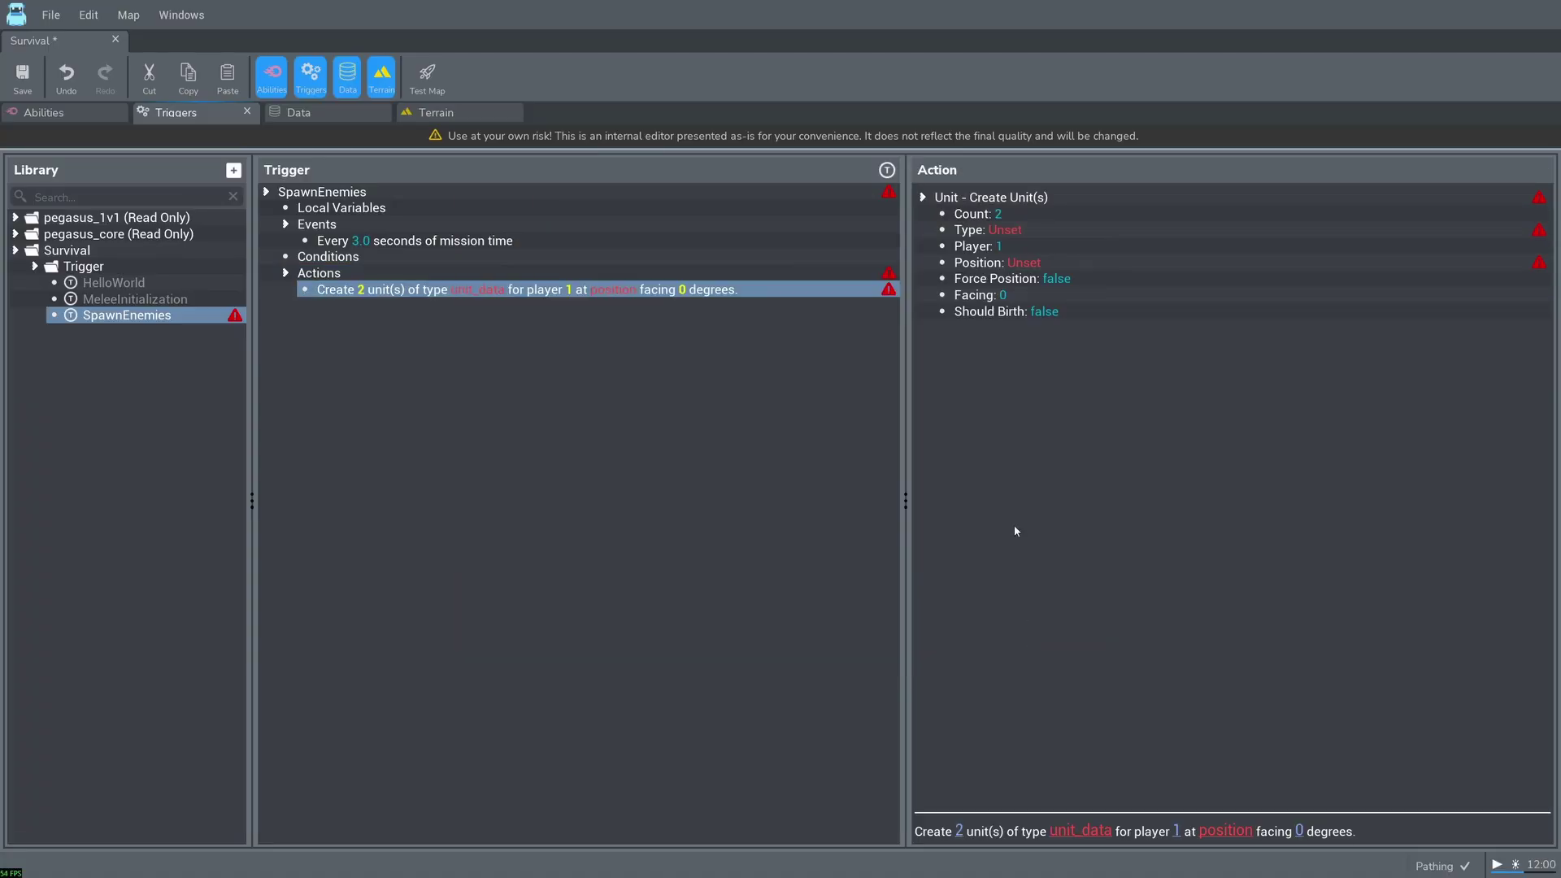
# Step: Set the unit type to Fiend and the owning player to 2
pyautogui.click(996, 231)
pyautogui.doubleClick(996, 232)
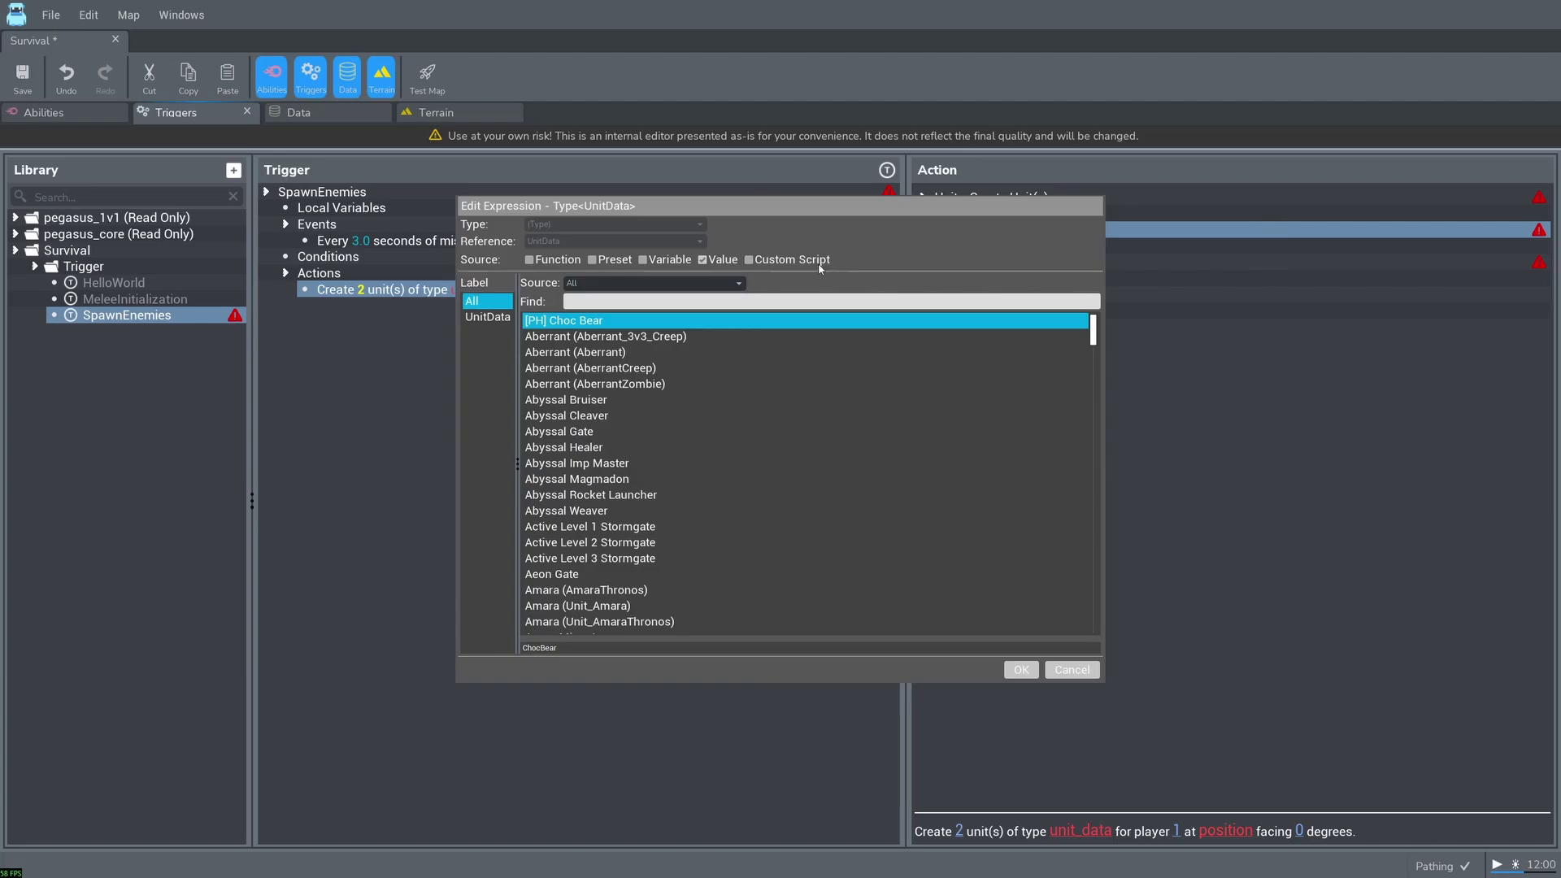
pyautogui.click(614, 300)
pyautogui.write('fie')
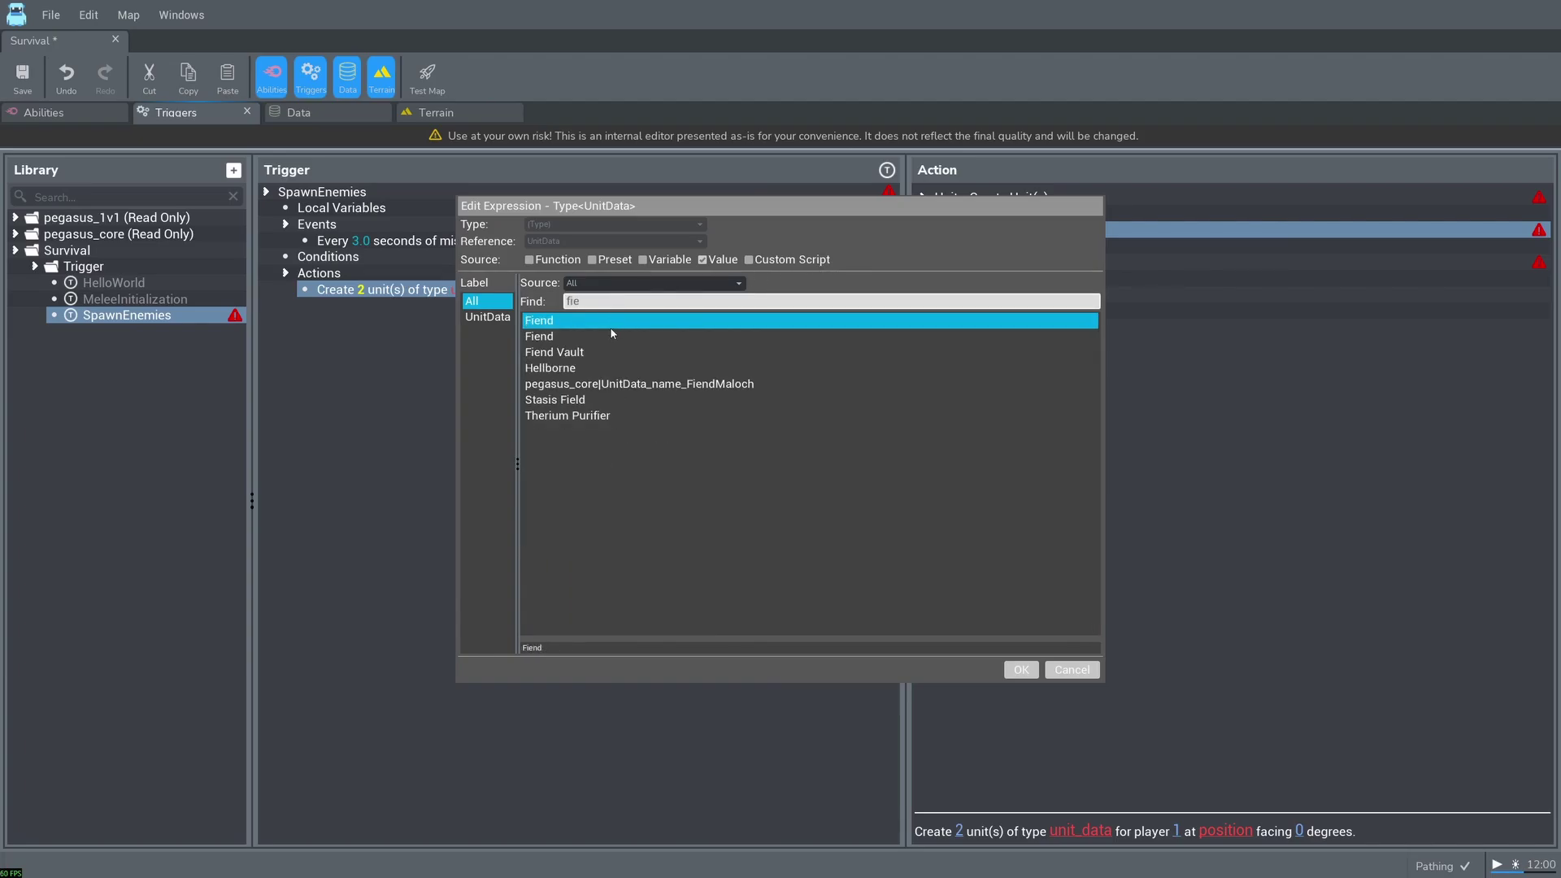
pyautogui.click(1025, 672)
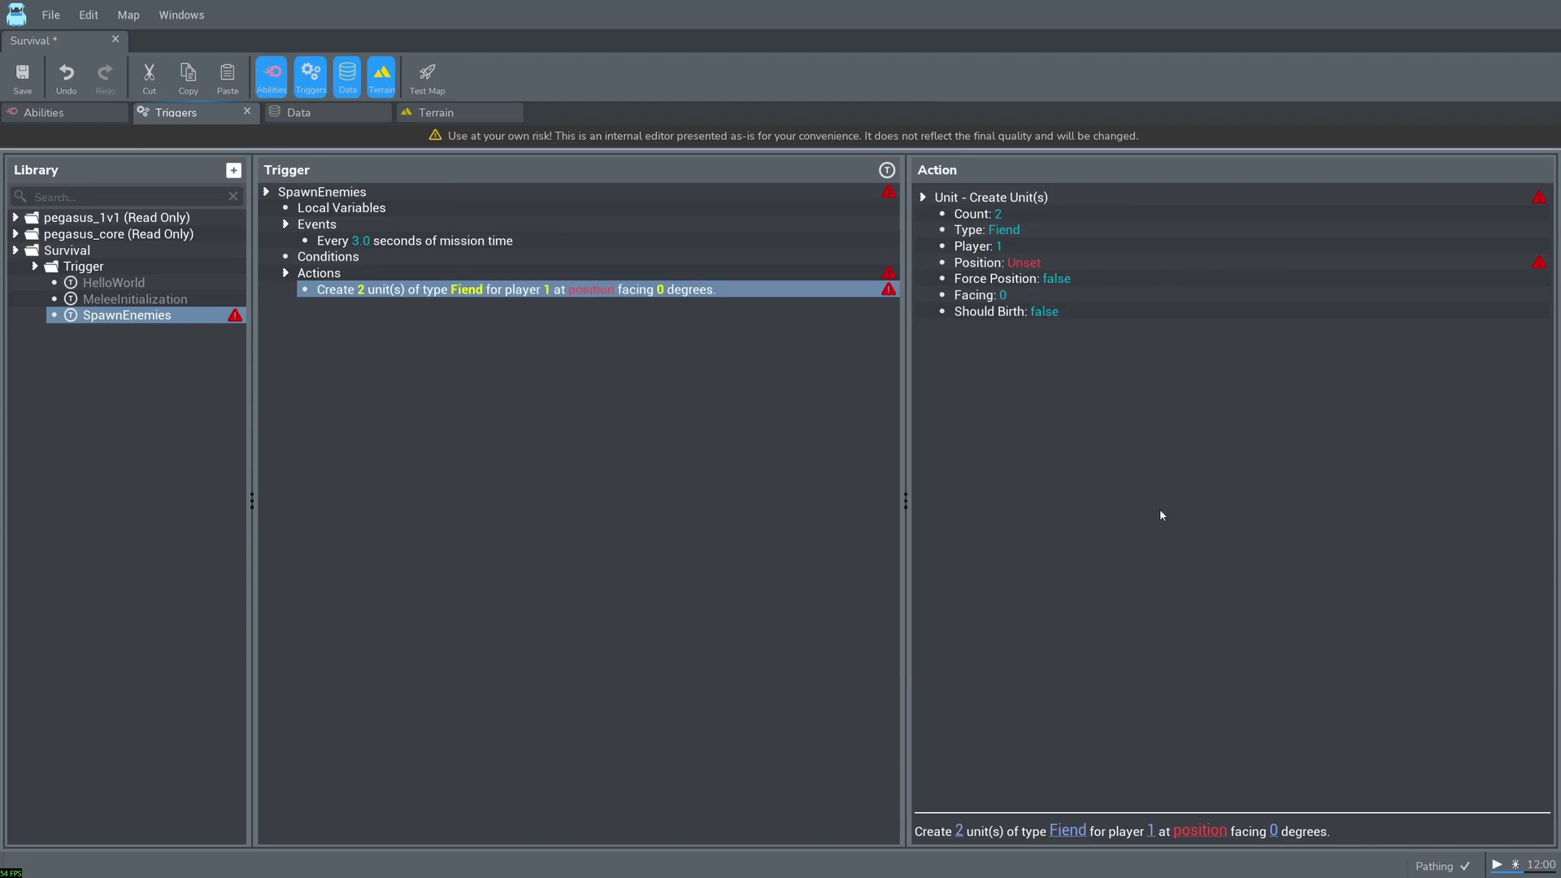
pyautogui.doubleClick(1038, 246)
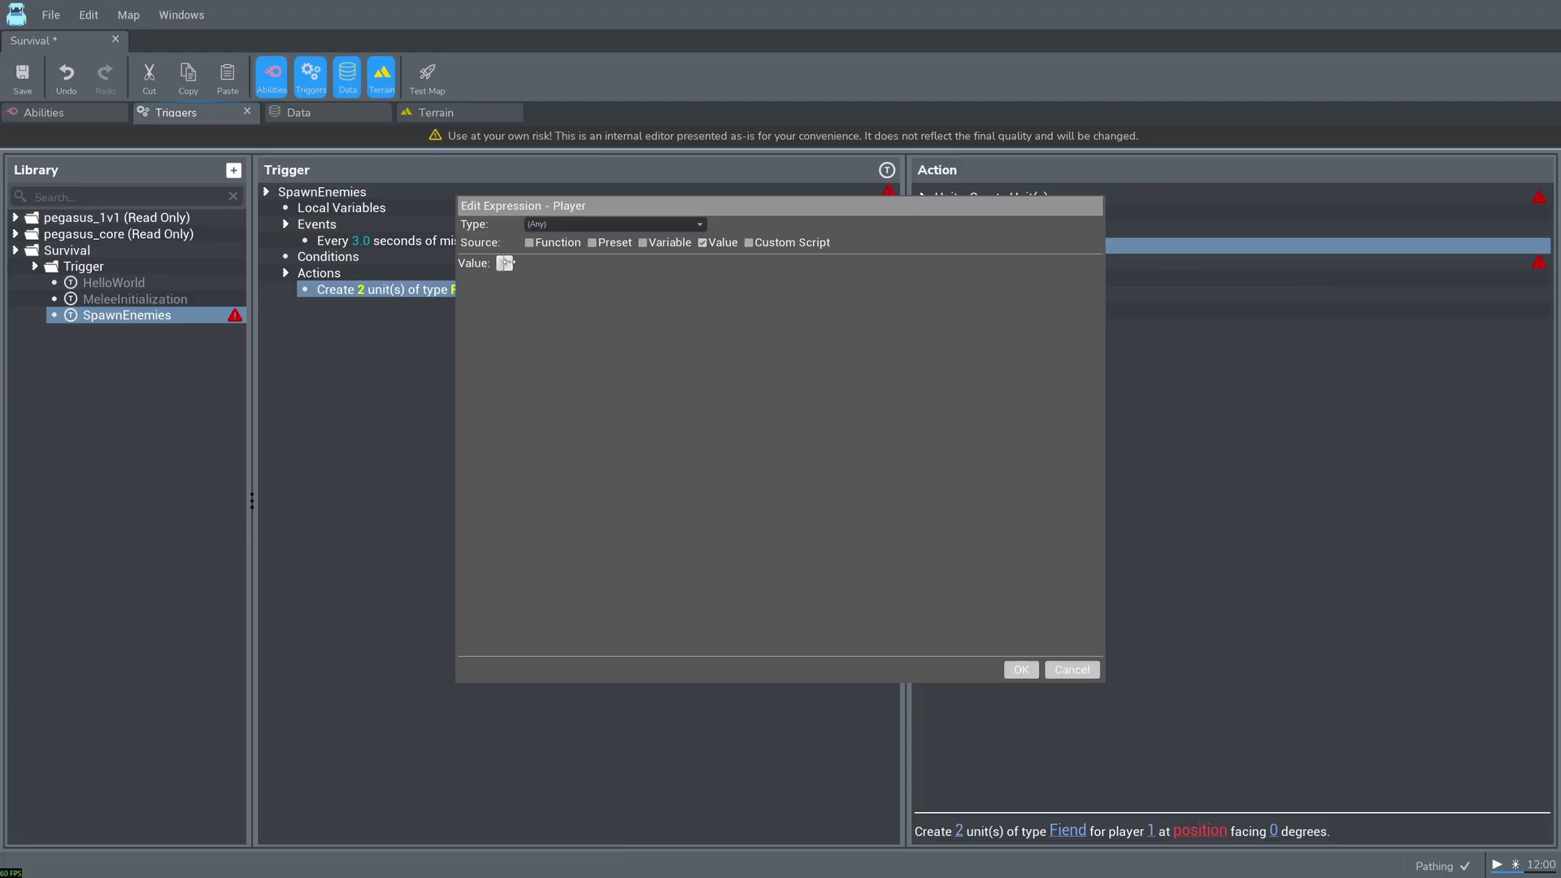
pyautogui.write('2')
pyautogui.click(1021, 669)
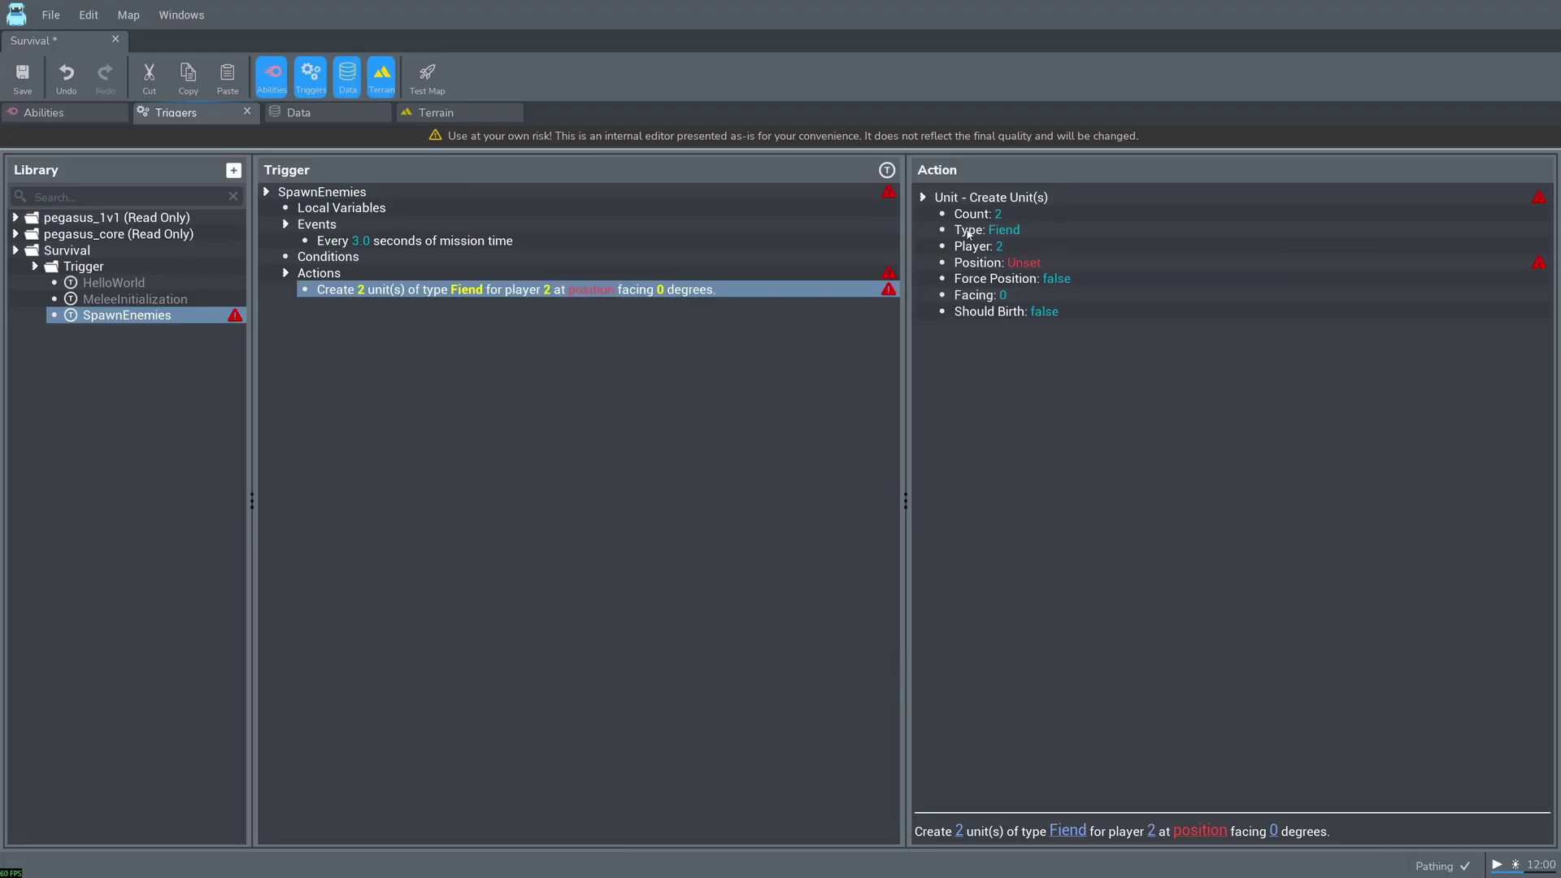
# Step: In the Terrain view, find World Point Black under All Entities by searching 'world point'
pyautogui.click(472, 114)
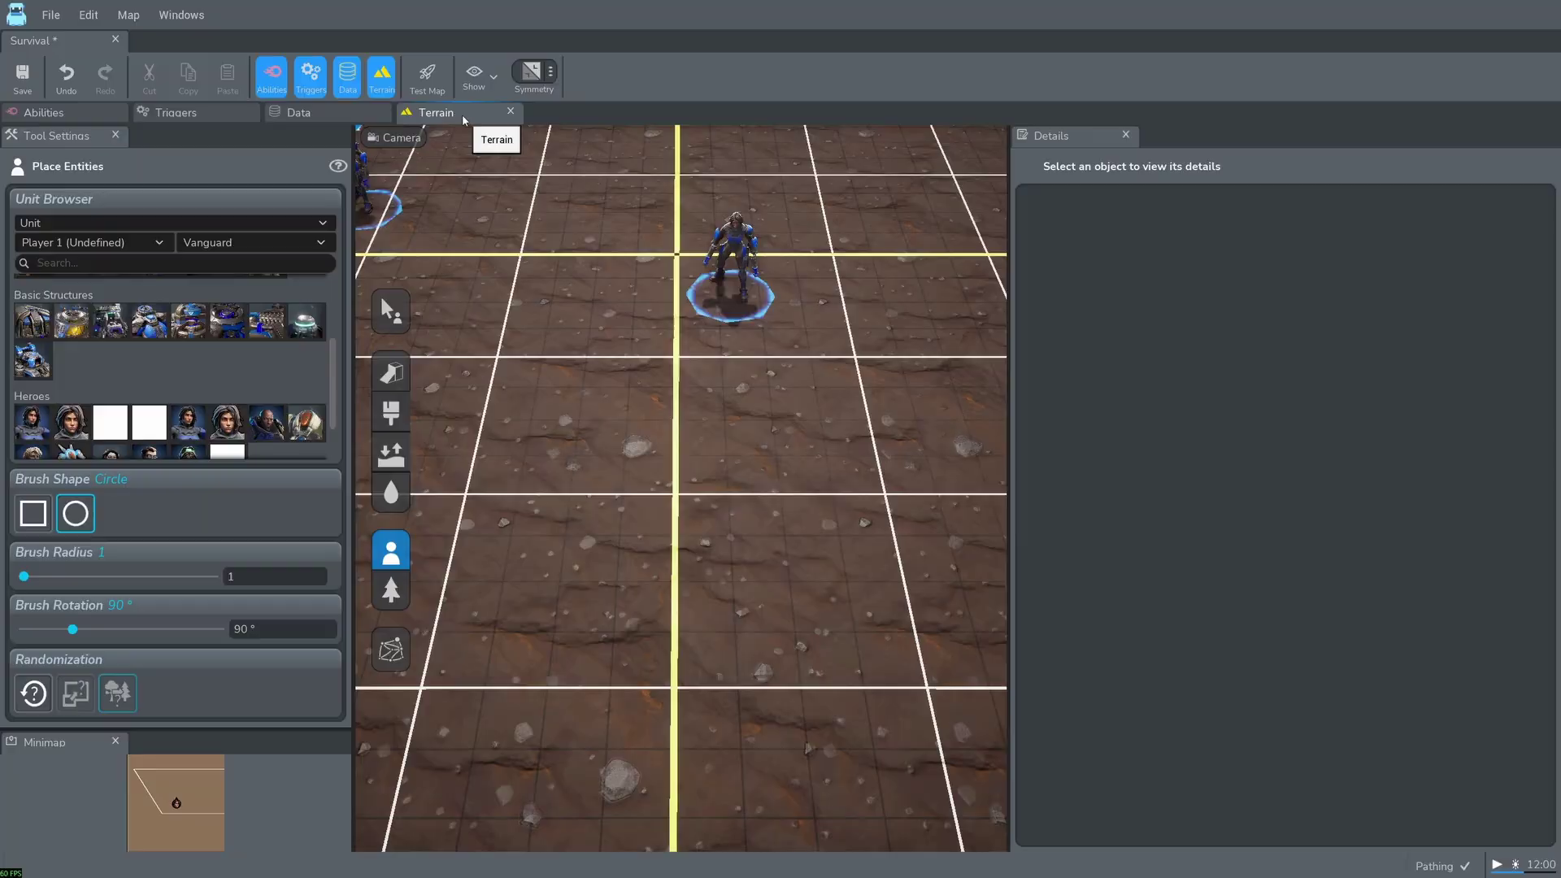
pyautogui.click(251, 223)
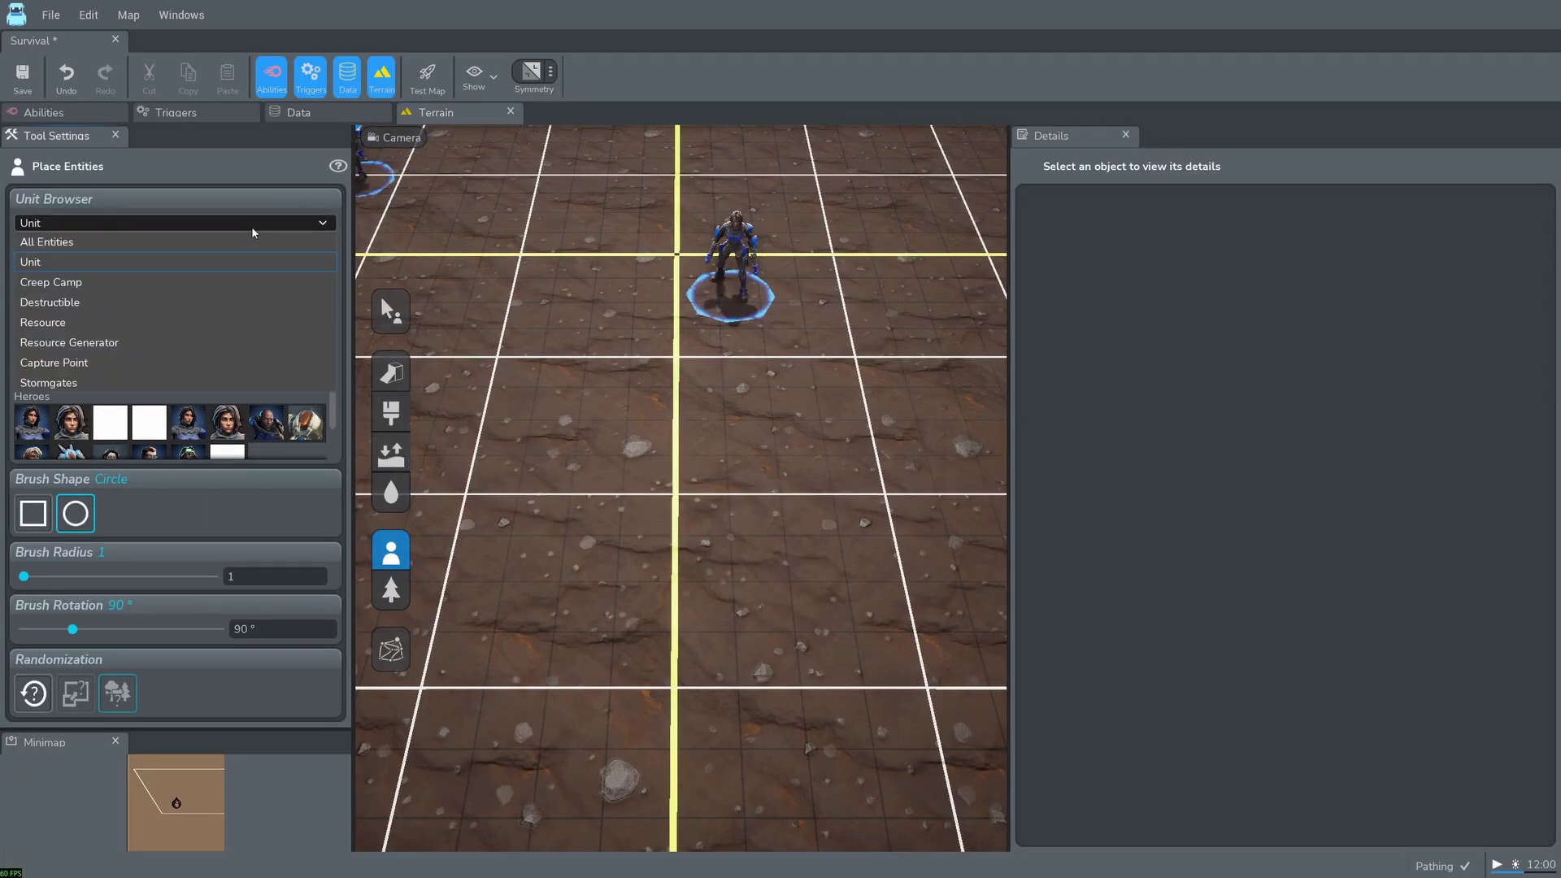
pyautogui.click(202, 238)
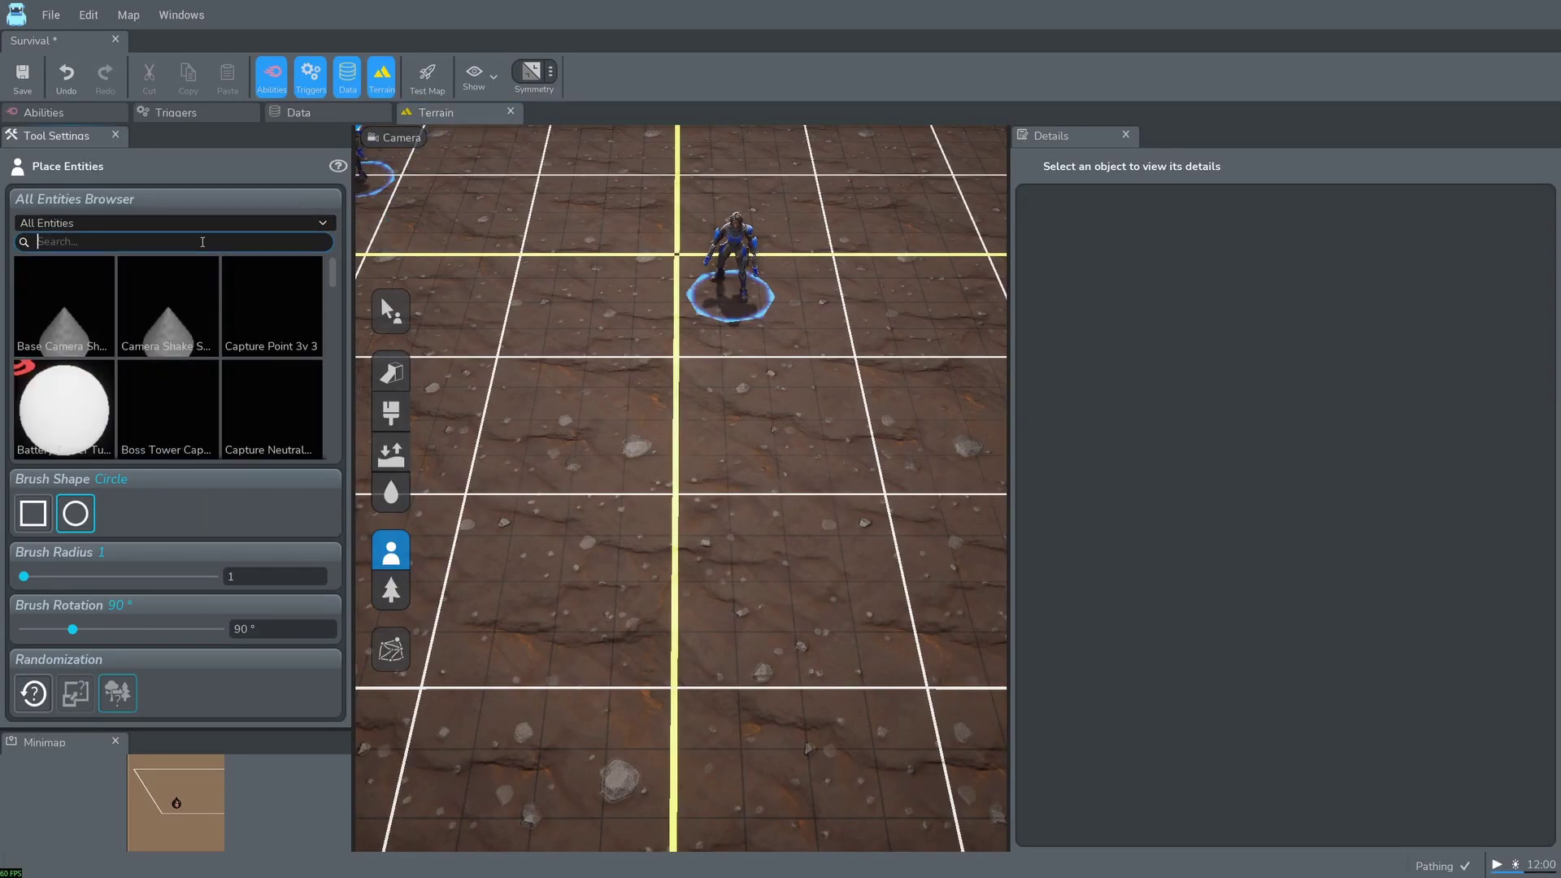
pyautogui.write('world point')
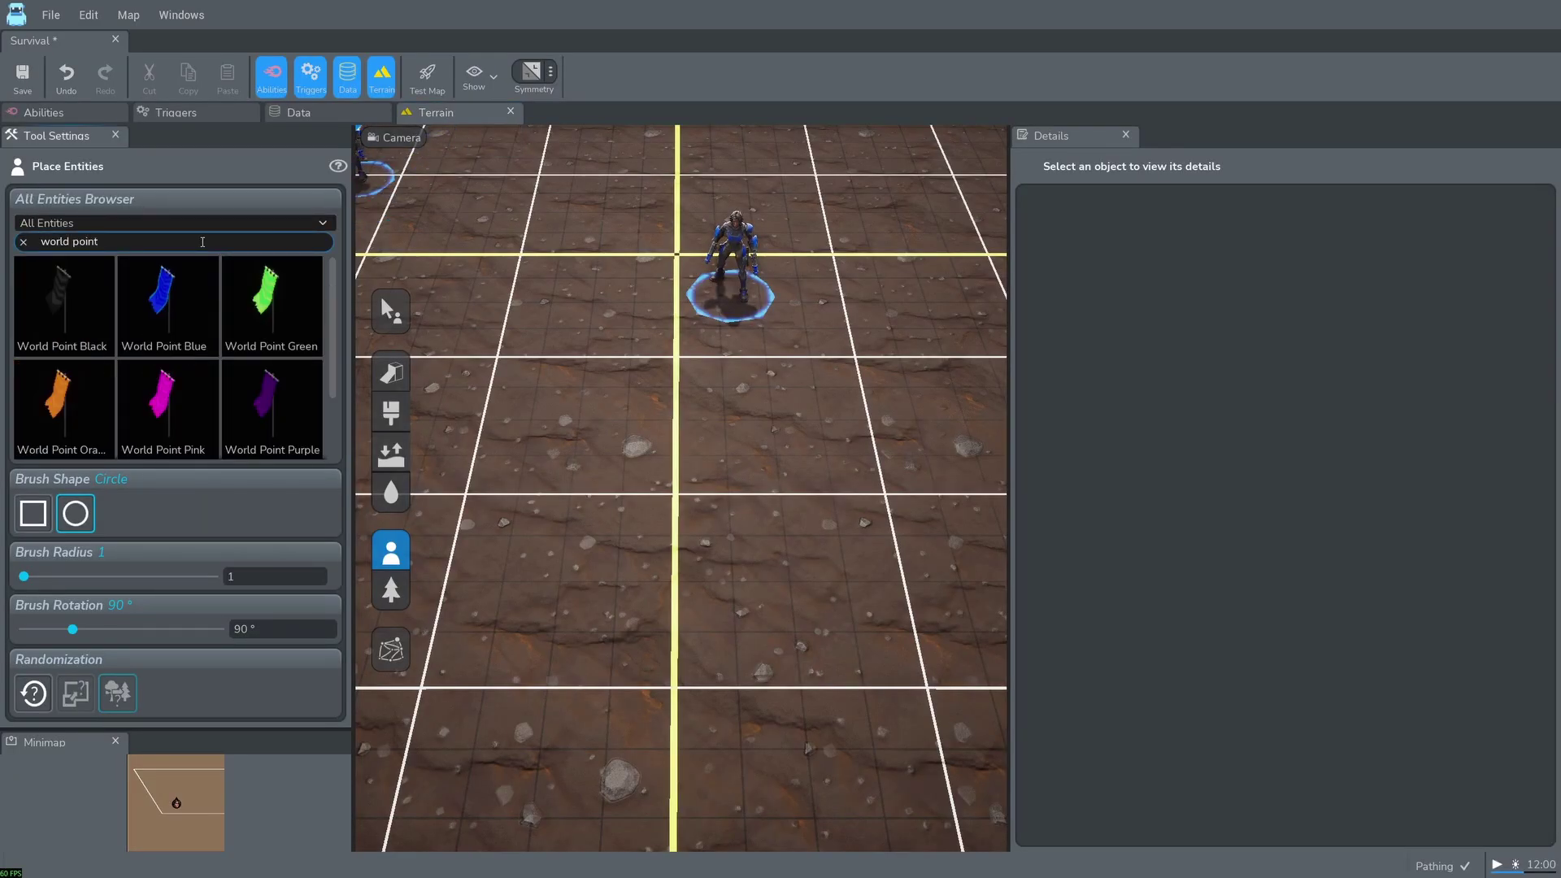
pyautogui.click(97, 276)
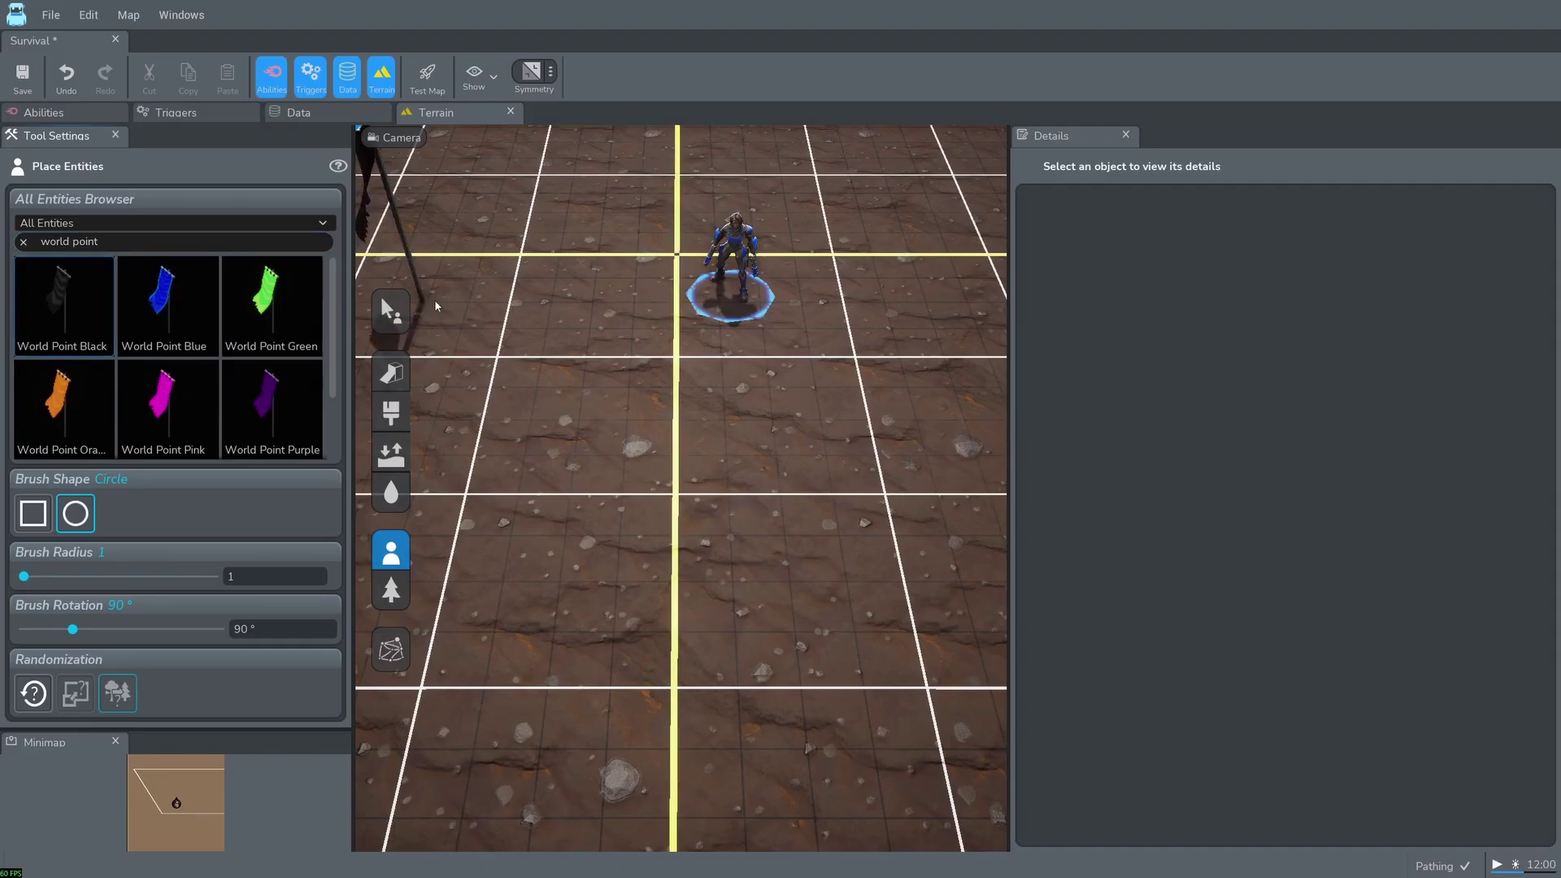
# Step: Place the black World Point flag beside the character and name it SpawnPoint
pyautogui.scroll(3, 683, 429)
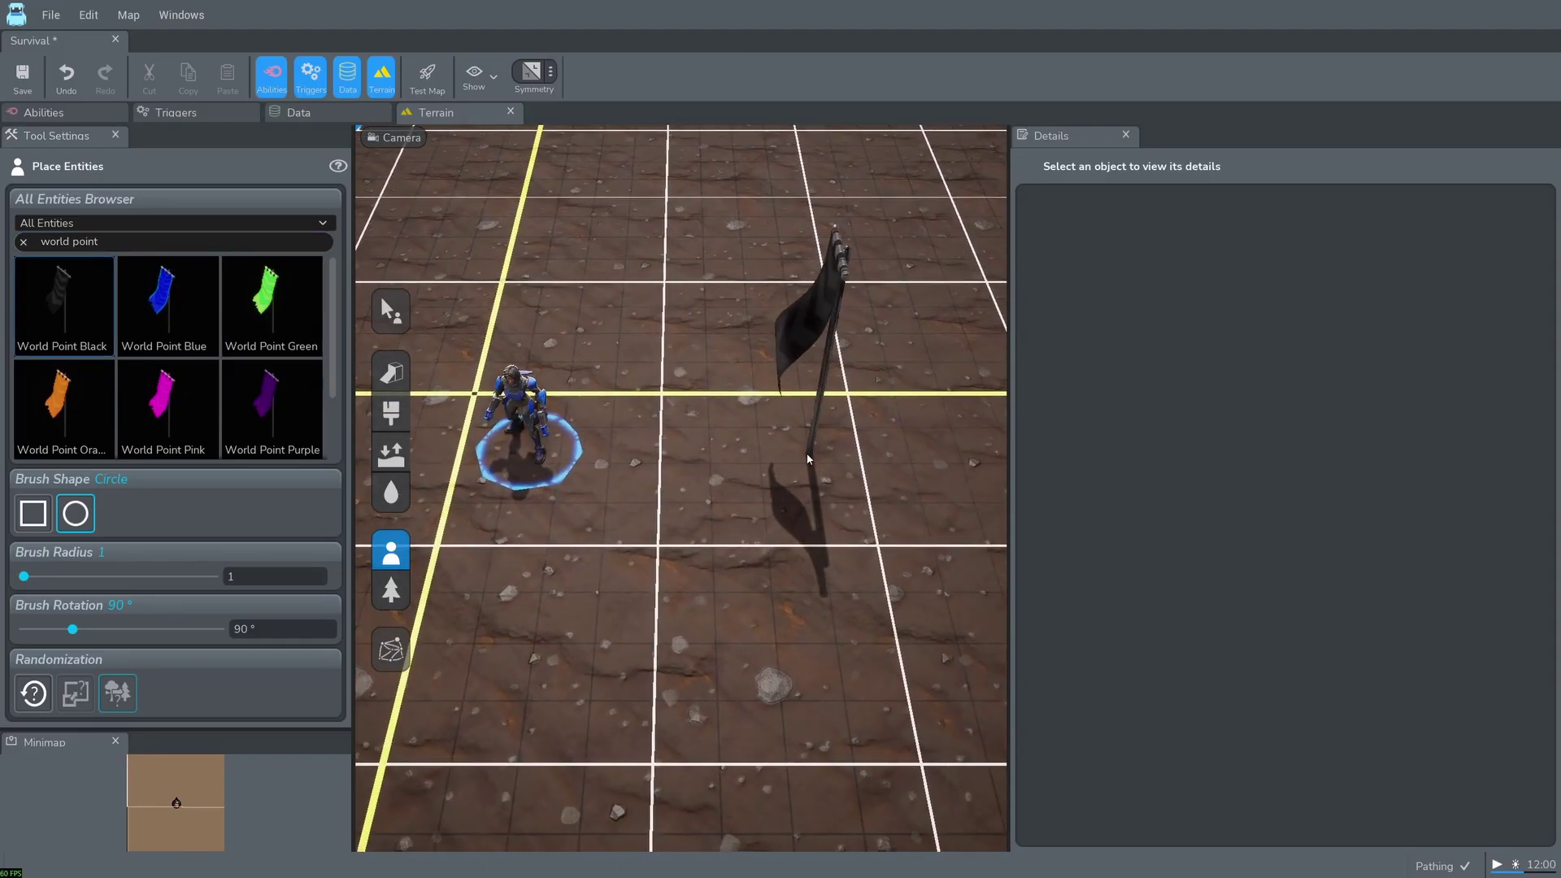
pyautogui.moveTo(901, 445); pyautogui.dragTo(867, 446, button='middle')
pyautogui.click(894, 452)
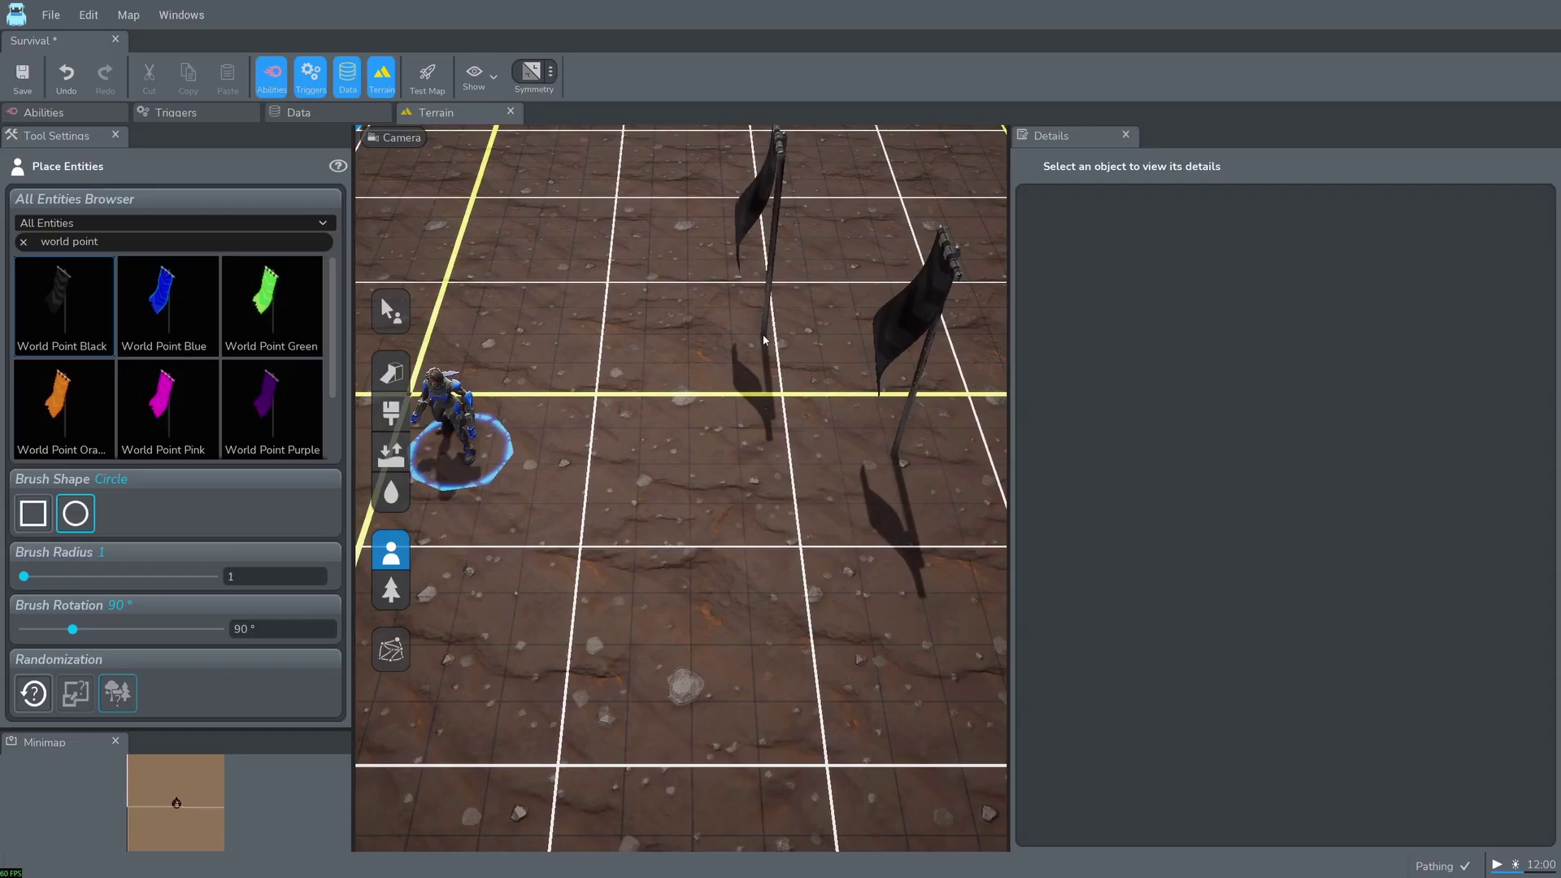
pyautogui.press('Escape')
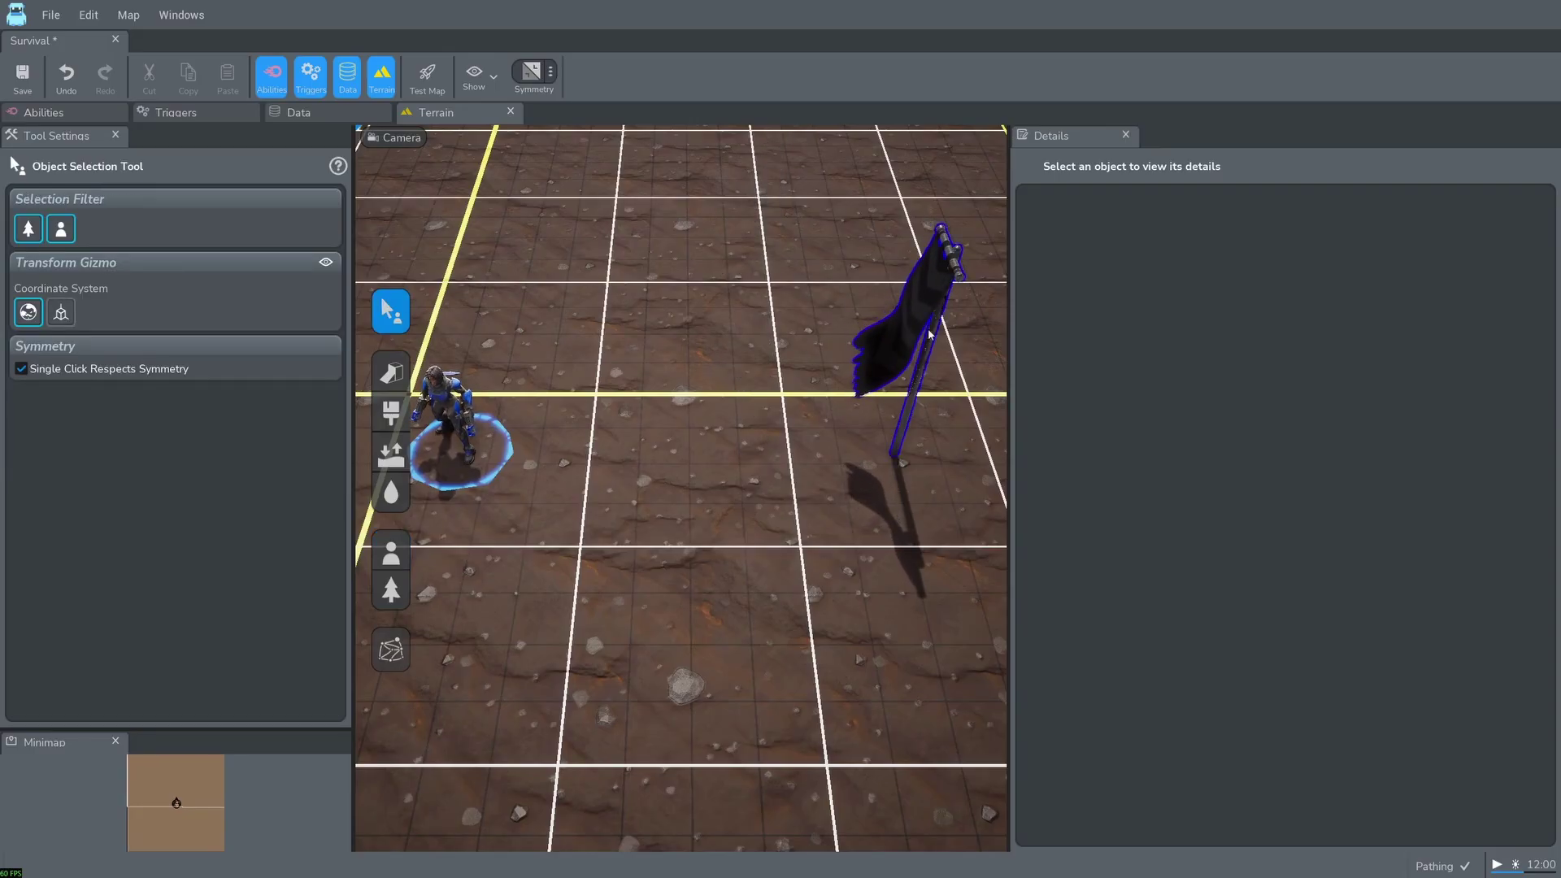
pyautogui.click(886, 350)
pyautogui.click(1323, 407)
pyautogui.write('Spawn')
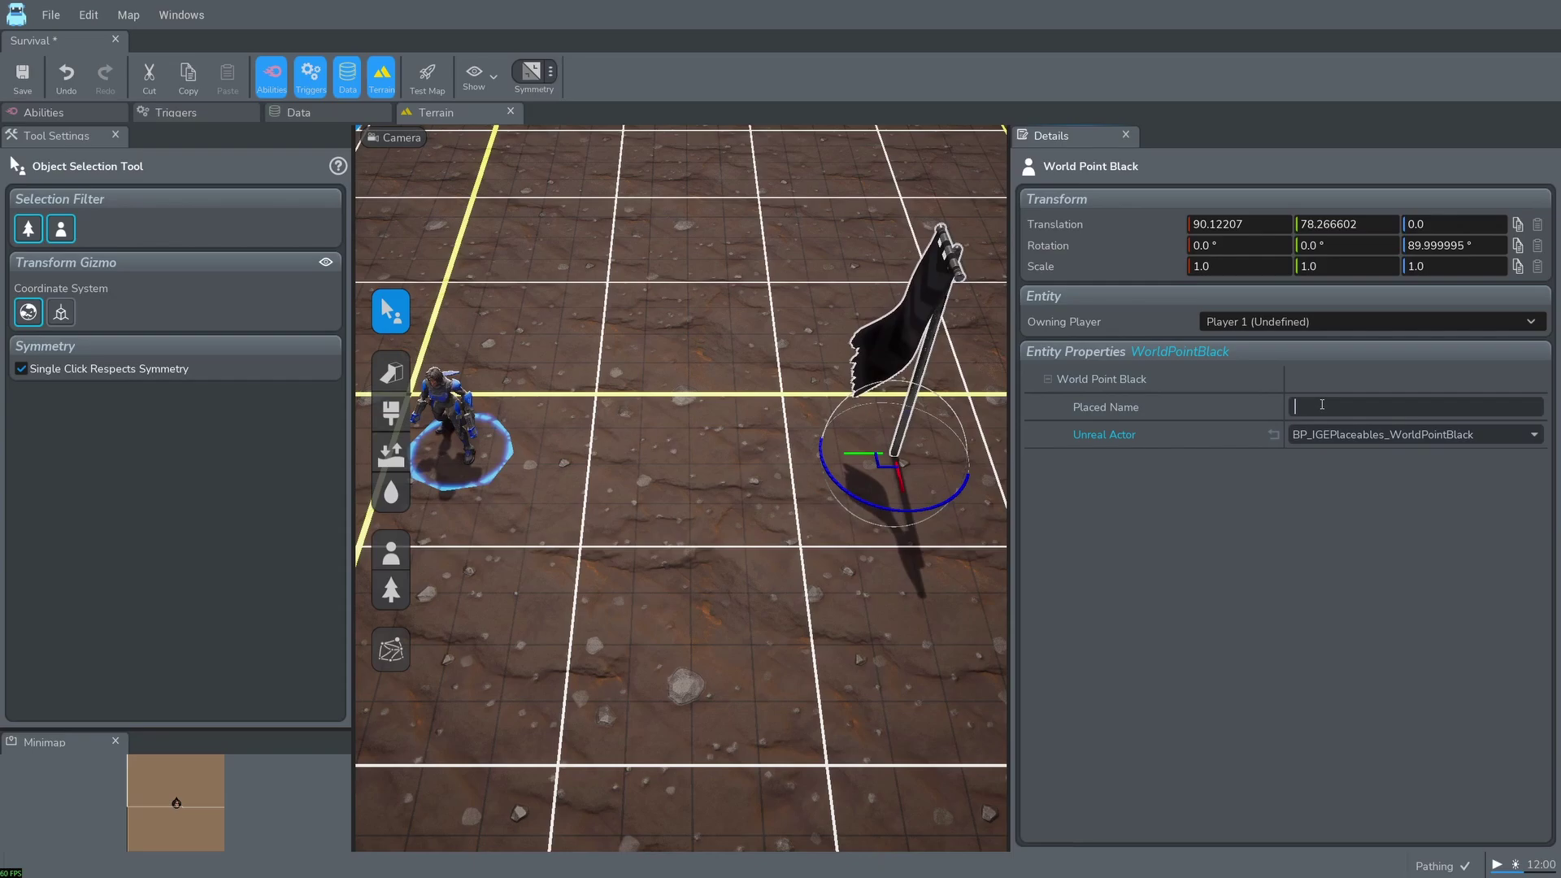
pyautogui.write('Point')
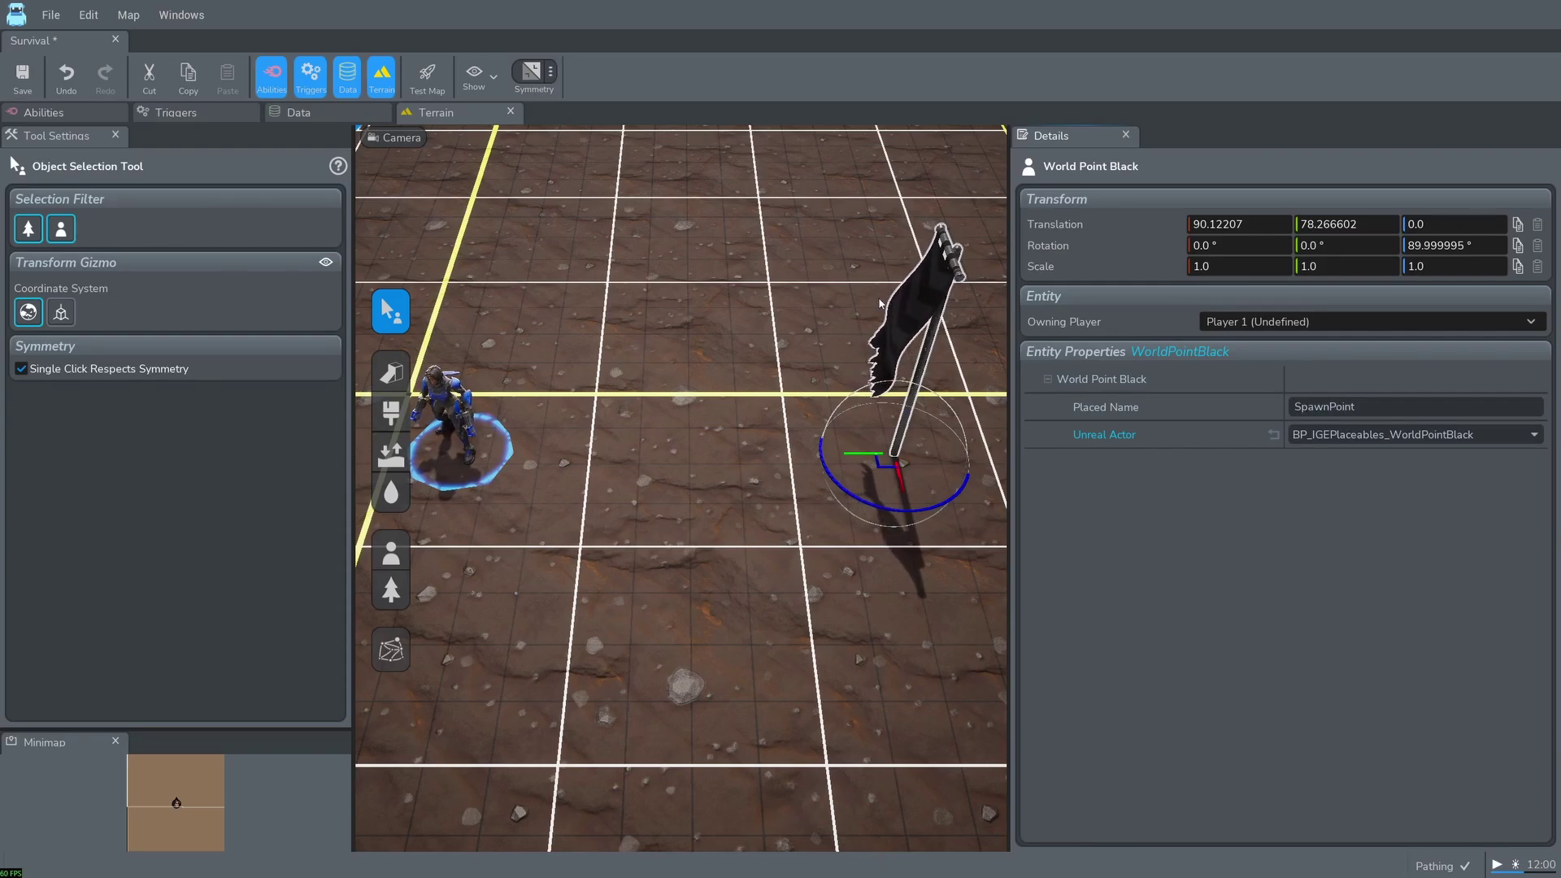
# Step: Set the Fiend spawn action's position to Actor Position
pyautogui.click(197, 118)
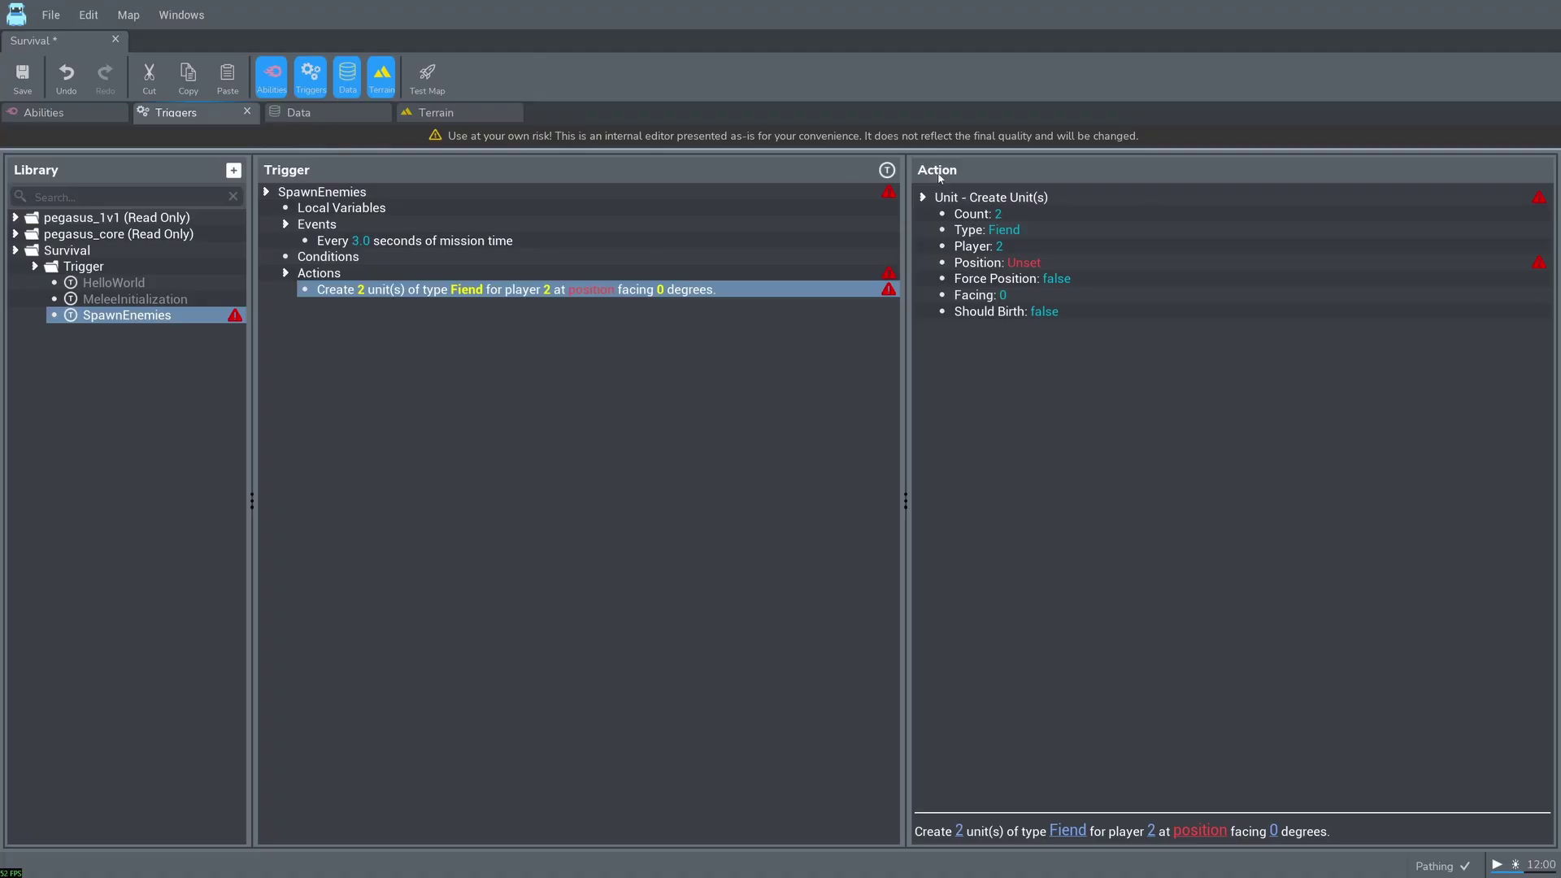
pyautogui.doubleClick(1026, 263)
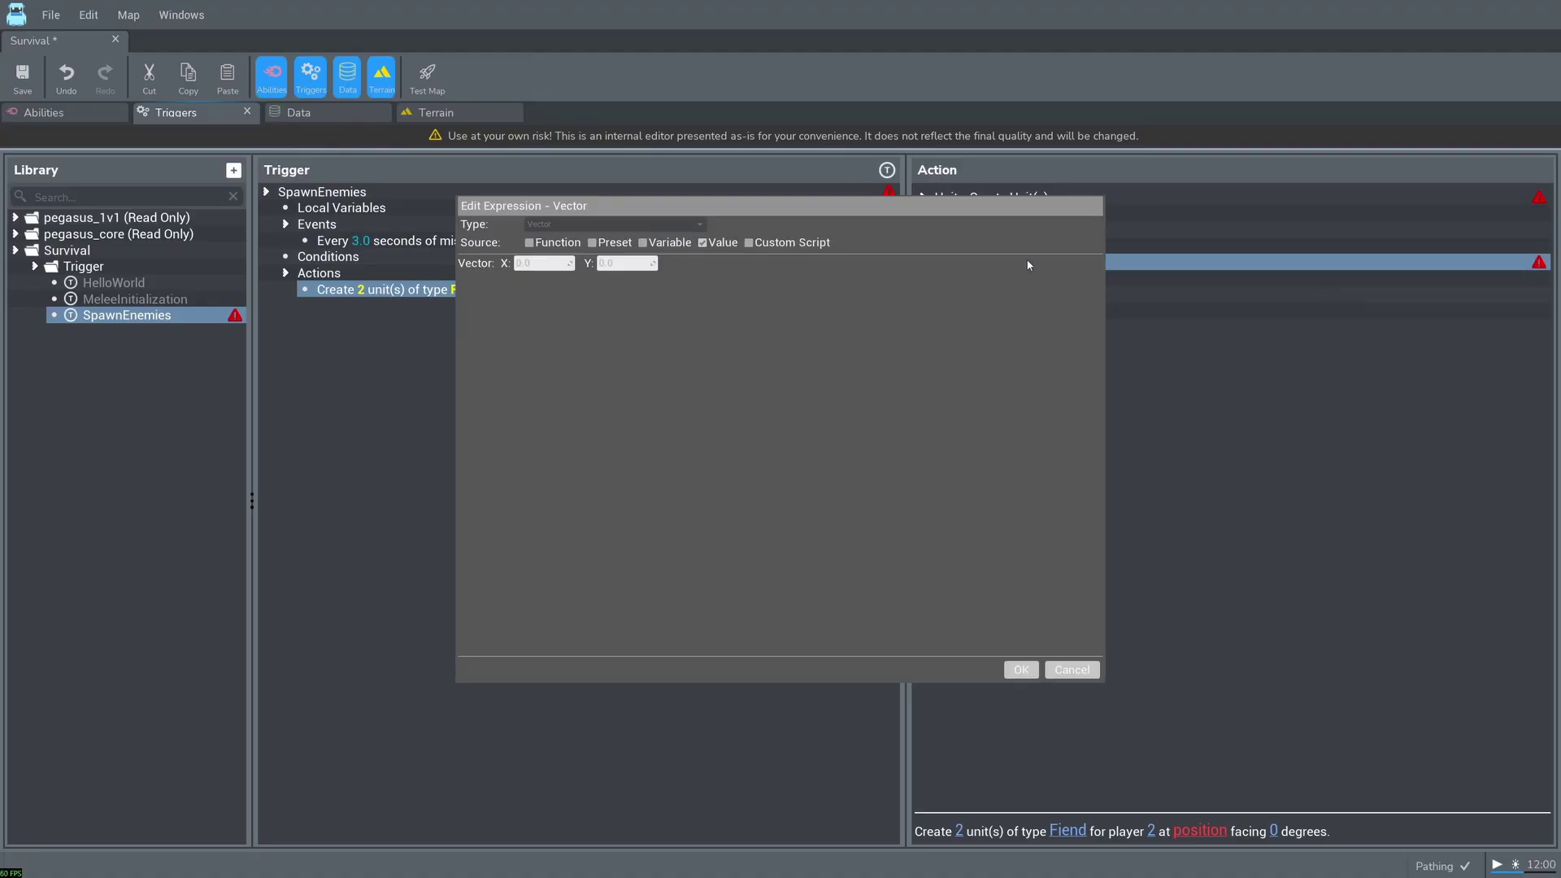
pyautogui.click(530, 243)
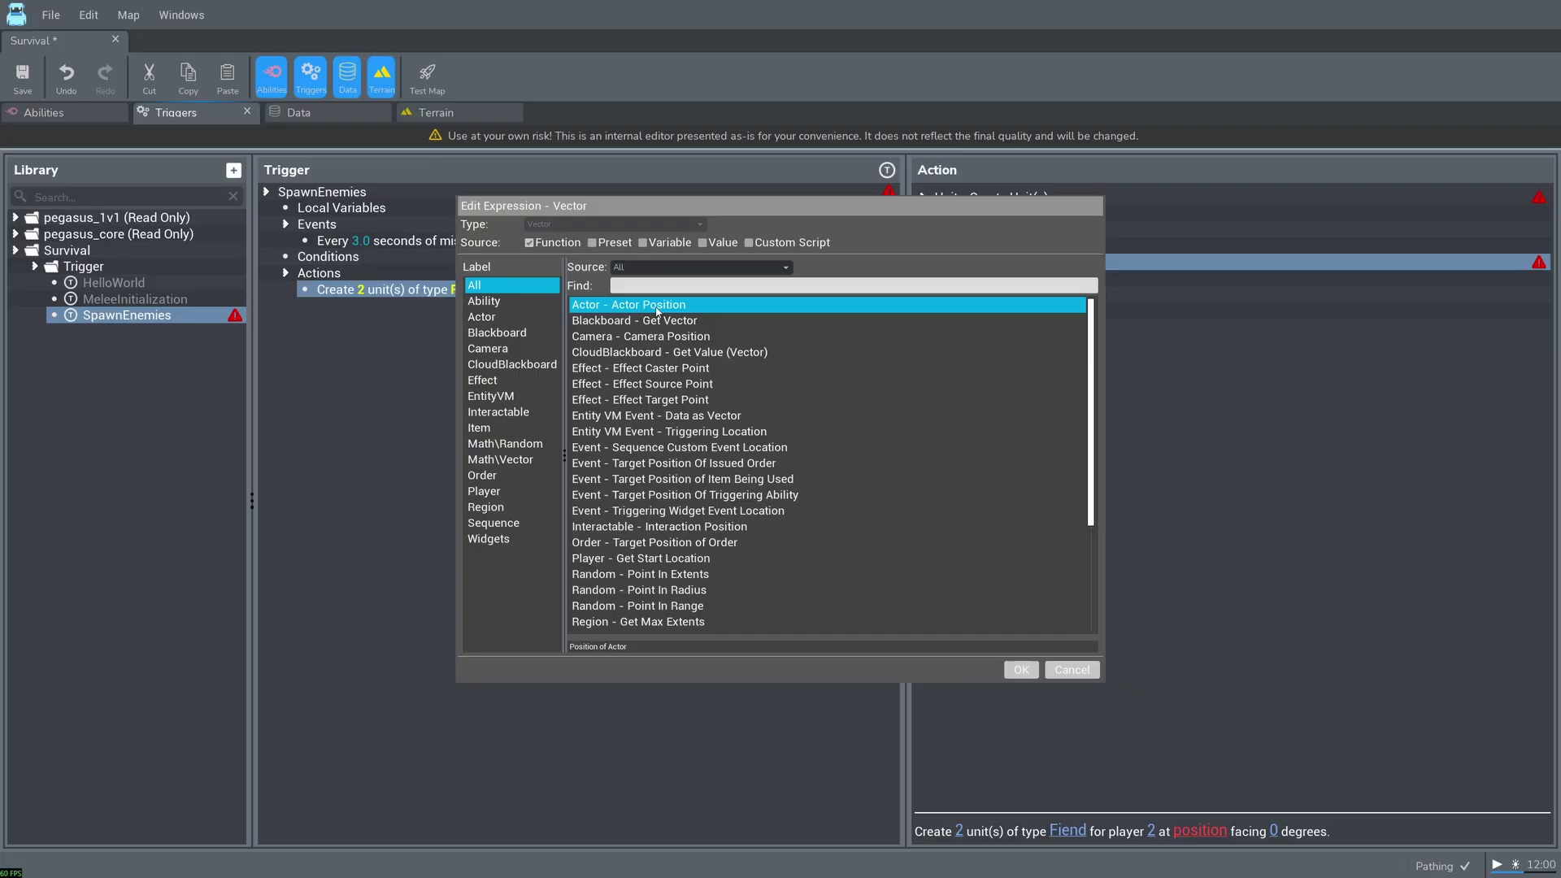
pyautogui.click(1021, 670)
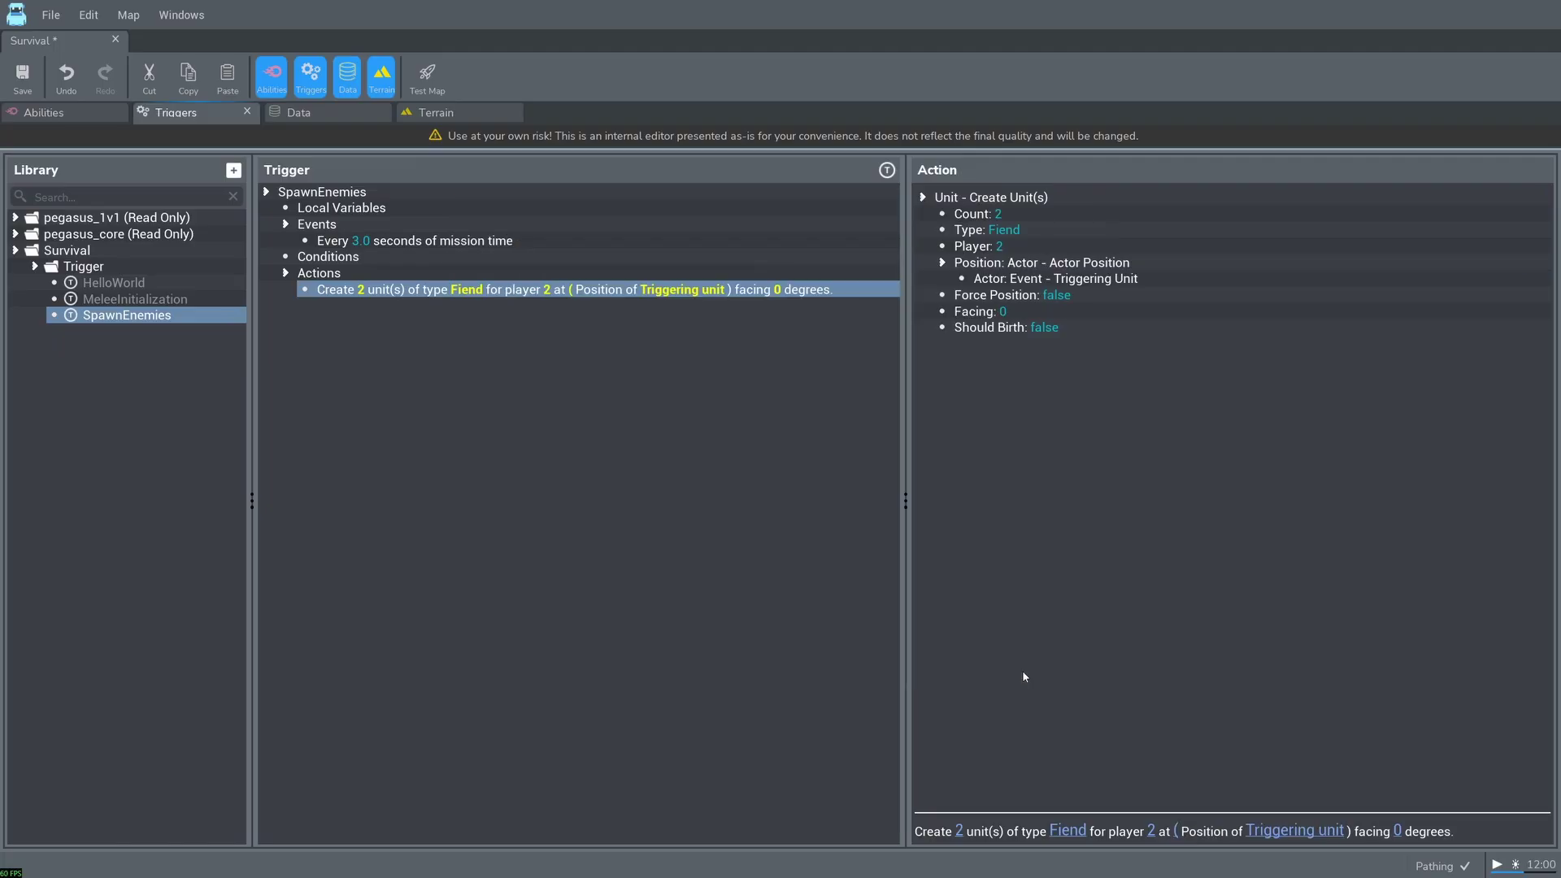
# Step: Make the actor Point - Point From Name 'SpawnPoint' and start a test build
pyautogui.doubleClick(1061, 280)
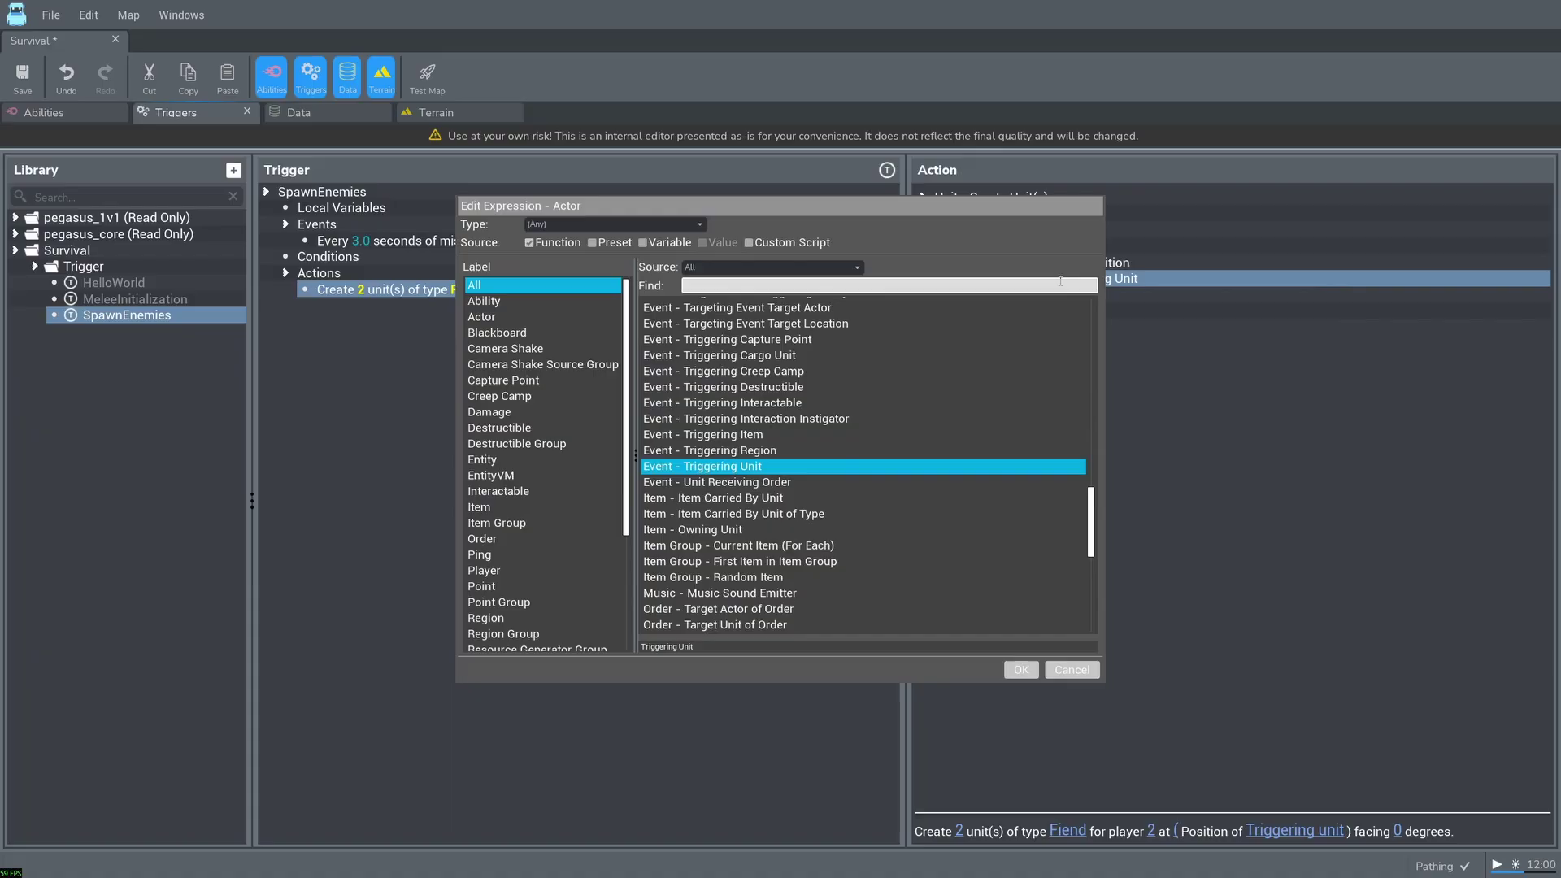
pyautogui.click(513, 586)
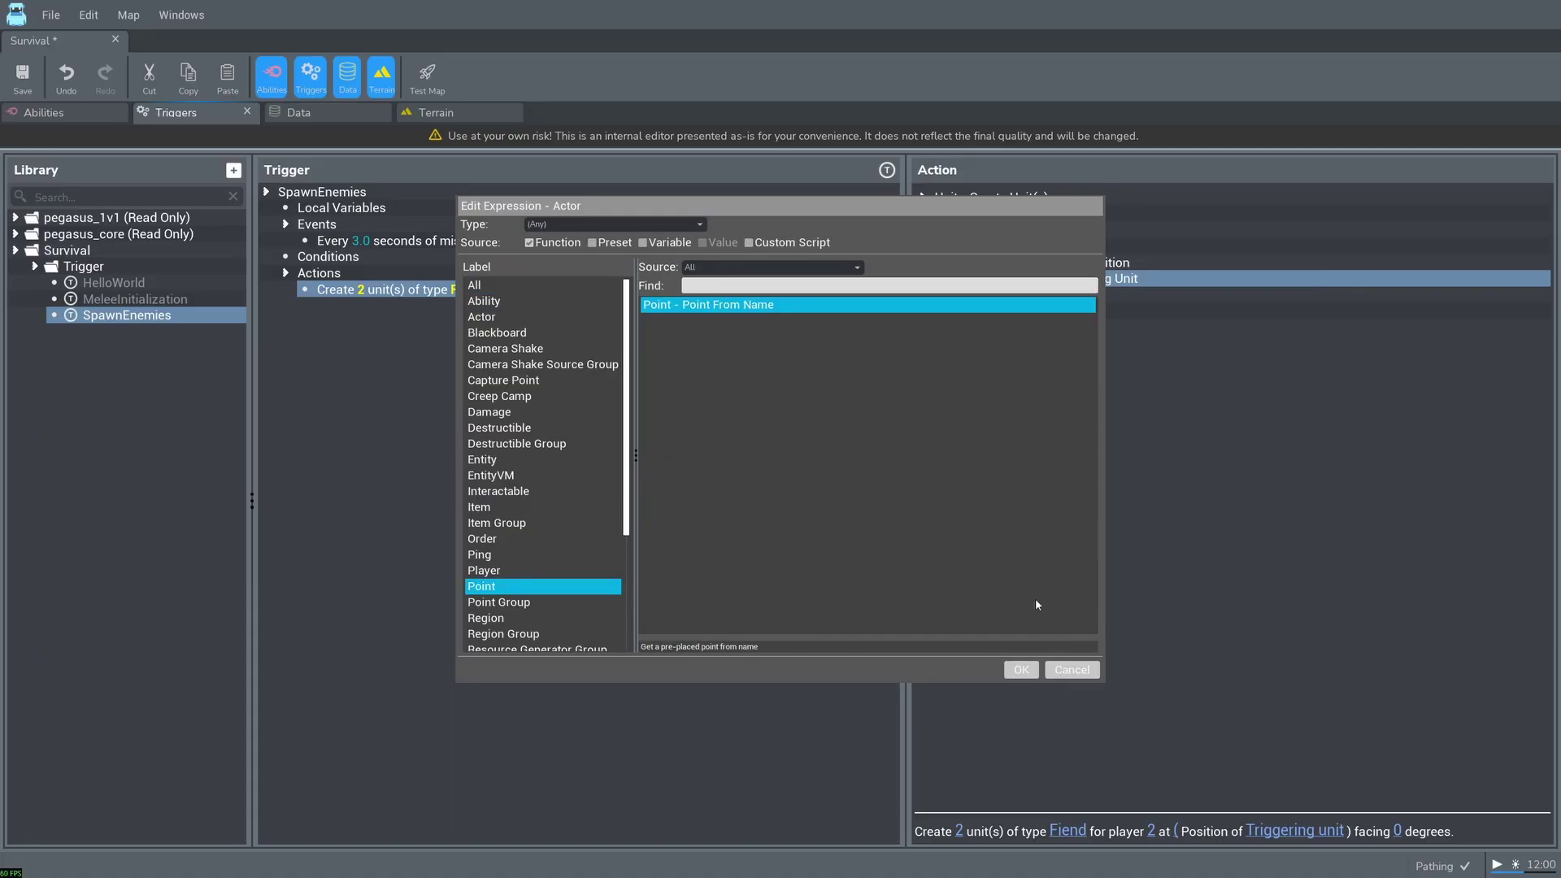
pyautogui.click(1026, 671)
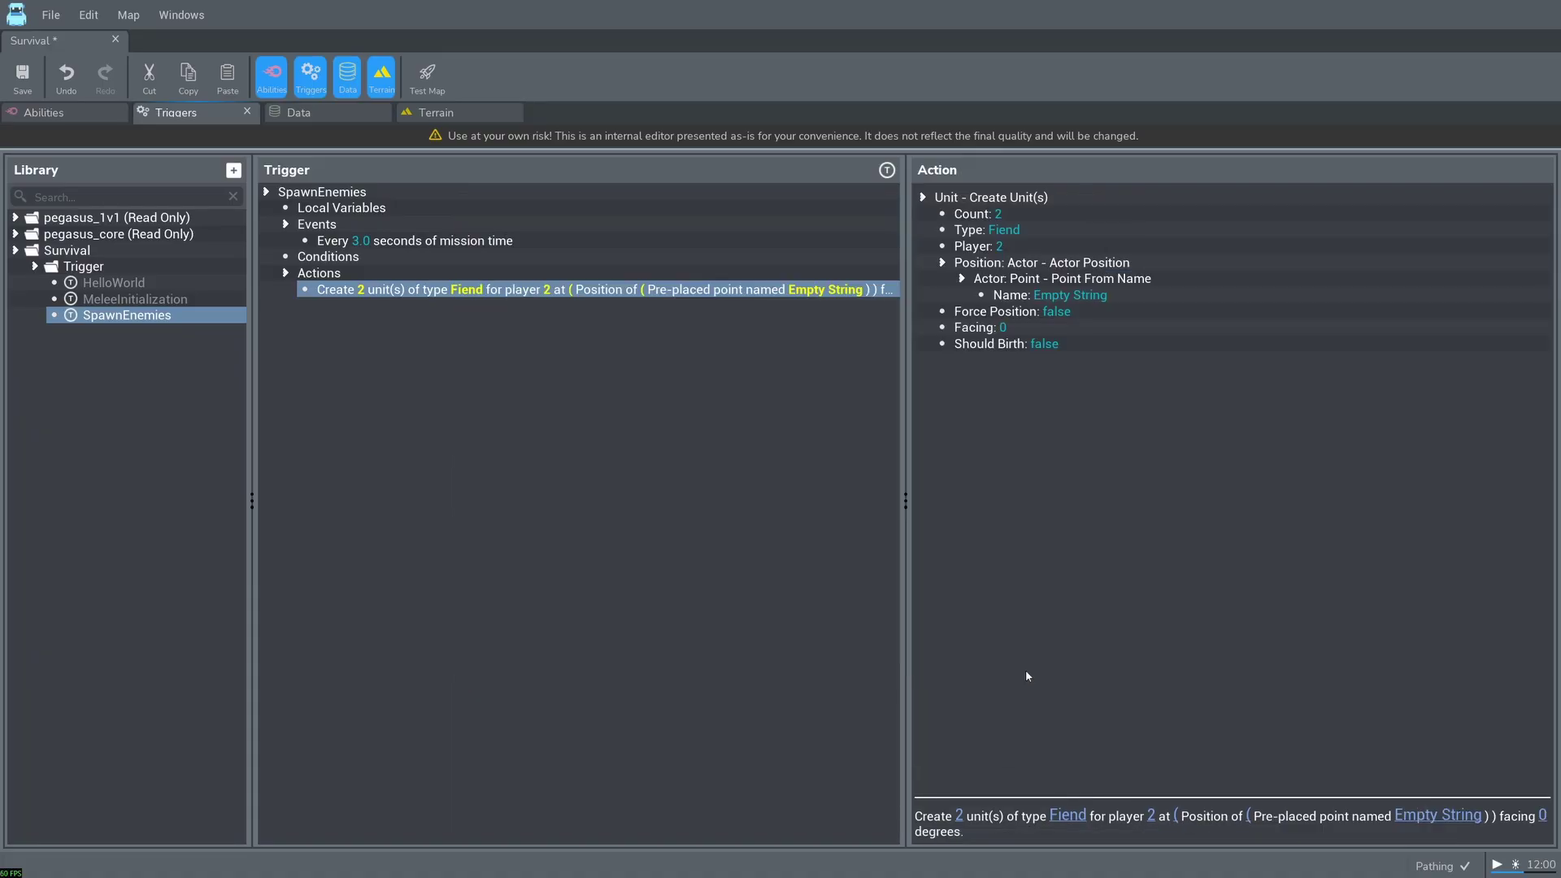
pyautogui.doubleClick(1072, 294)
pyautogui.click(688, 277)
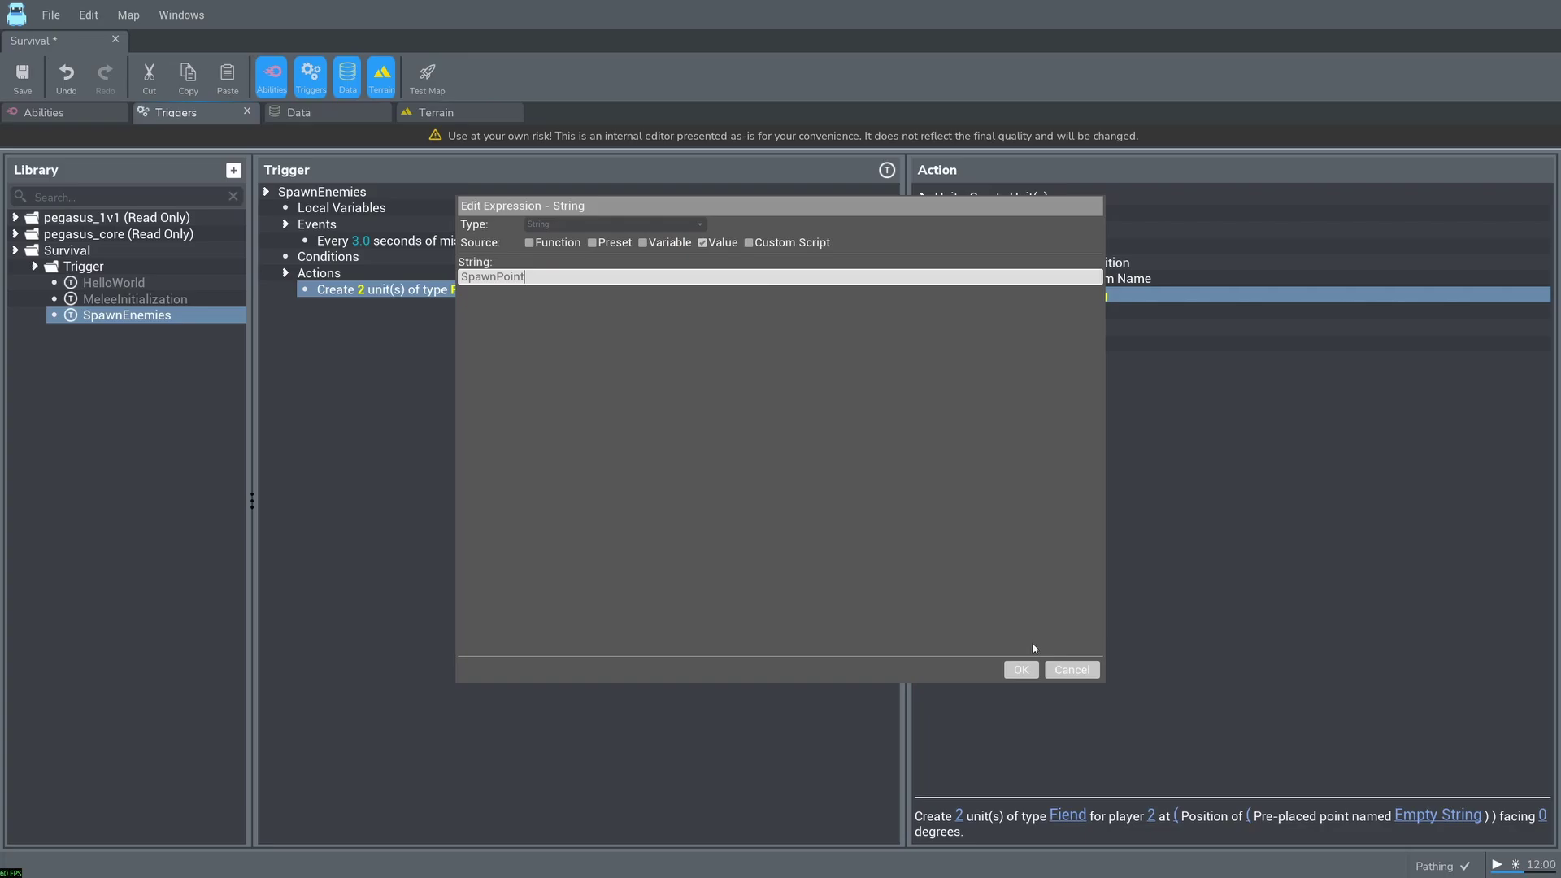
pyautogui.click(1022, 669)
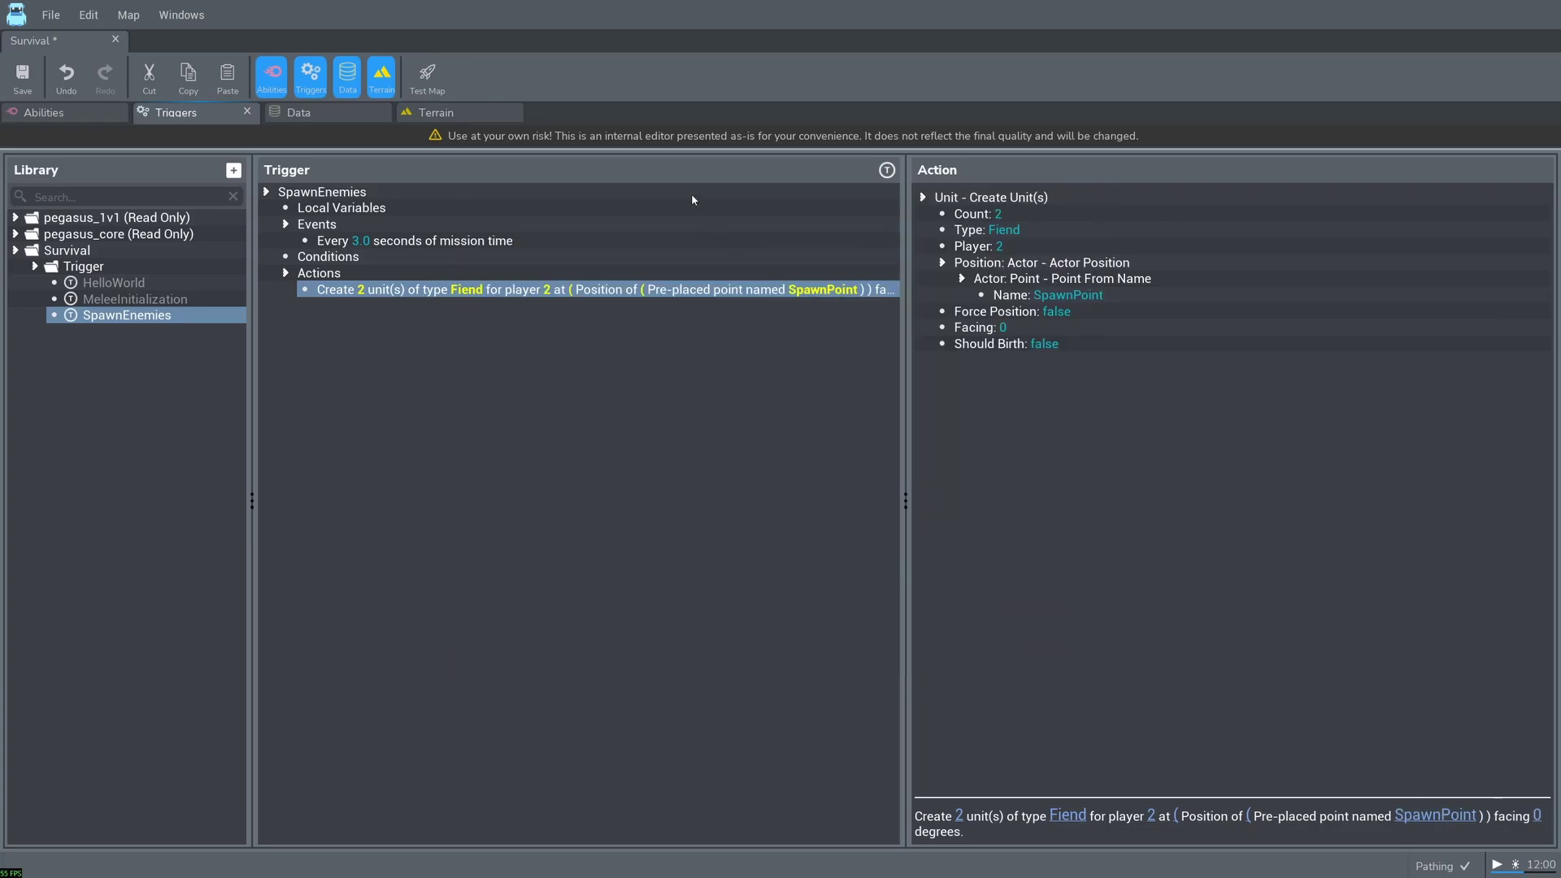
pyautogui.click(427, 75)
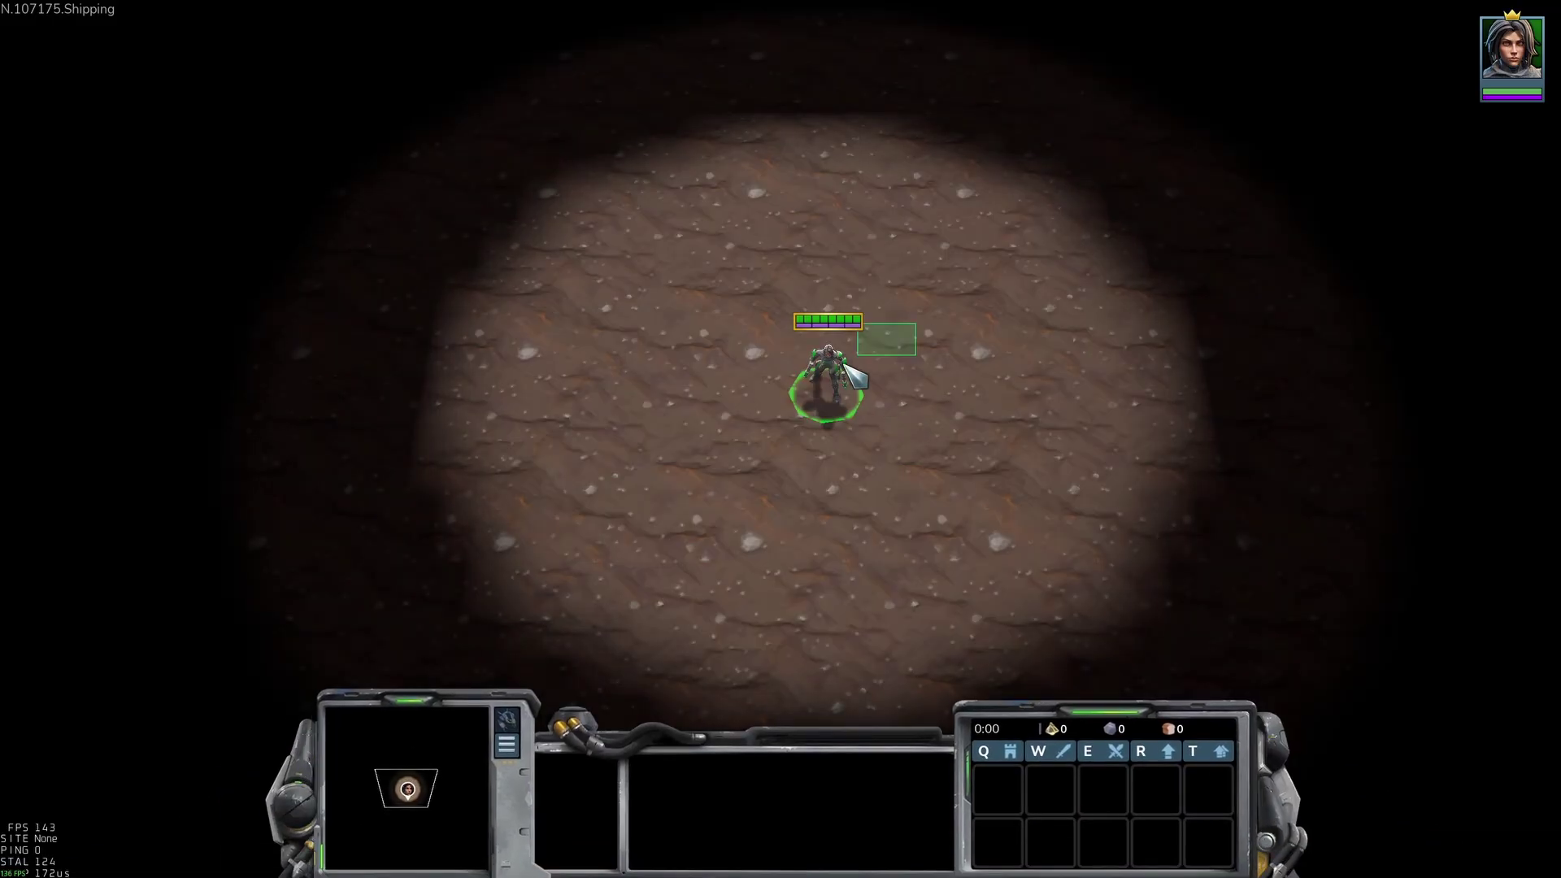
# Step: Run Amara around the map away from the spawned Fiends, then open the game menu
pyautogui.moveTo(846, 367); pyautogui.dragTo(846, 370)
pyautogui.rightClick(557, 417)
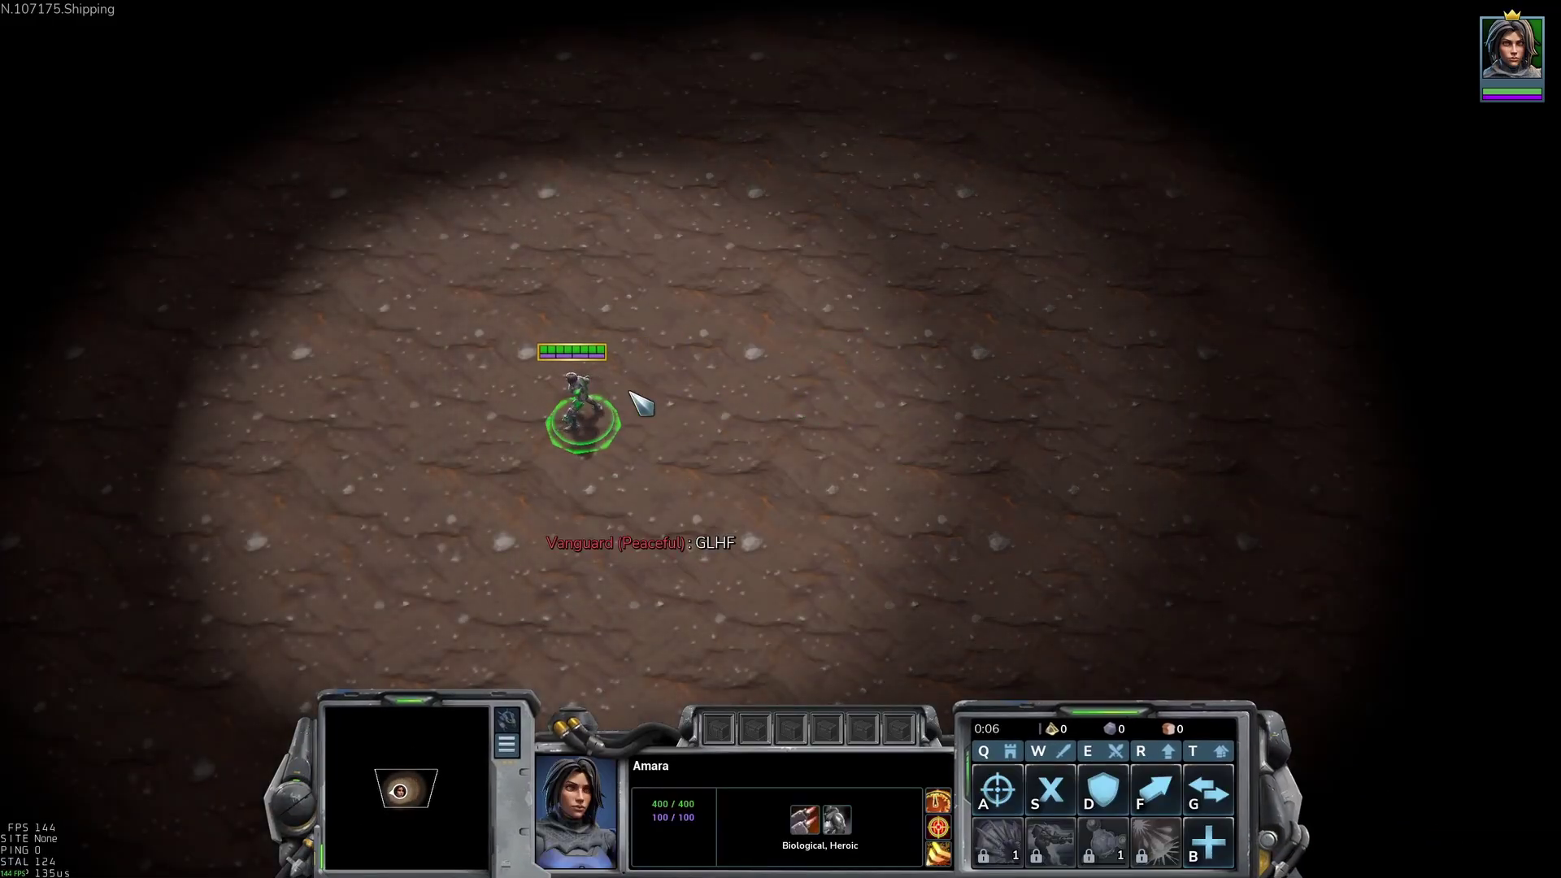
pyautogui.rightClick(760, 382)
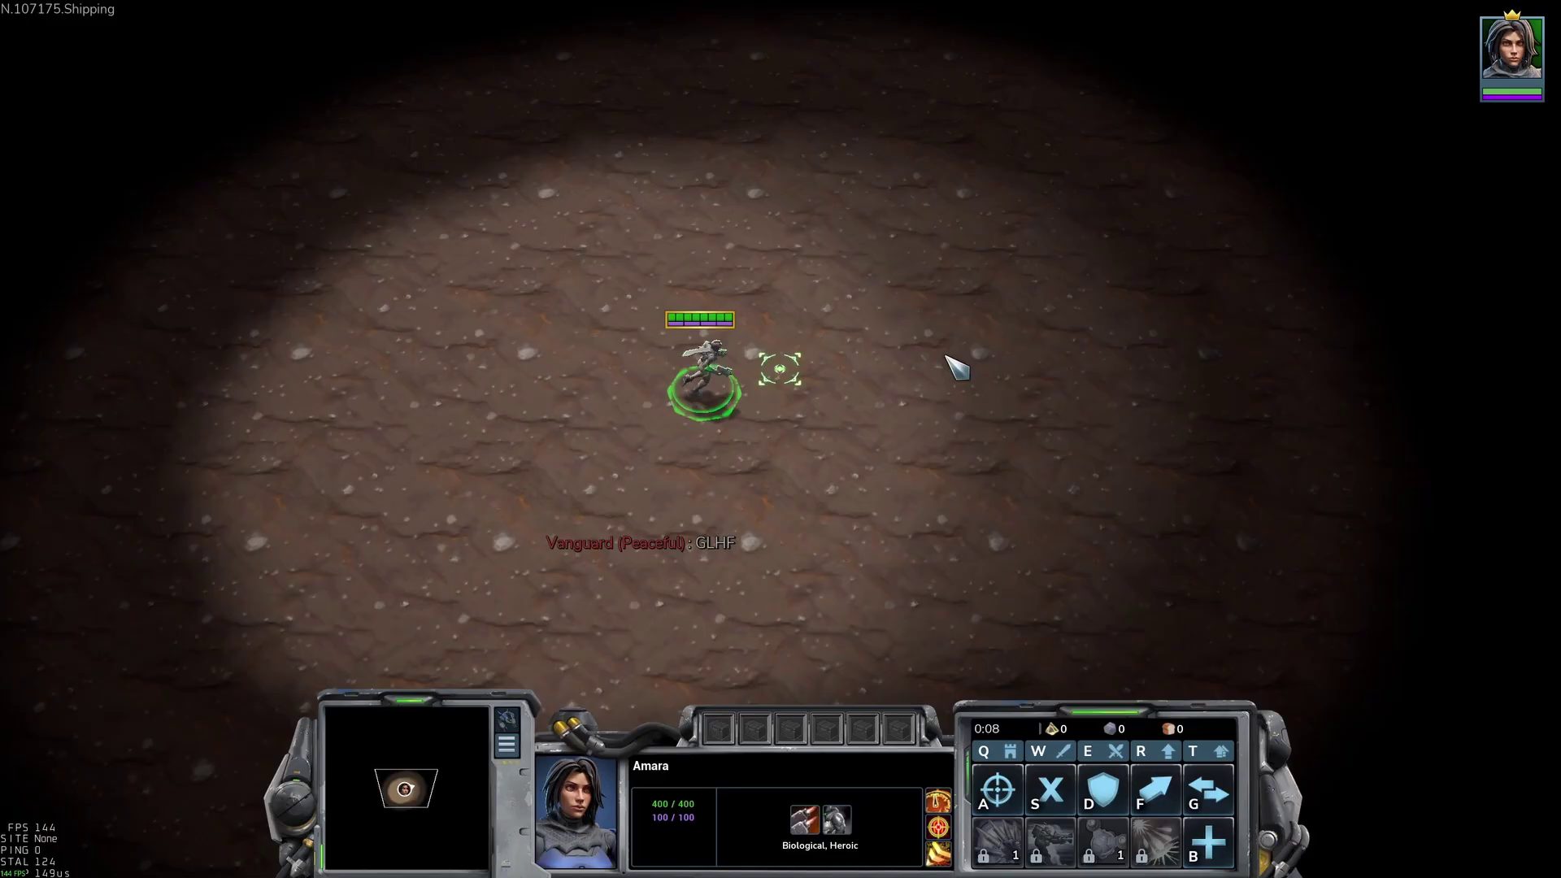
pyautogui.rightClick(979, 330)
pyautogui.rightClick(730, 254)
pyautogui.rightClick(575, 265)
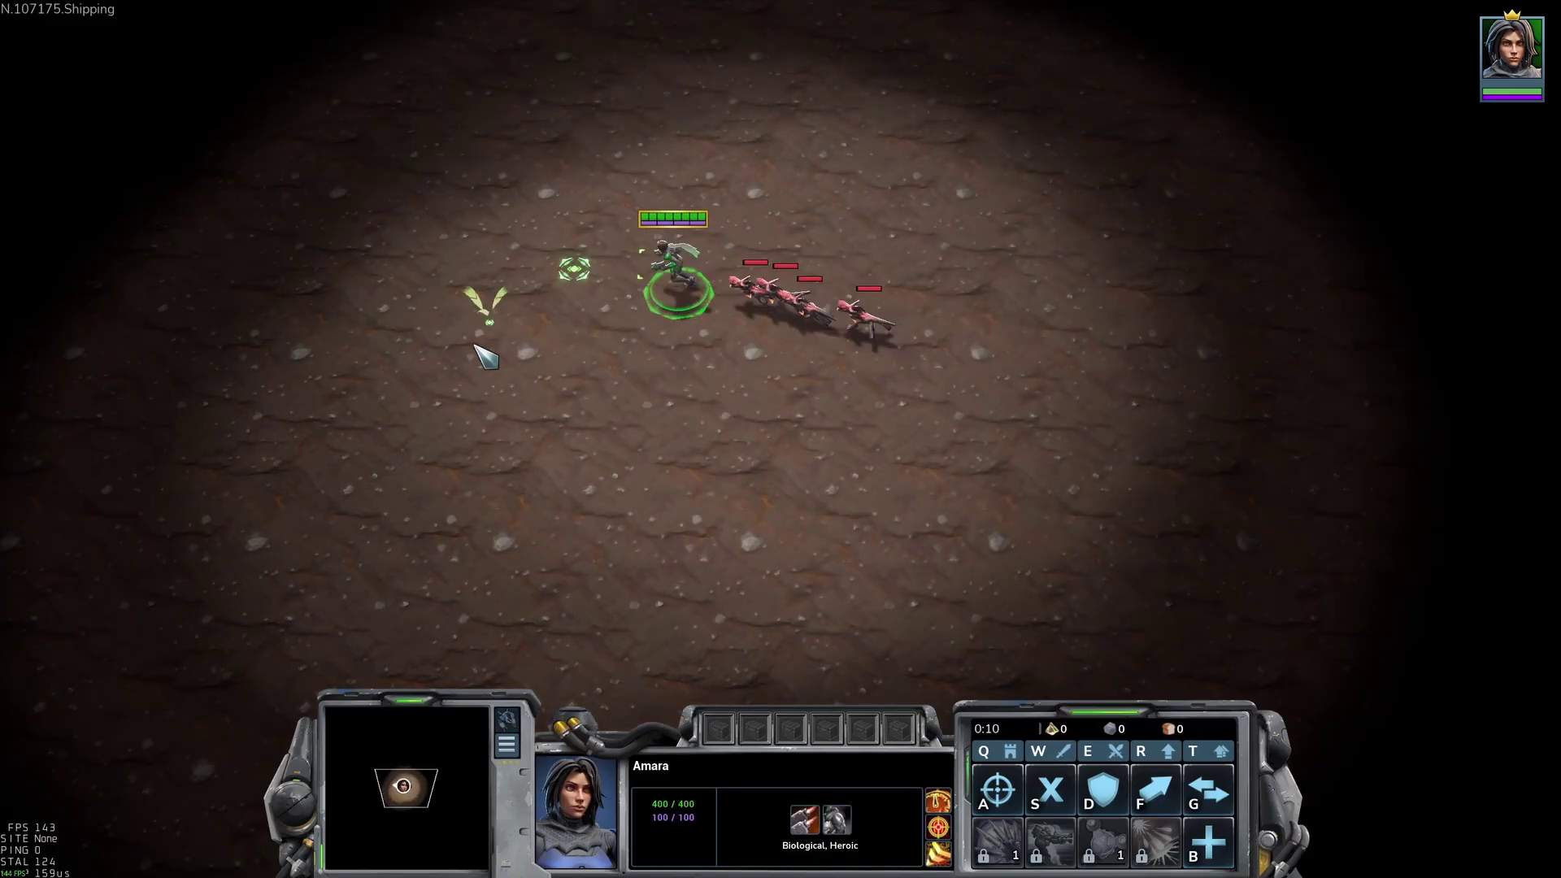
pyautogui.rightClick(436, 383)
pyautogui.rightClick(459, 450)
pyautogui.rightClick(637, 564)
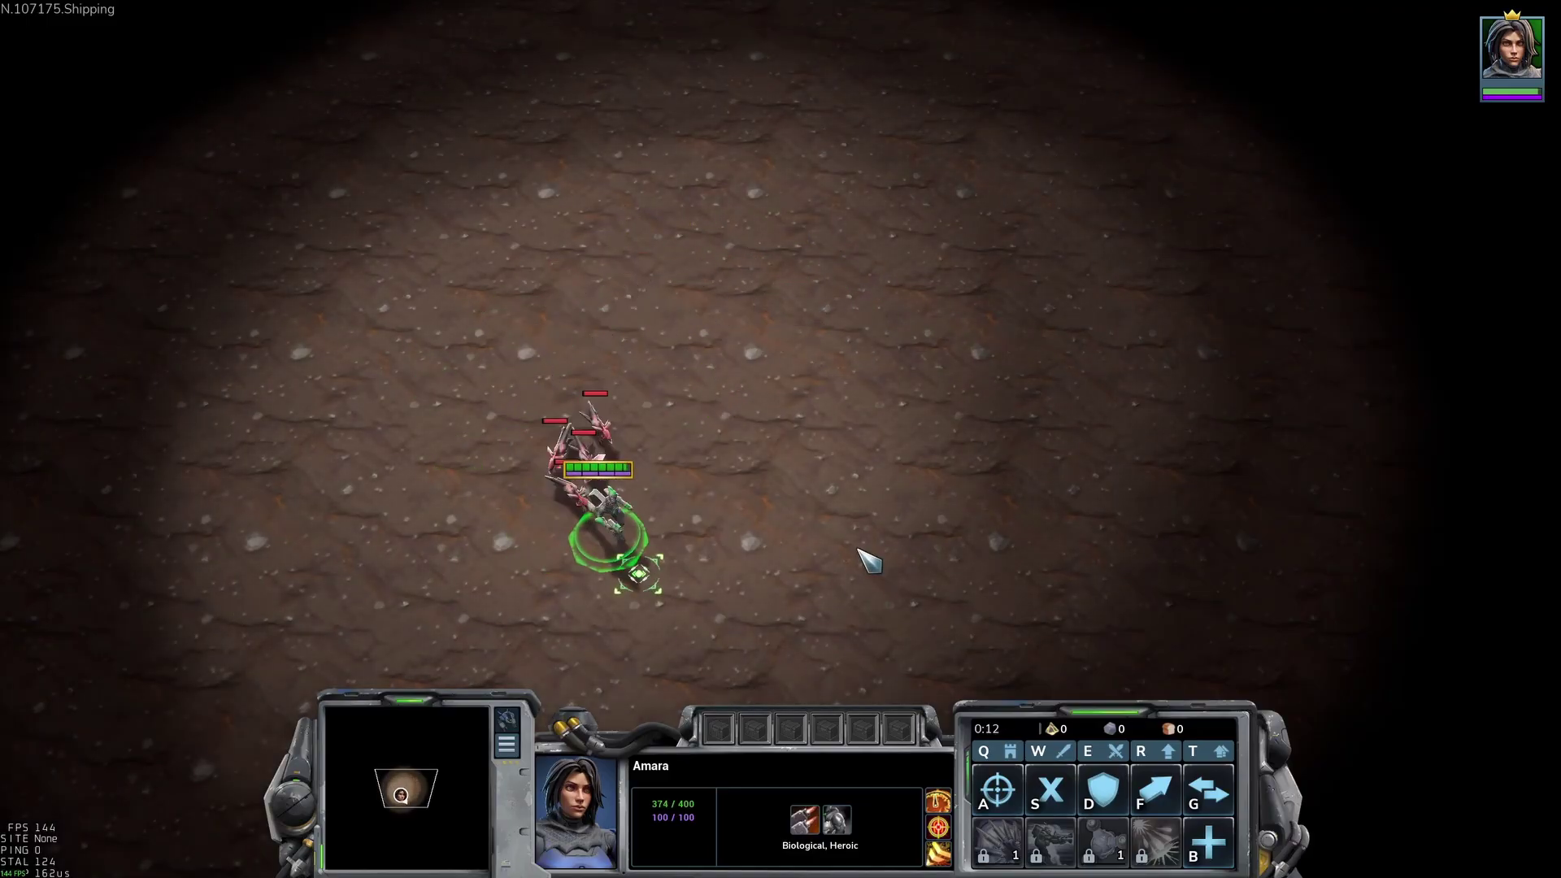
pyautogui.press('Escape')
# Step: Exit the test game and reopen the SpawnEnemies trigger
pyautogui.click(862, 468)
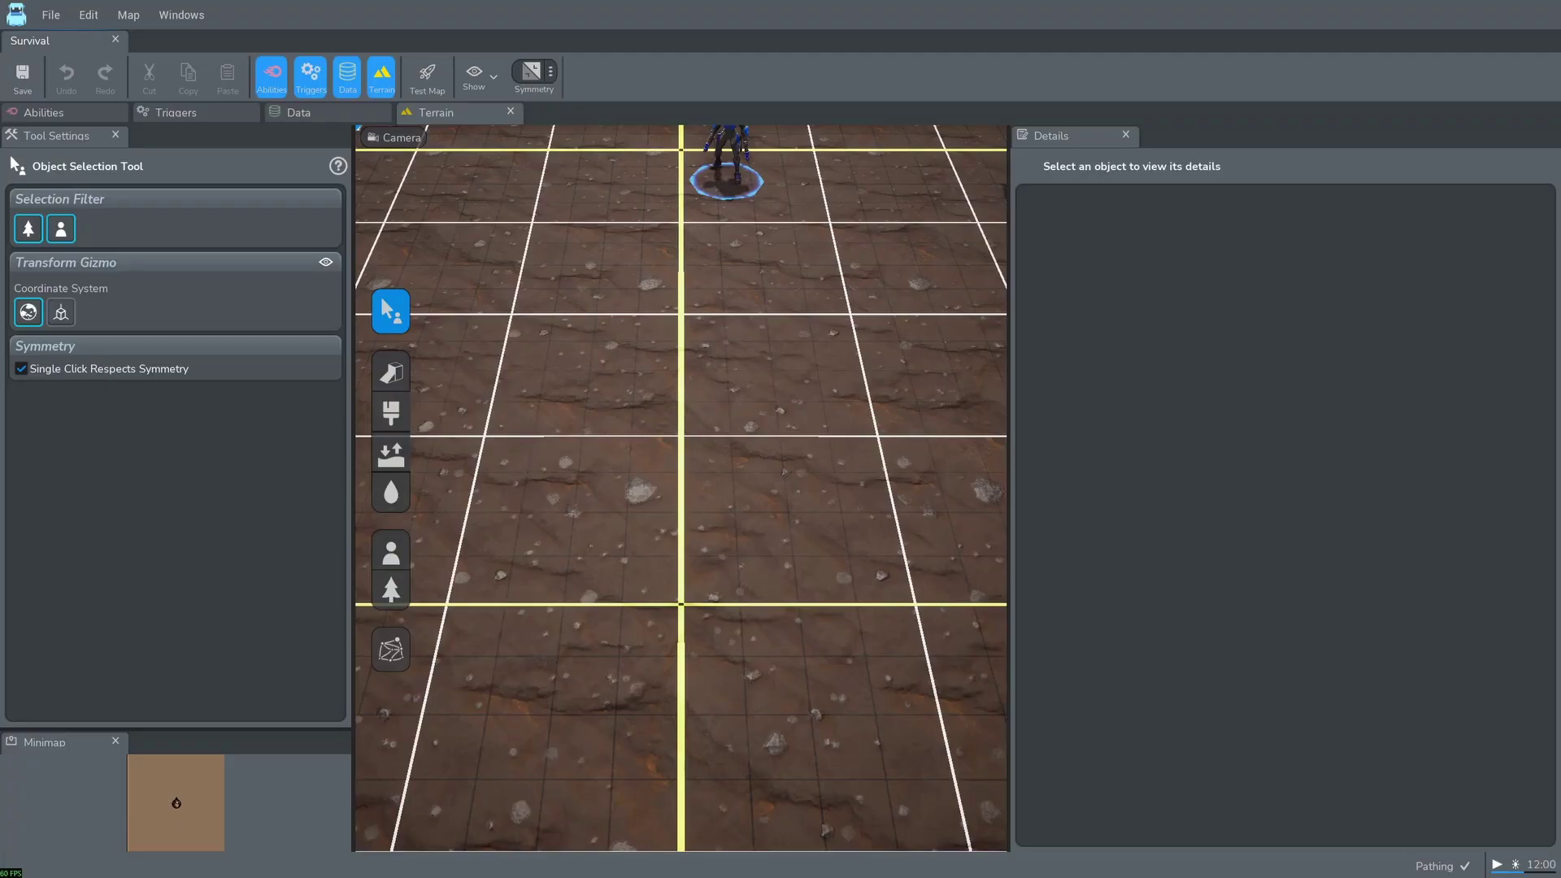
pyautogui.click(195, 113)
pyautogui.click(113, 317)
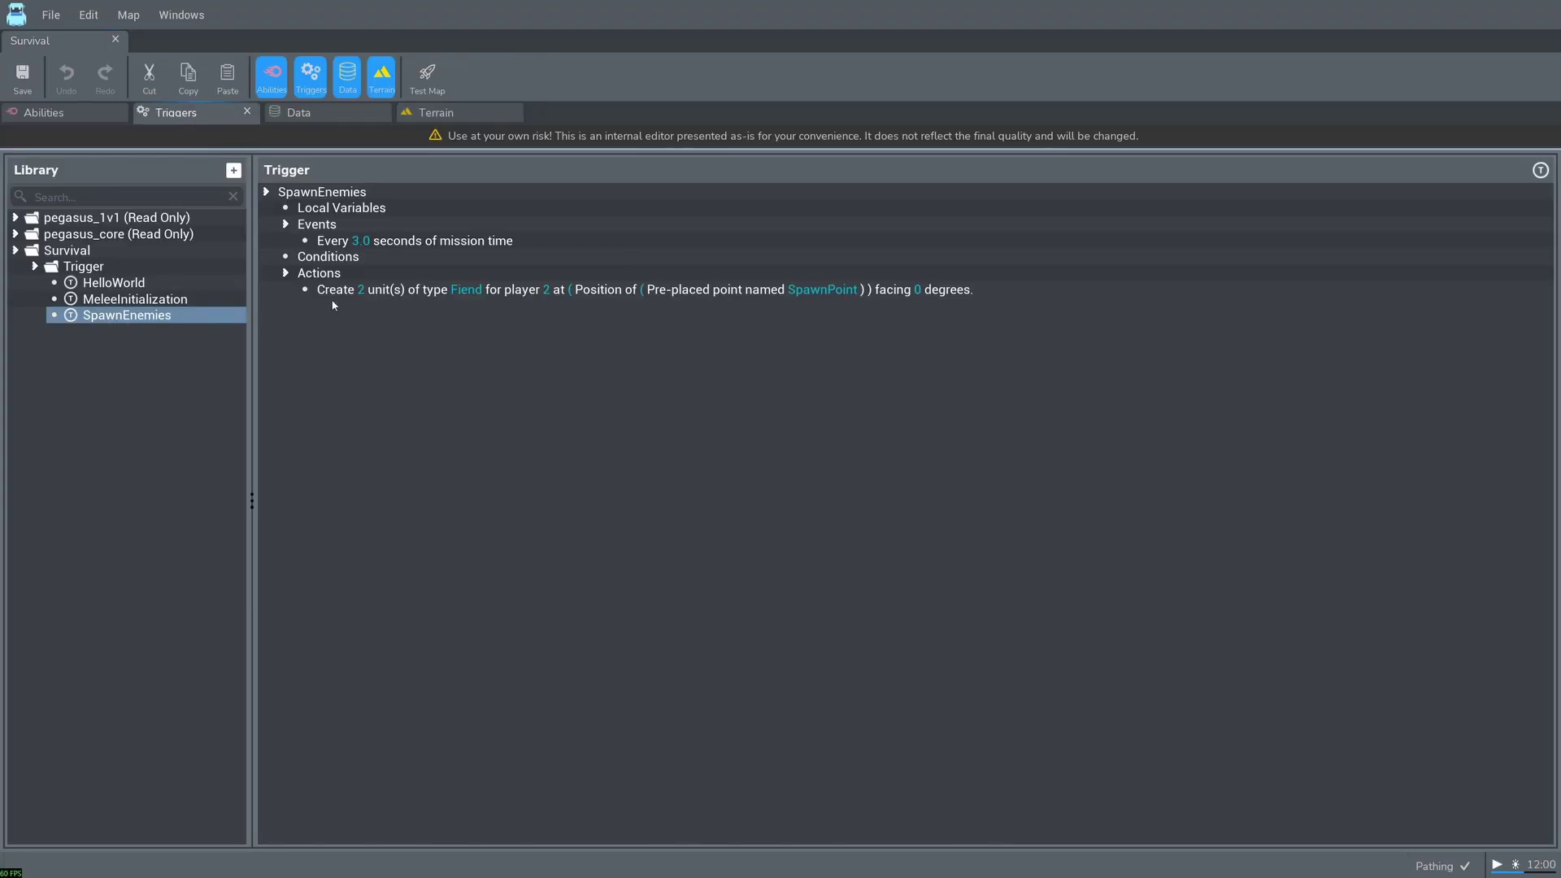
# Step: Add a UnitGroup - Issue Order (Targeting Entity) action to SpawnEnemies
pyautogui.rightClick(321, 276)
pyautogui.click(363, 290)
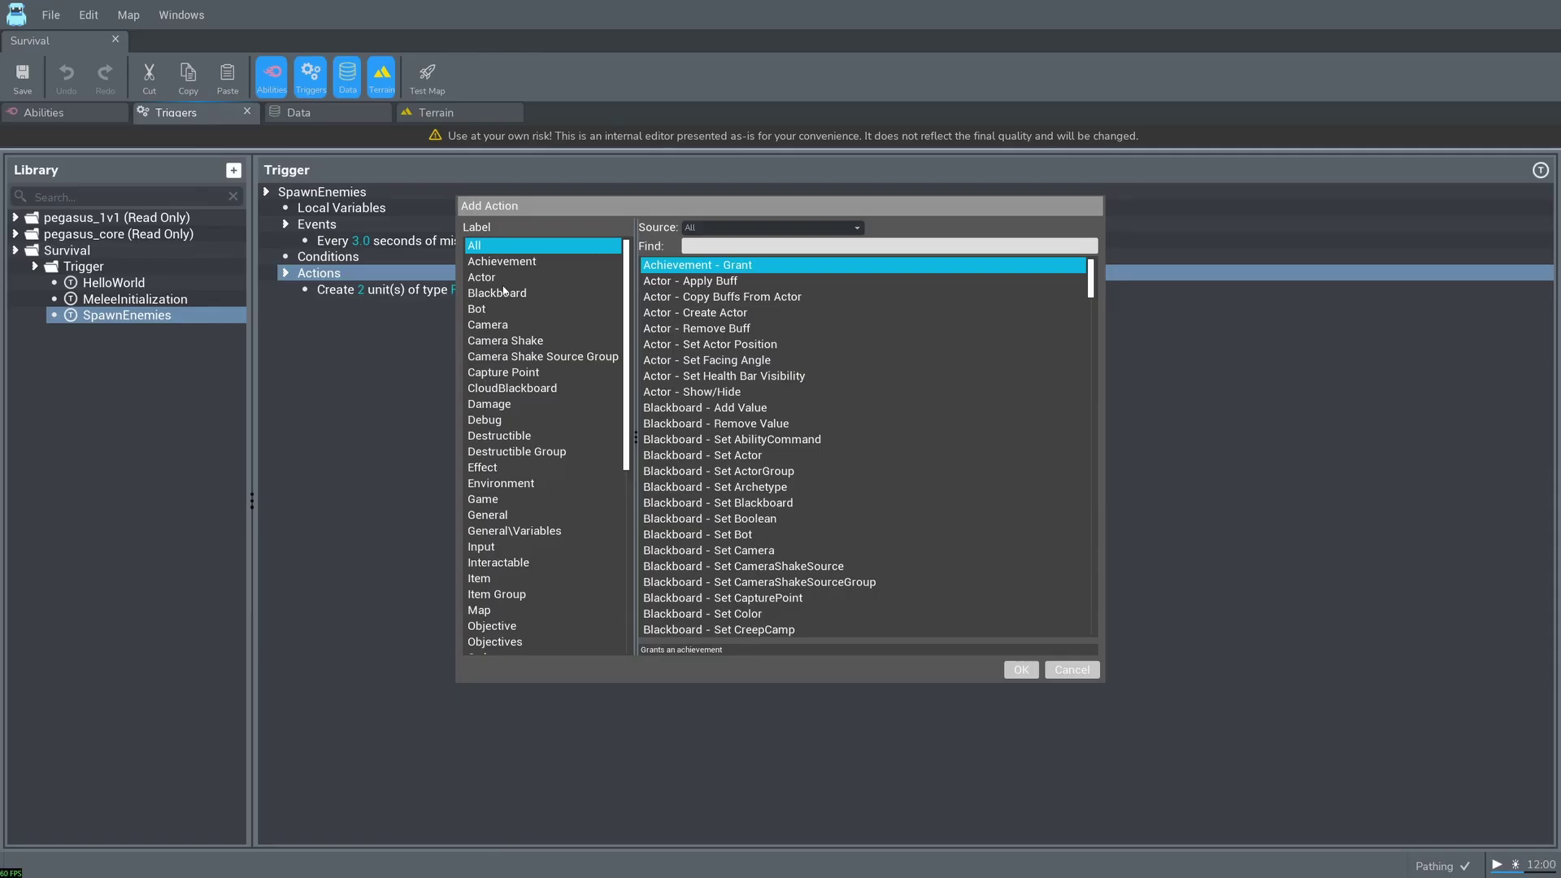
pyautogui.scroll(-8, 504, 291)
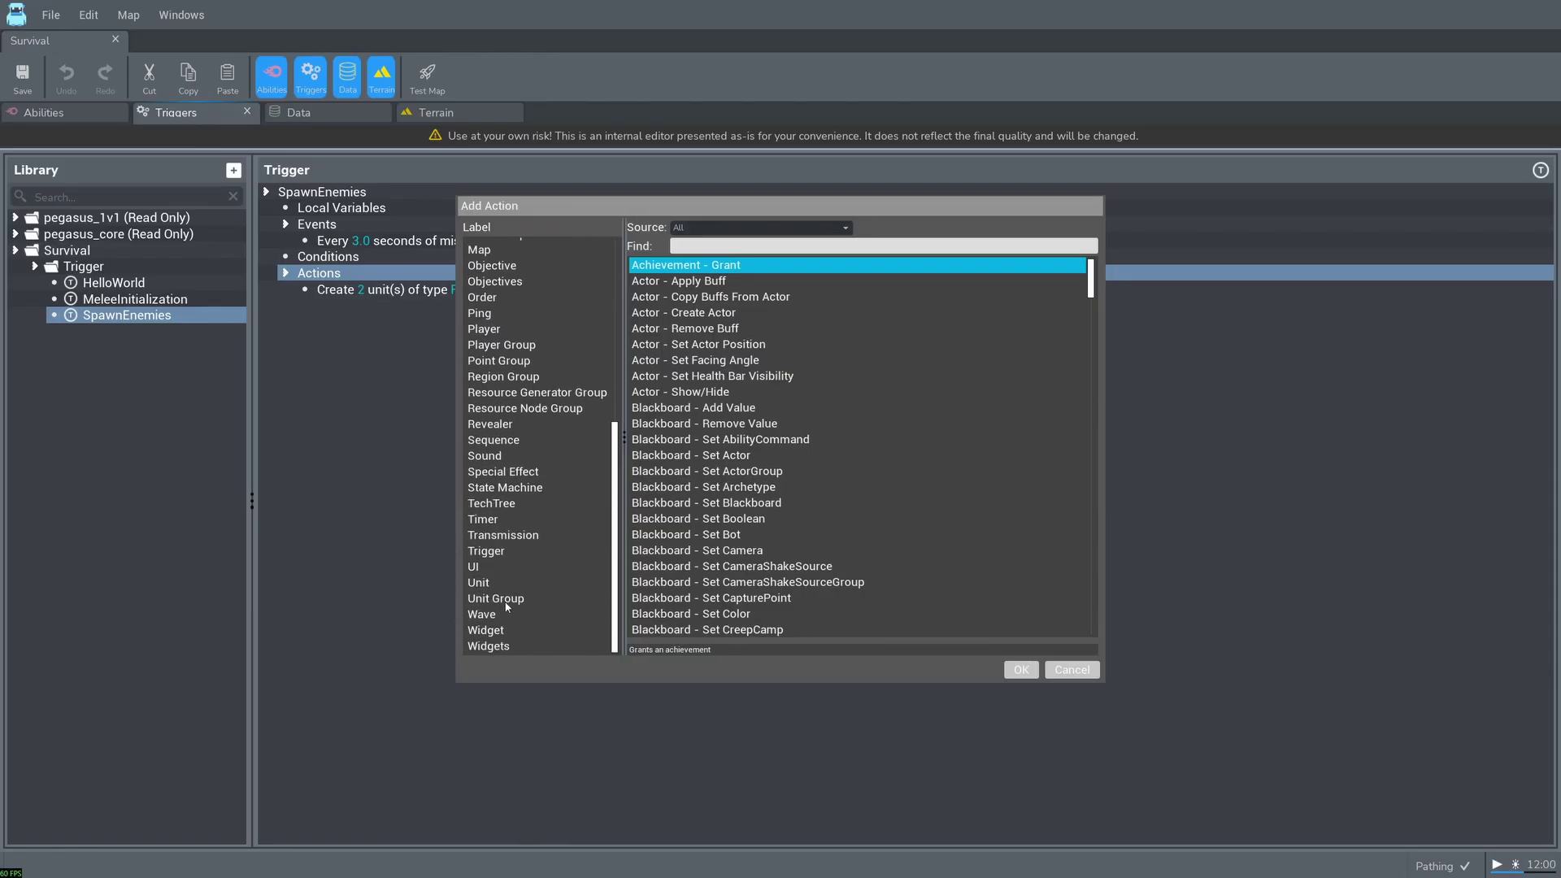
pyautogui.click(498, 600)
pyautogui.click(792, 361)
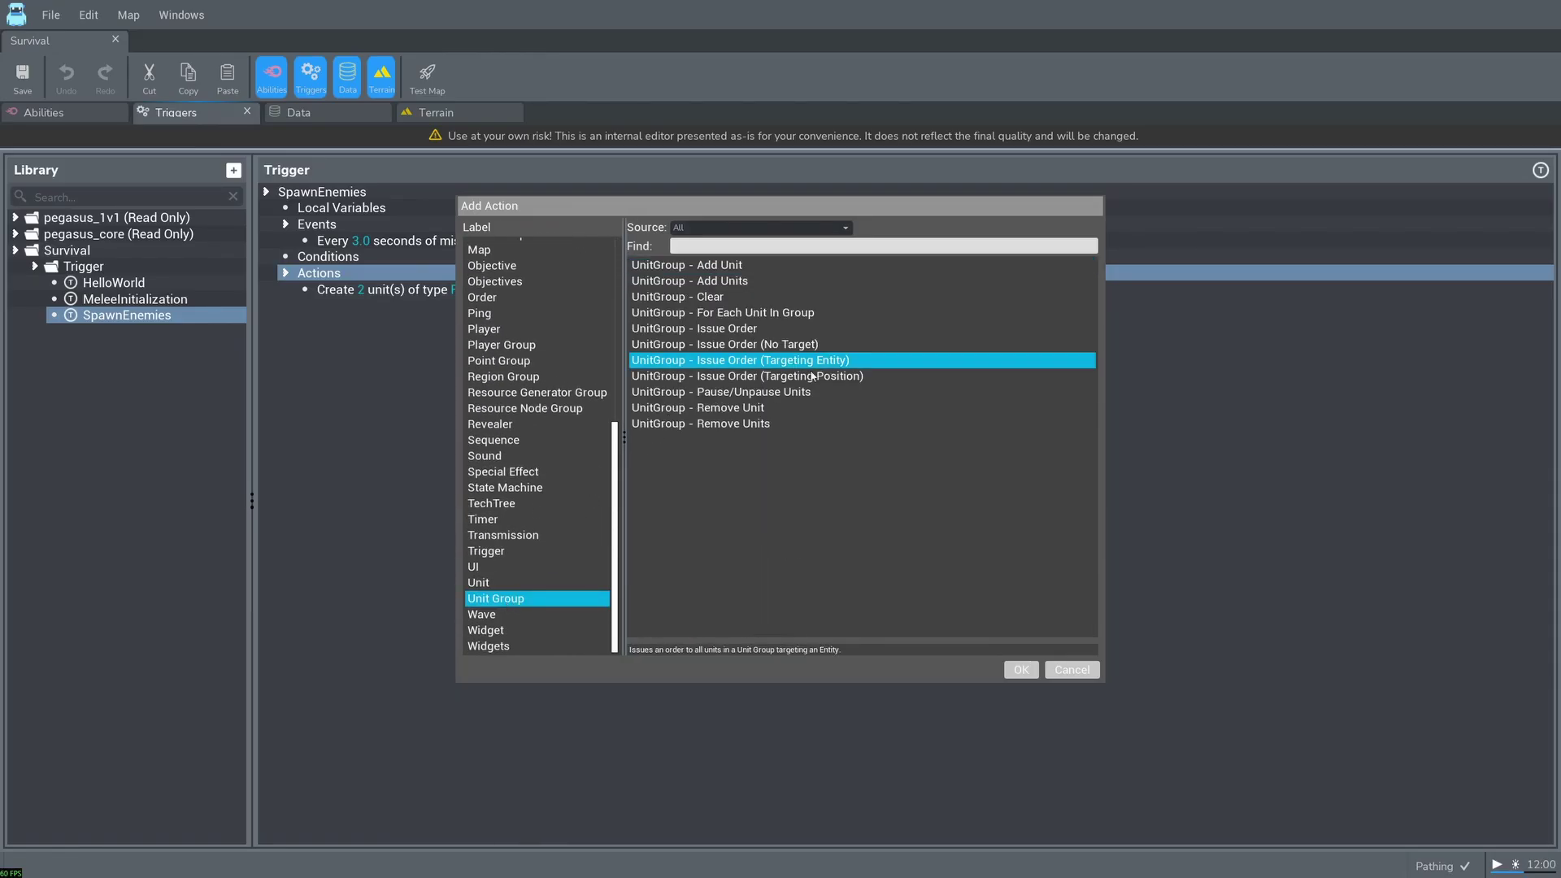
pyautogui.click(503, 583)
pyautogui.click(751, 376)
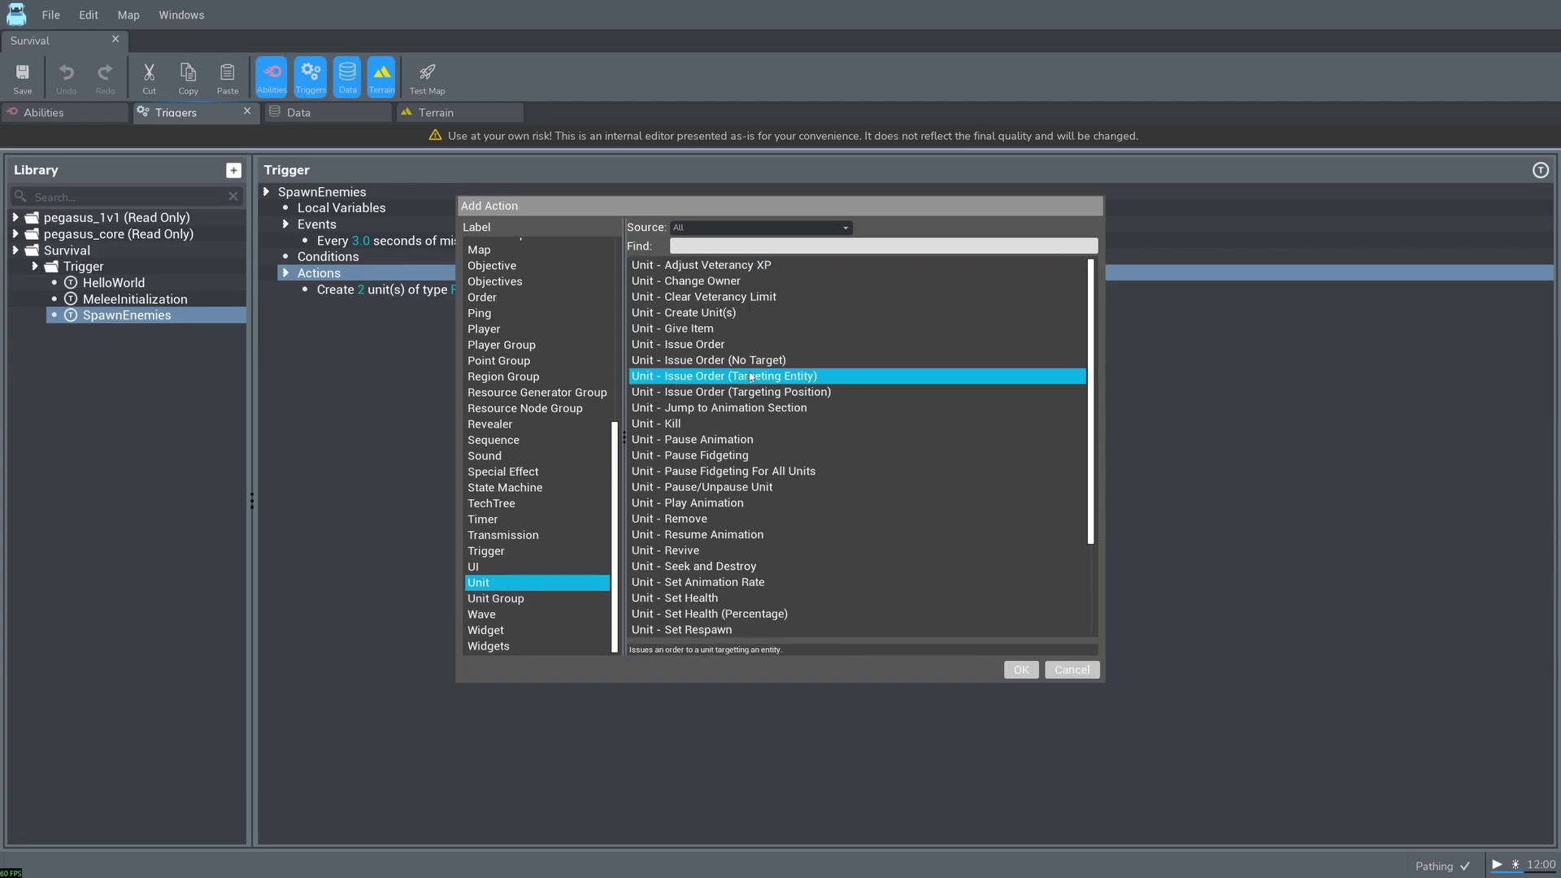
pyautogui.click(500, 599)
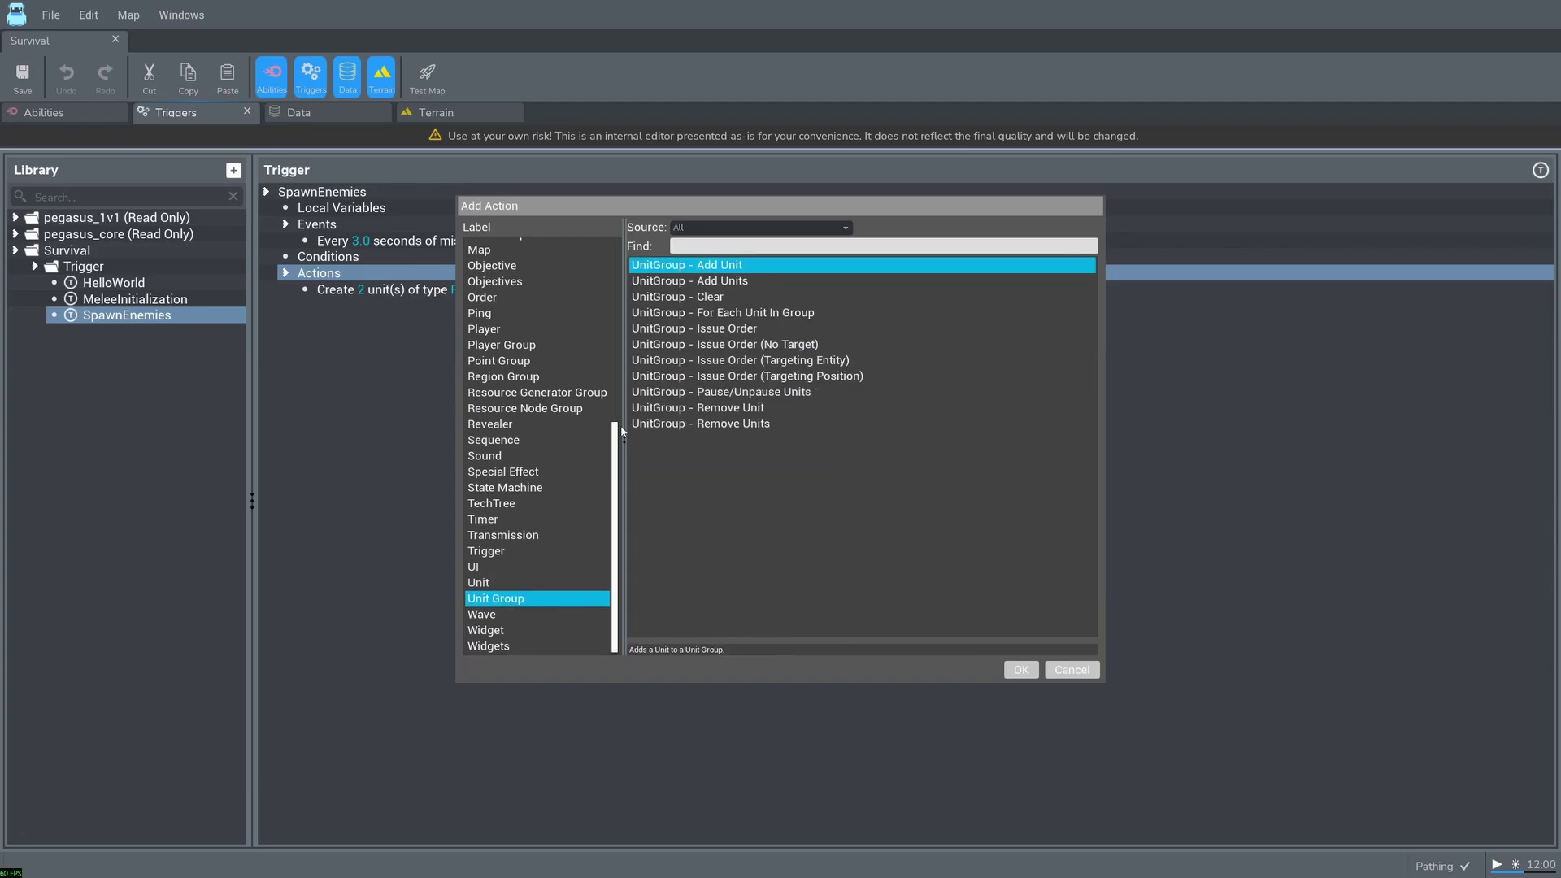
pyautogui.click(772, 359)
pyautogui.click(1026, 670)
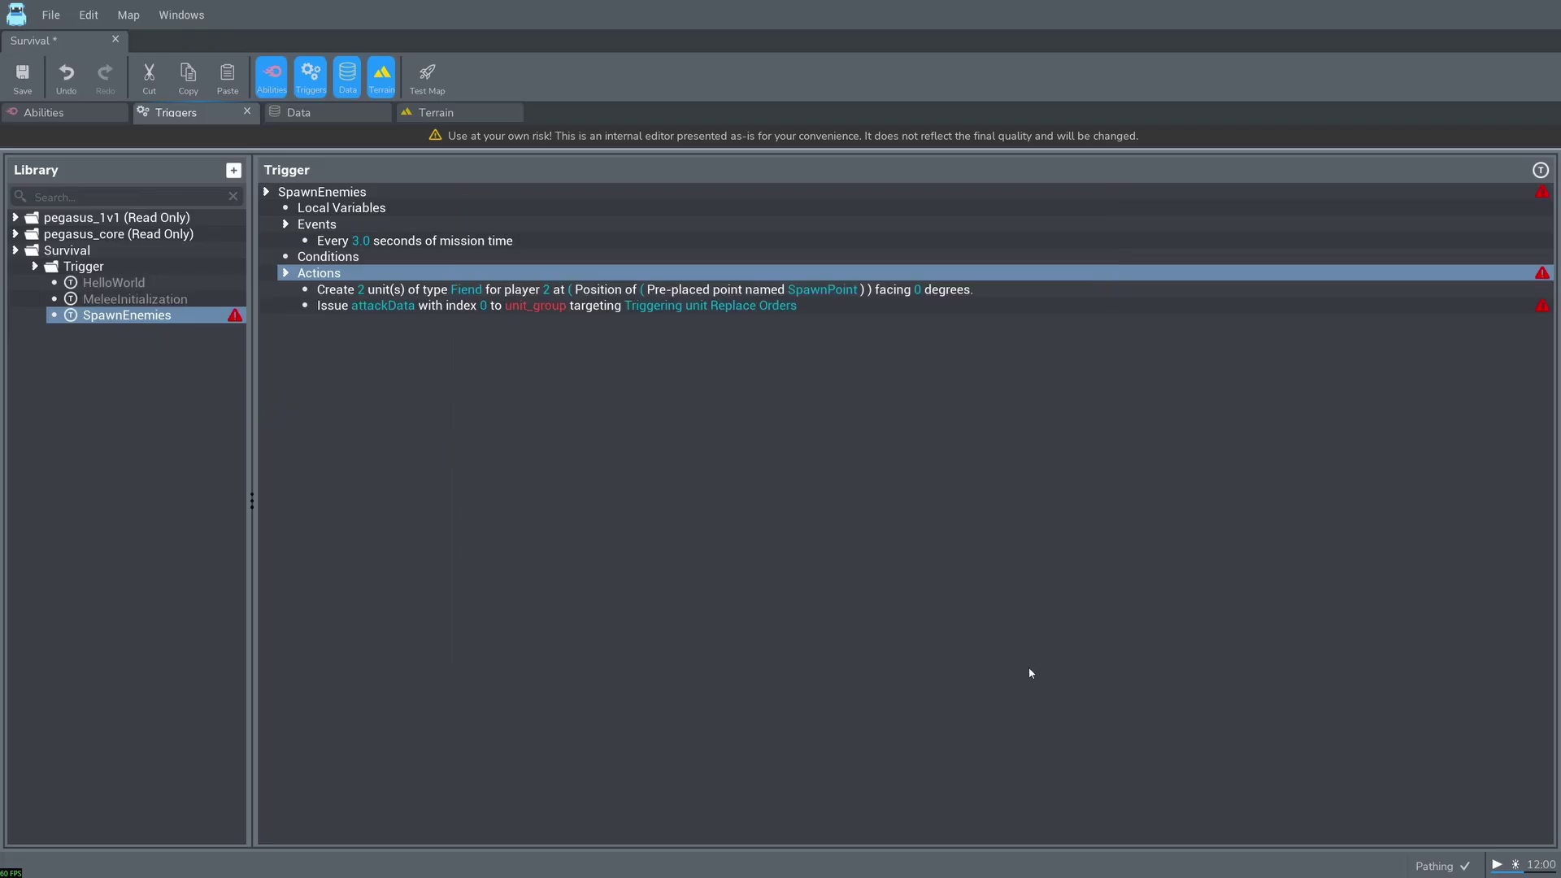
# Step: Set the order's unit group to Last Created Units and its target to Unit With Placed Name
pyautogui.click(610, 306)
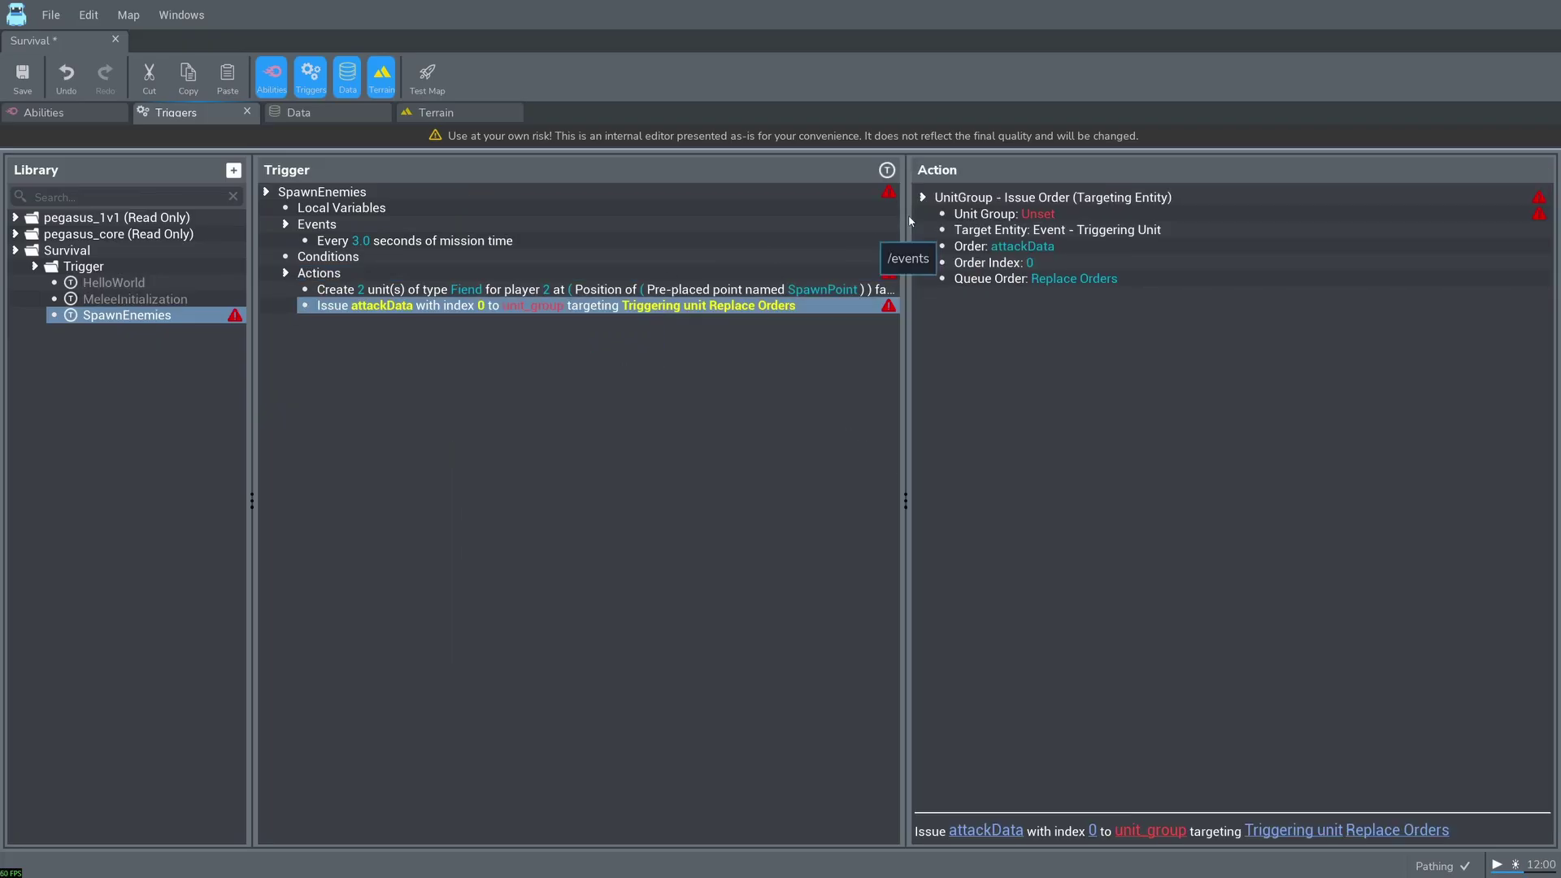
pyautogui.click(1048, 216)
pyautogui.click(1049, 218)
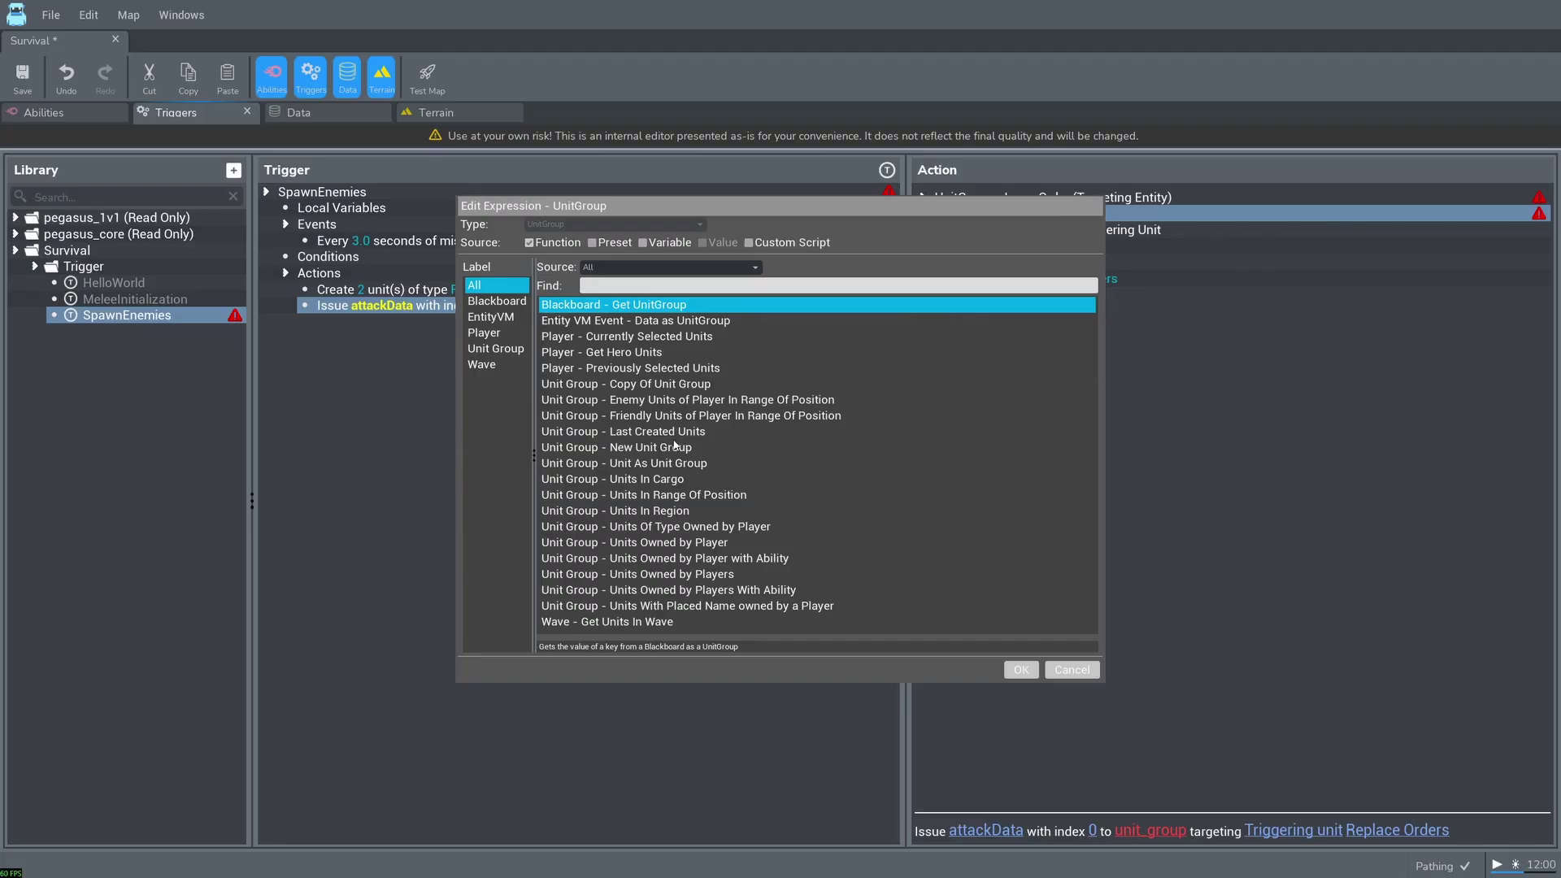
pyautogui.click(679, 432)
pyautogui.click(1021, 669)
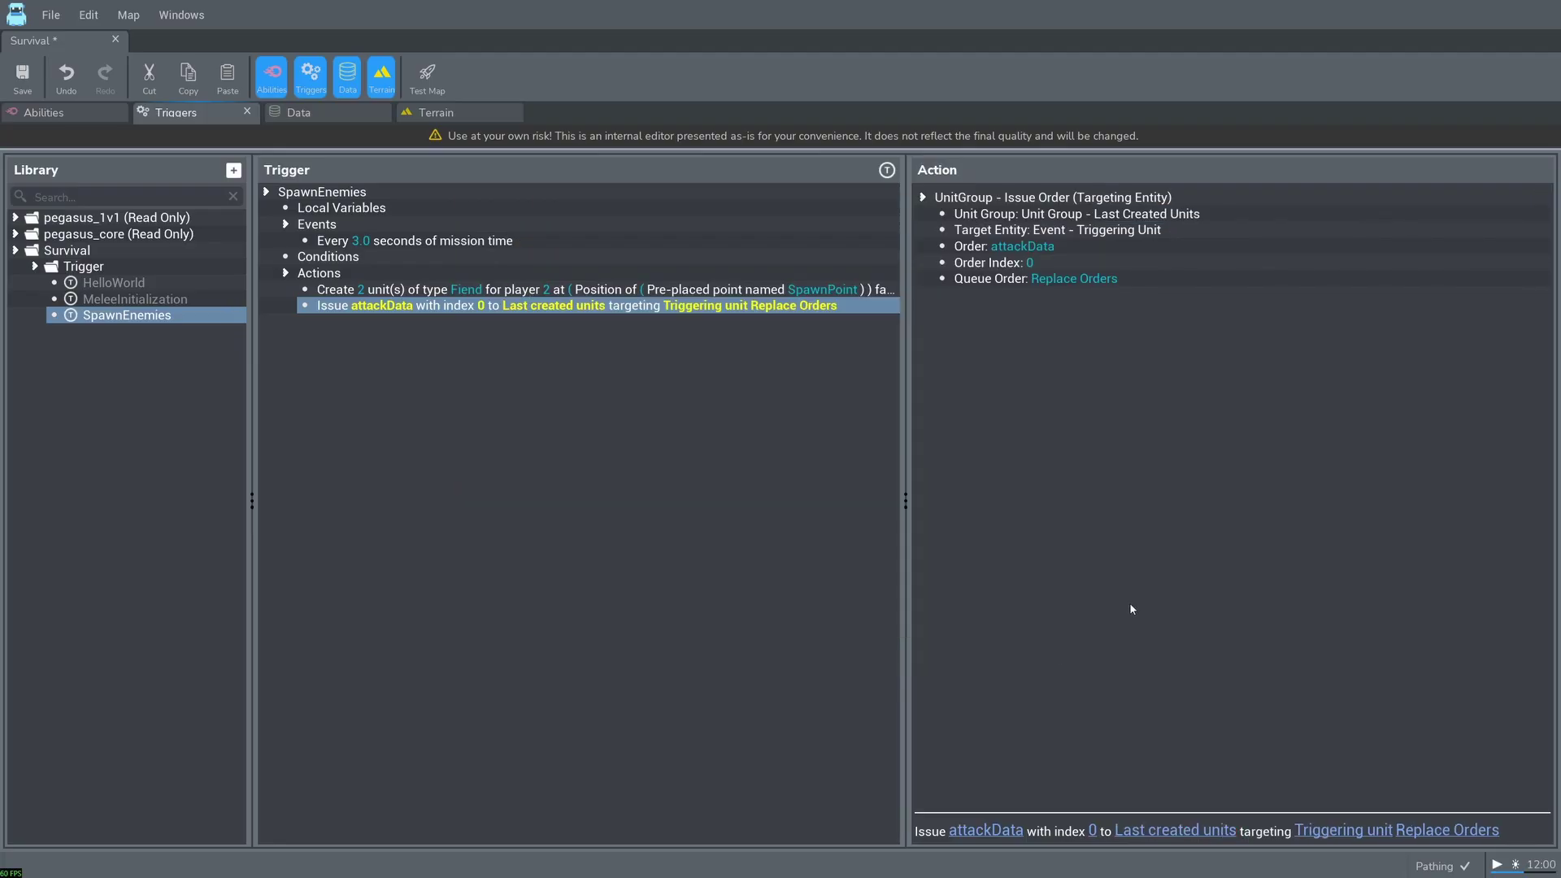
pyautogui.doubleClick(1072, 231)
pyautogui.scroll(-8, 529, 536)
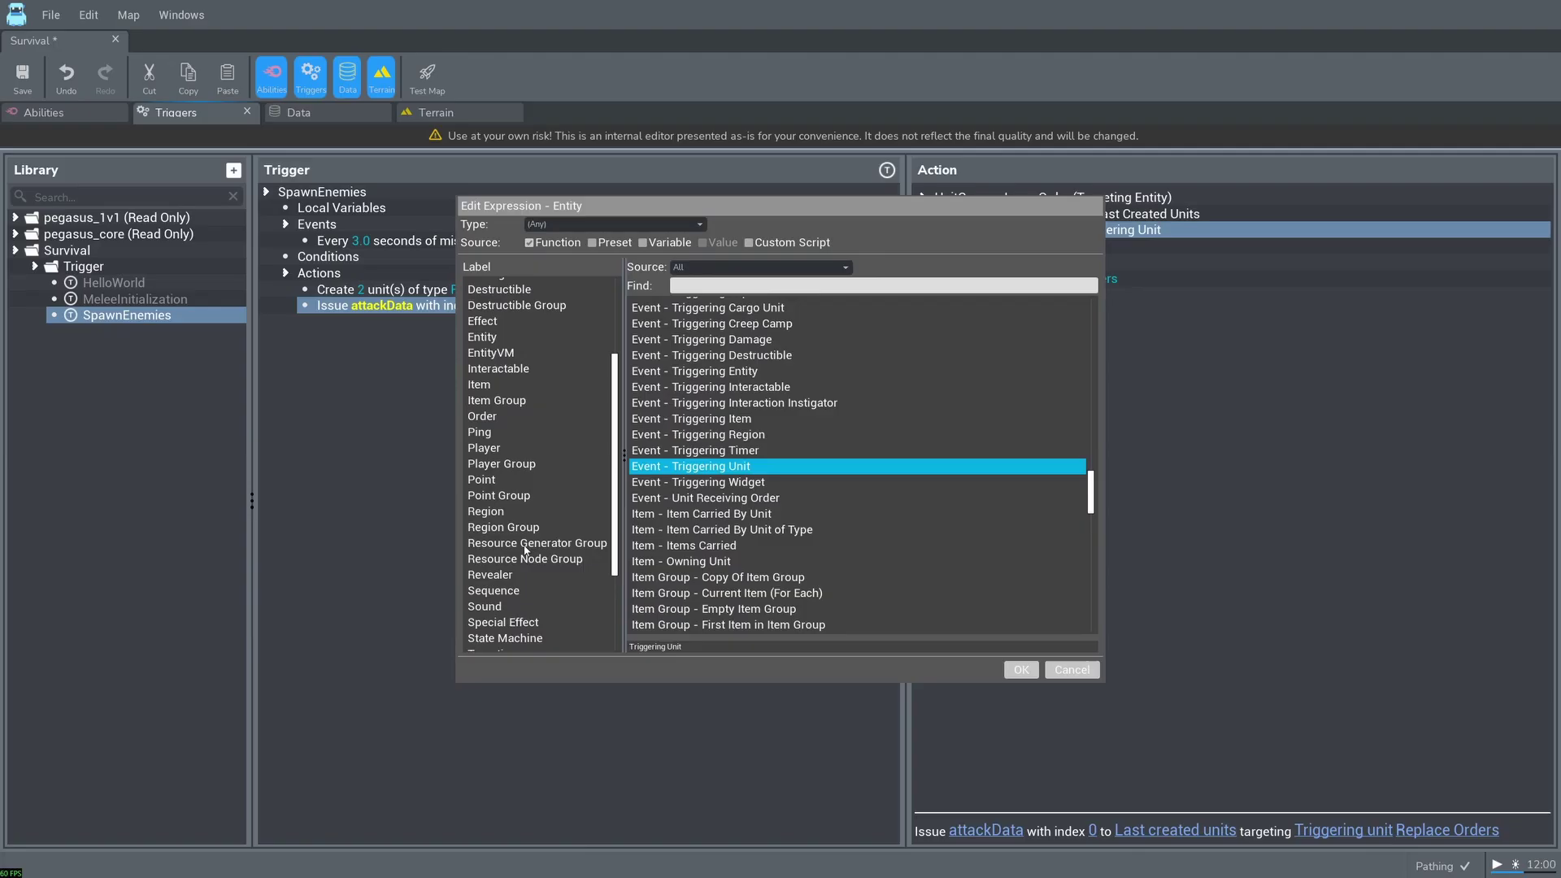
pyautogui.click(503, 599)
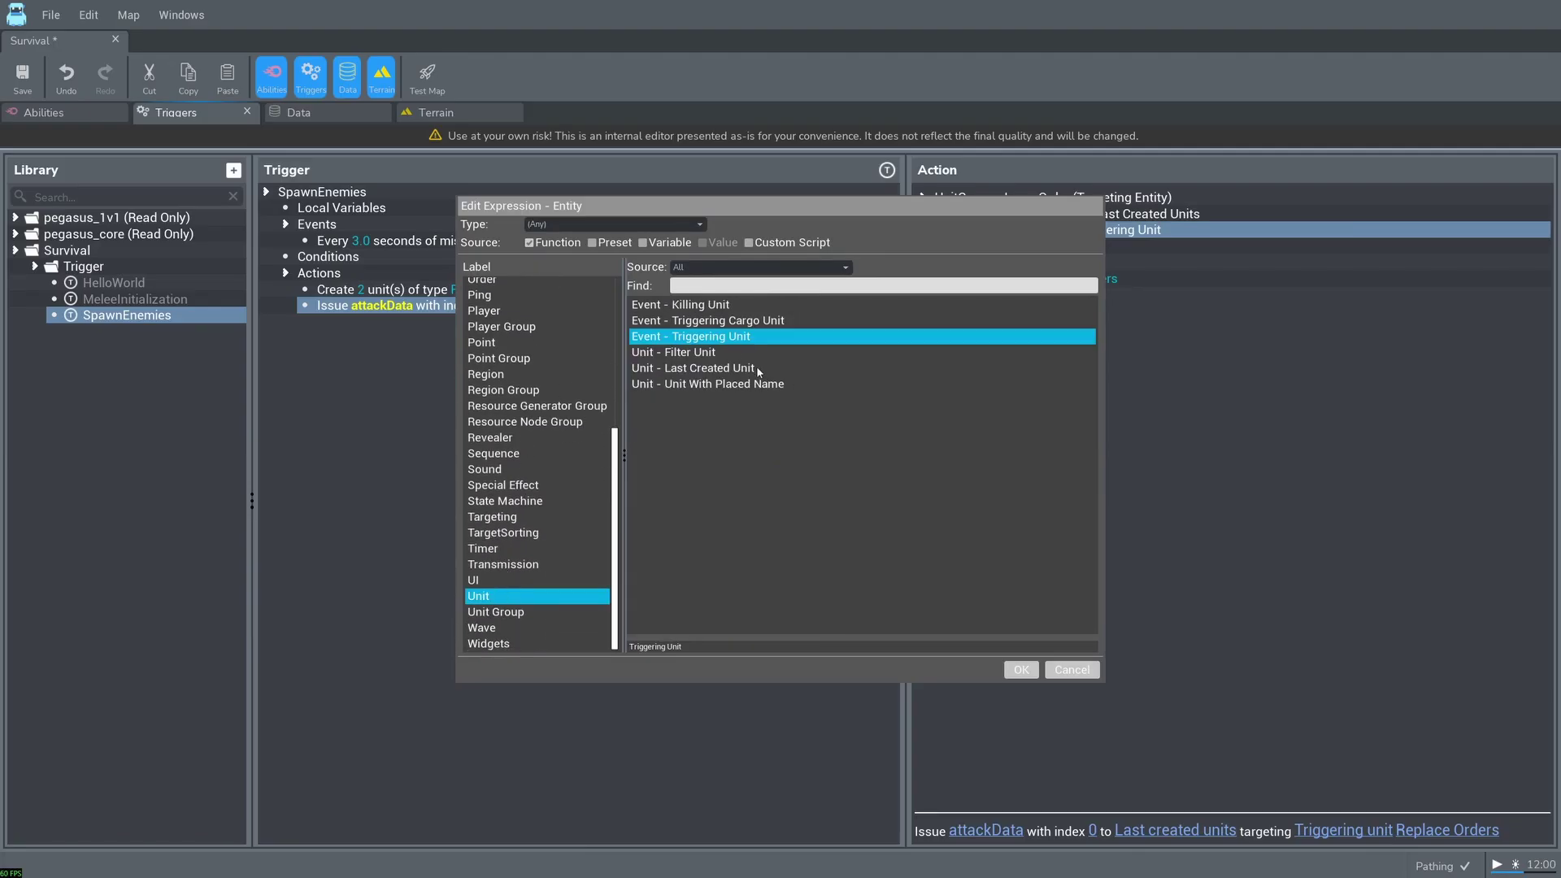
pyautogui.click(768, 383)
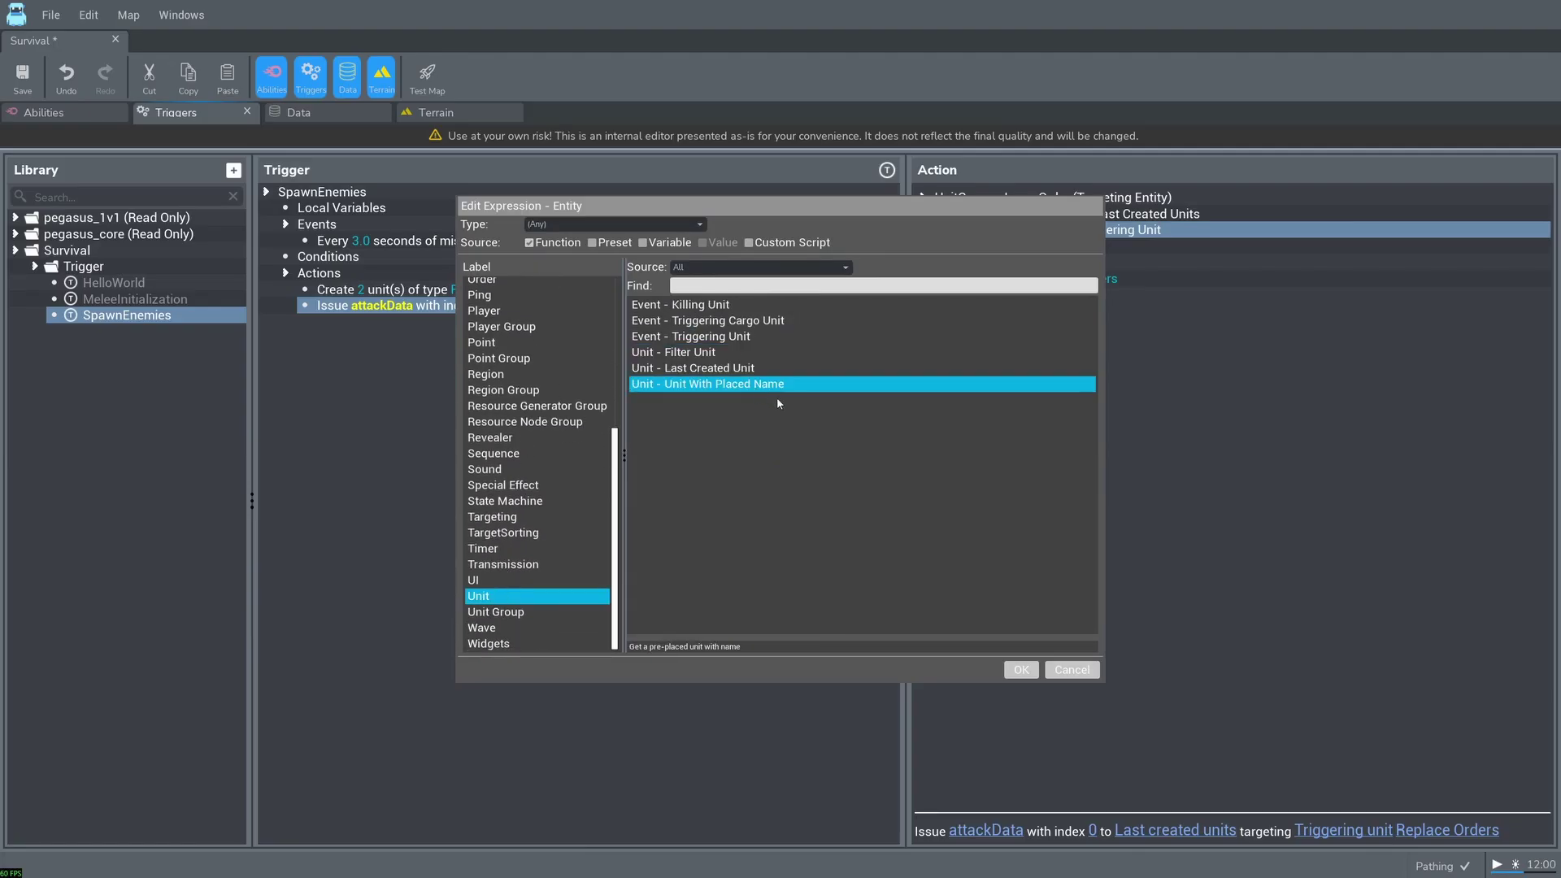
pyautogui.click(1018, 668)
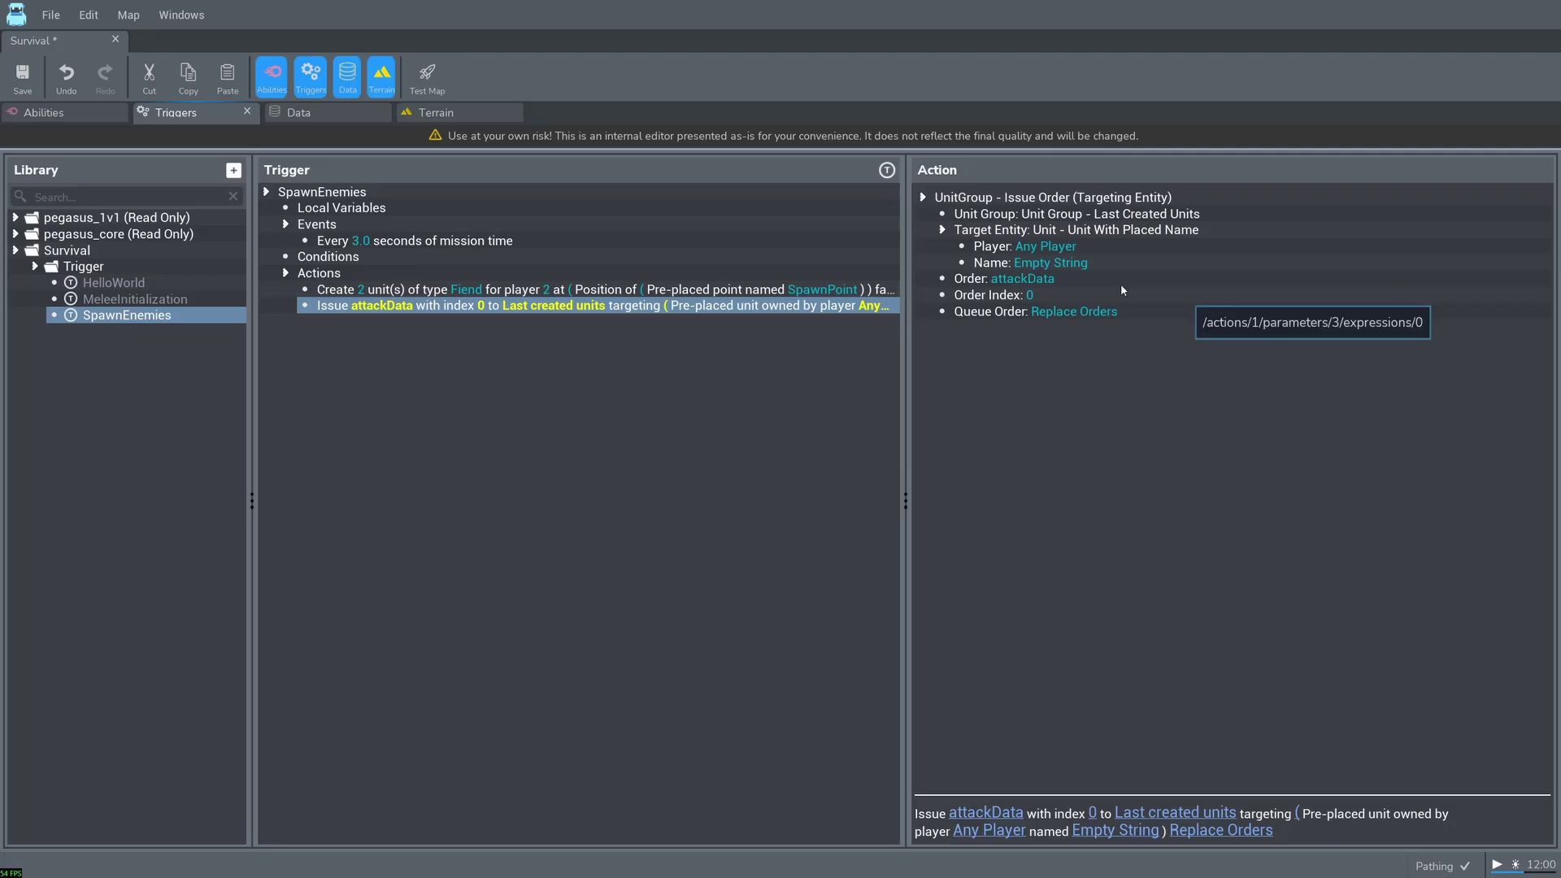
# Step: Give the hero Amara the placed name Hero
pyautogui.click(448, 112)
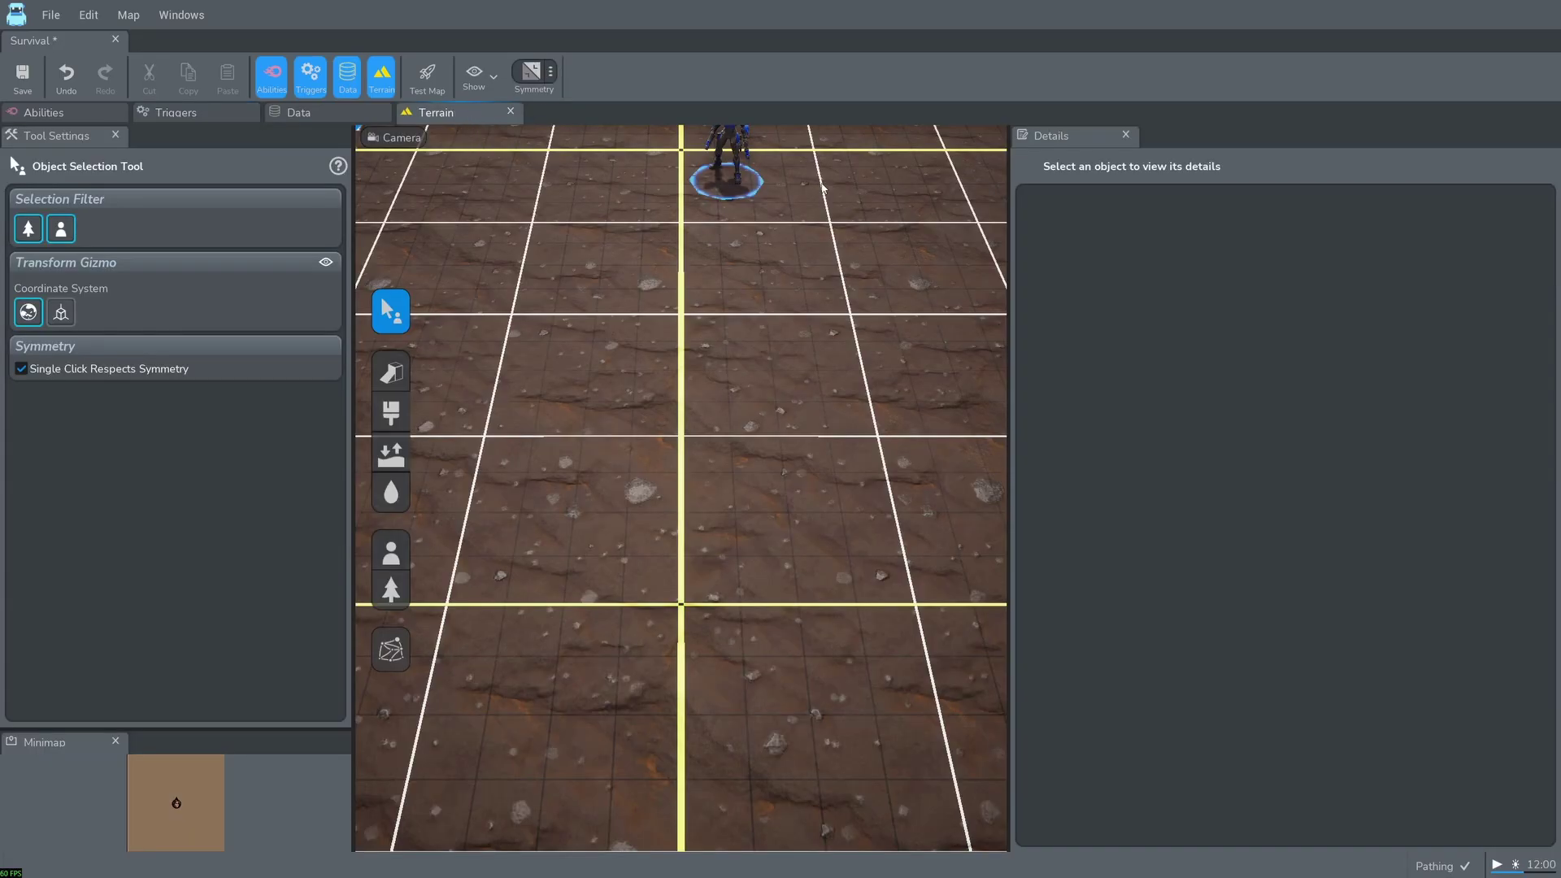
pyautogui.click(694, 317)
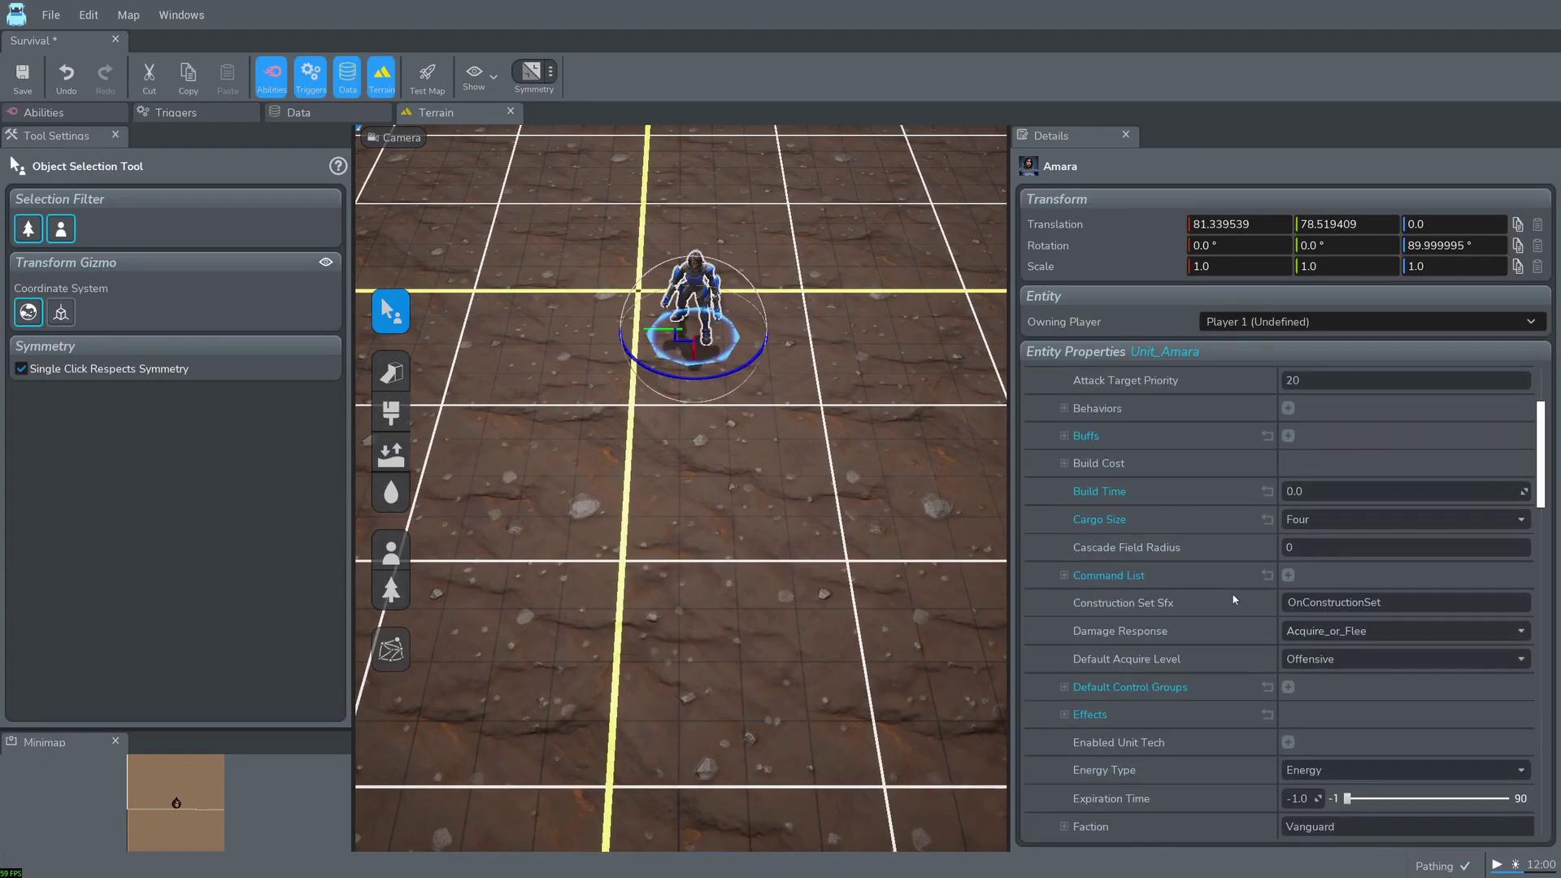
pyautogui.scroll(-10, 1233, 600)
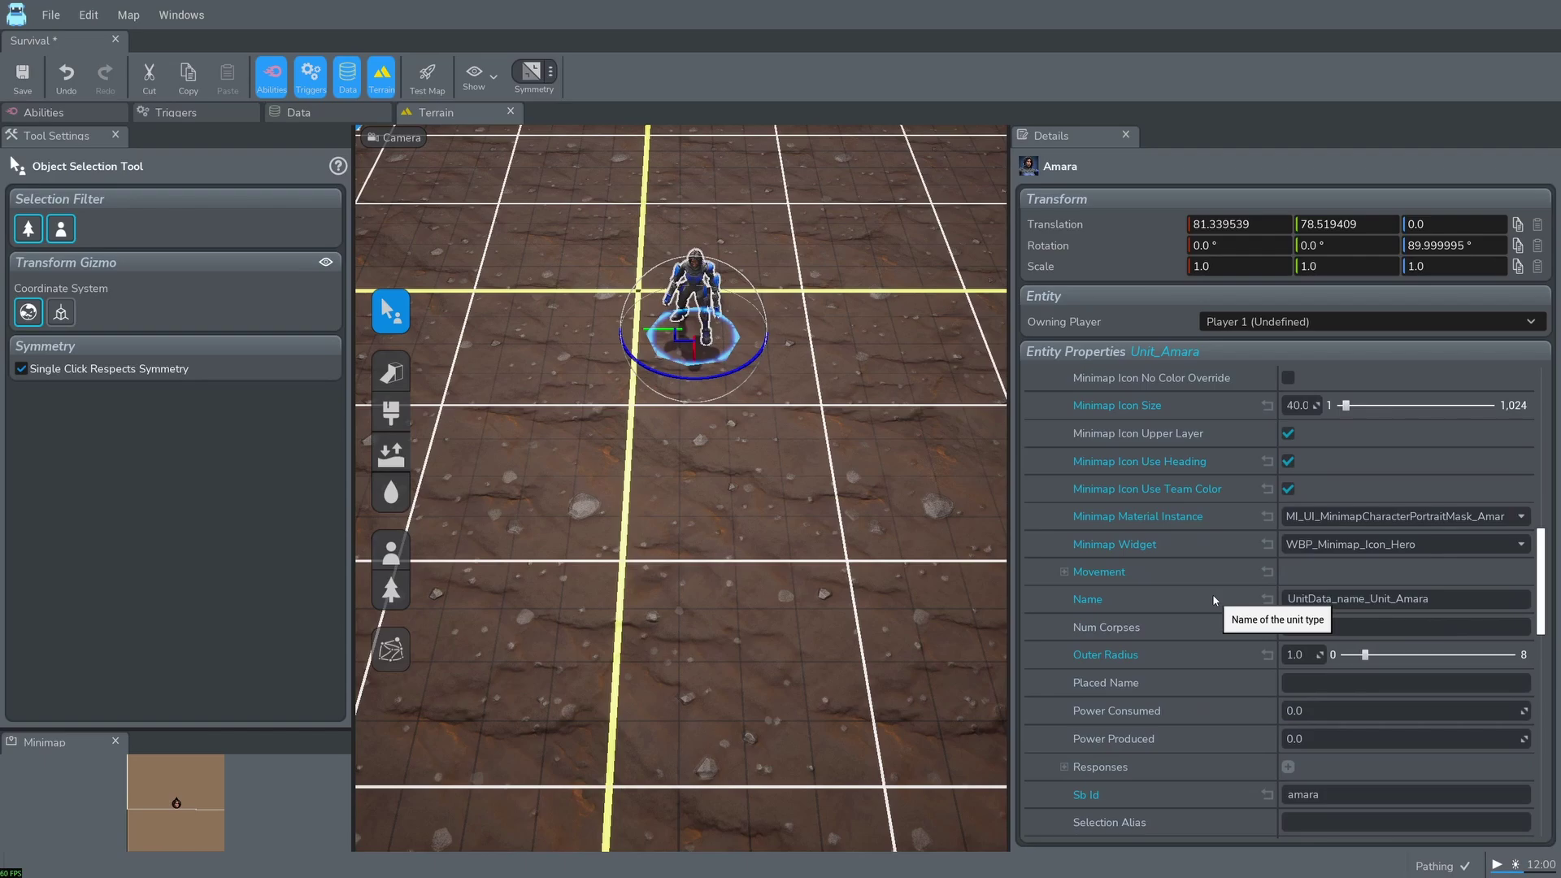
pyautogui.scroll(-3, 1211, 647)
pyautogui.click(1332, 607)
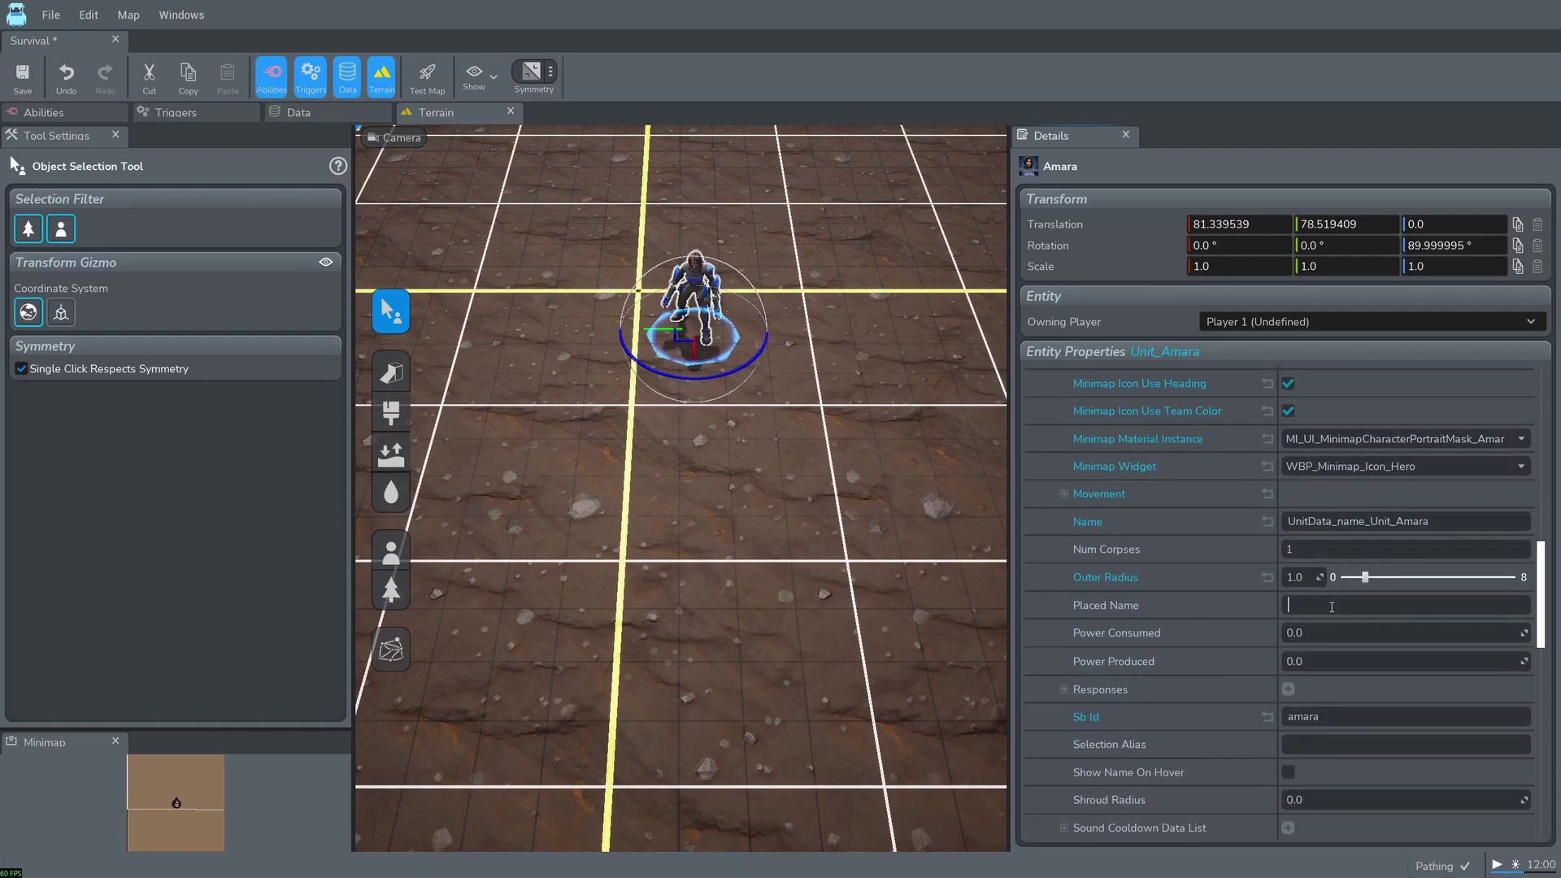
pyautogui.write('Hero')
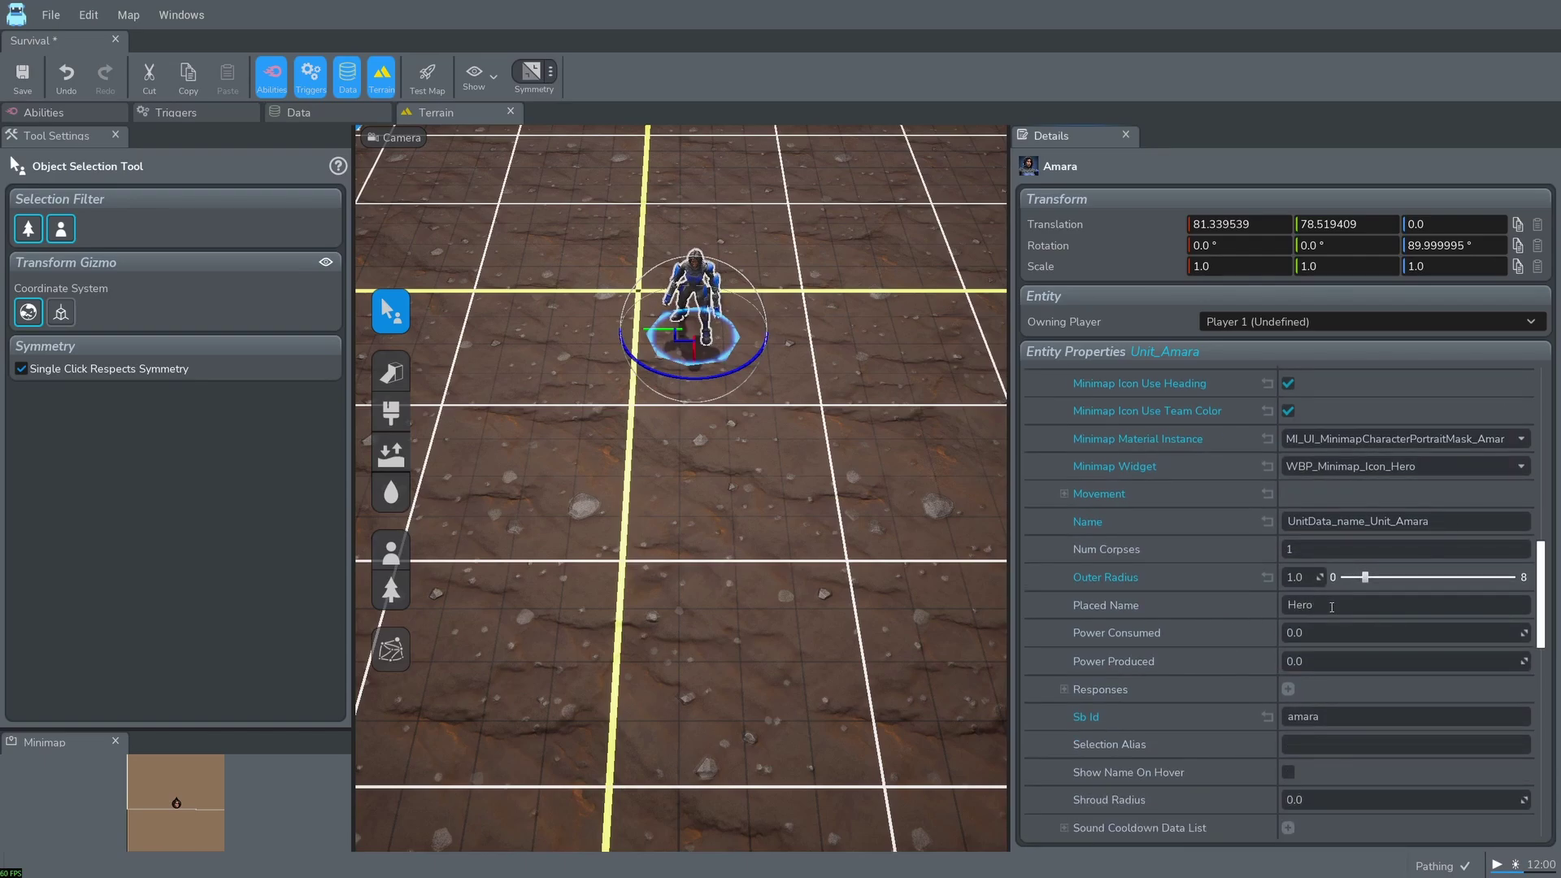
# Step: Set the attack order's target unit name to Hero
pyautogui.click(191, 112)
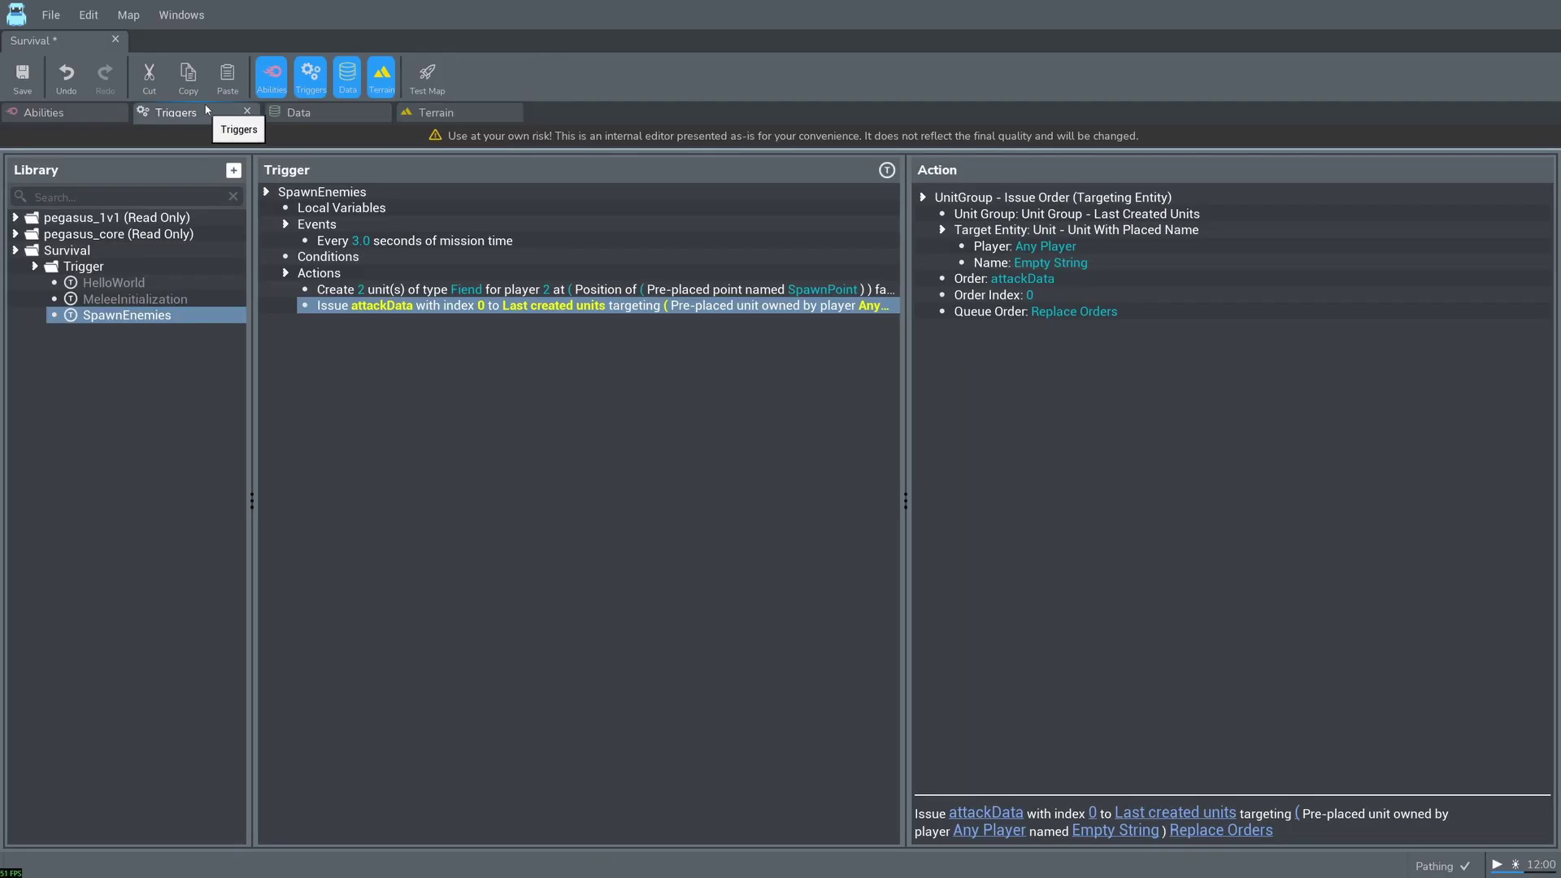
pyautogui.doubleClick(1075, 264)
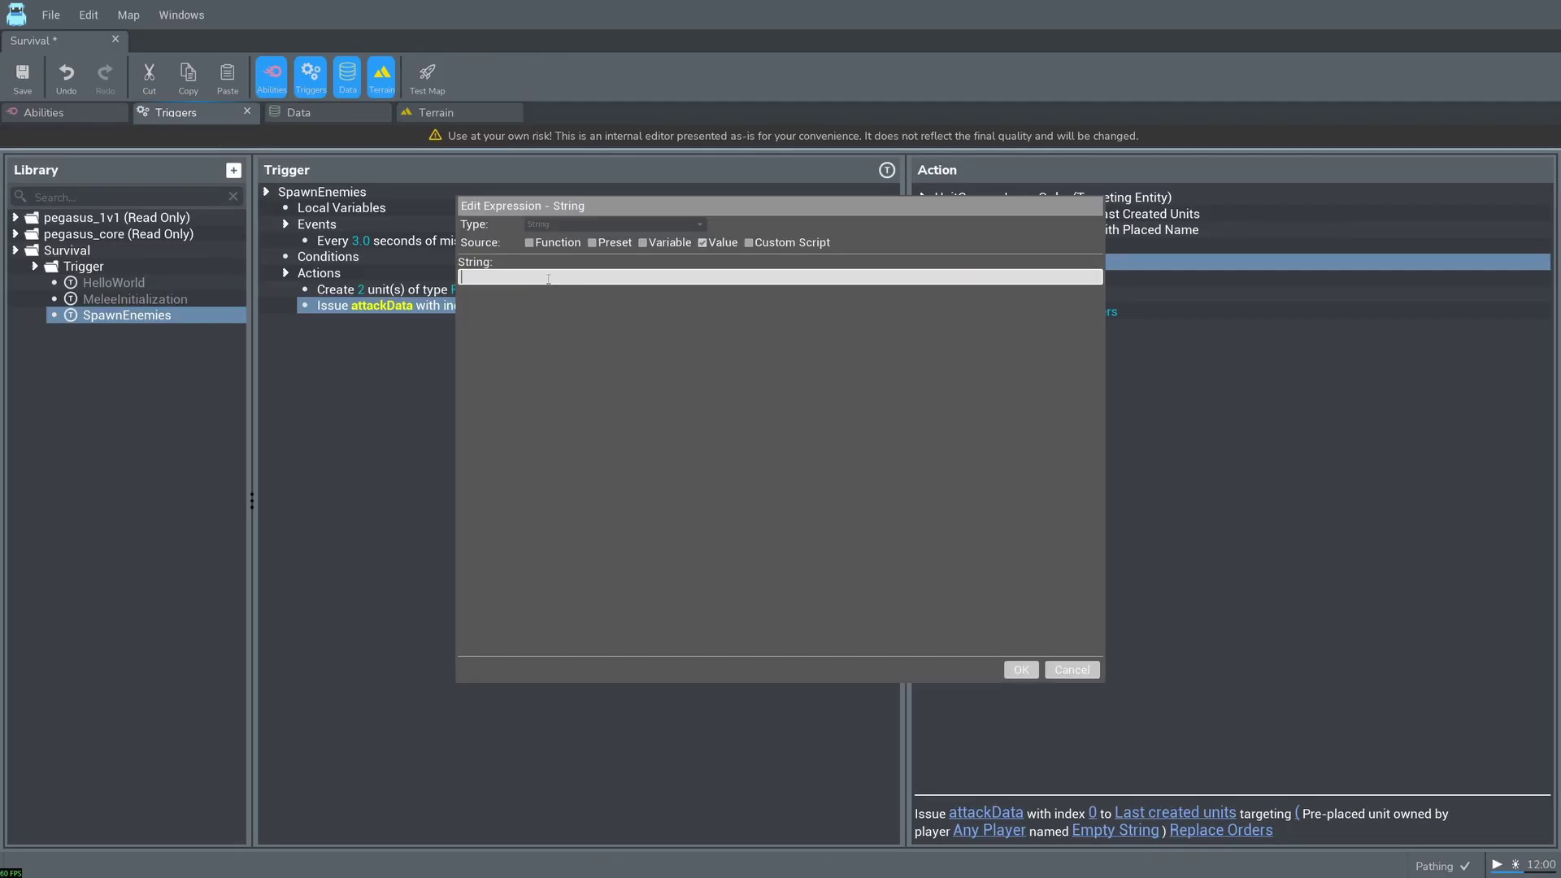
pyautogui.write('op')
pyautogui.click(1021, 669)
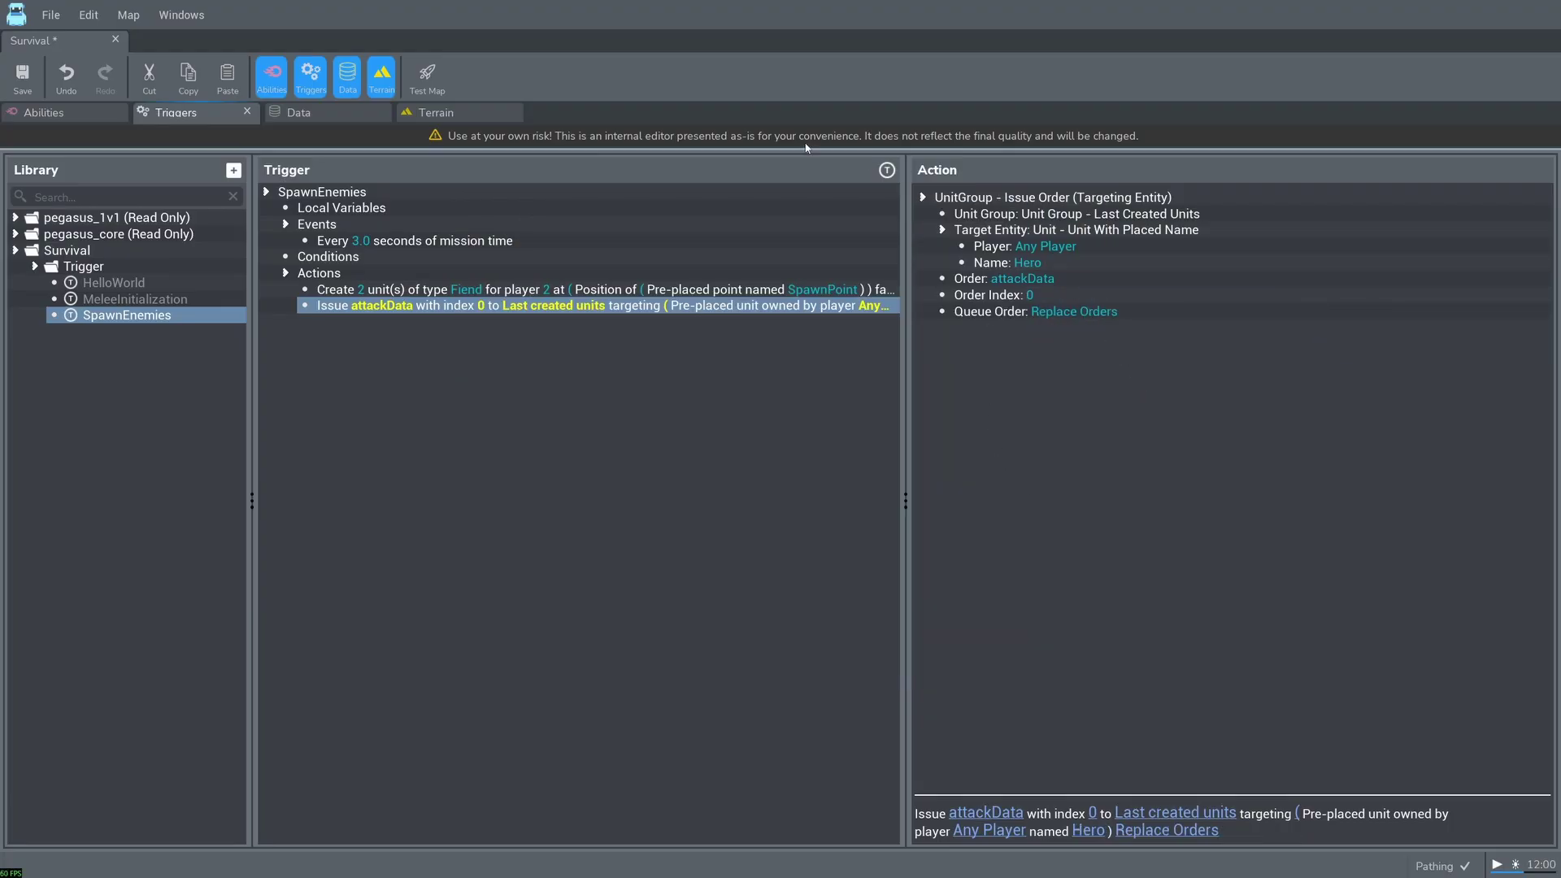
# Step: Launch a test run, move Amara east past the enemies and order her to attack
pyautogui.hotkey('ctrl', 'F9')
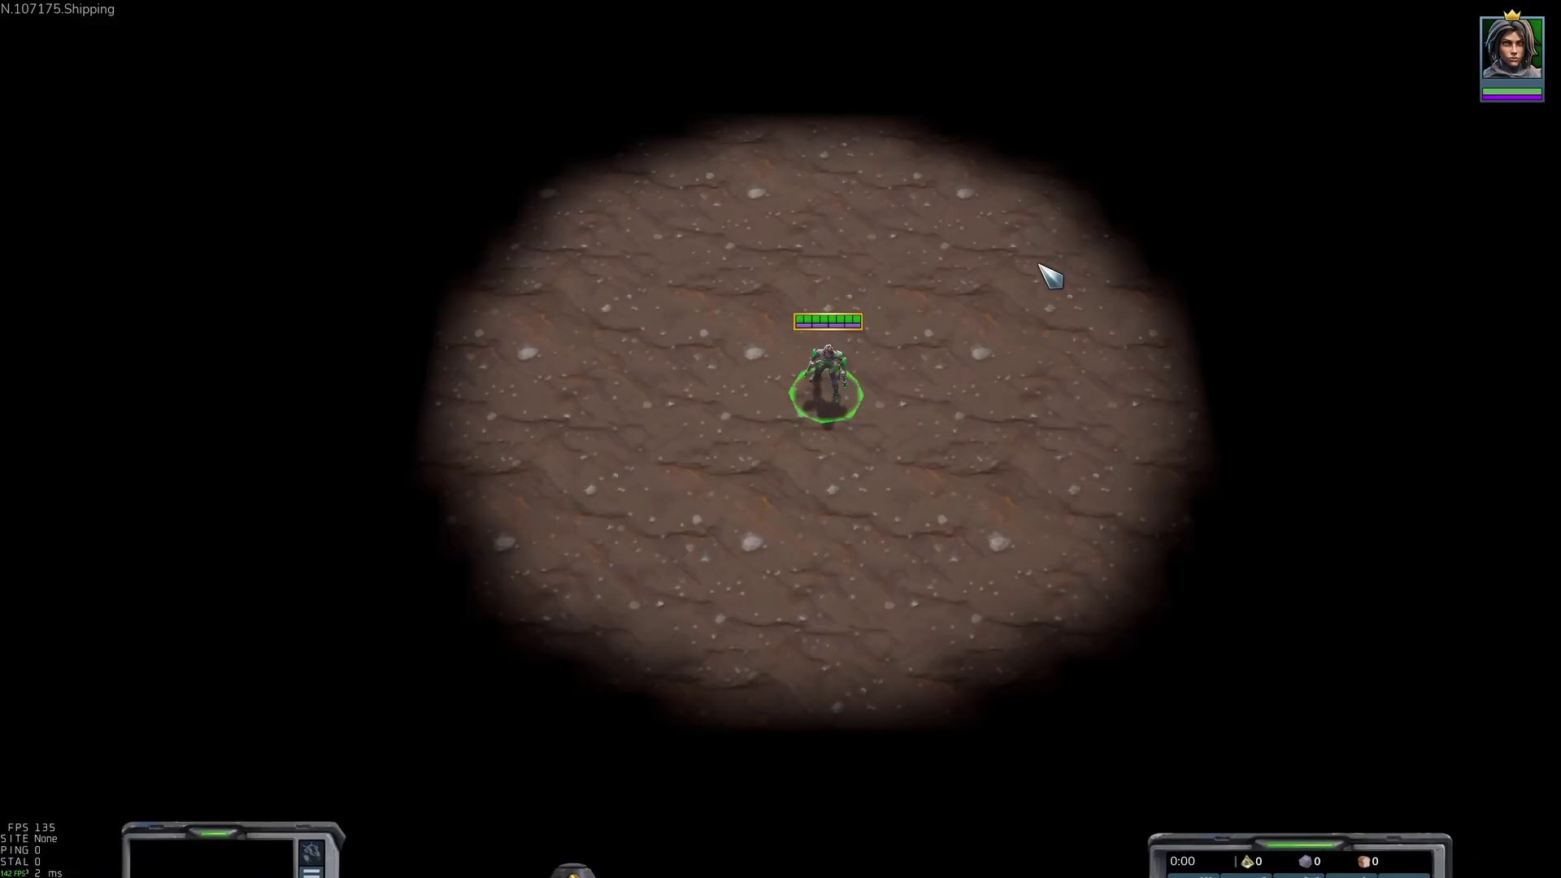
pyautogui.rightClick(844, 139)
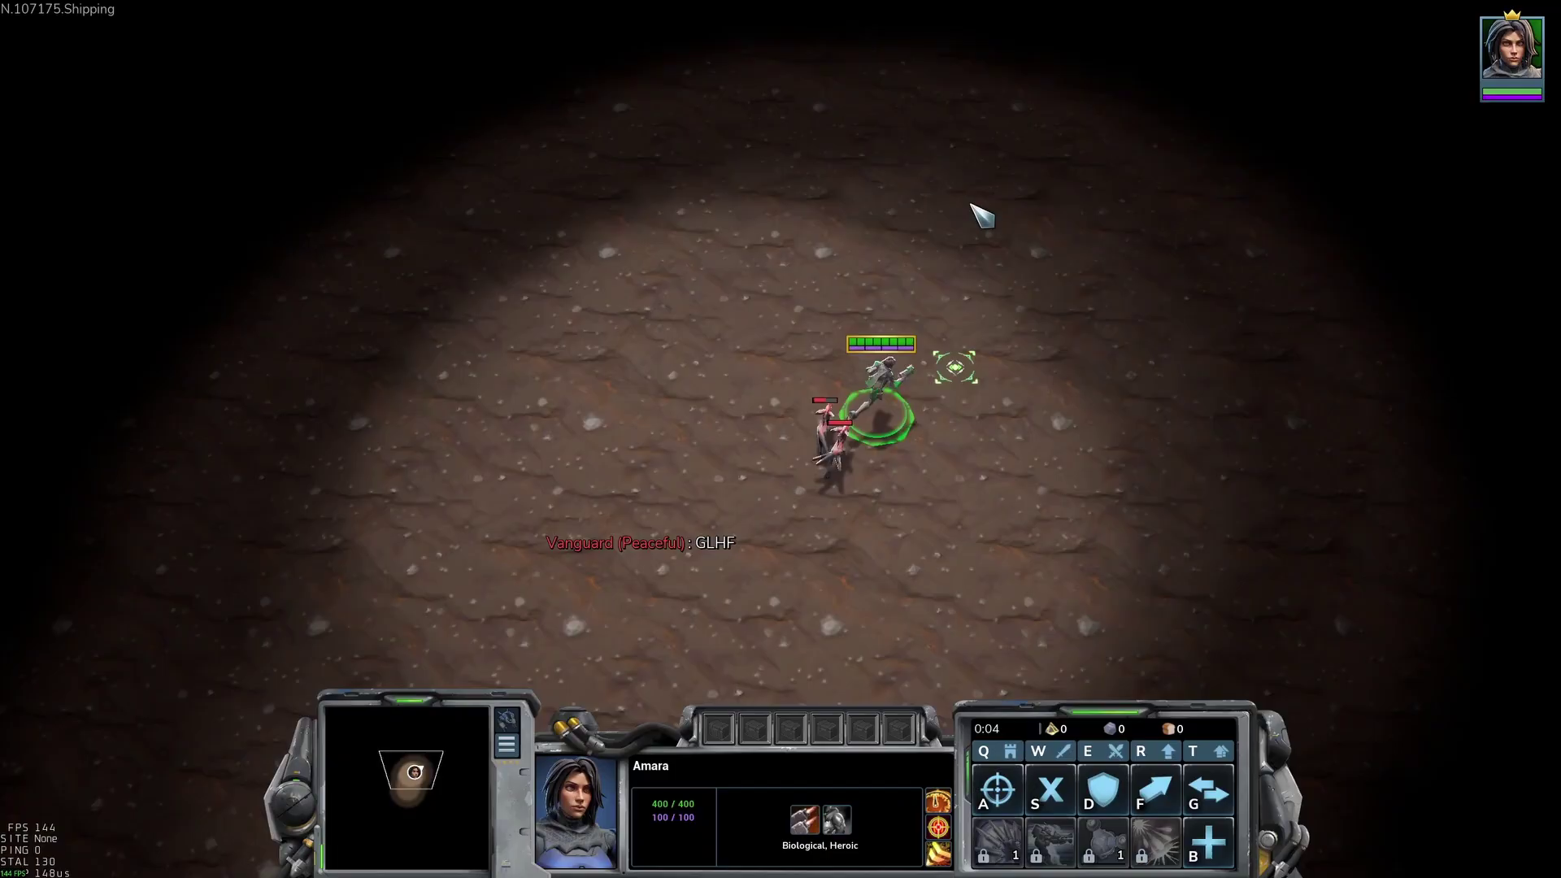
pyautogui.rightClick(970, 203)
pyautogui.rightClick(1154, 253)
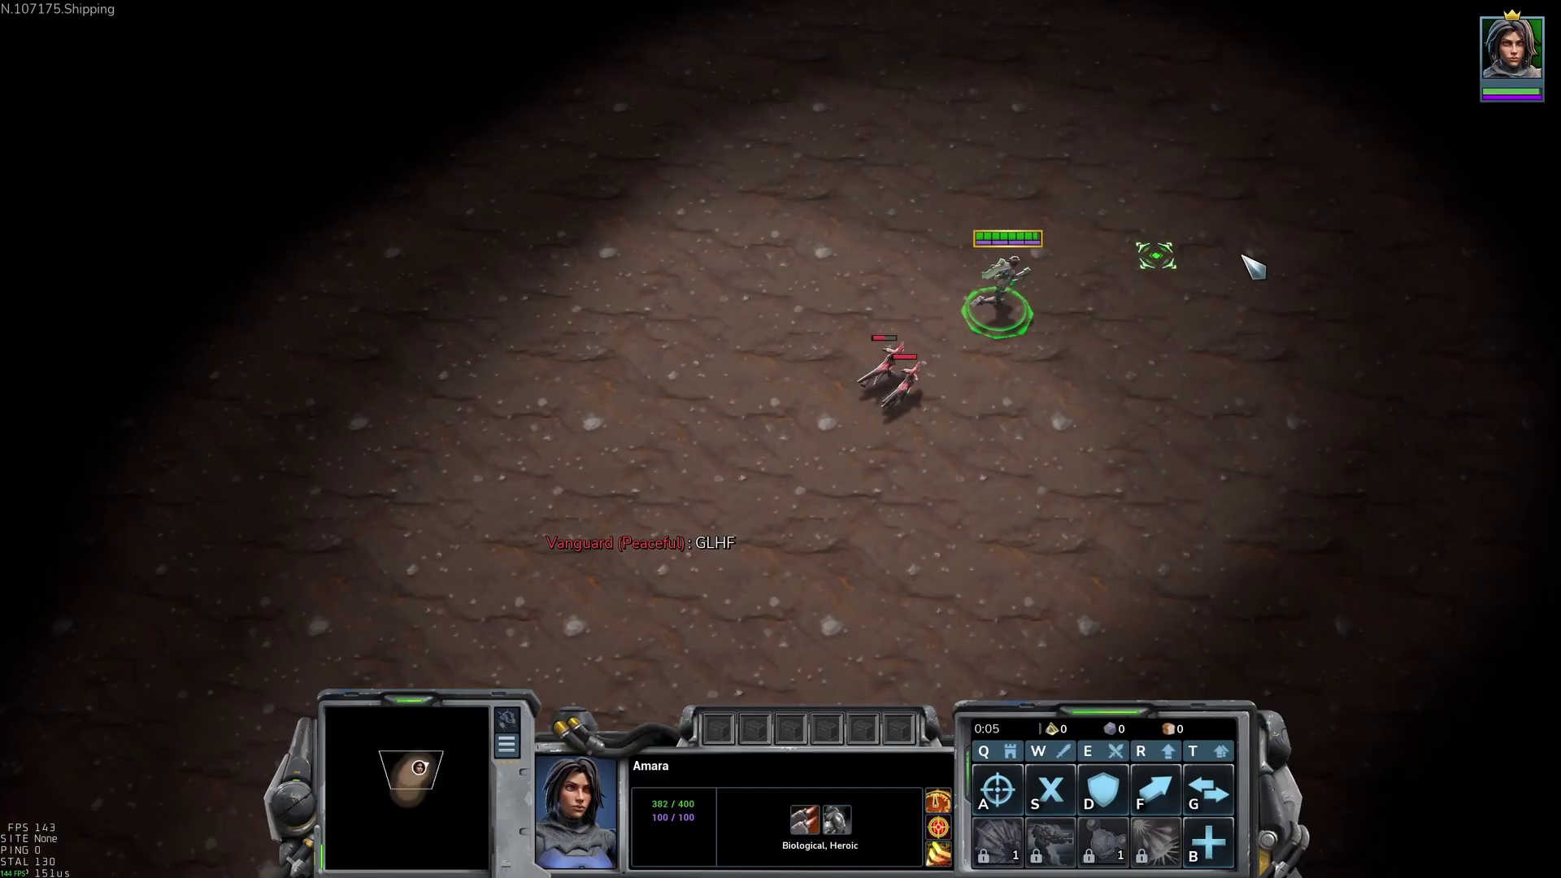
pyautogui.rightClick(1305, 260)
pyautogui.press('a')
pyautogui.click(760, 358)
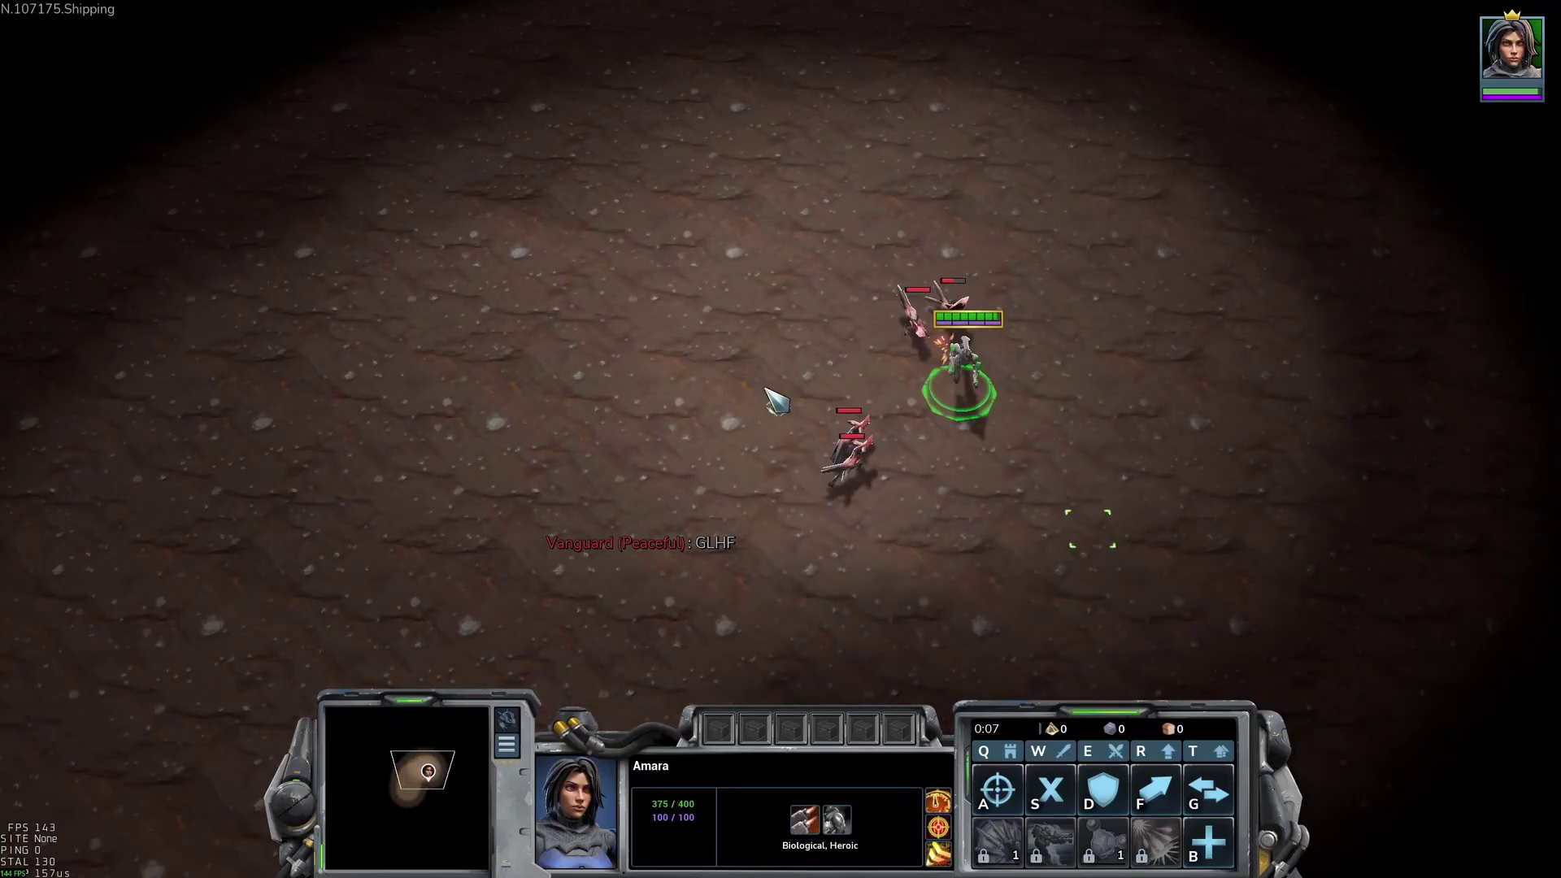
# Step: Move Amara away from the enemies, then quit the test game to the editor
pyautogui.rightClick(1167, 488)
pyautogui.rightClick(1324, 568)
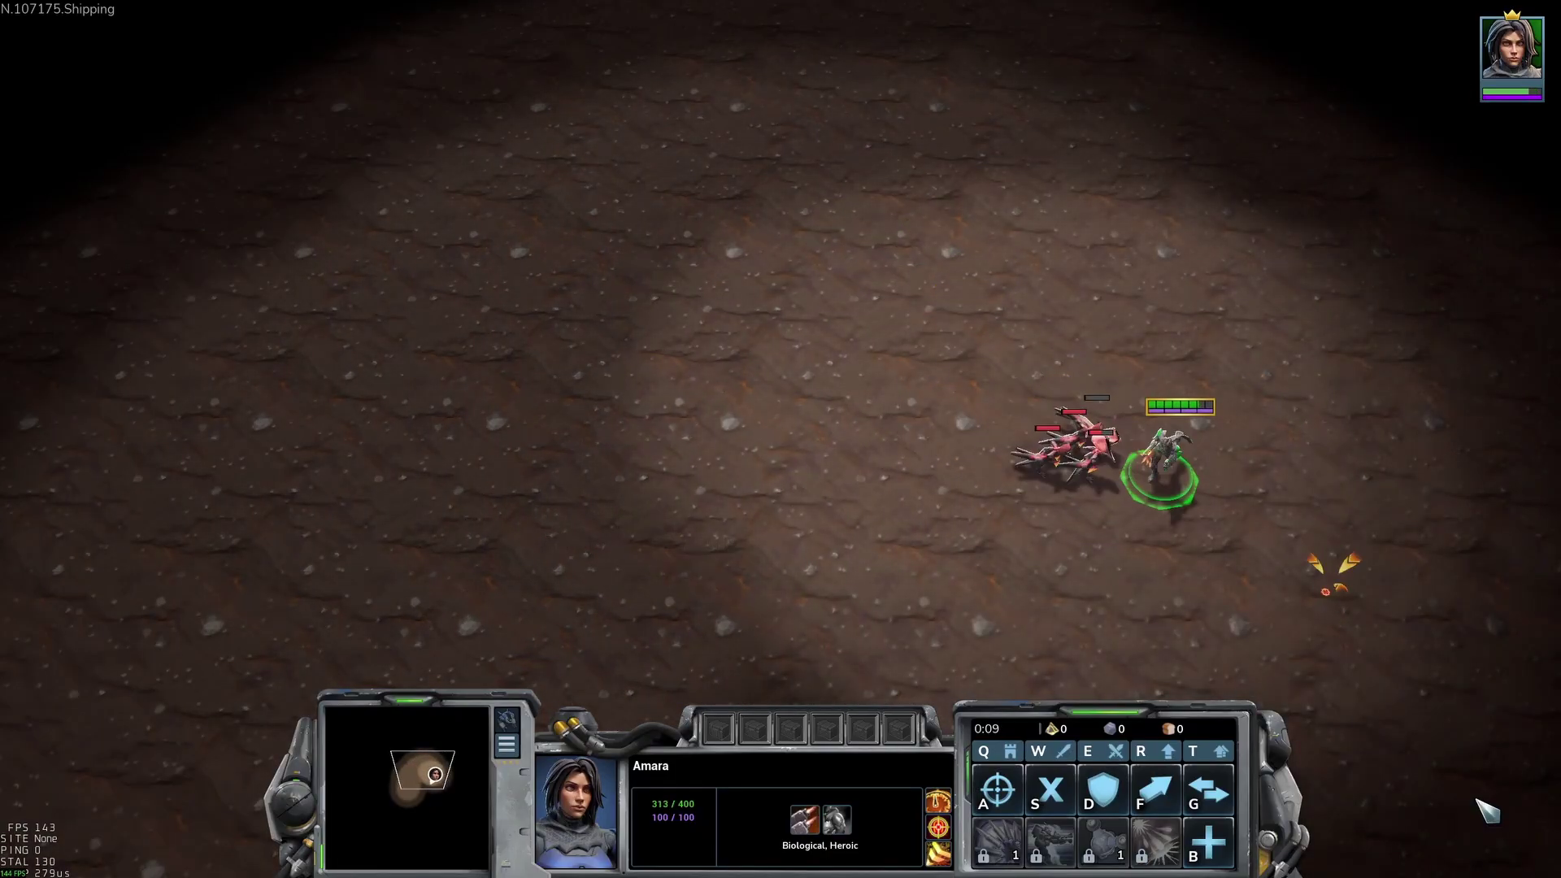
pyautogui.rightClick(1260, 537)
pyautogui.rightClick(1350, 620)
pyautogui.rightClick(1178, 526)
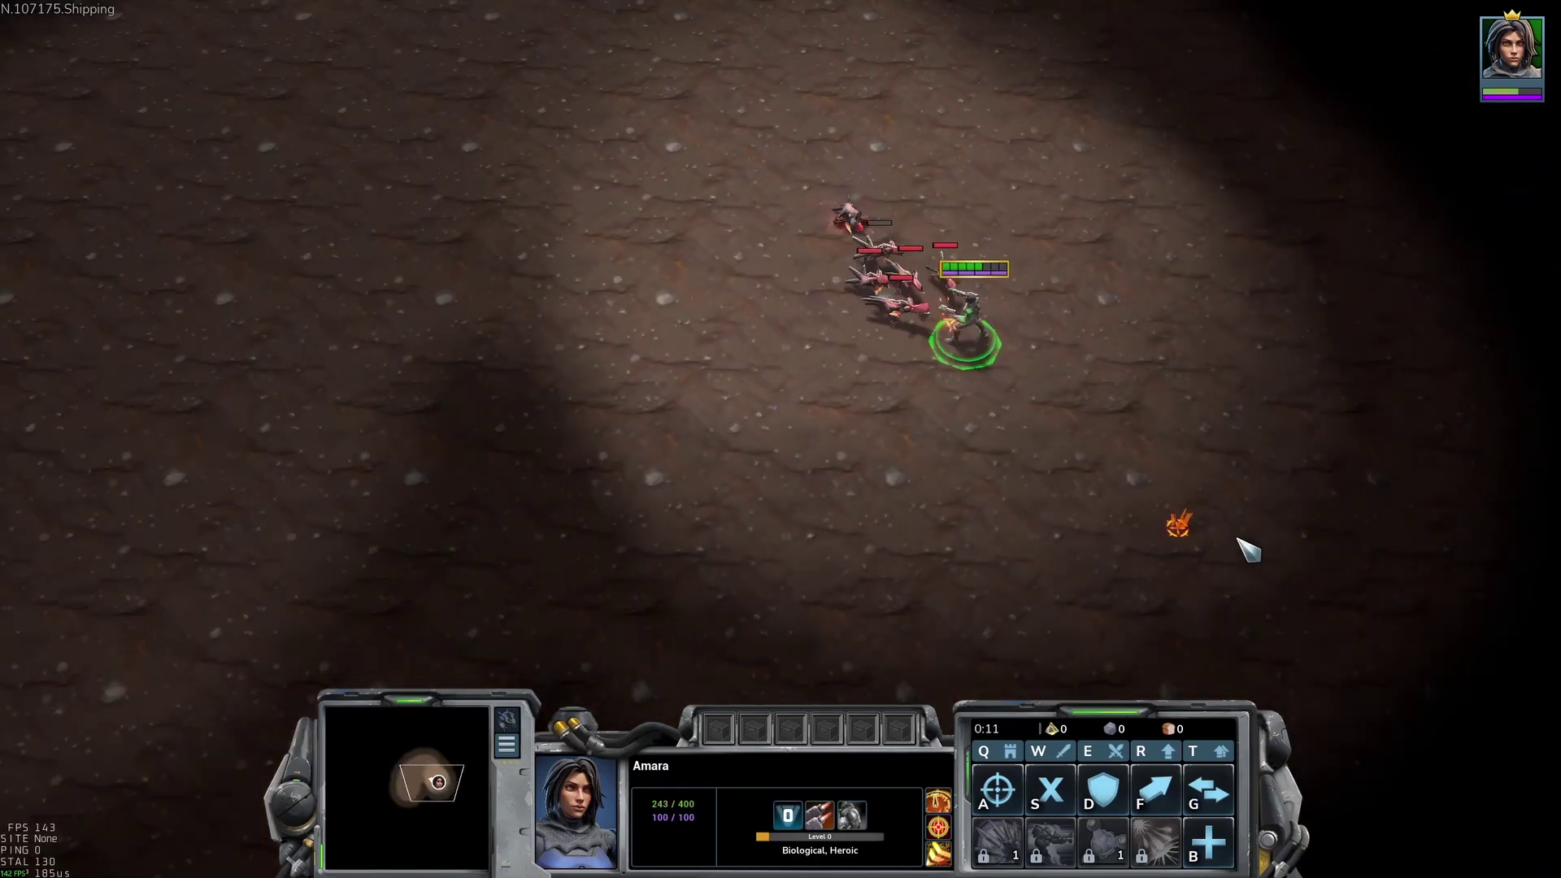
pyautogui.press('Escape')
pyautogui.click(899, 468)
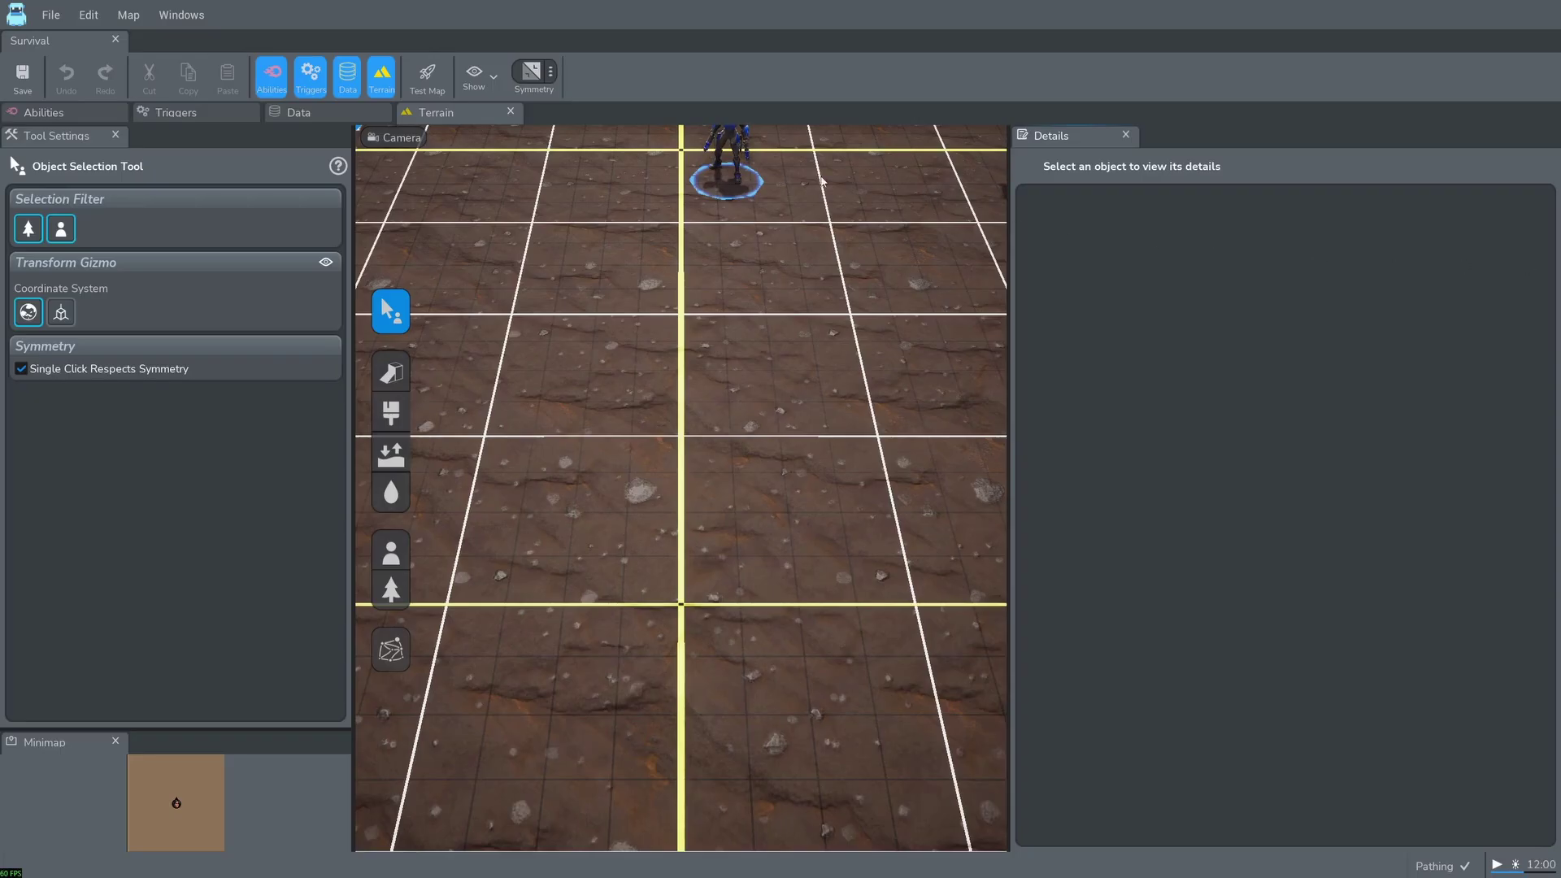
# Step: Create a new trigger named LossCondition in the Trigger folder
pyautogui.click(200, 113)
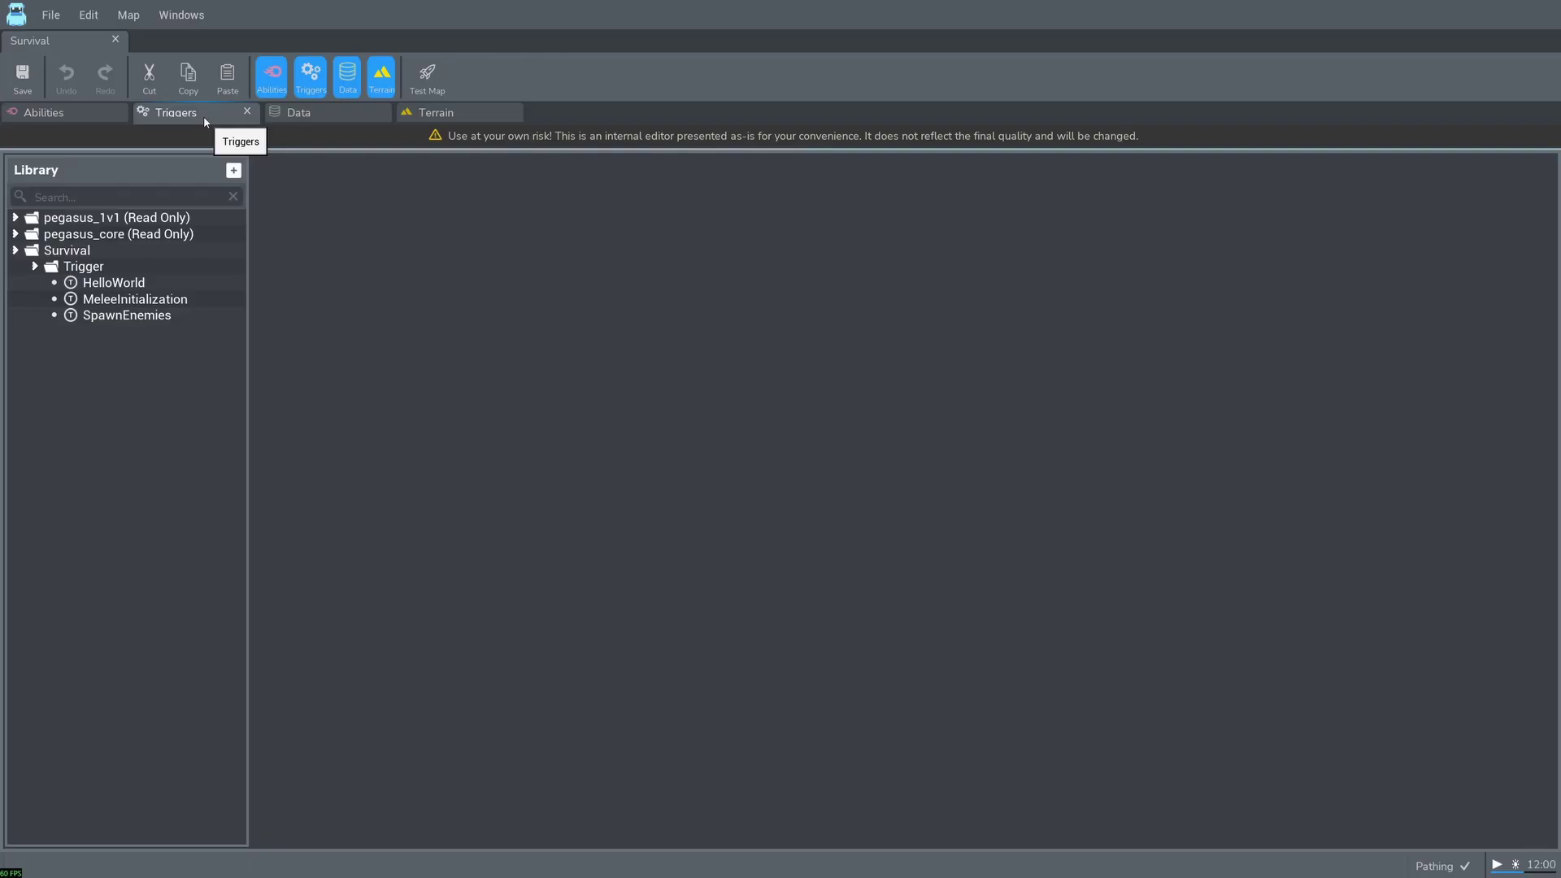
pyautogui.rightClick(121, 268)
pyautogui.click(150, 330)
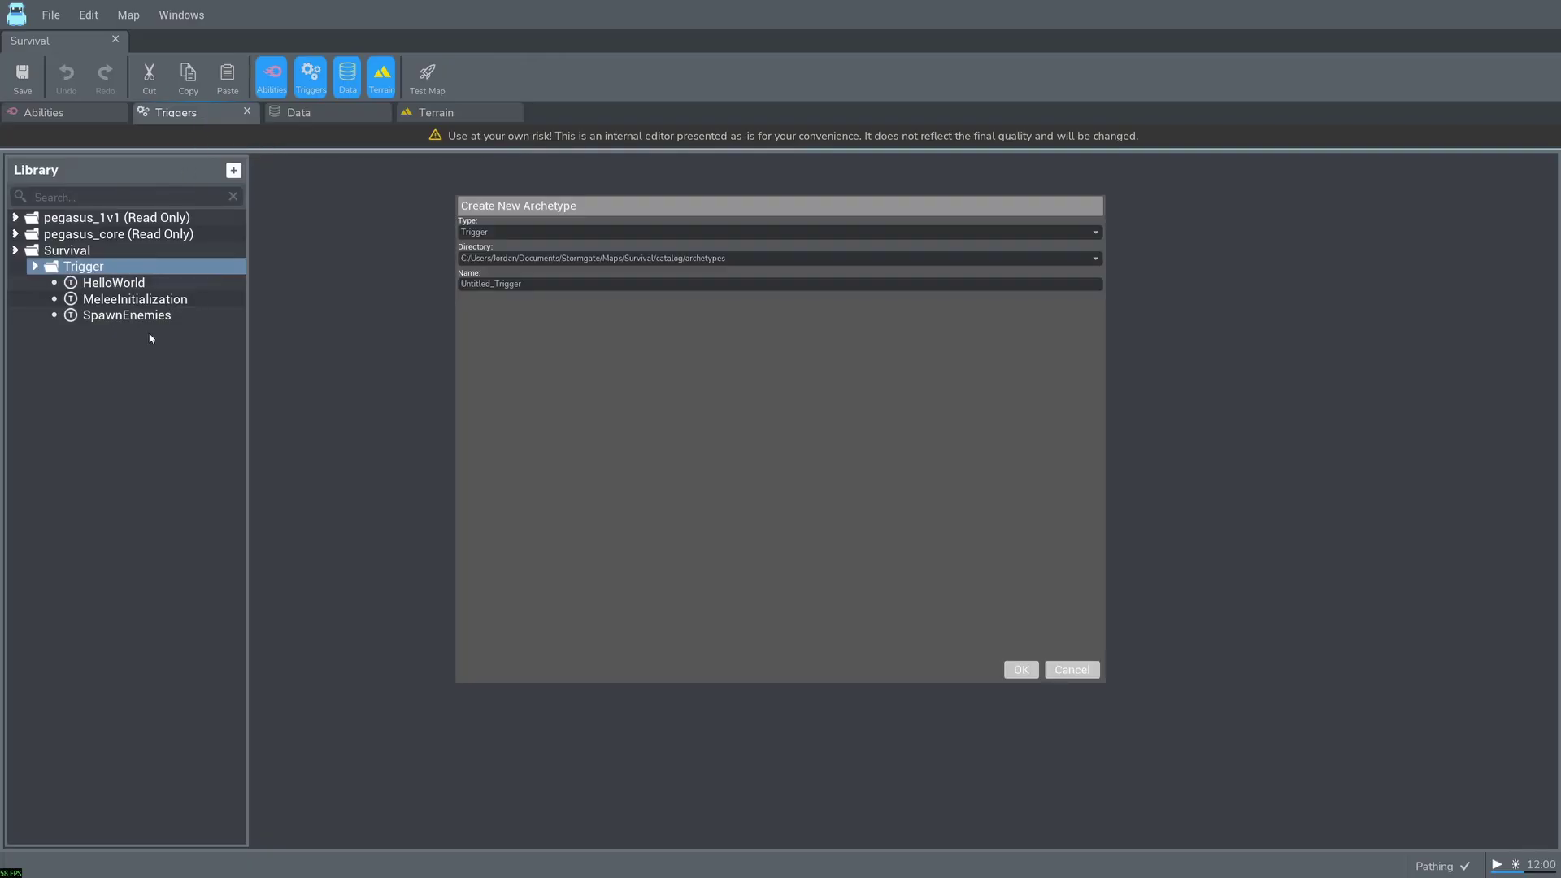
pyautogui.doubleClick(543, 281)
pyautogui.write('LossCondition')
pyautogui.click(1017, 672)
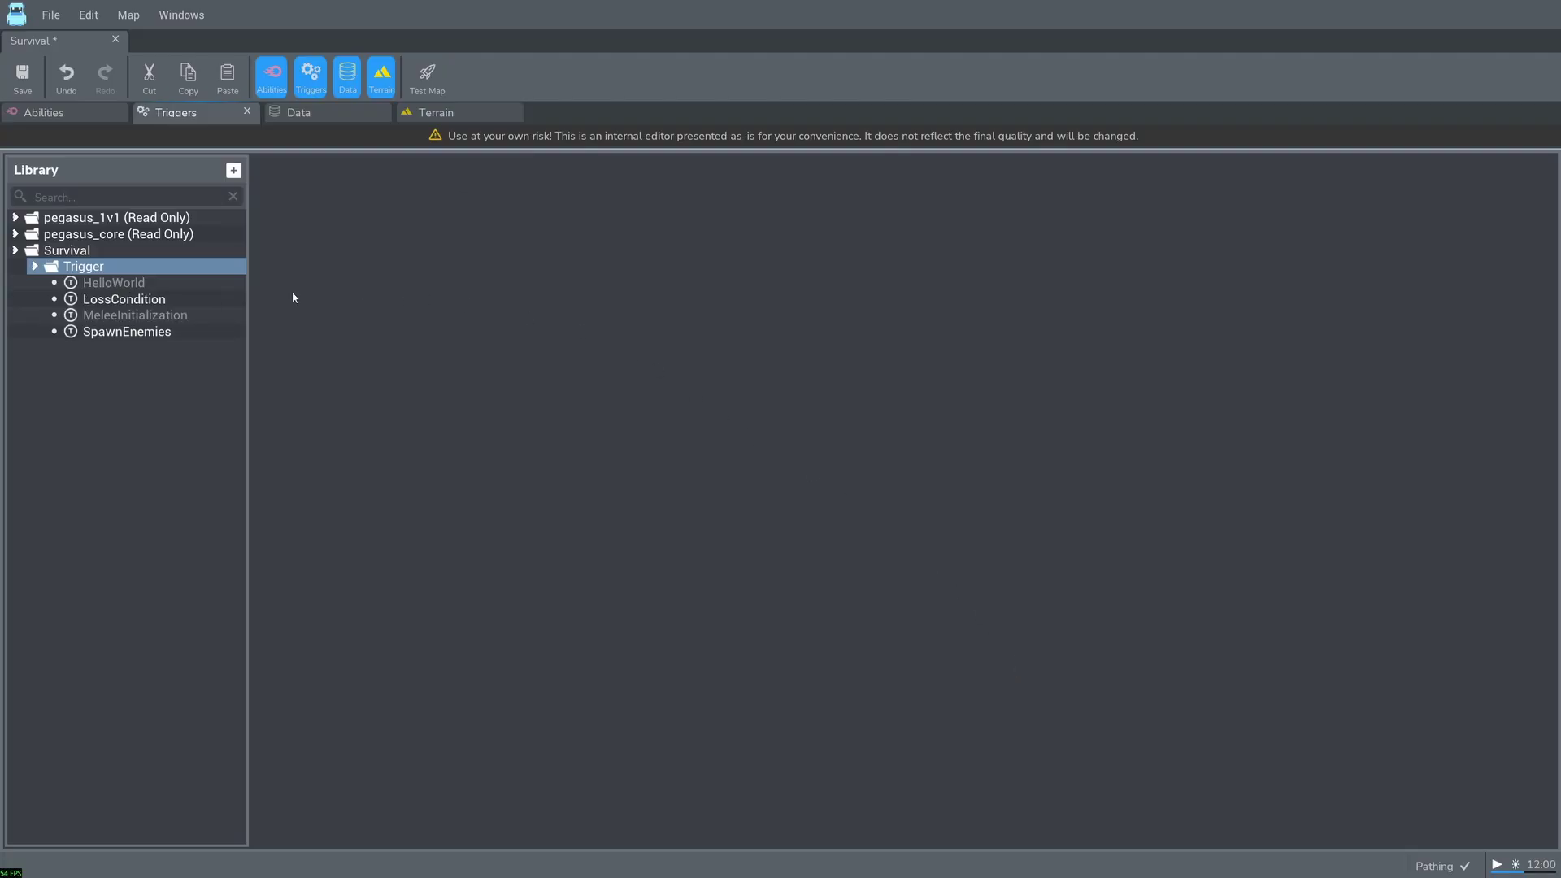
# Step: Give LossCondition a Unit - Unit Dies event for any unit
pyautogui.click(152, 298)
pyautogui.rightClick(343, 226)
pyautogui.click(370, 232)
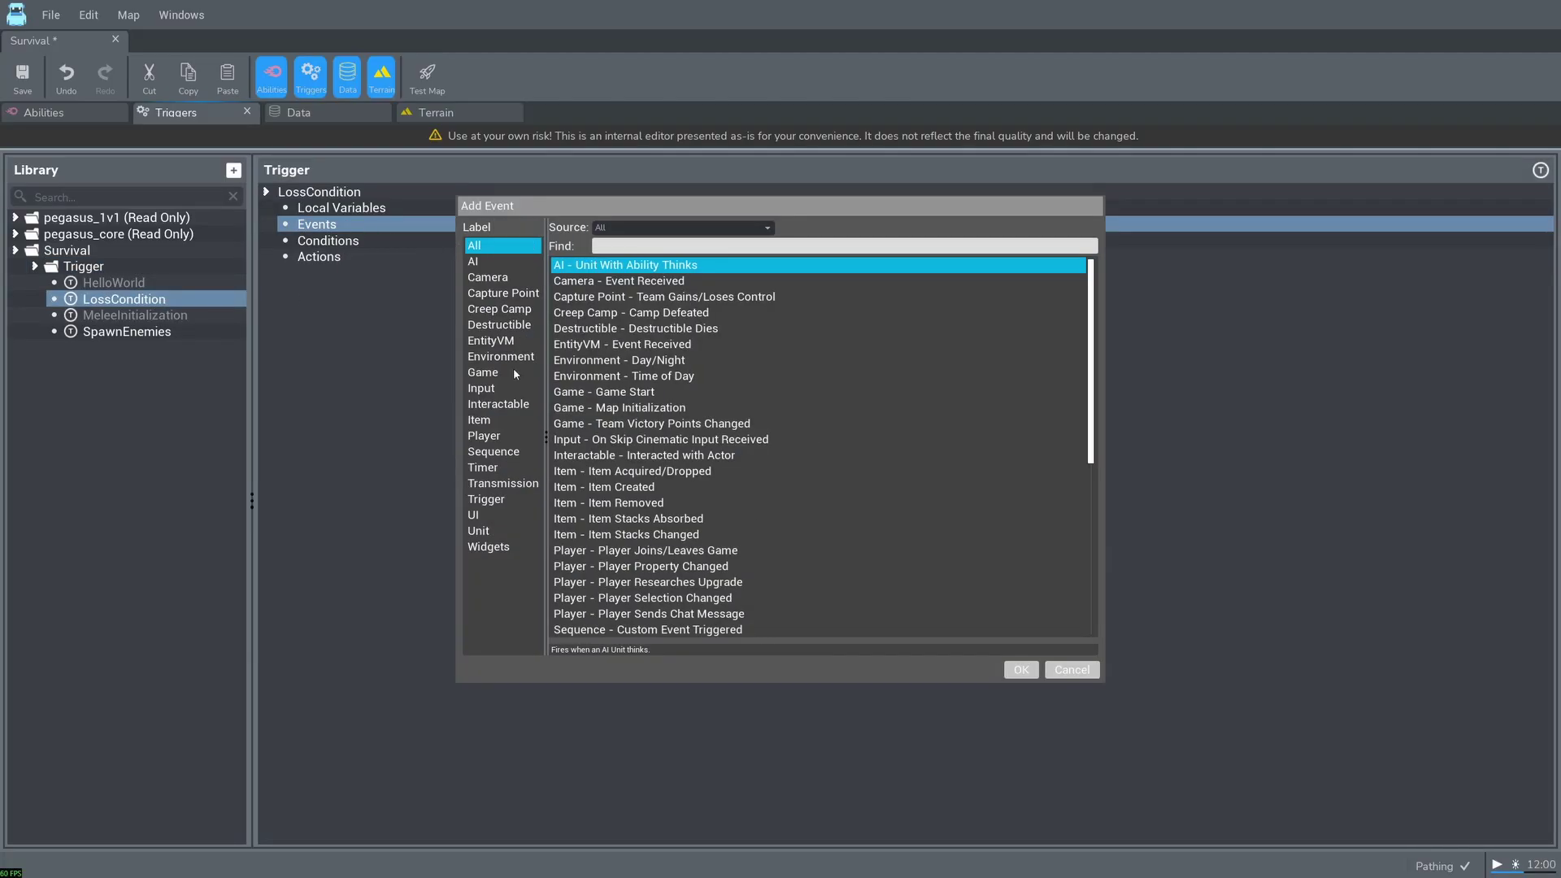
pyautogui.click(488, 530)
pyautogui.click(618, 297)
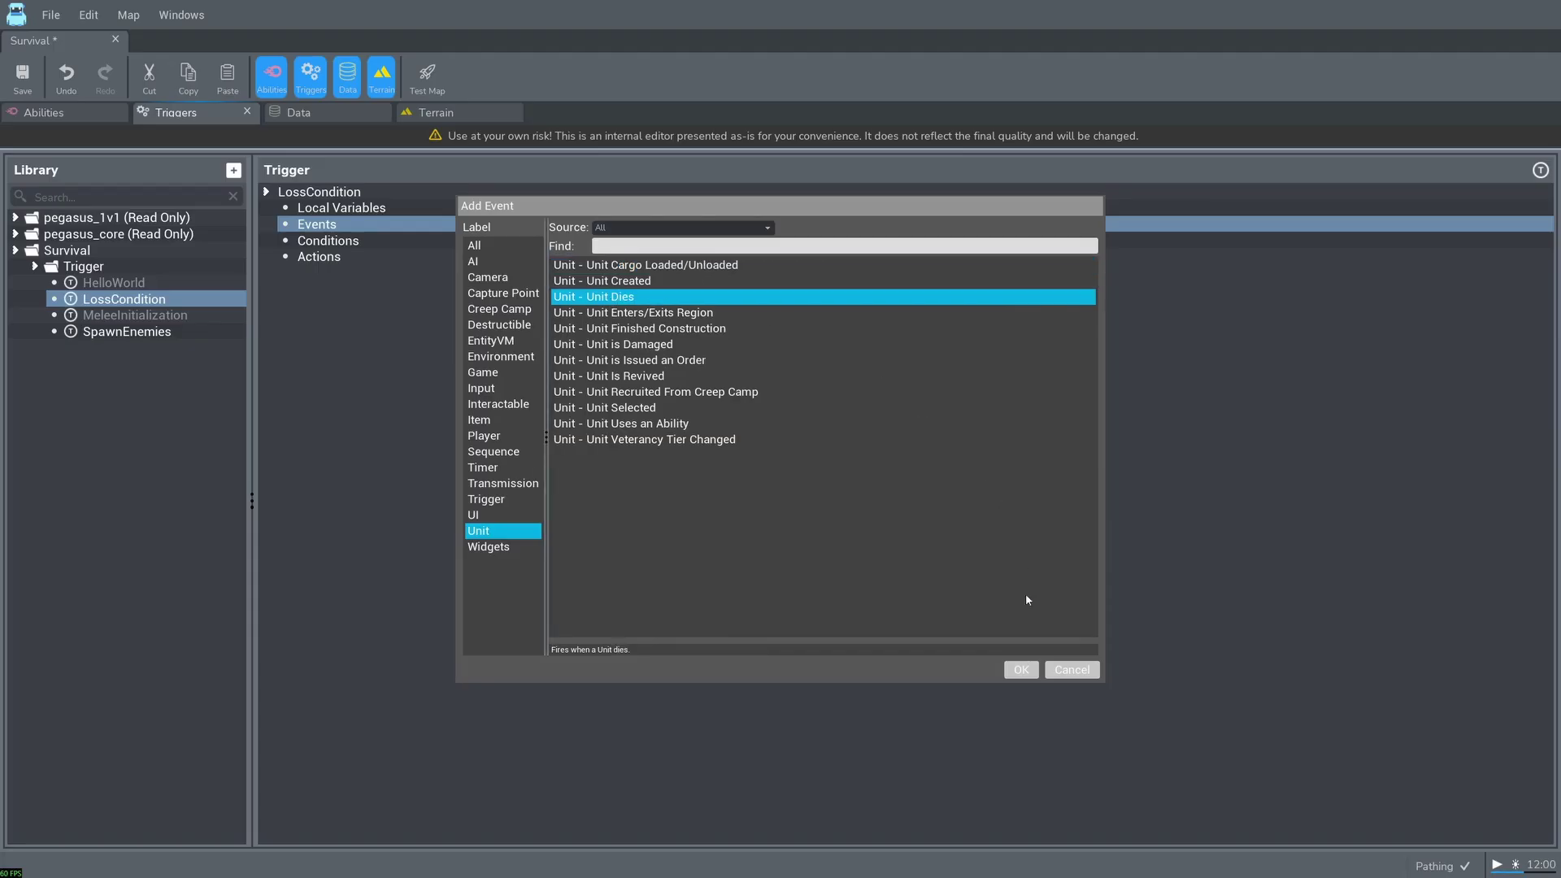
pyautogui.click(1019, 670)
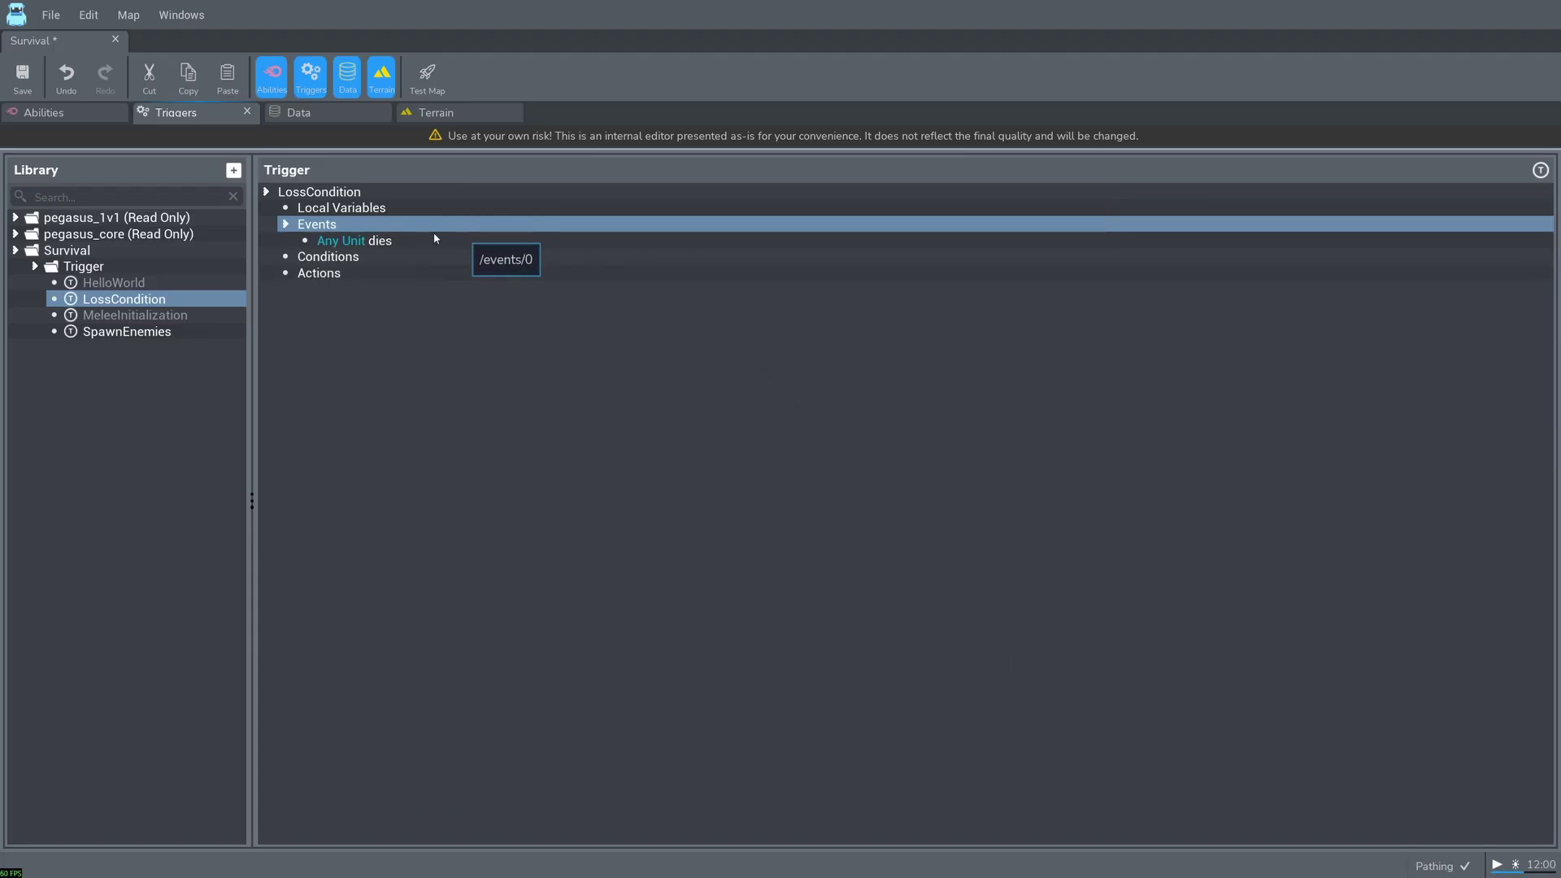
pyautogui.click(355, 260)
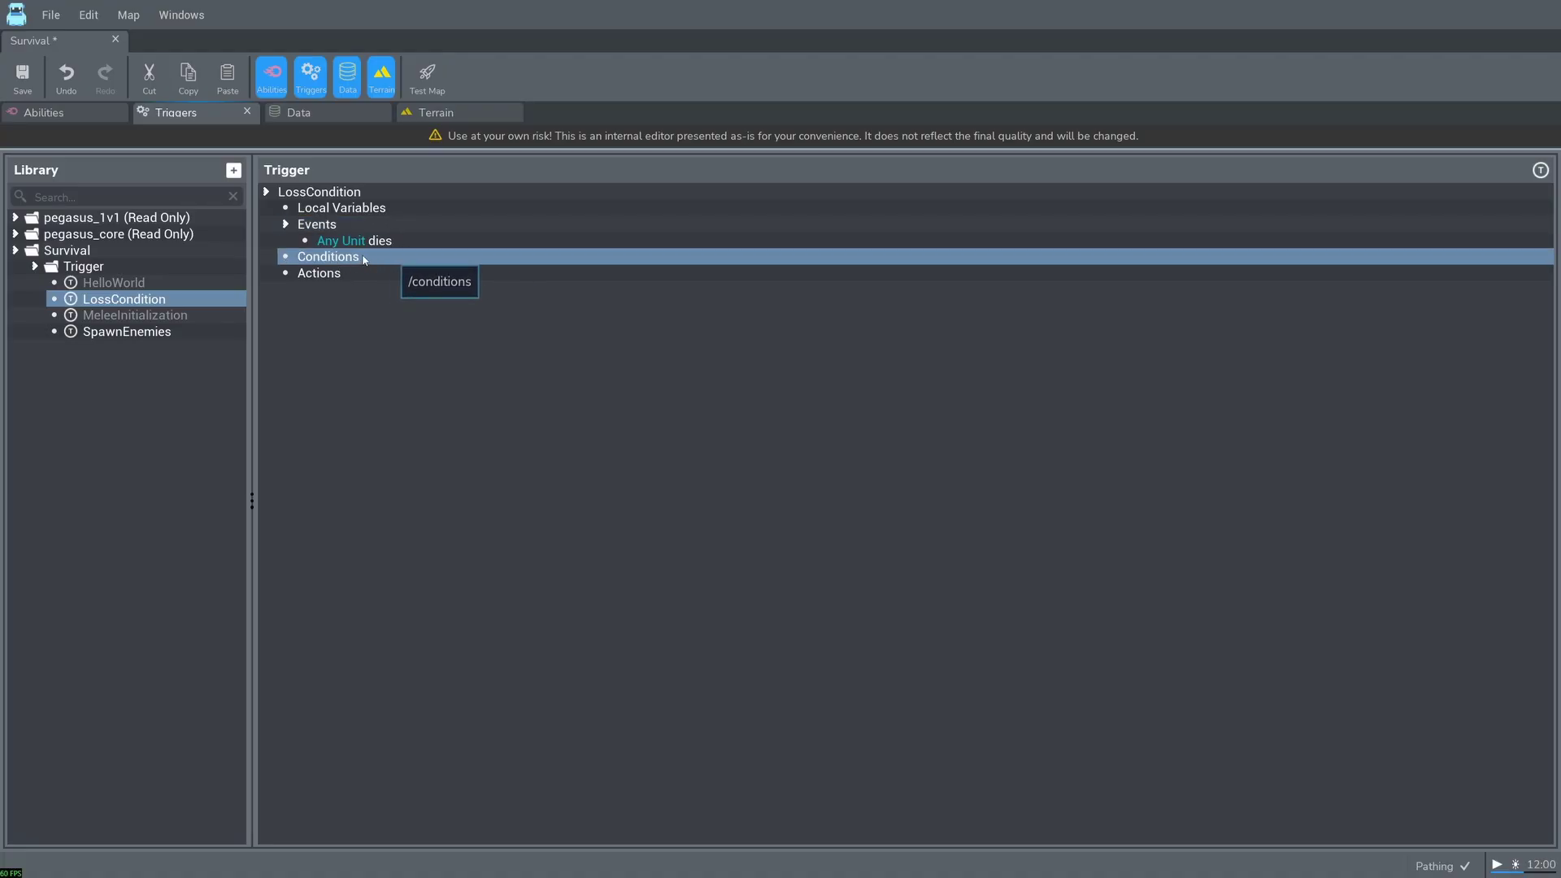
pyautogui.click(379, 277)
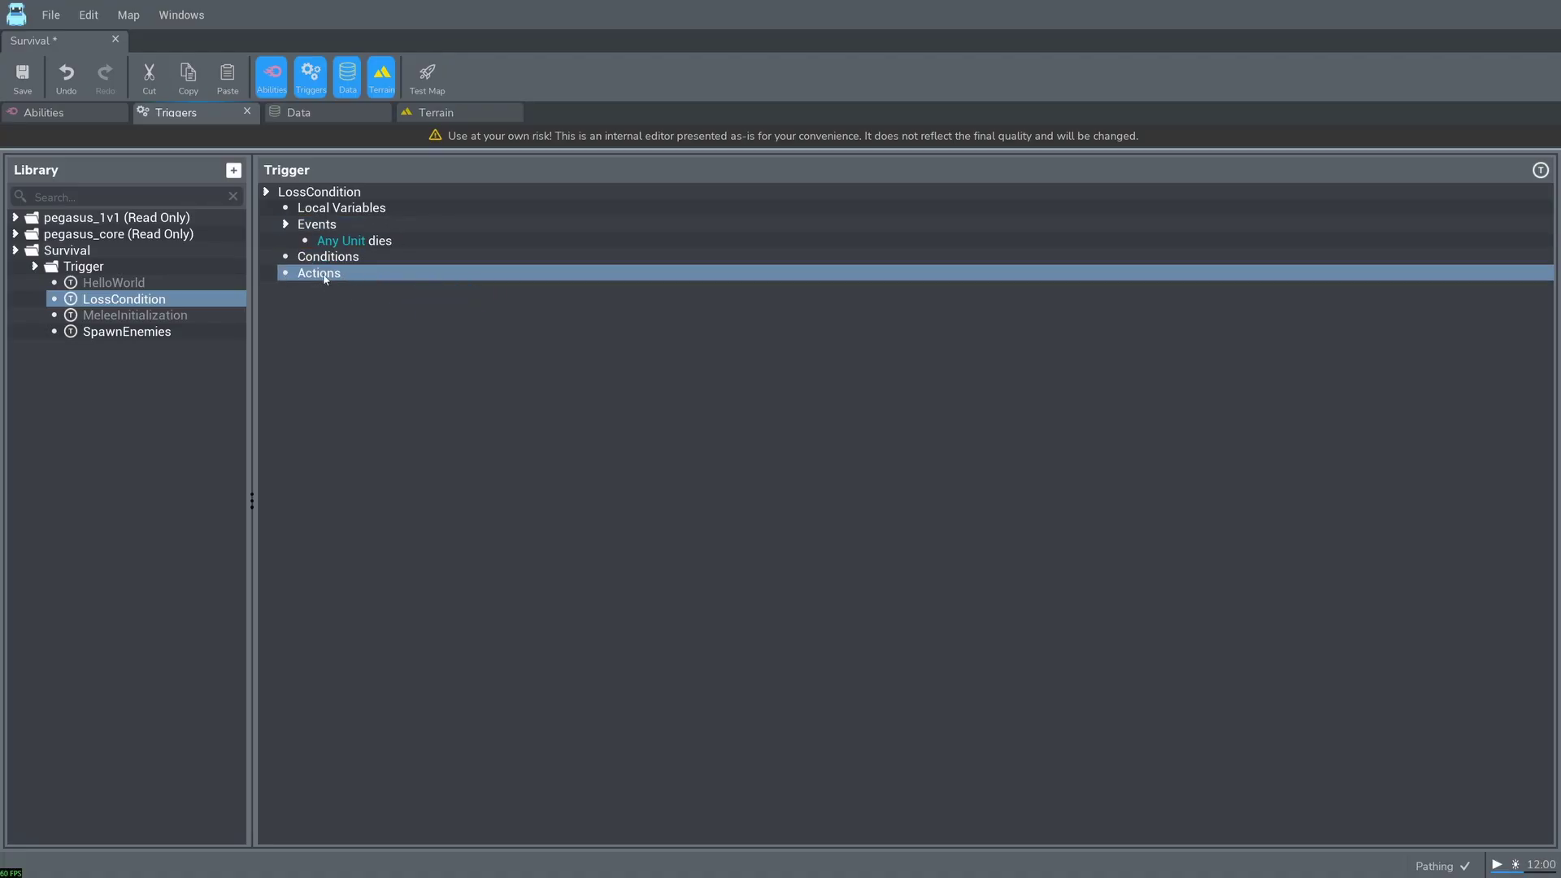
pyautogui.click(371, 229)
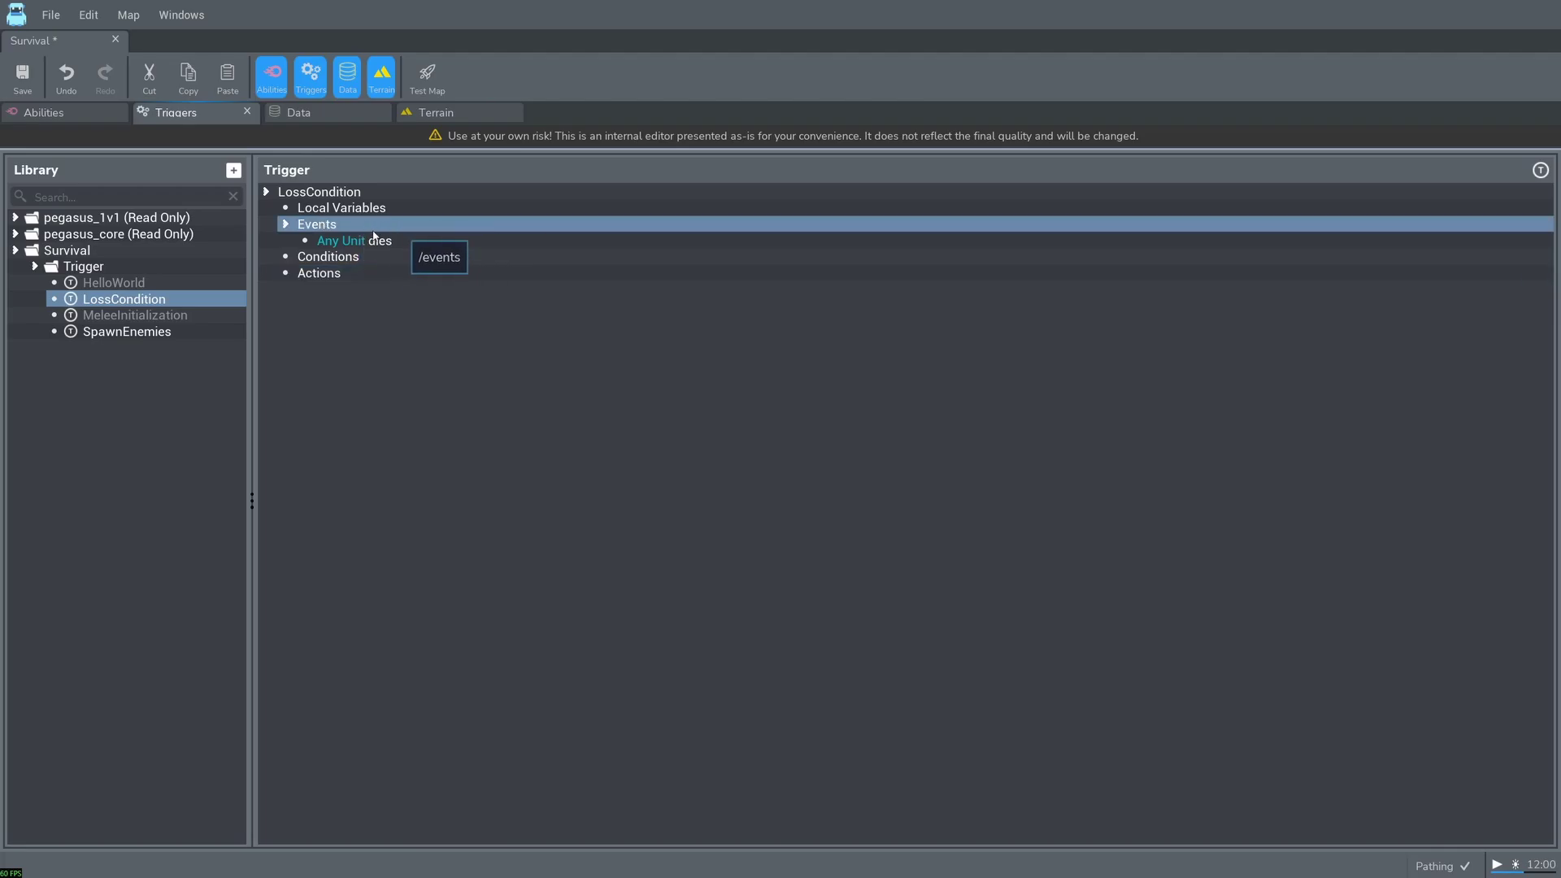
# Step: Add a comparison condition requiring the dying unit's owner to equal player 1
pyautogui.click(362, 259)
pyautogui.rightClick(362, 258)
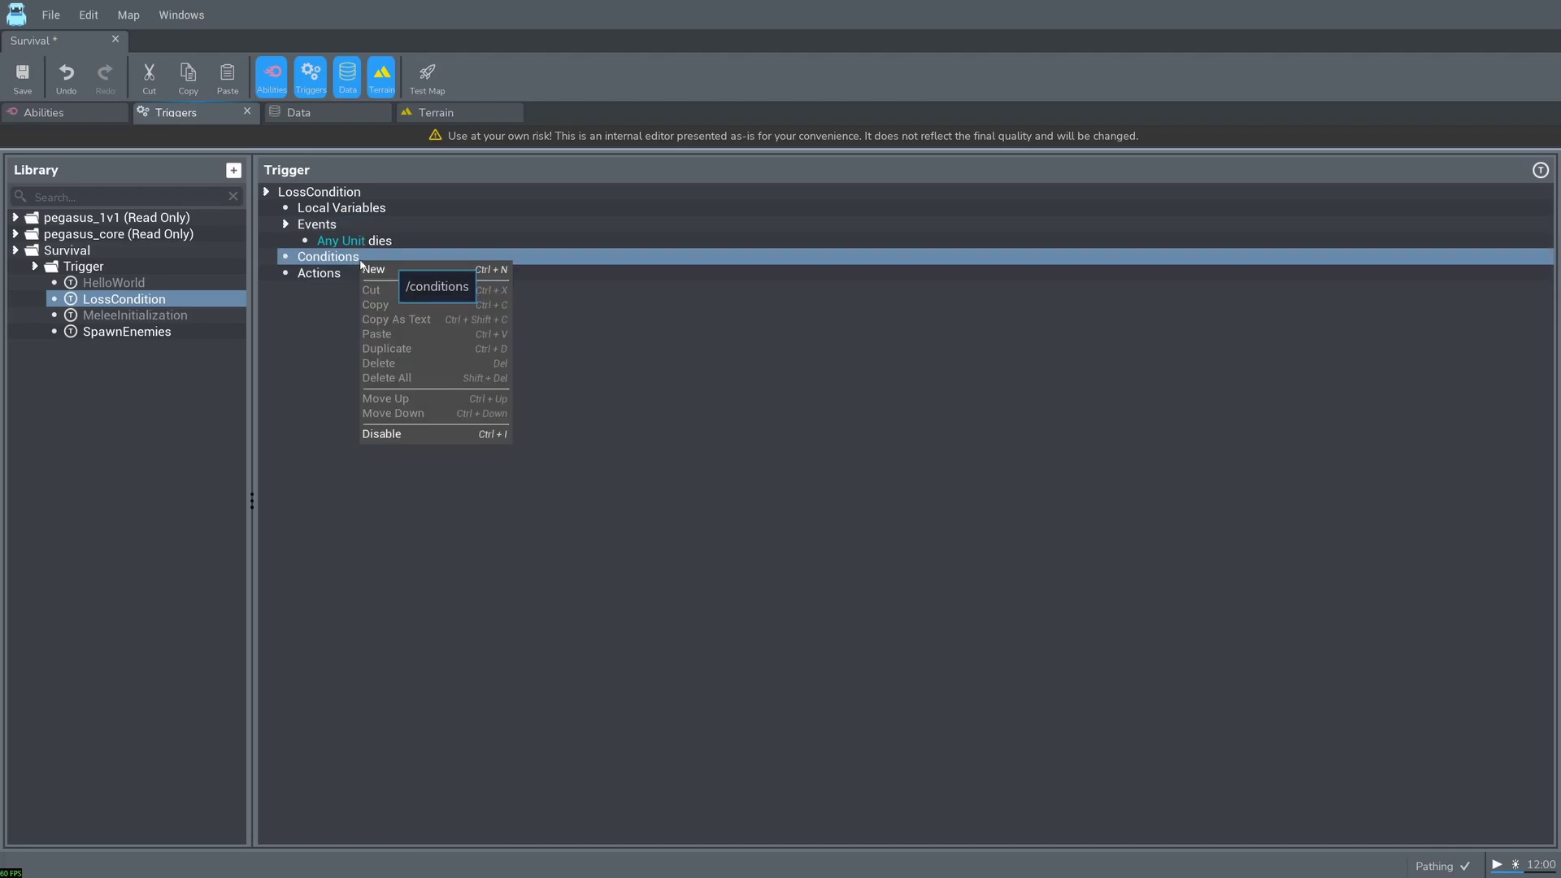
pyautogui.click(383, 269)
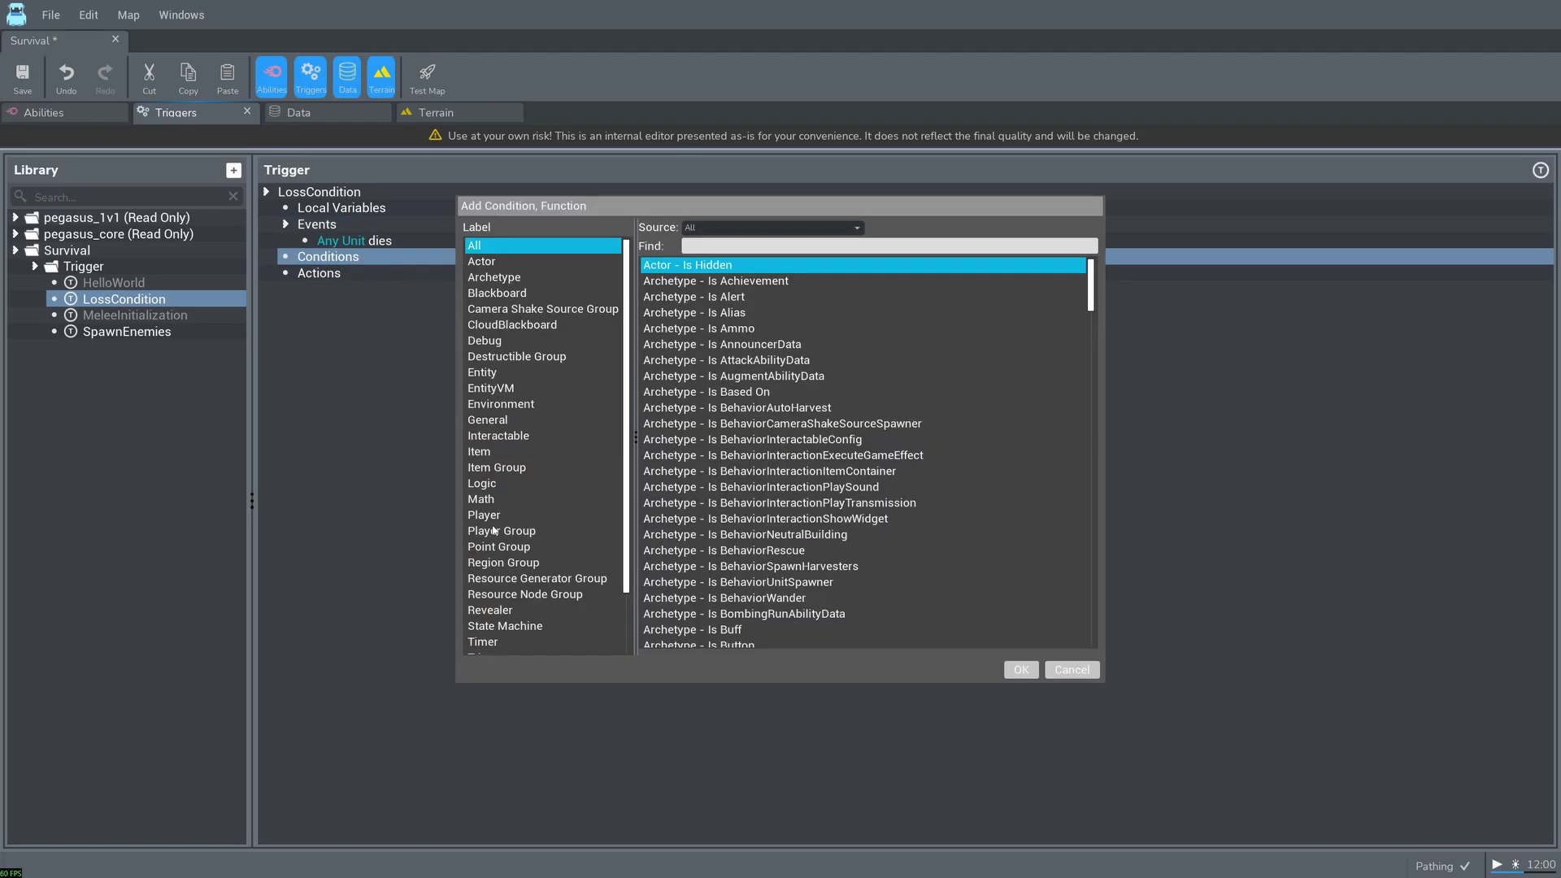
pyautogui.click(481, 483)
pyautogui.click(813, 281)
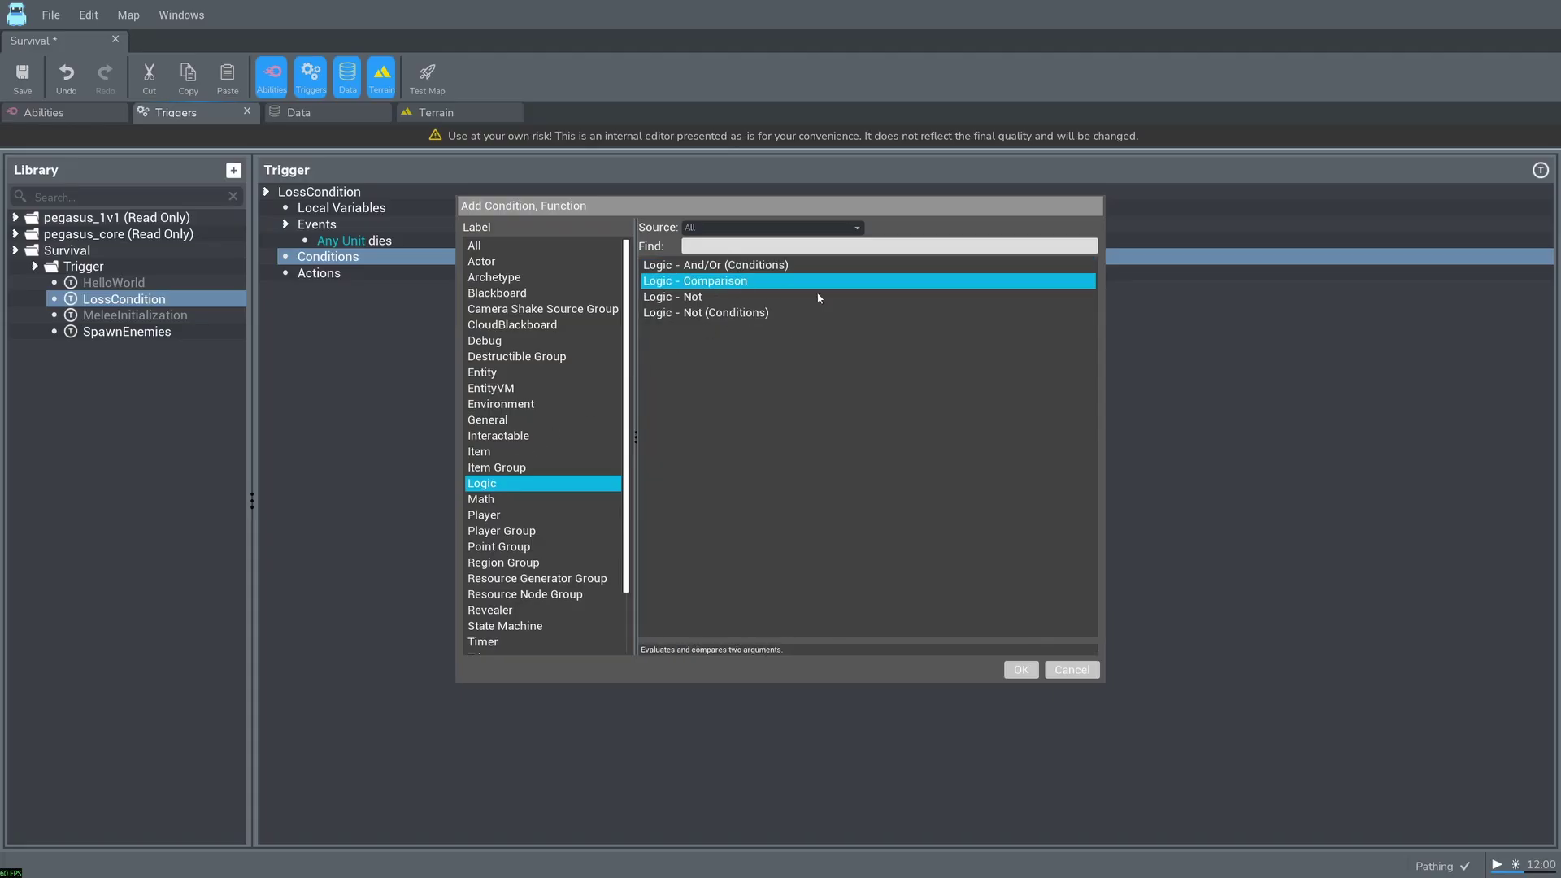
pyautogui.click(1020, 669)
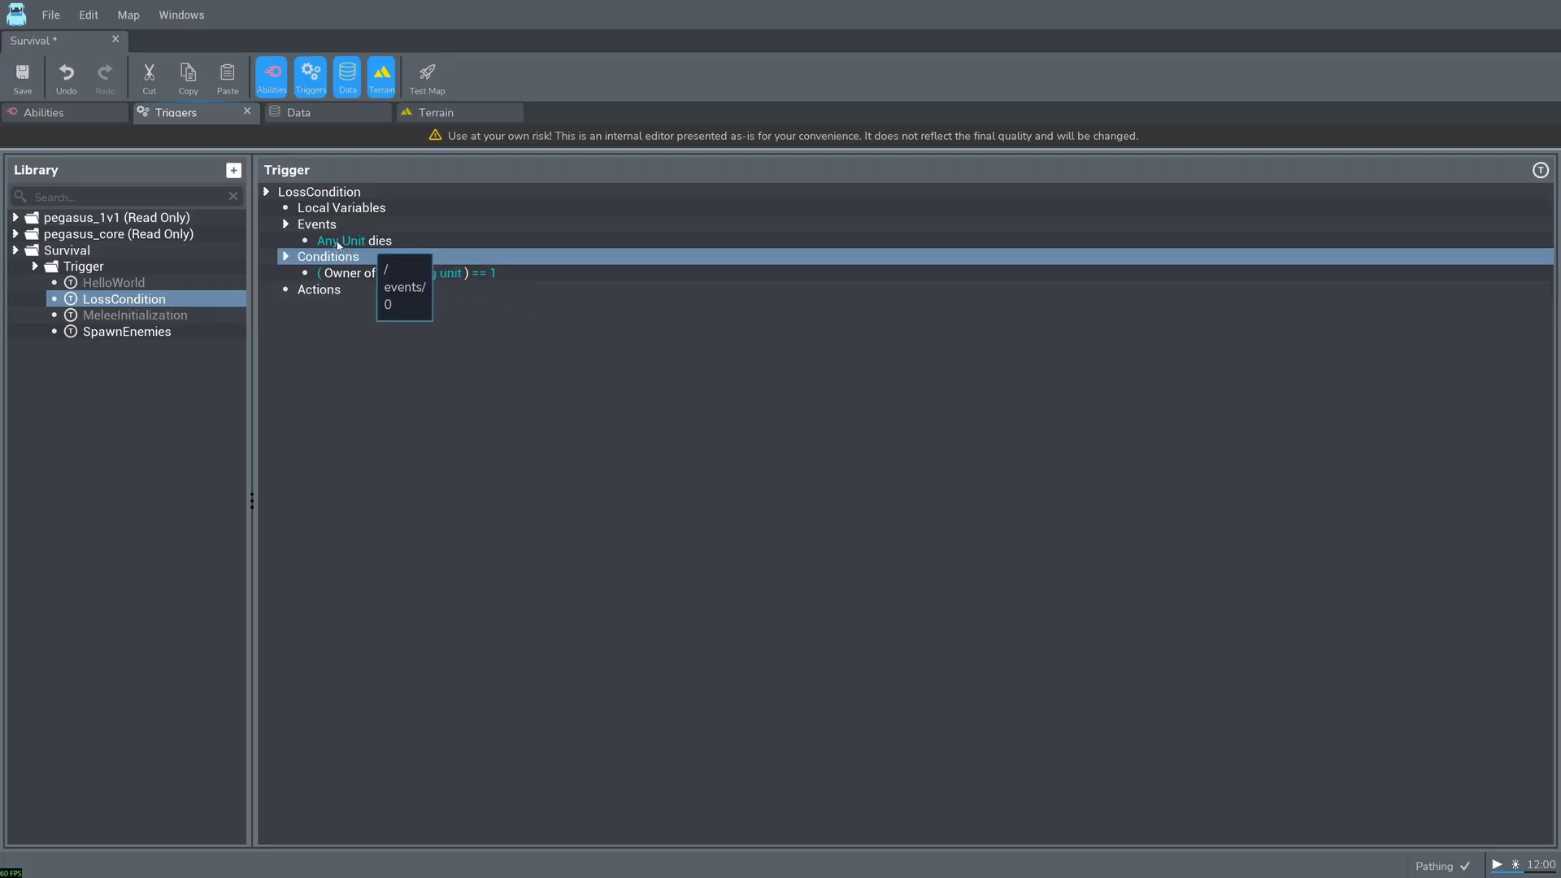
# Step: Add a Game - End Game For Player action with Defeat outcome, then test the map
pyautogui.click(362, 291)
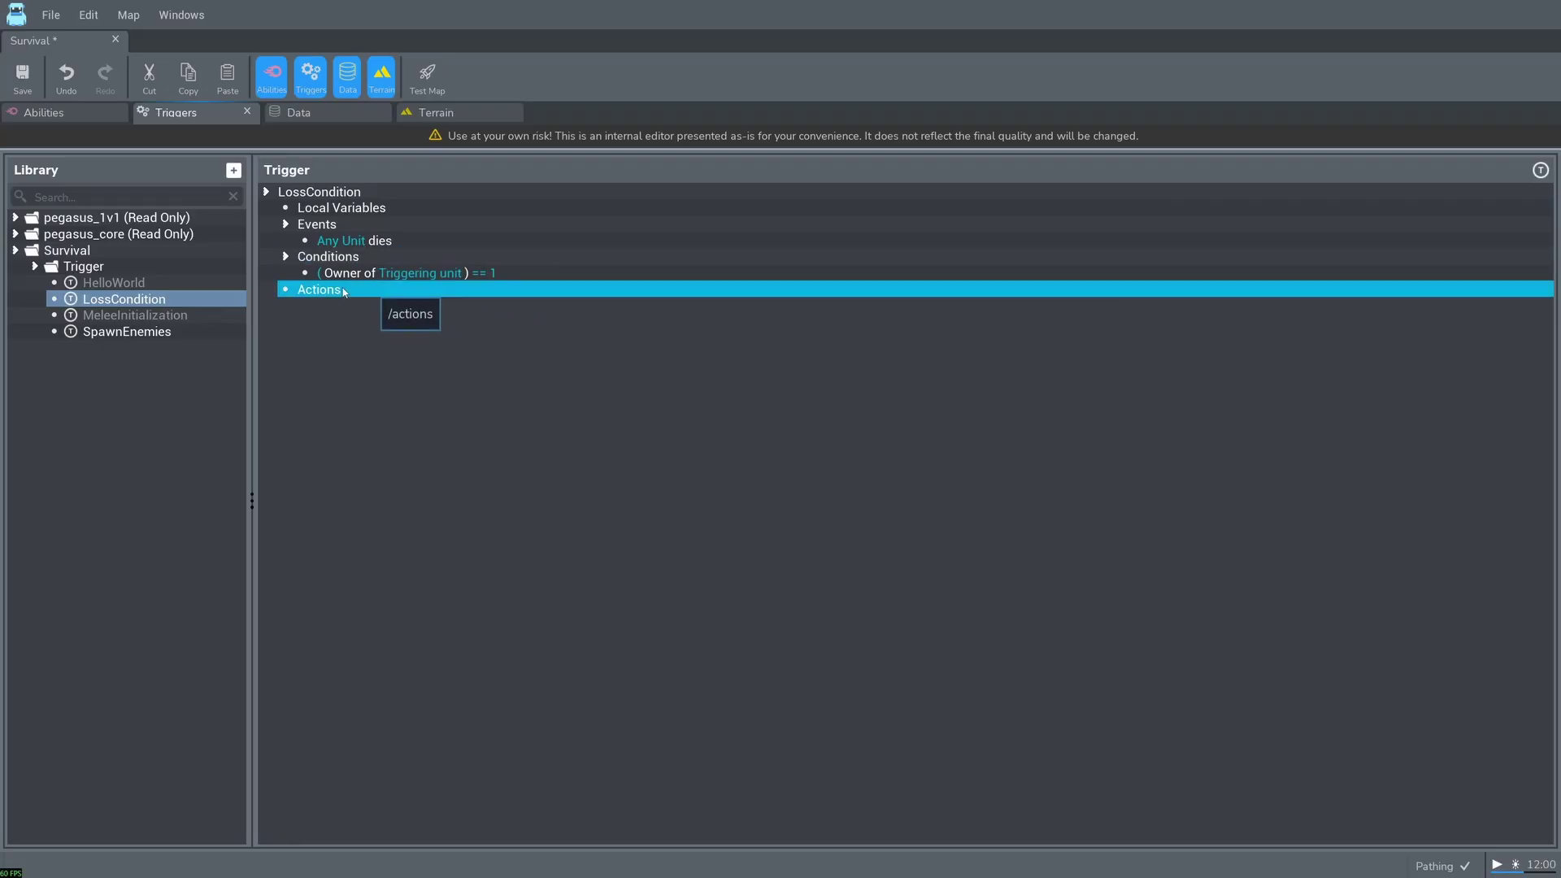
pyautogui.rightClick(358, 291)
pyautogui.click(390, 302)
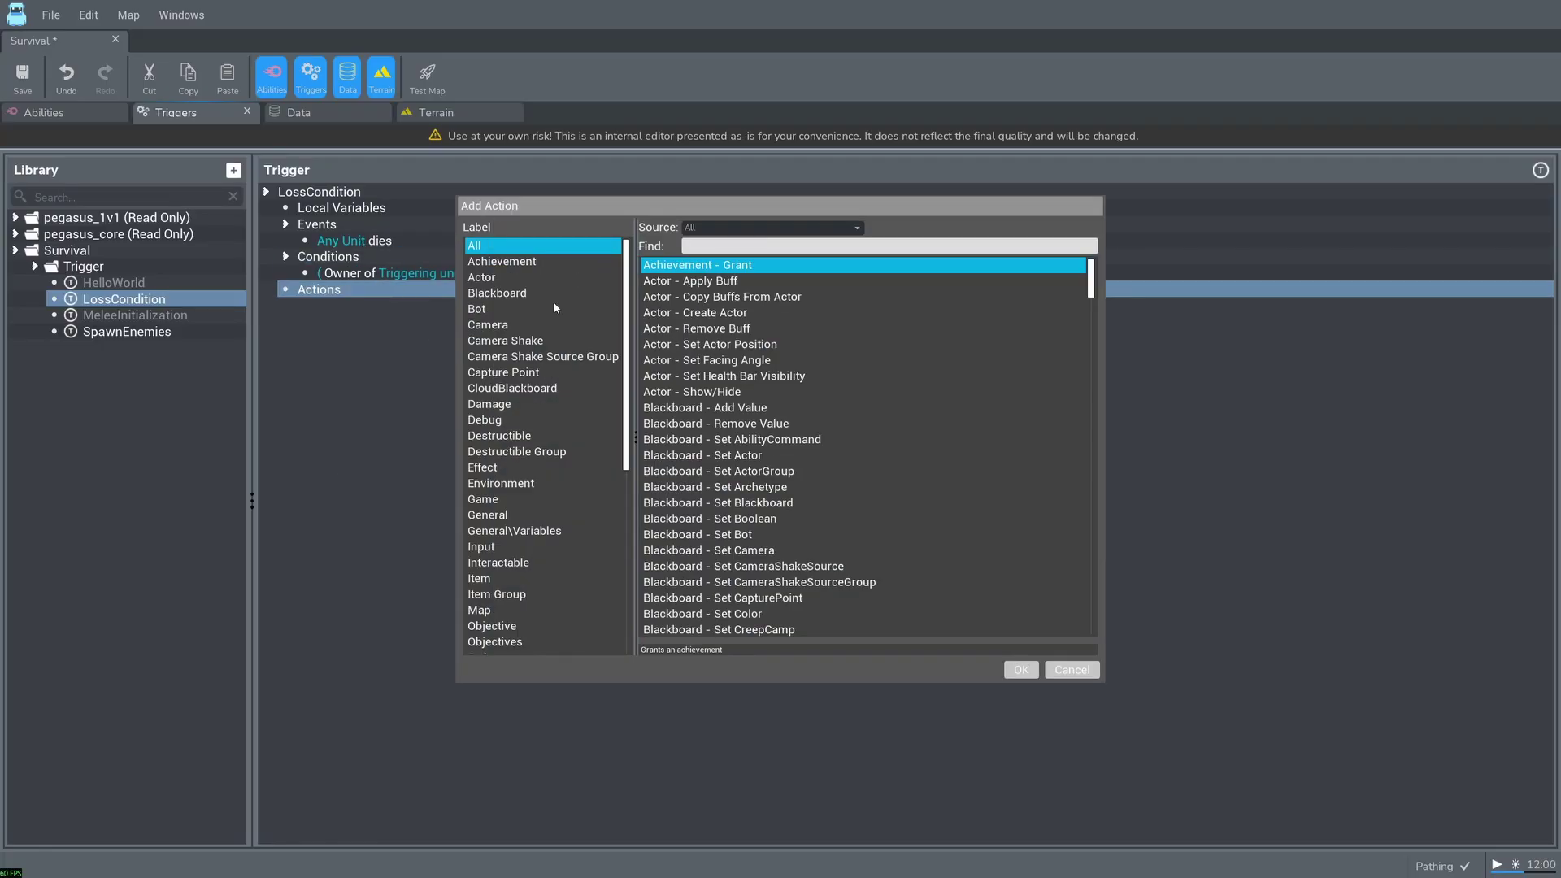
pyautogui.click(488, 499)
pyautogui.click(741, 313)
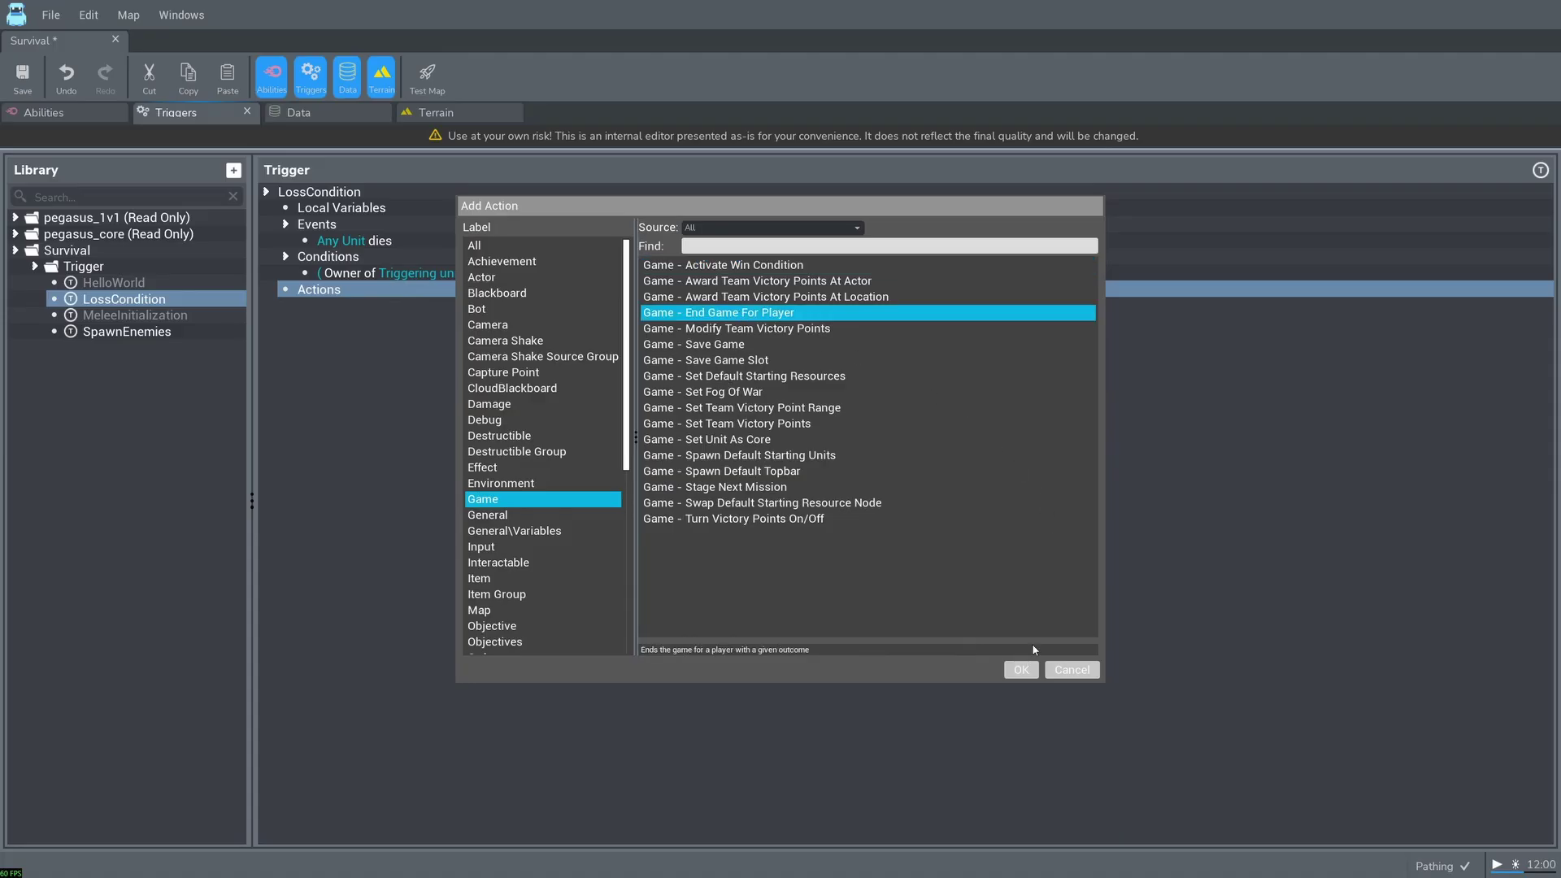
pyautogui.click(1021, 670)
pyautogui.click(488, 307)
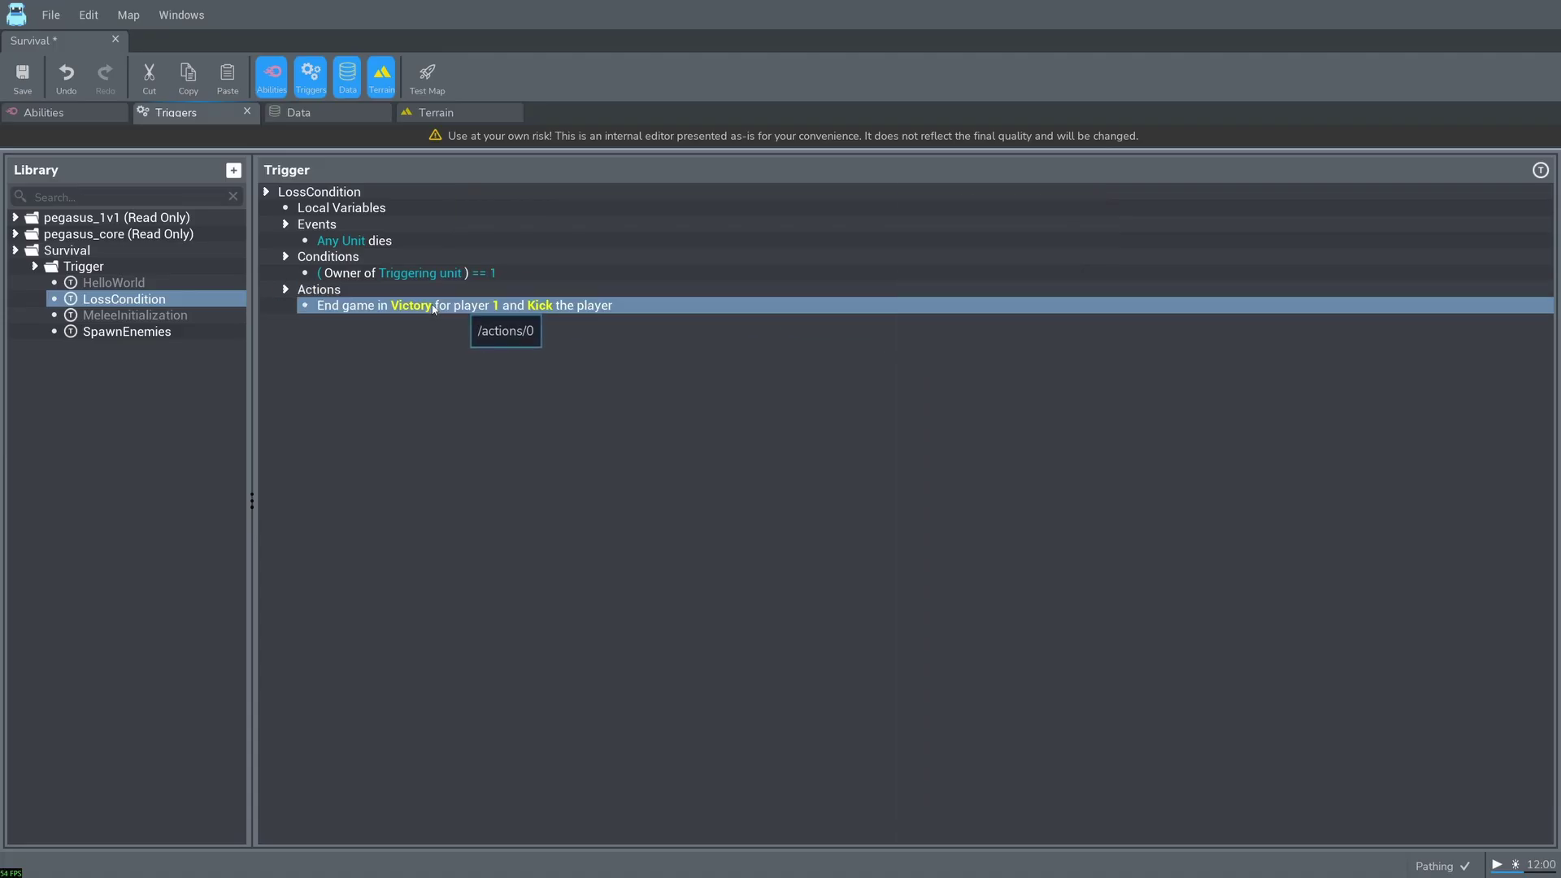
pyautogui.doubleClick(1043, 232)
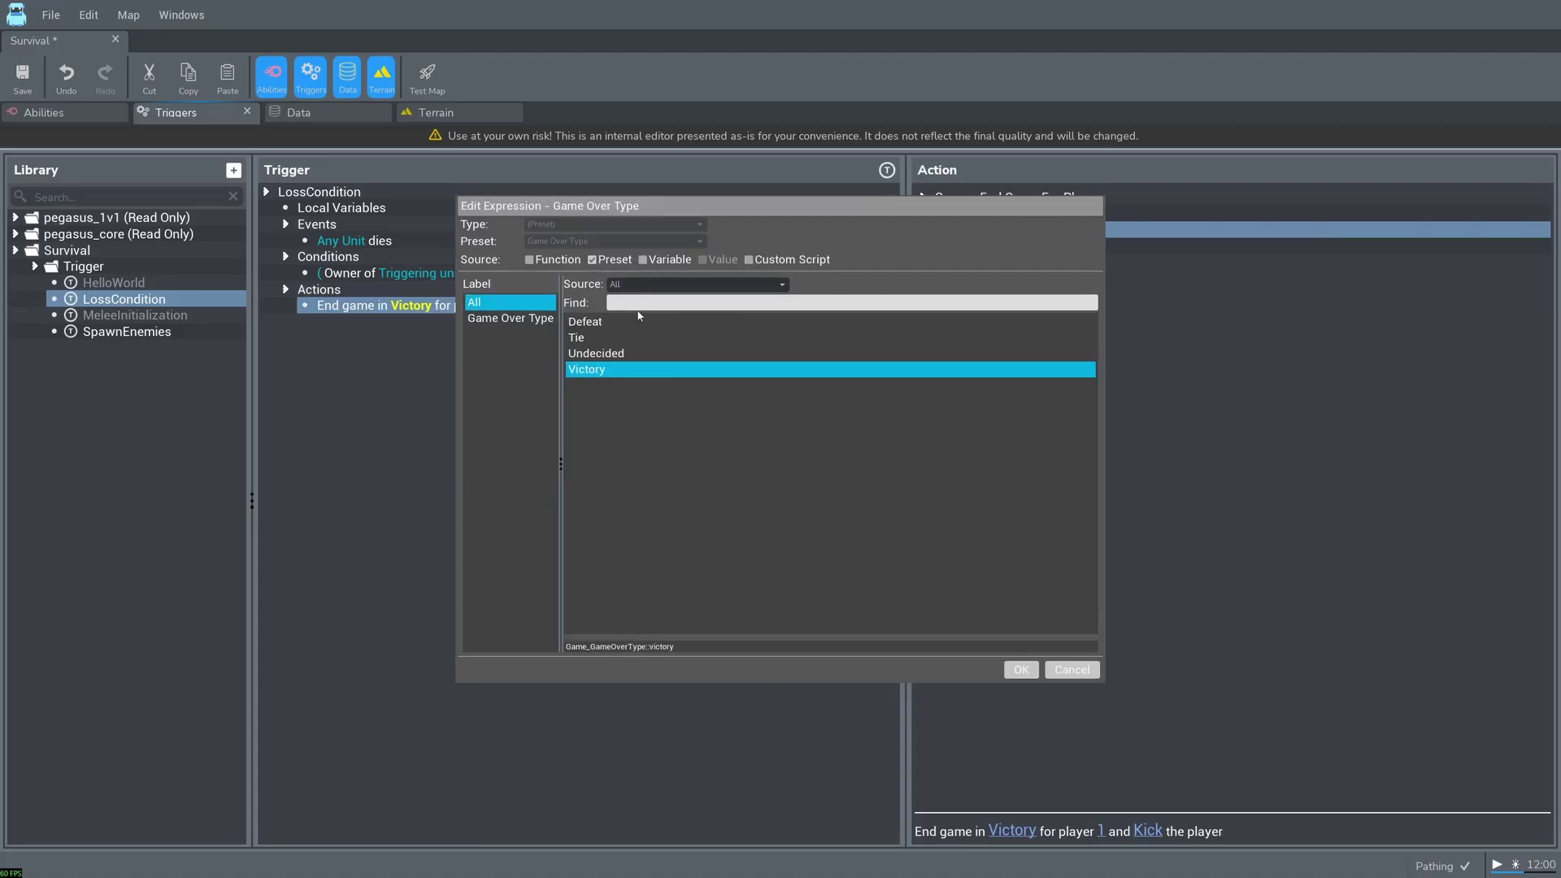
pyautogui.click(622, 324)
pyautogui.click(1022, 669)
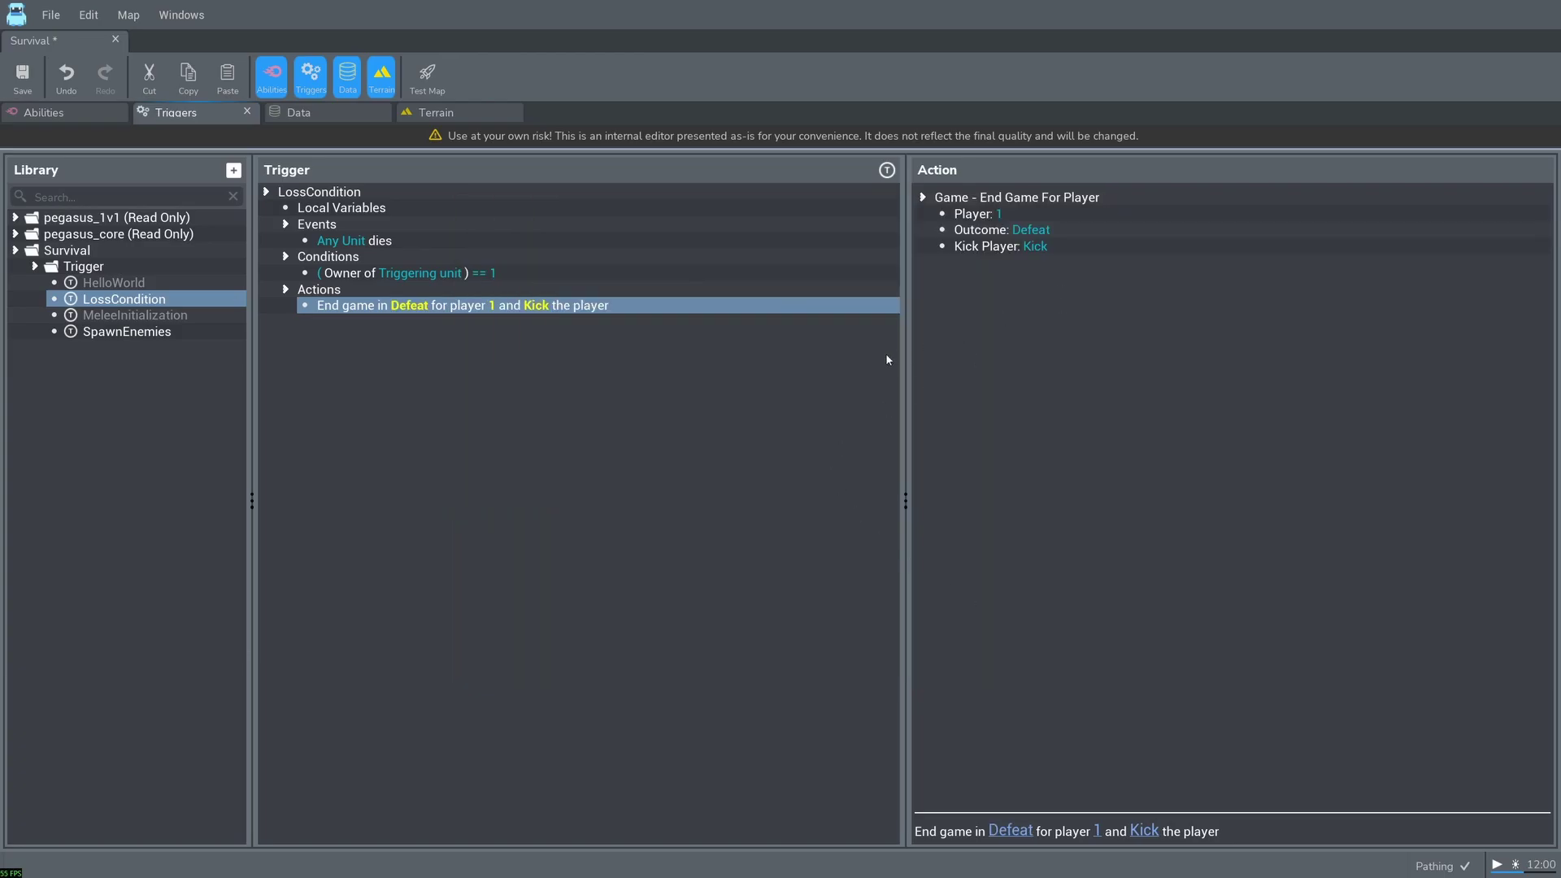
pyautogui.click(439, 73)
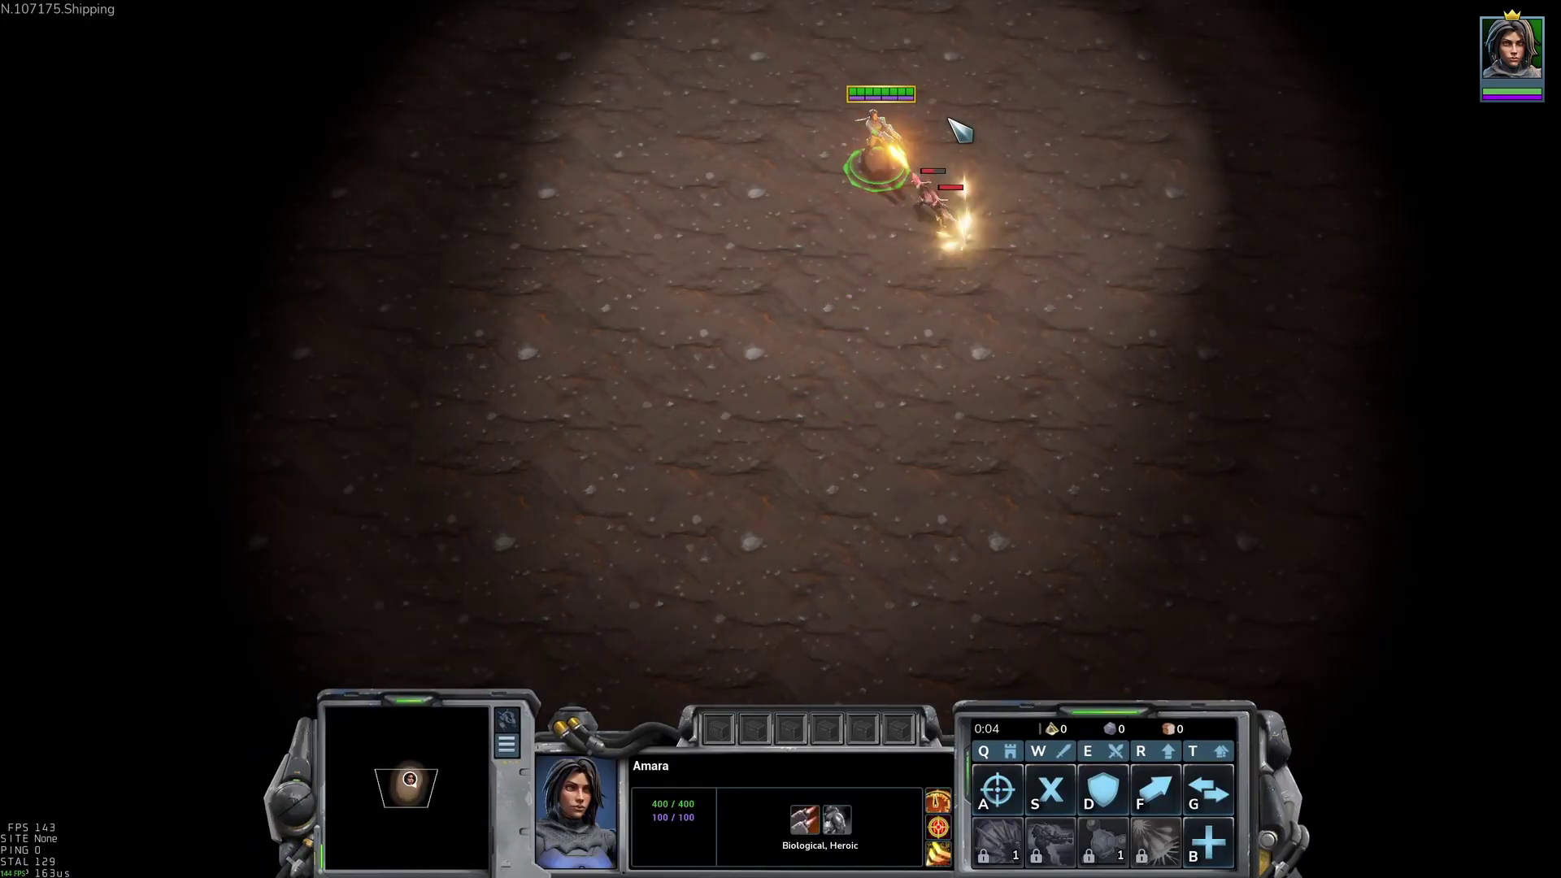
# Step: Send Amara into the enemy group until she dies, then quit from the Defeat screen
pyautogui.rightClick(935, 423)
pyautogui.rightClick(862, 524)
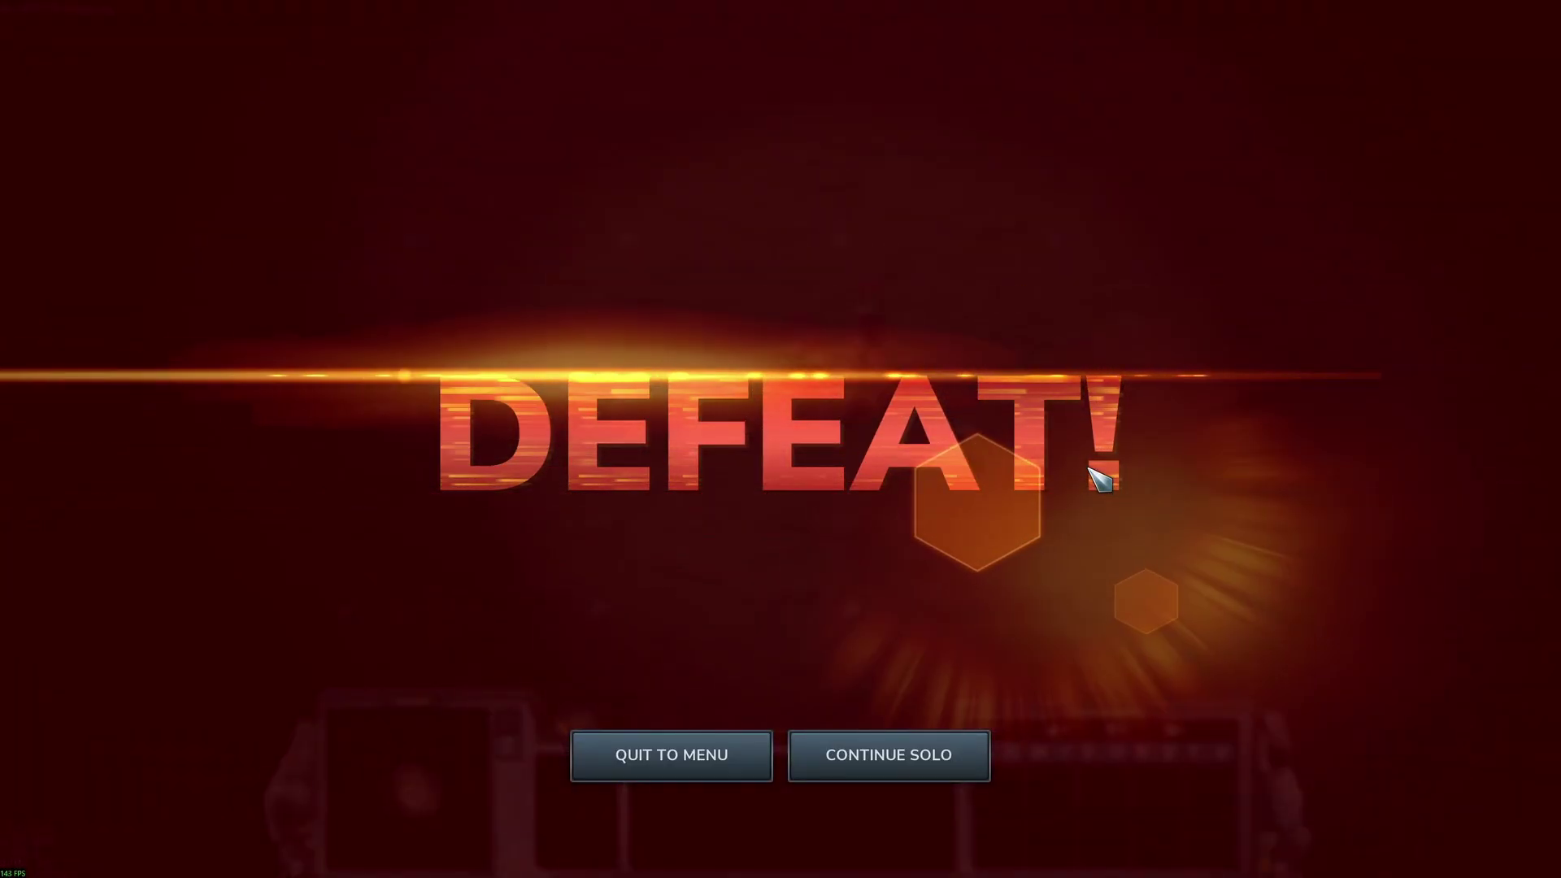
pyautogui.click(732, 768)
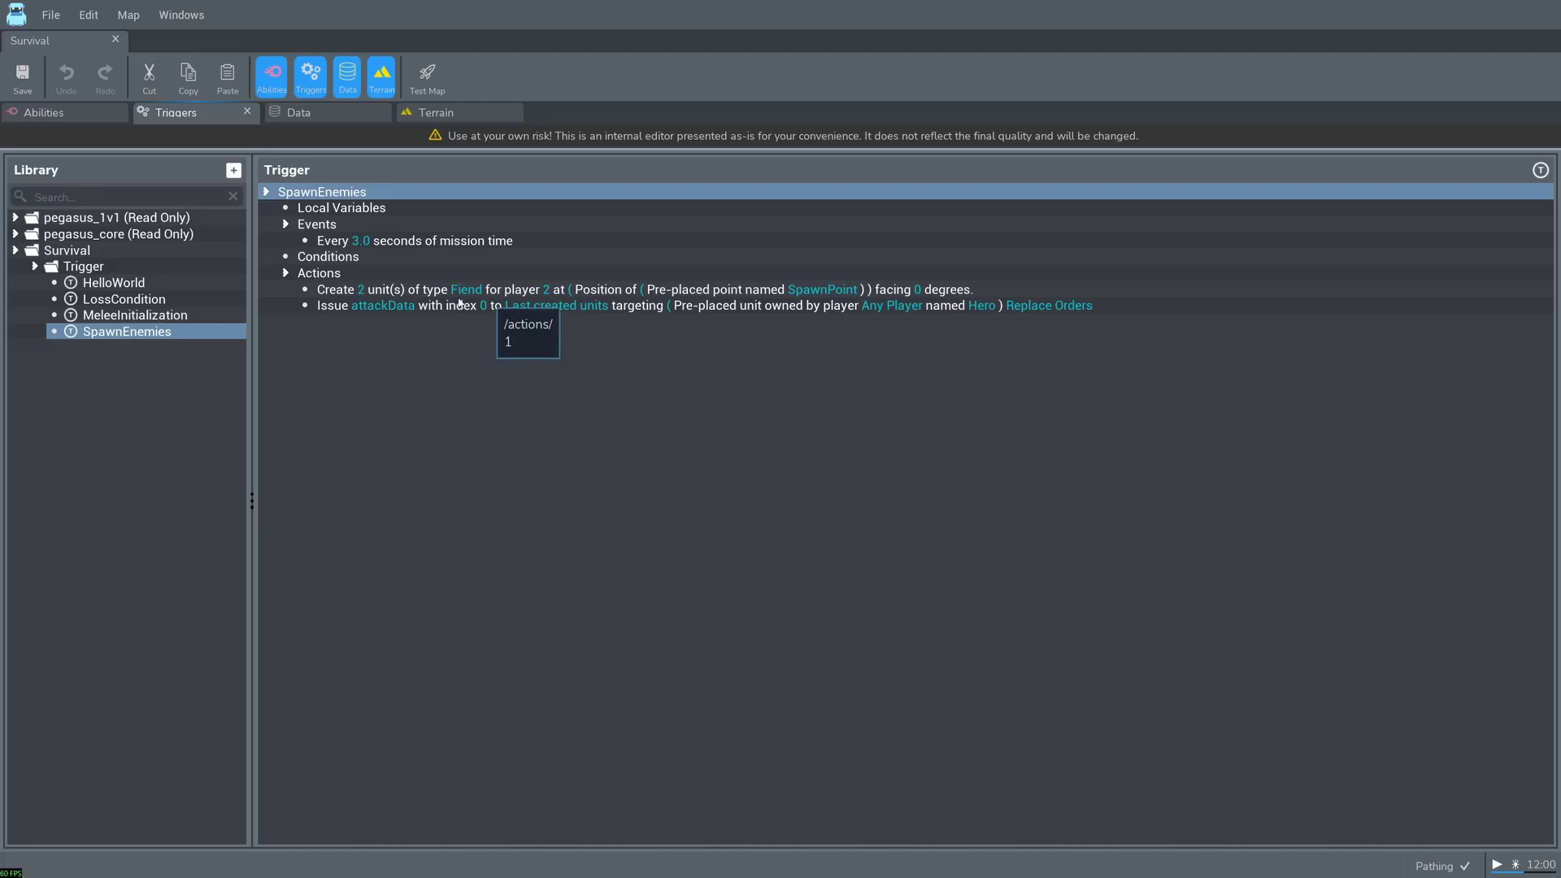
# Step: Copy the Fiend create and attack actions, paste them, and duplicate the pasted pair
pyautogui.click(459, 291)
pyautogui.keyDown('shift'); pyautogui.click(451, 307); pyautogui.keyUp('shift')
pyautogui.rightClick(446, 287)
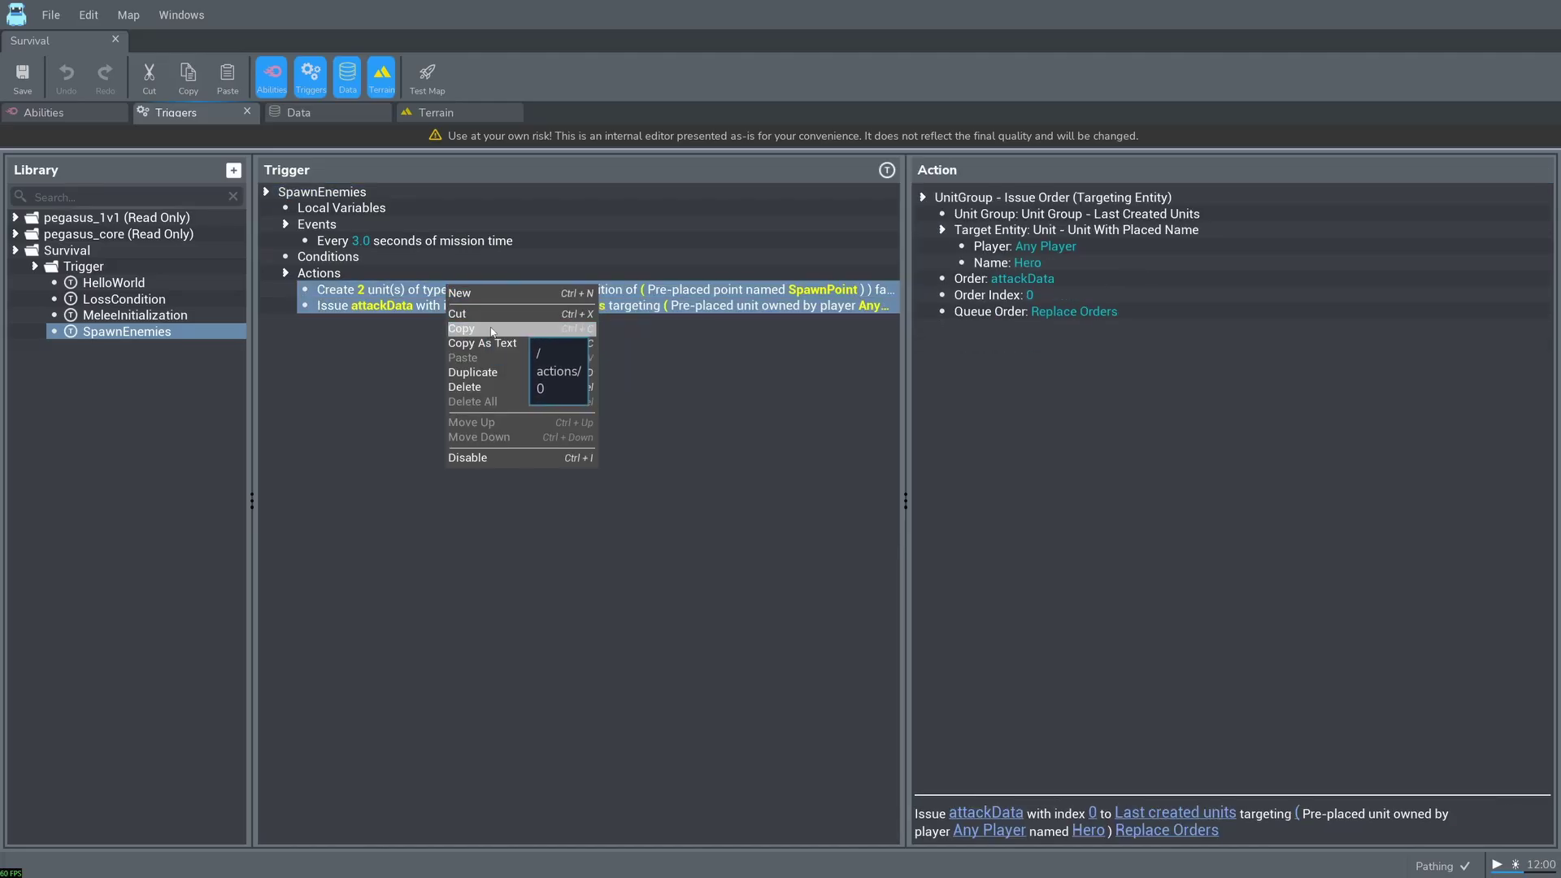
pyautogui.click(461, 329)
pyautogui.rightClick(379, 275)
pyautogui.click(407, 344)
pyautogui.rightClick(395, 313)
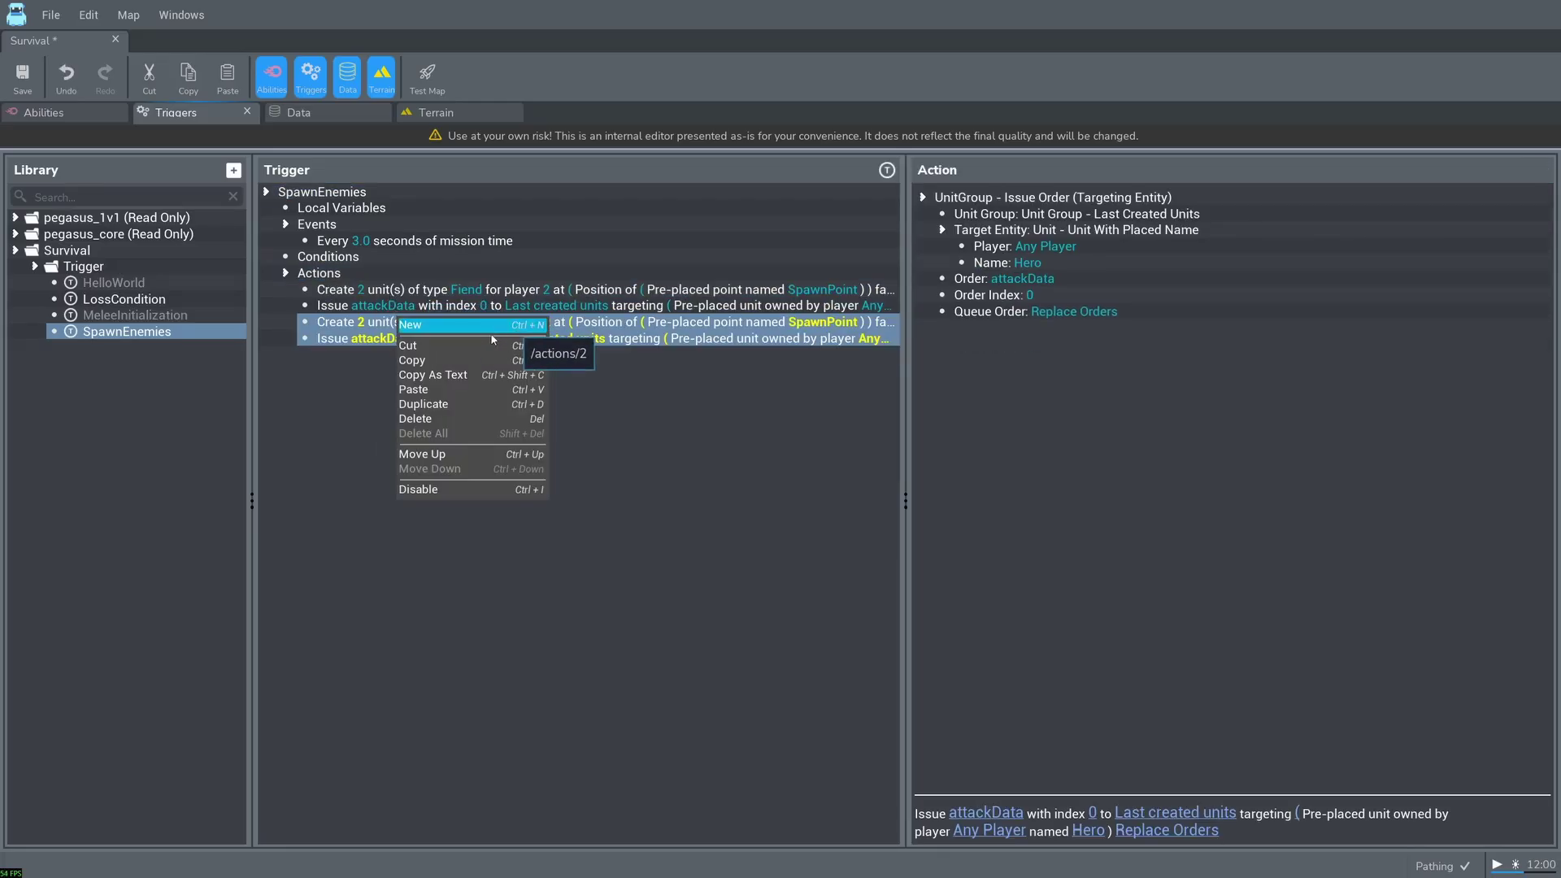
pyautogui.click(439, 396)
# Step: Change the second Create action's unit type to Brute and the third's to Magmadon
pyautogui.click(524, 324)
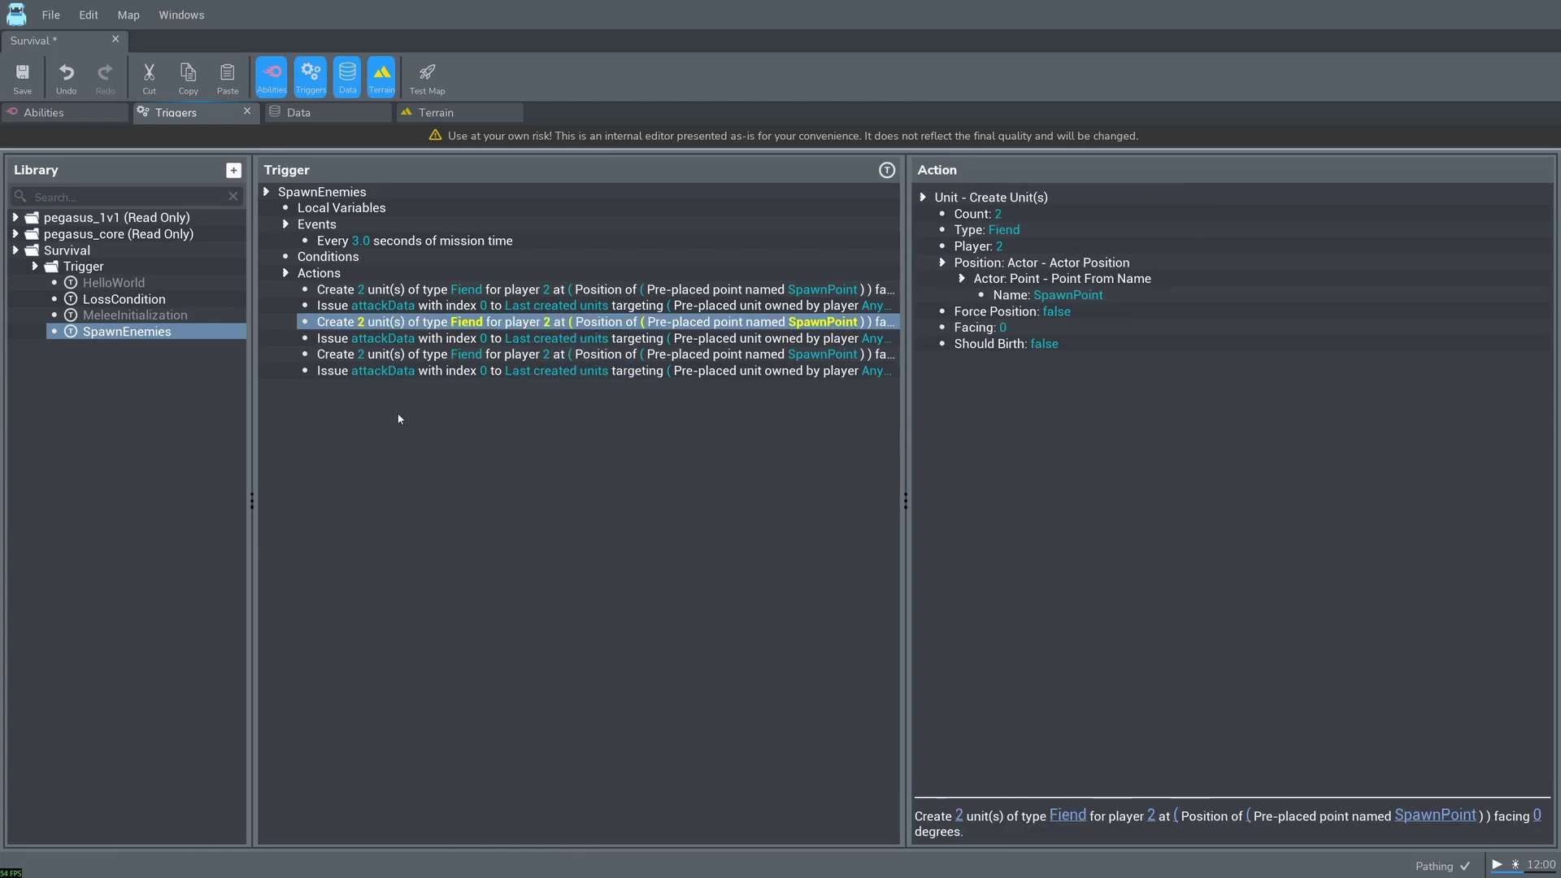
pyautogui.doubleClick(1008, 229)
pyautogui.write('bru')
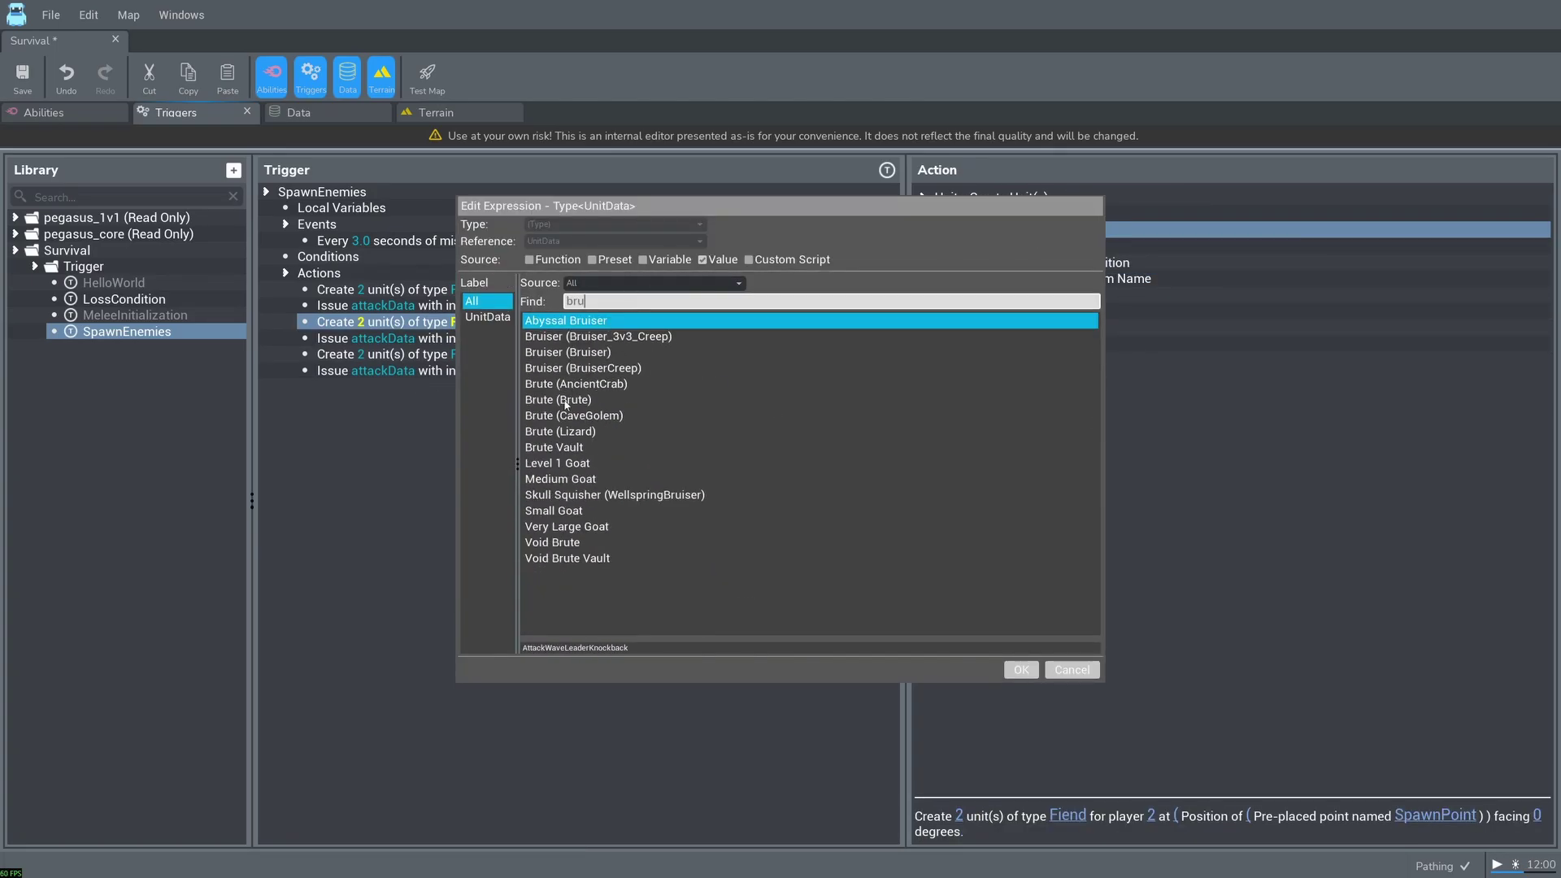
pyautogui.click(566, 402)
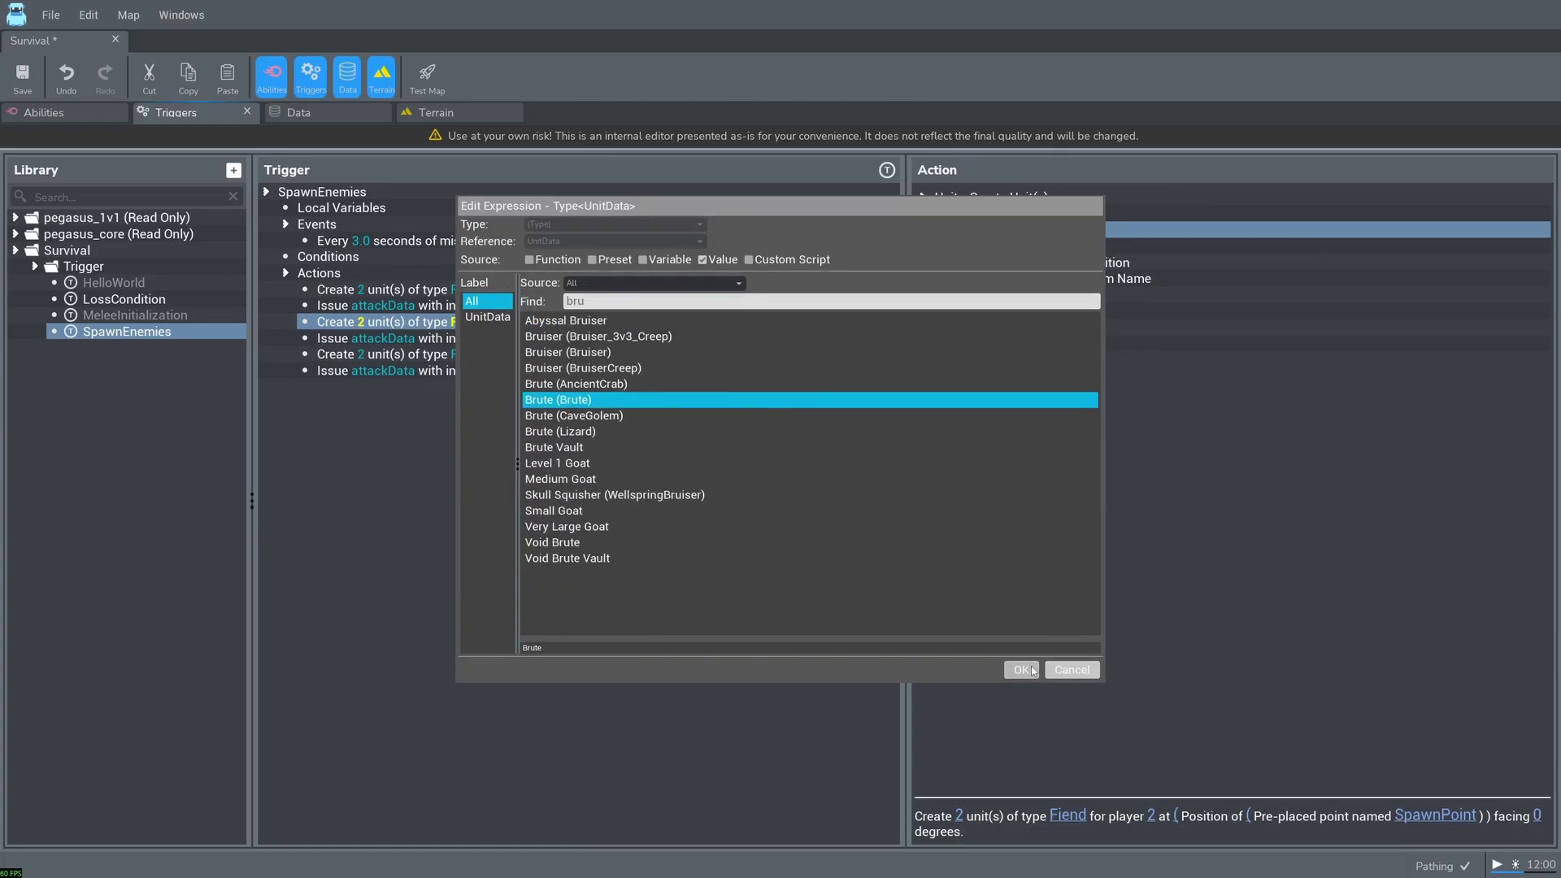
pyautogui.click(1021, 669)
pyautogui.click(484, 355)
pyautogui.doubleClick(1008, 229)
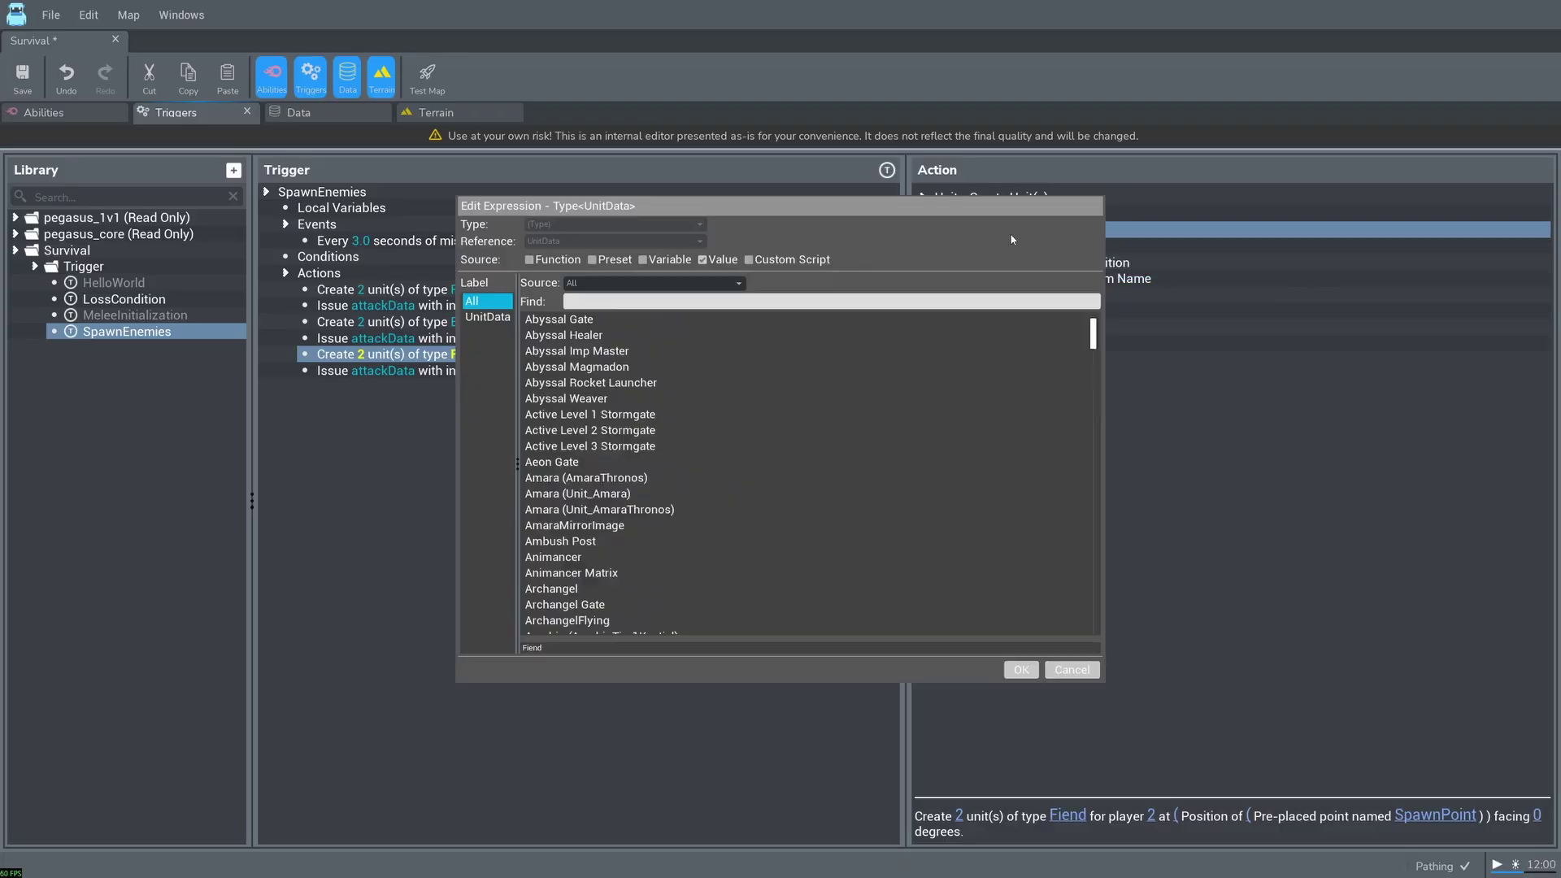
pyautogui.write('mag')
pyautogui.press('Return')
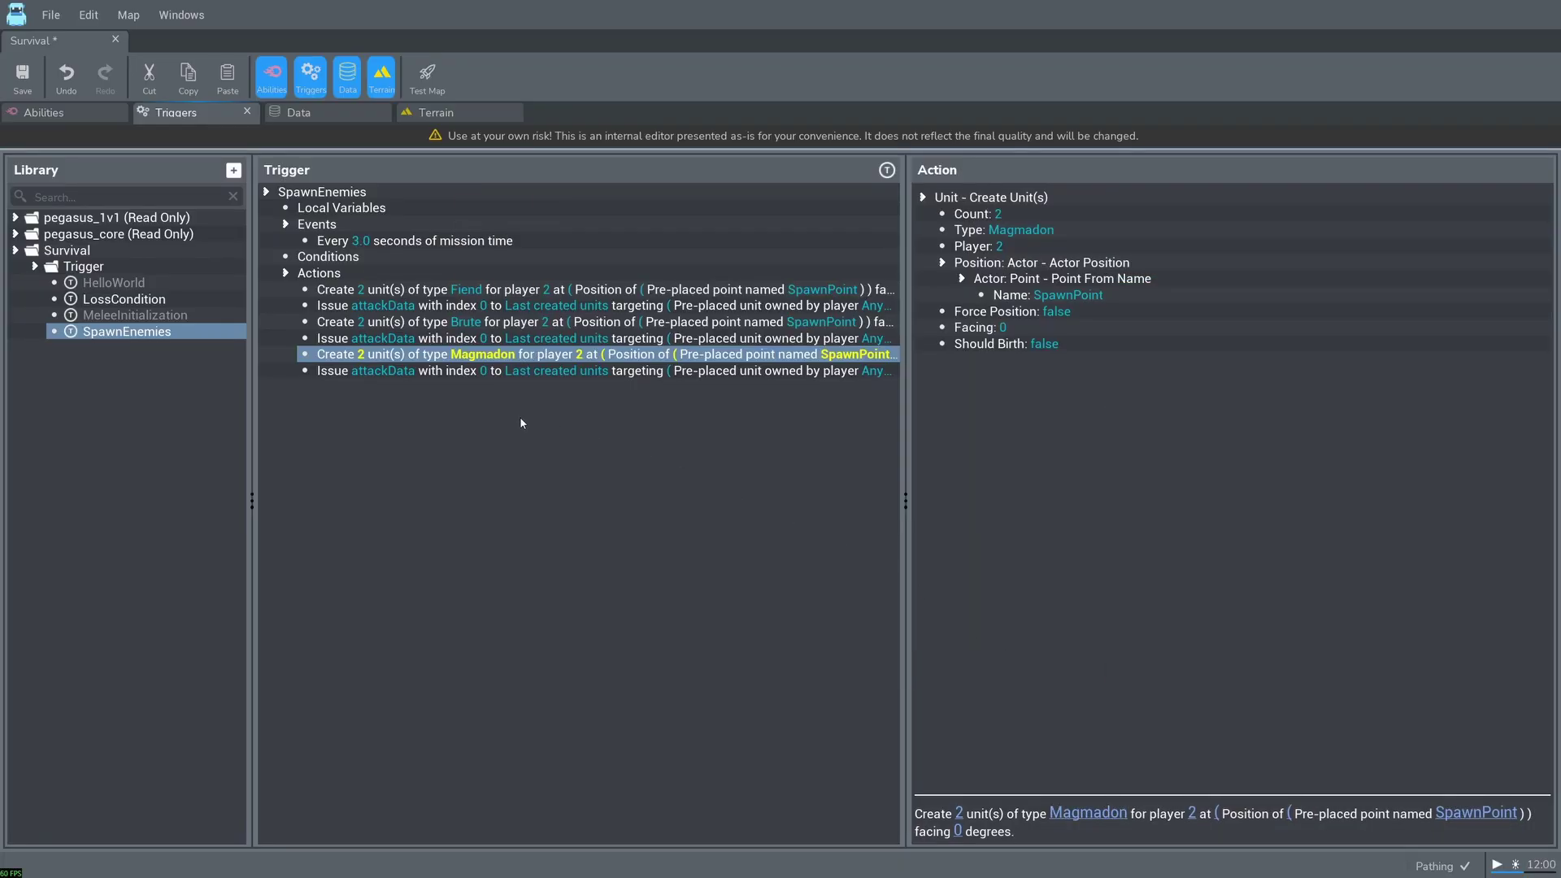
# Step: Select the three attack order actions together
pyautogui.click(392, 372)
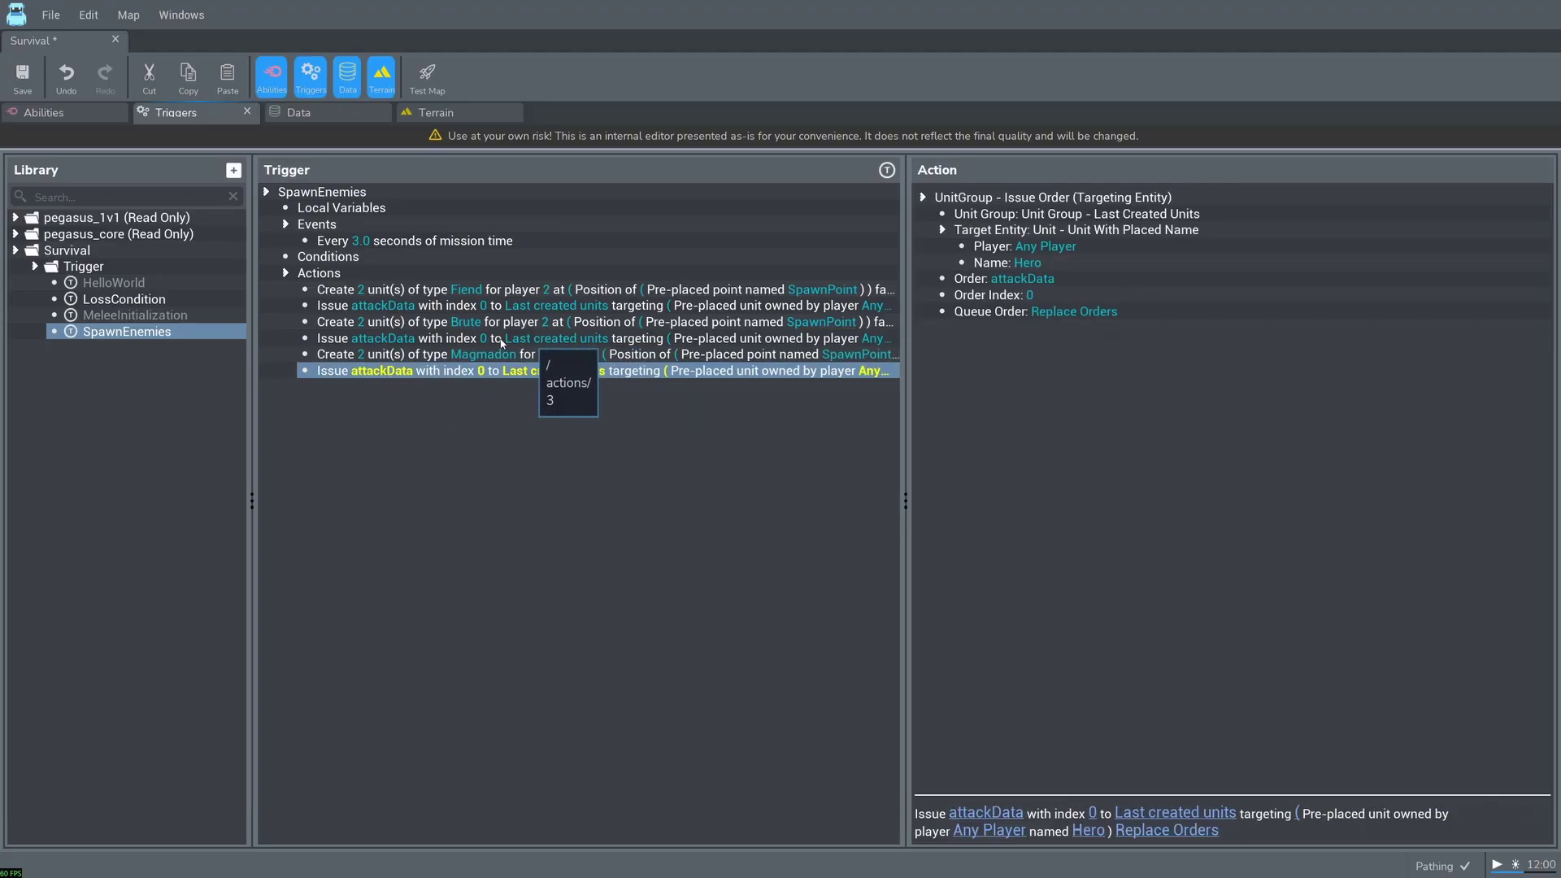
pyautogui.keyDown('ctrl'); pyautogui.click(541, 339); pyautogui.keyUp('ctrl')
pyautogui.keyDown('ctrl'); pyautogui.click(504, 307); pyautogui.keyUp('ctrl')
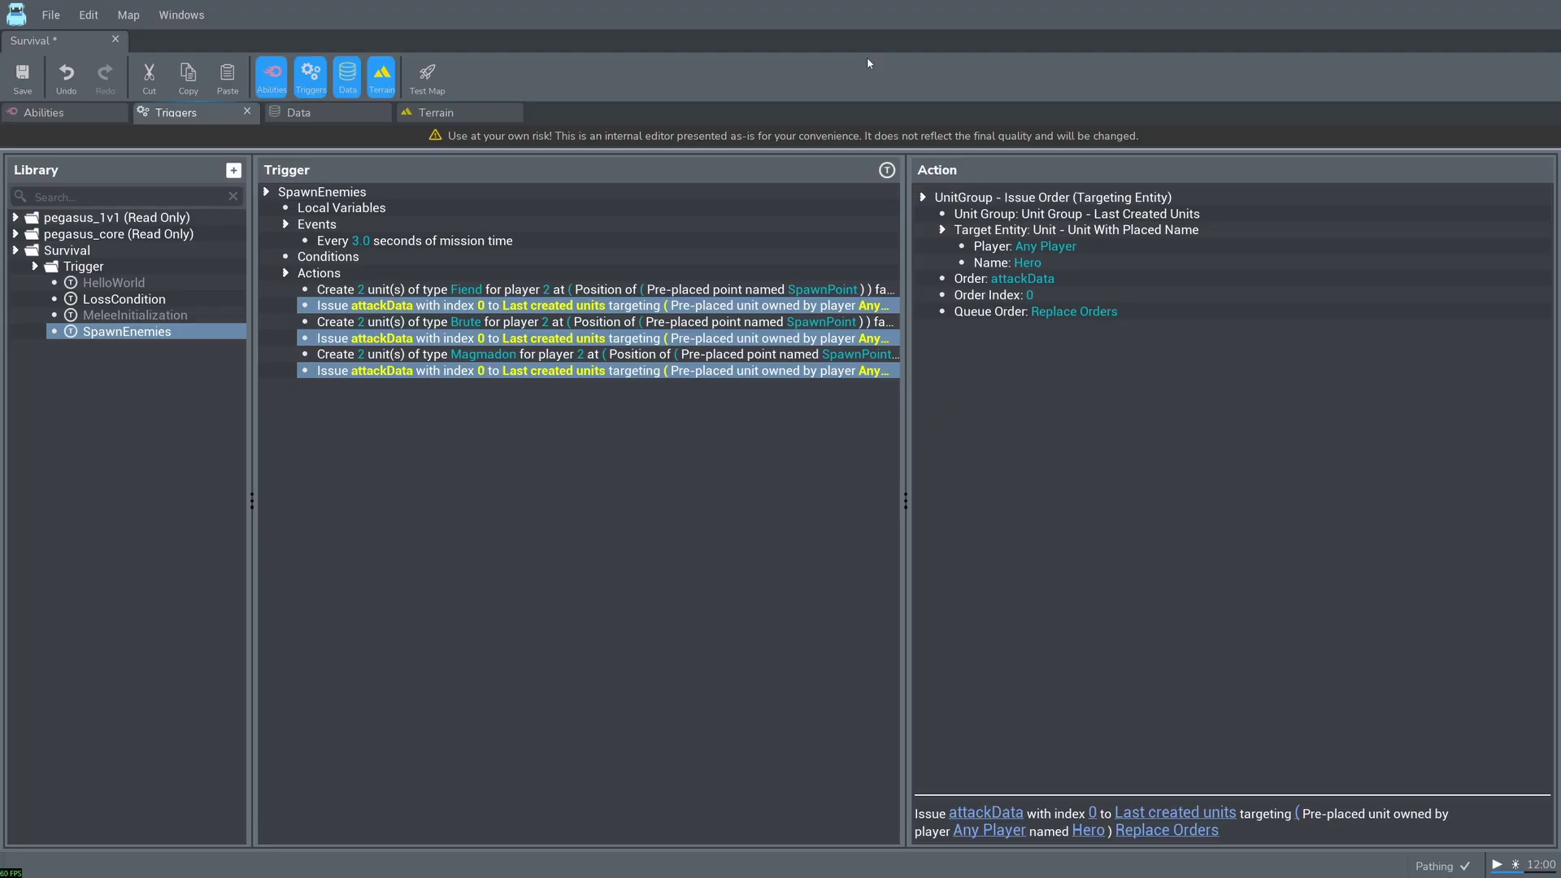
# Step: In a blank Notepad++ document, write the header SpawnEnemyAndOrderToAttack(unitType):
pyautogui.hotkey('alt', 'Tab')
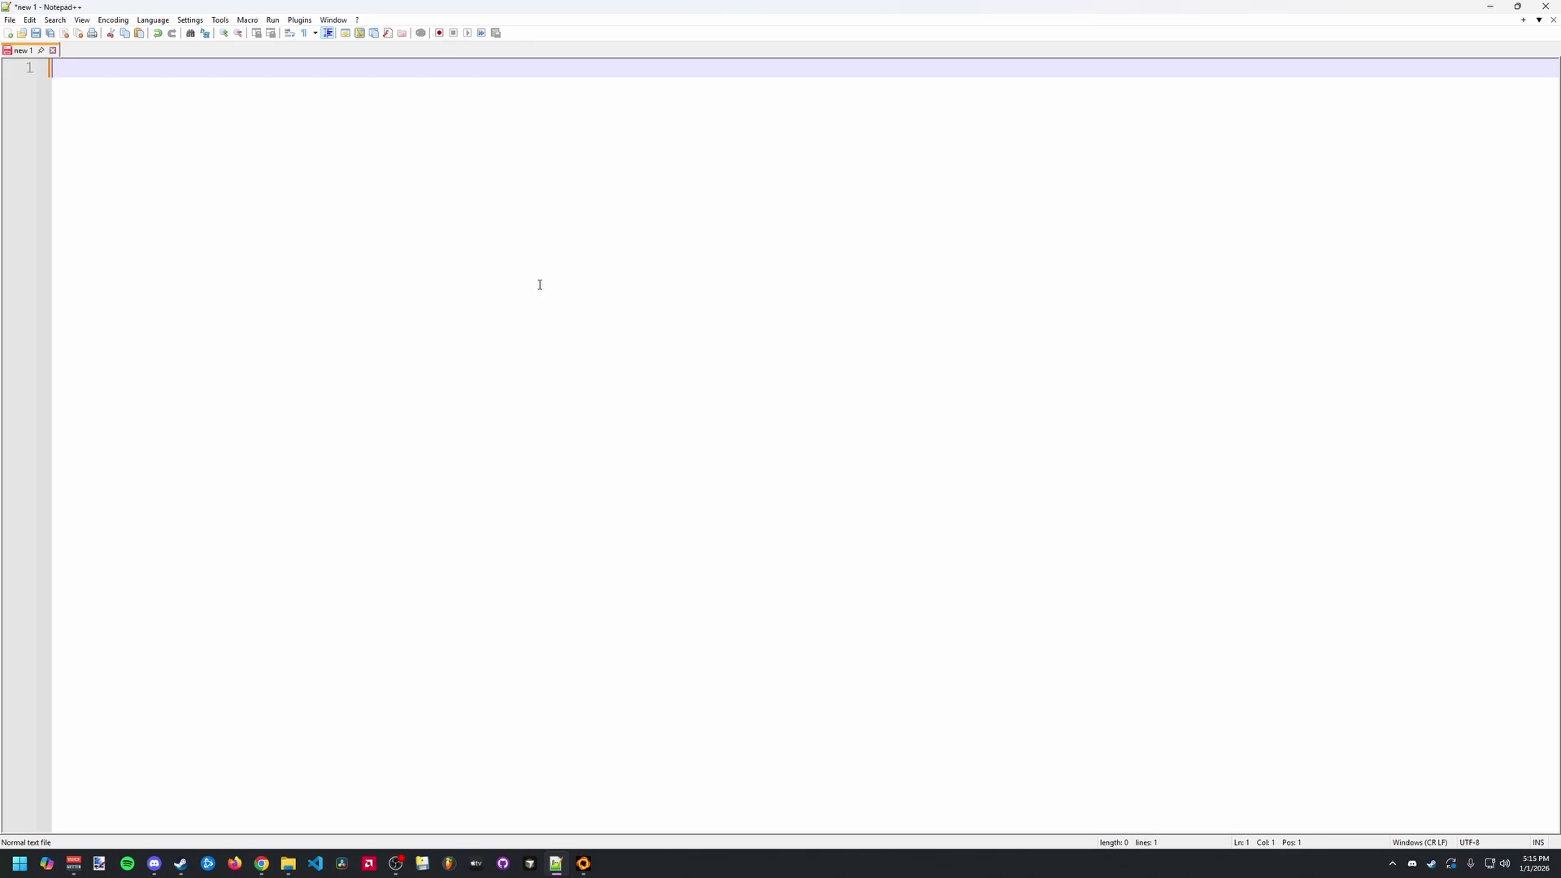
pyautogui.write('SpawnEnemyAndOrderTo')
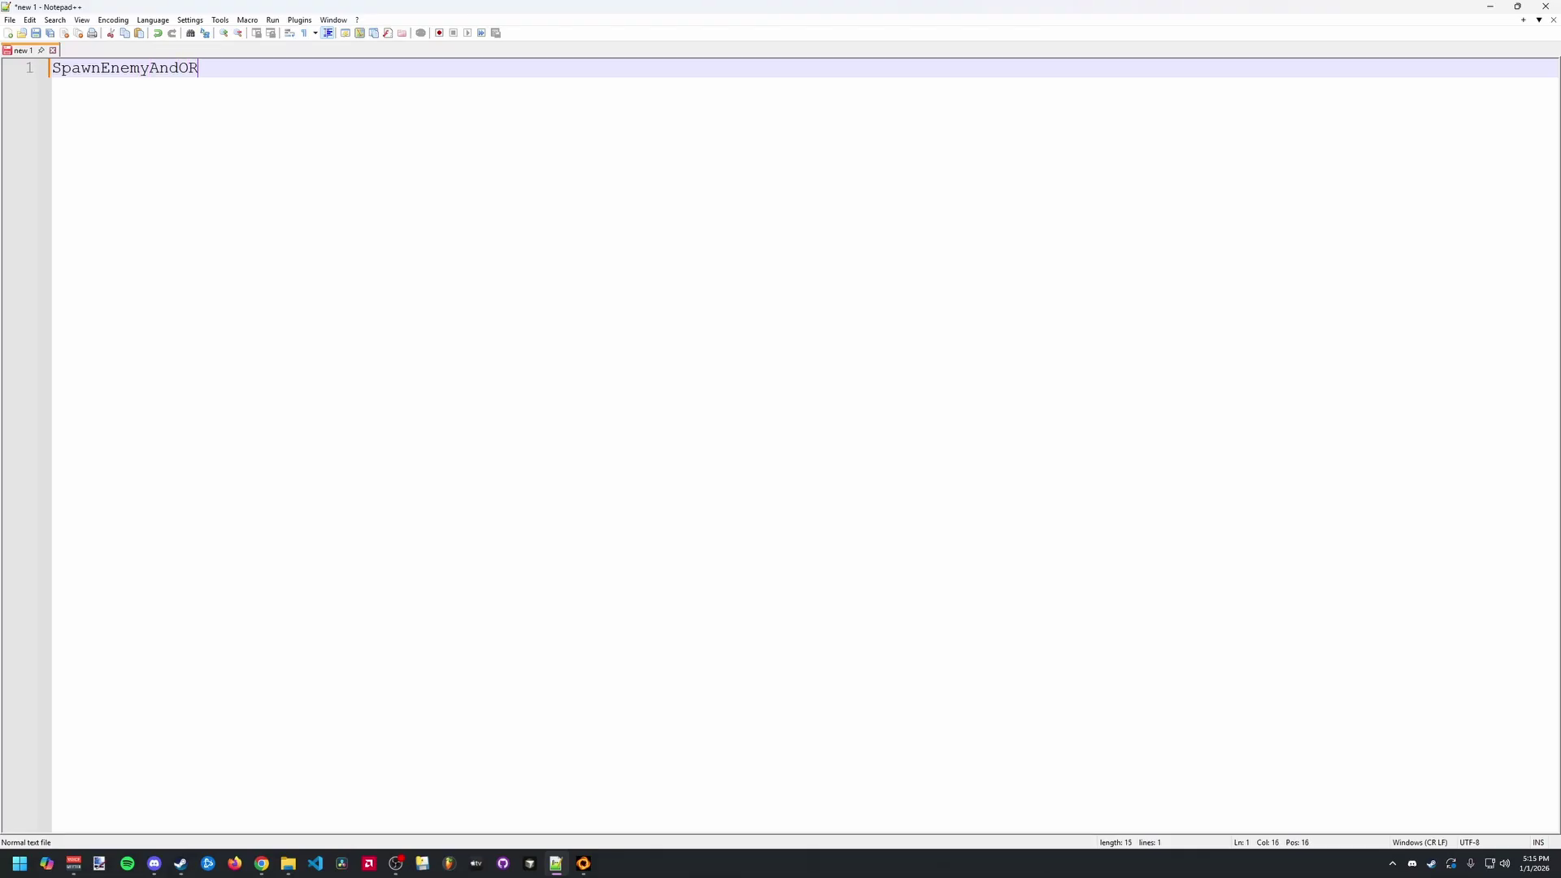
pyautogui.write('Attack():')
pyautogui.press('Left')
pyautogui.write('unitType')
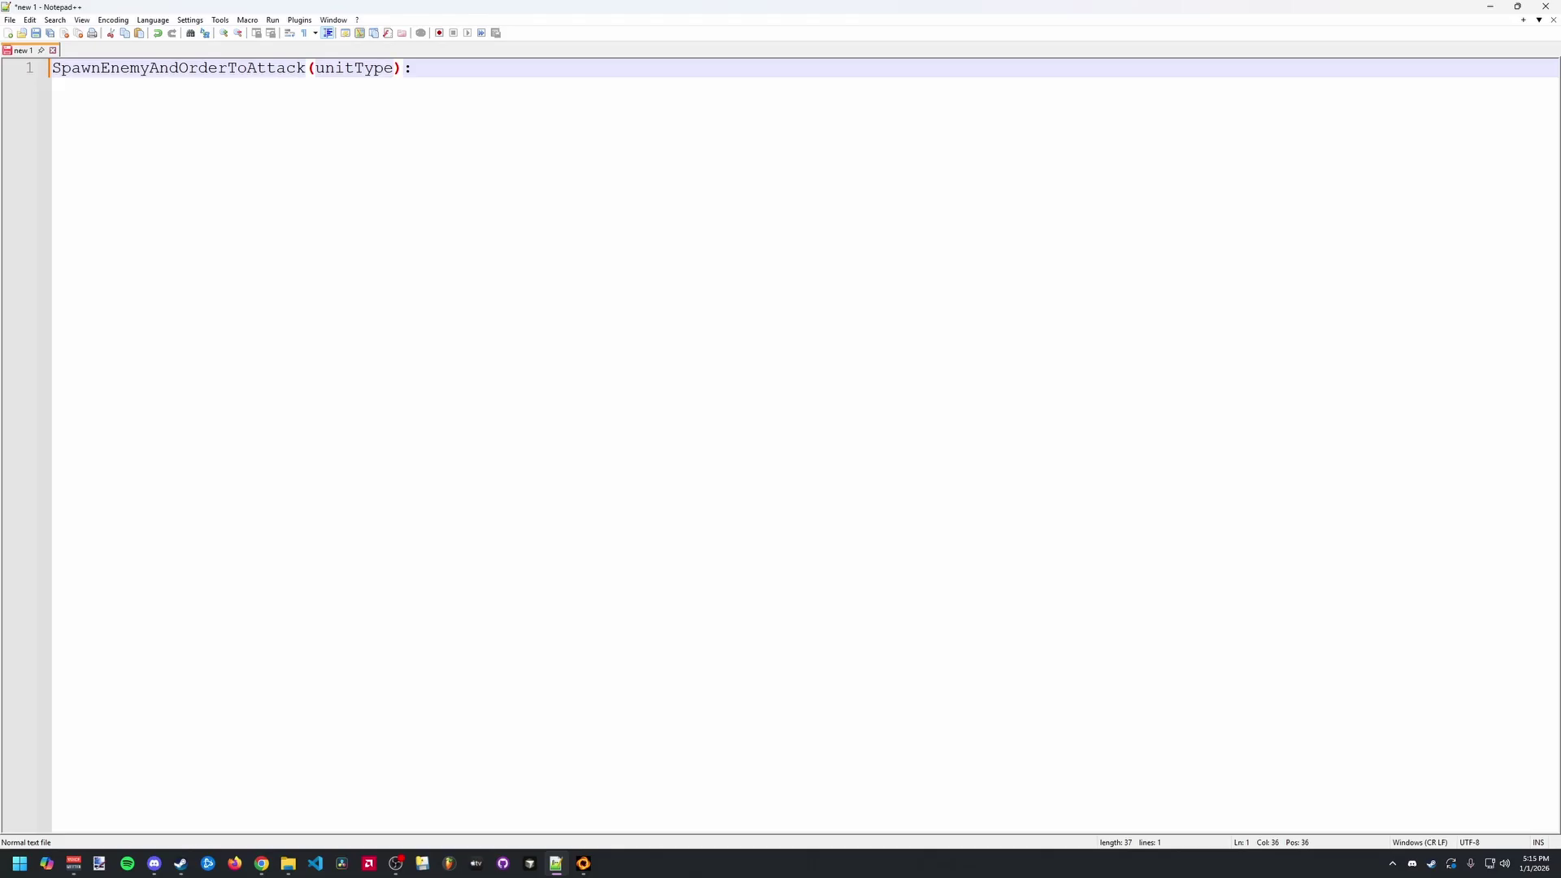
# Step: Type example lines x = 1, y = hello, unitType = fiend below it, then delete them
pyautogui.press('End')
pyautogui.press('Return')
pyautogui.press('Return')
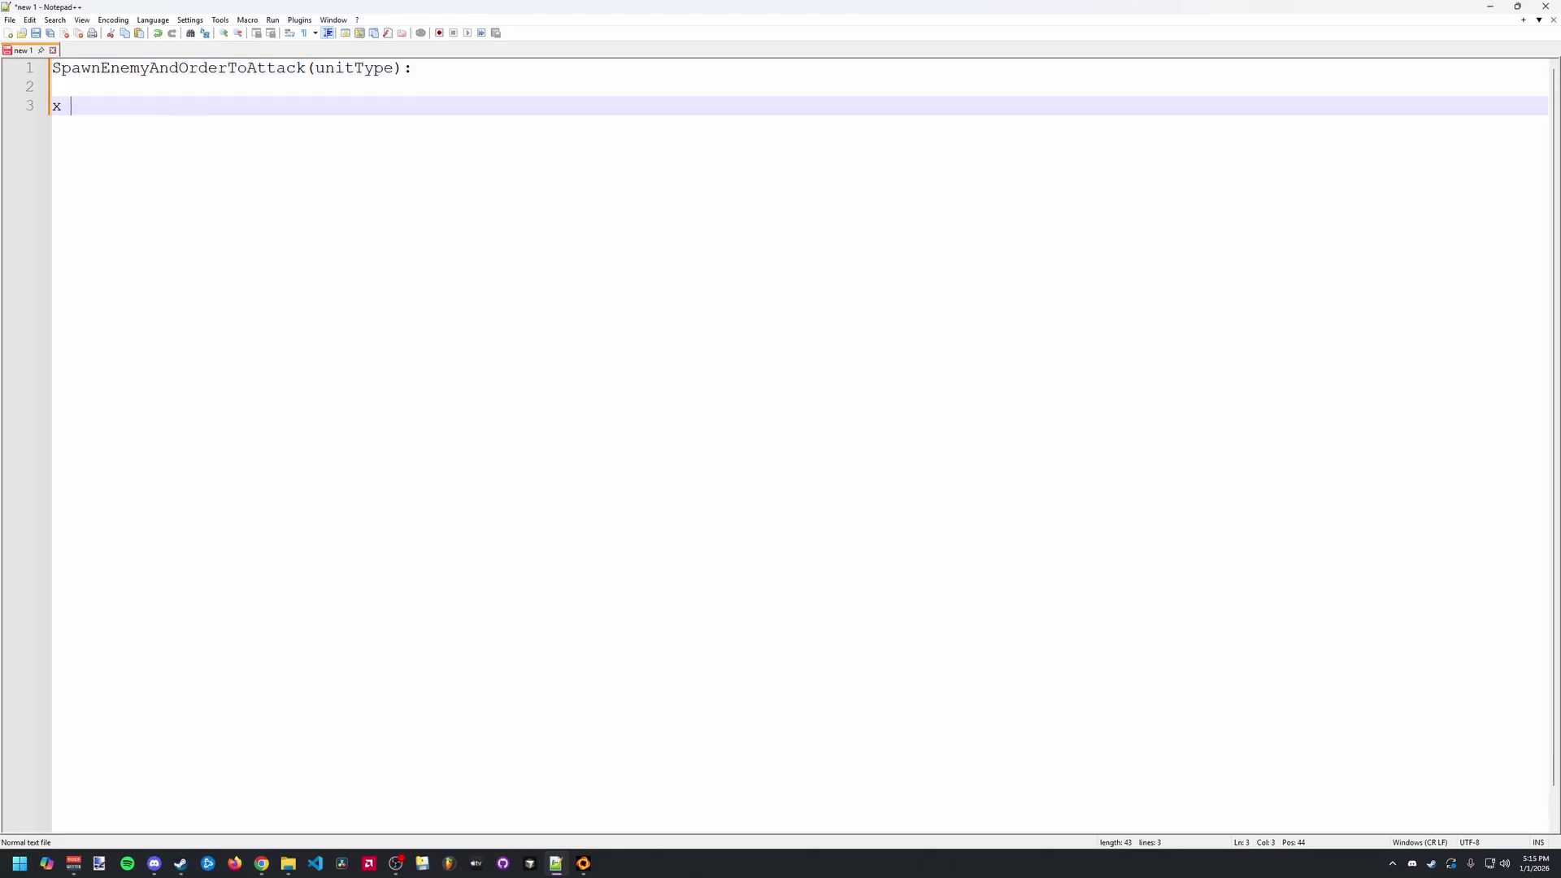
pyautogui.write('x = 1')
pyautogui.press('Return')
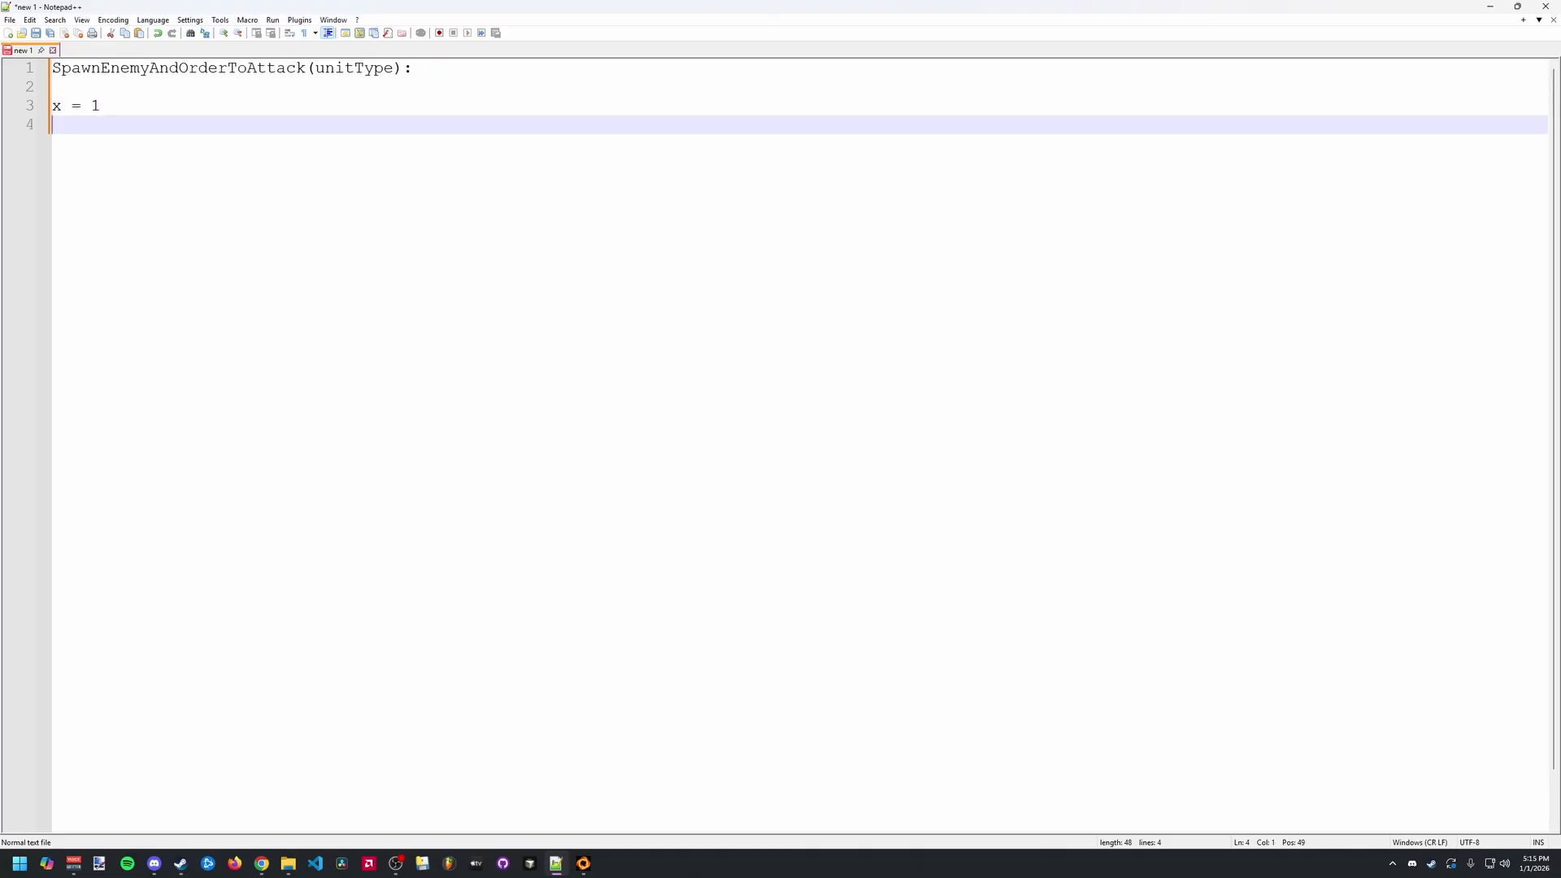
pyautogui.write('y = hello')
pyautogui.press('Return')
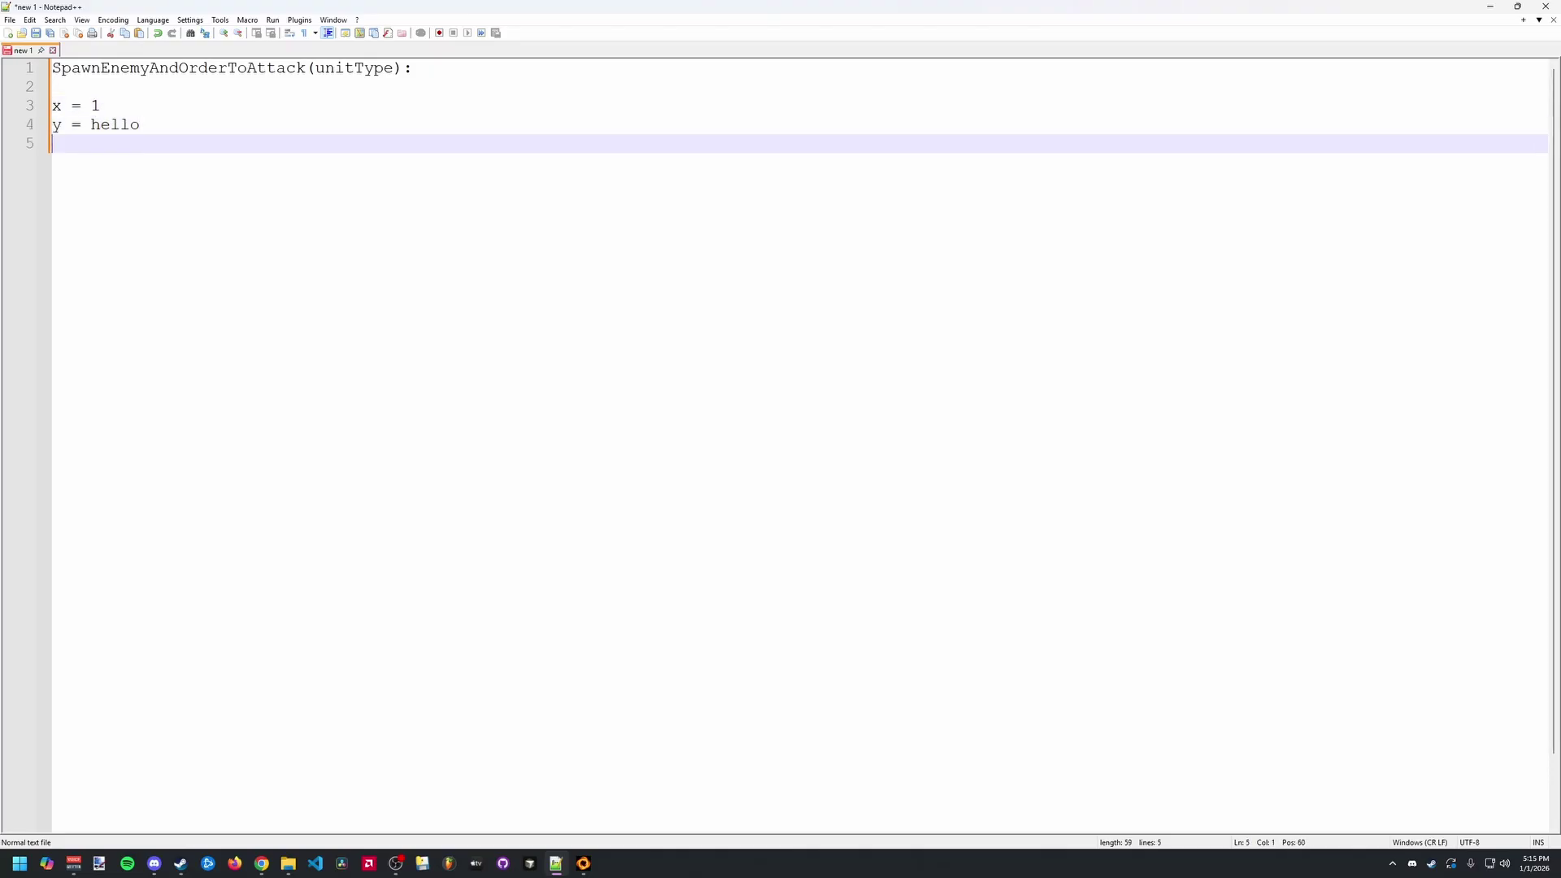
pyautogui.write('unitType = fiend')
pyautogui.click(364, 70)
pyautogui.moveTo(257, 153); pyautogui.dragTo(52, 86)
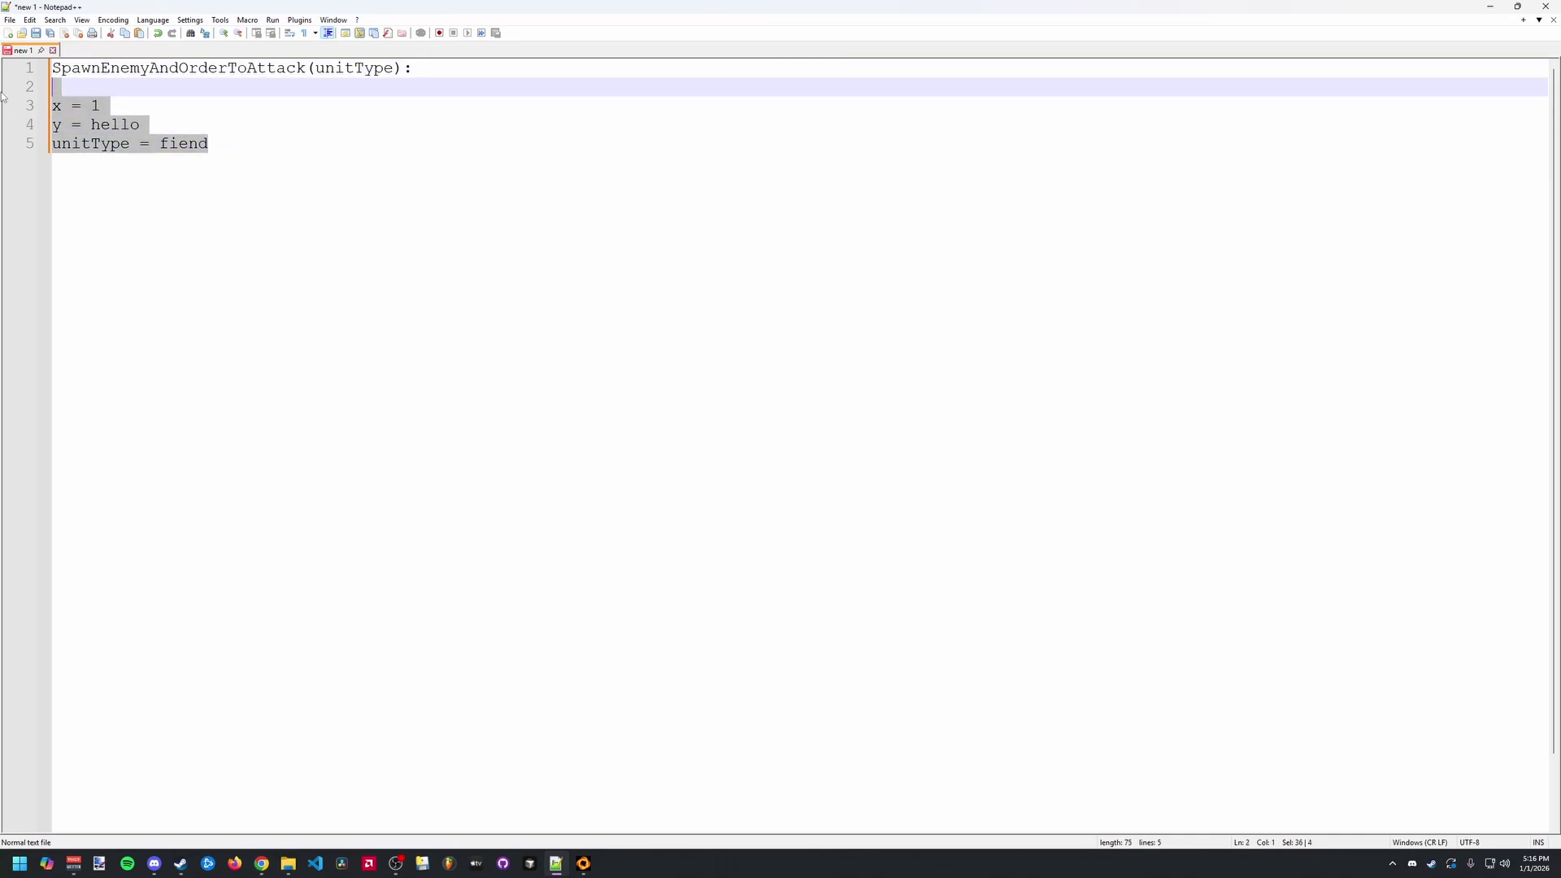
pyautogui.press('BackSpace')
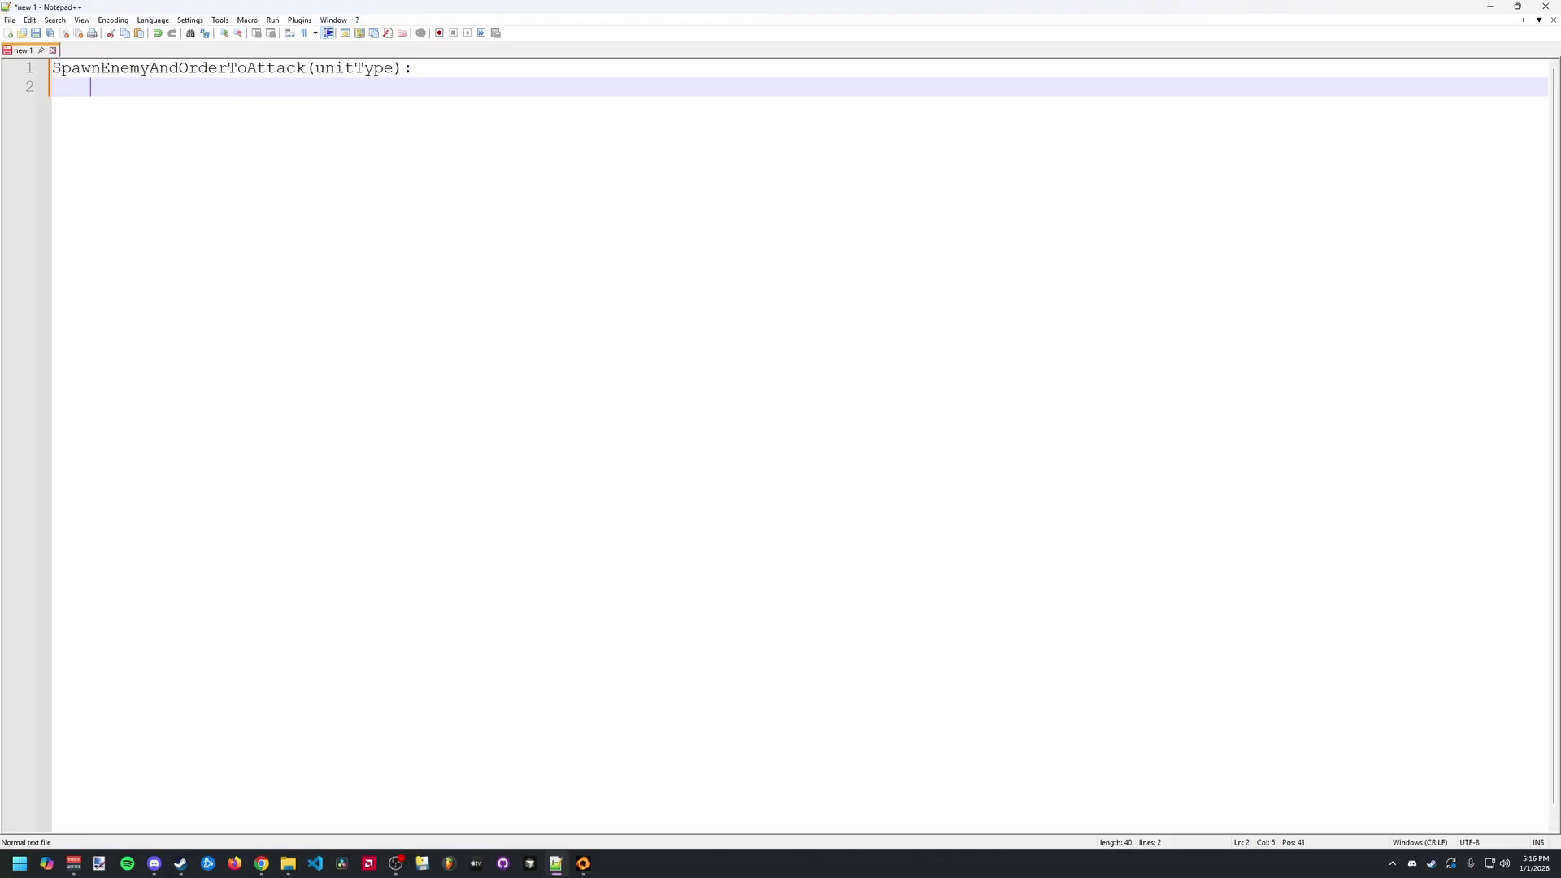
# Step: Write the function body calls CreateUnits(unitType) and IssueAttackOrder()
pyautogui.write('CreateUnits()')
pyautogui.press('Return')
pyautogui.write('I')
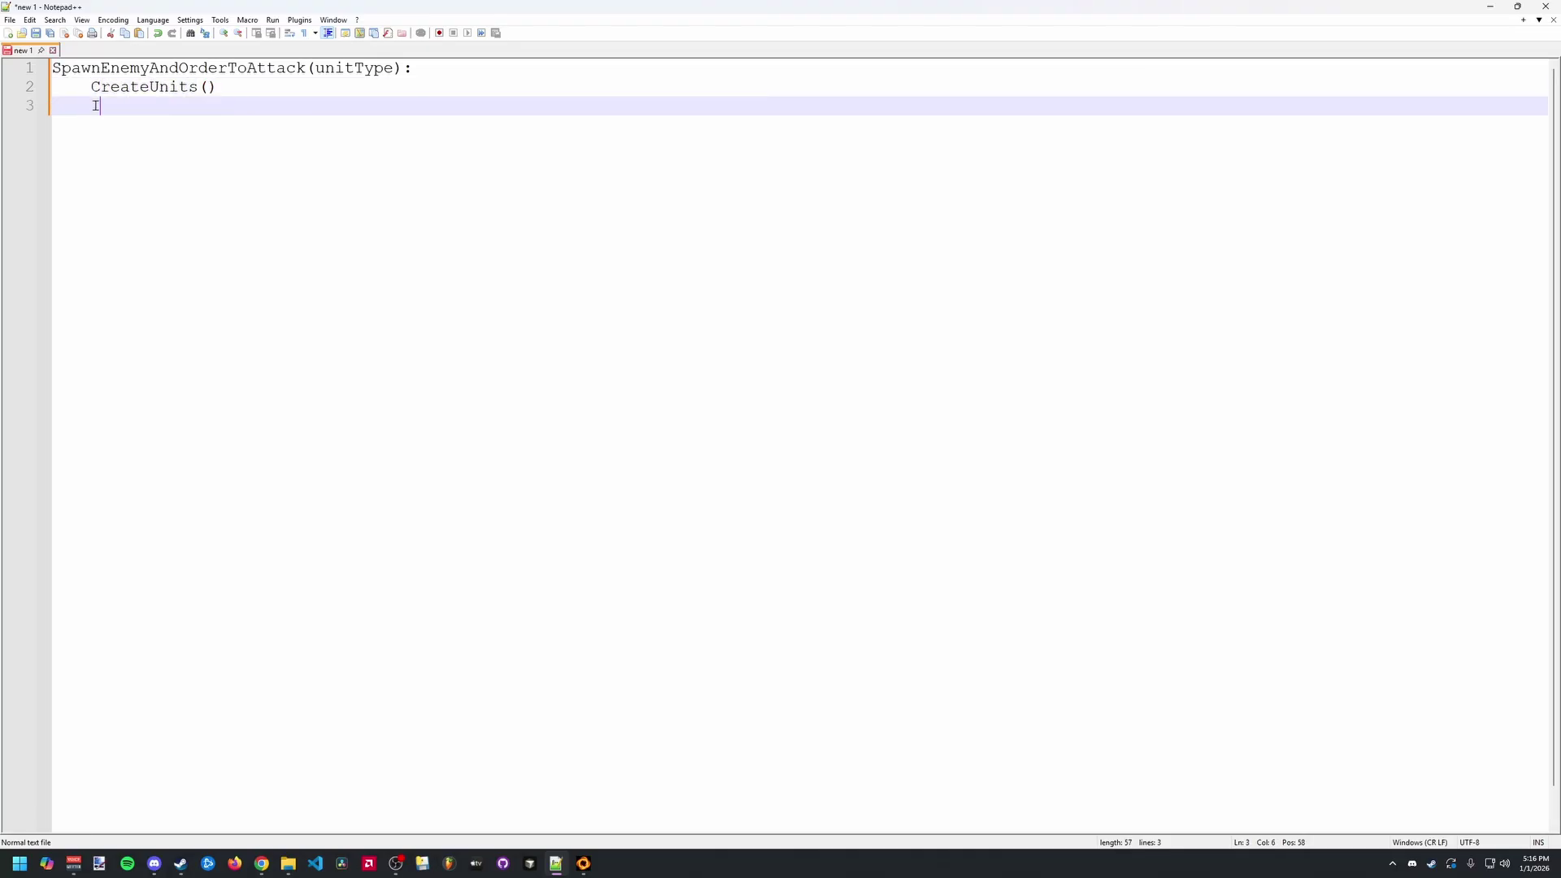
pyautogui.write('ssueAttackOrder()')
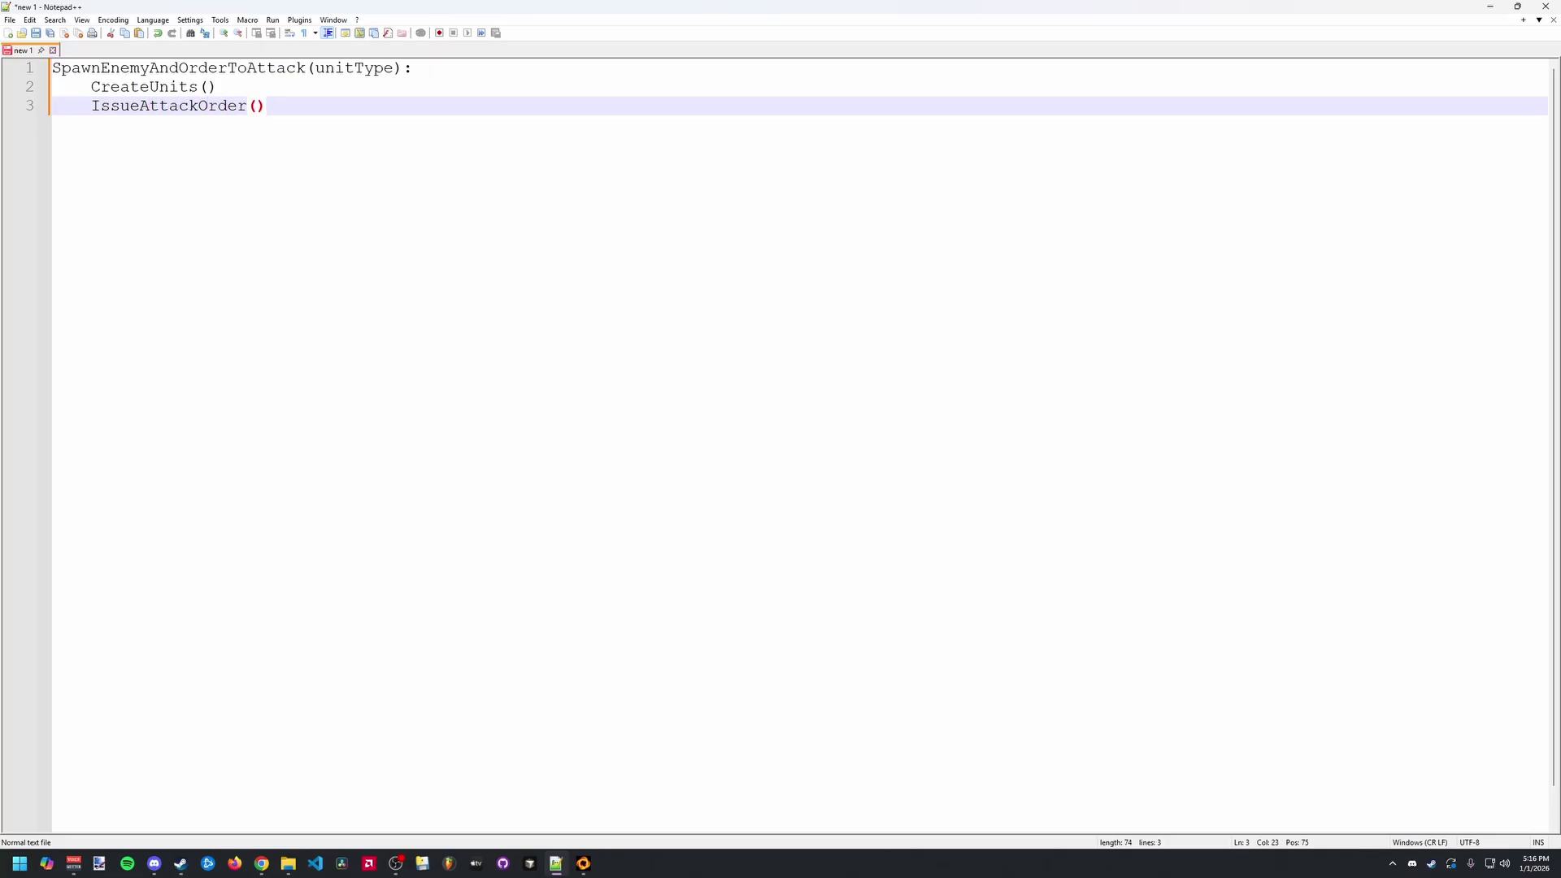
pyautogui.click(208, 87)
pyautogui.write('unitType')
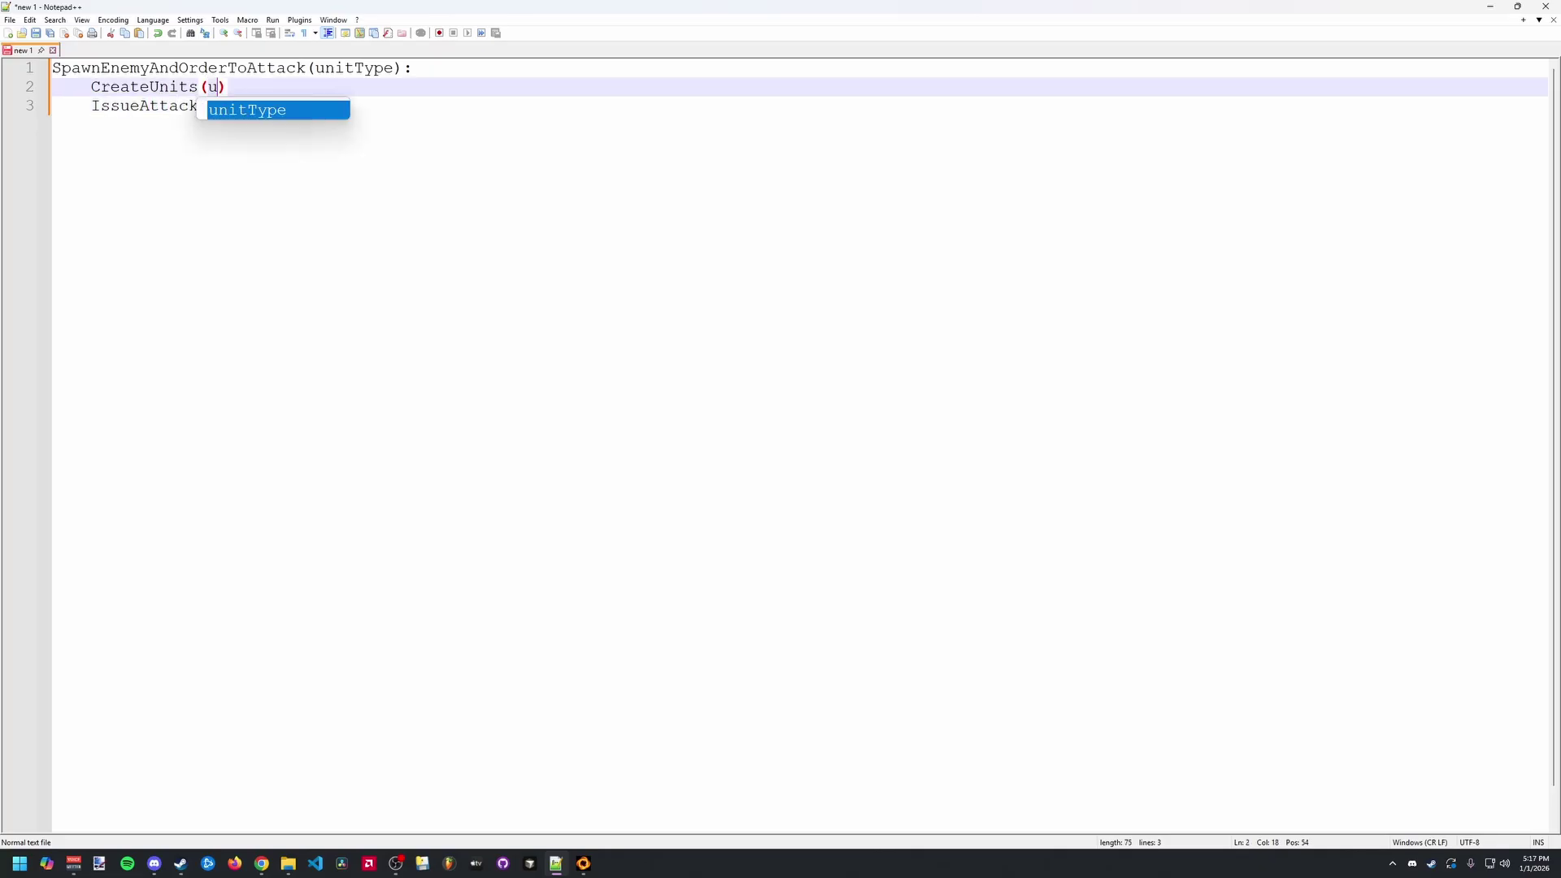
pyautogui.press('Escape')
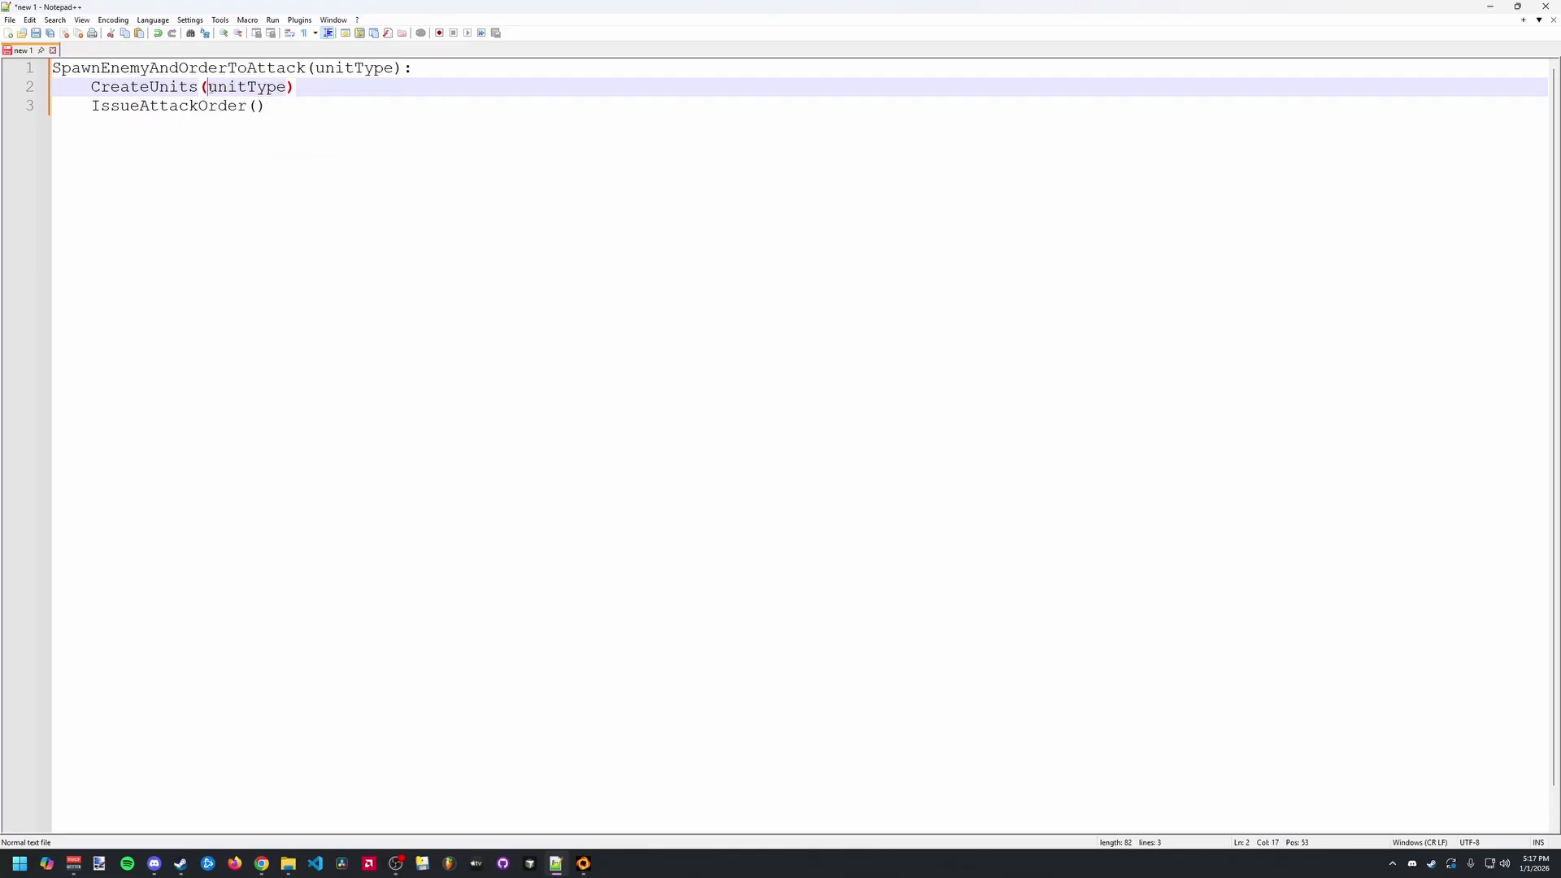
# Step: Add calls SpawnEnemyAndOrderToAttack(fiend), (brute) and (magmadon) above the function definition
pyautogui.doubleClick(187, 85)
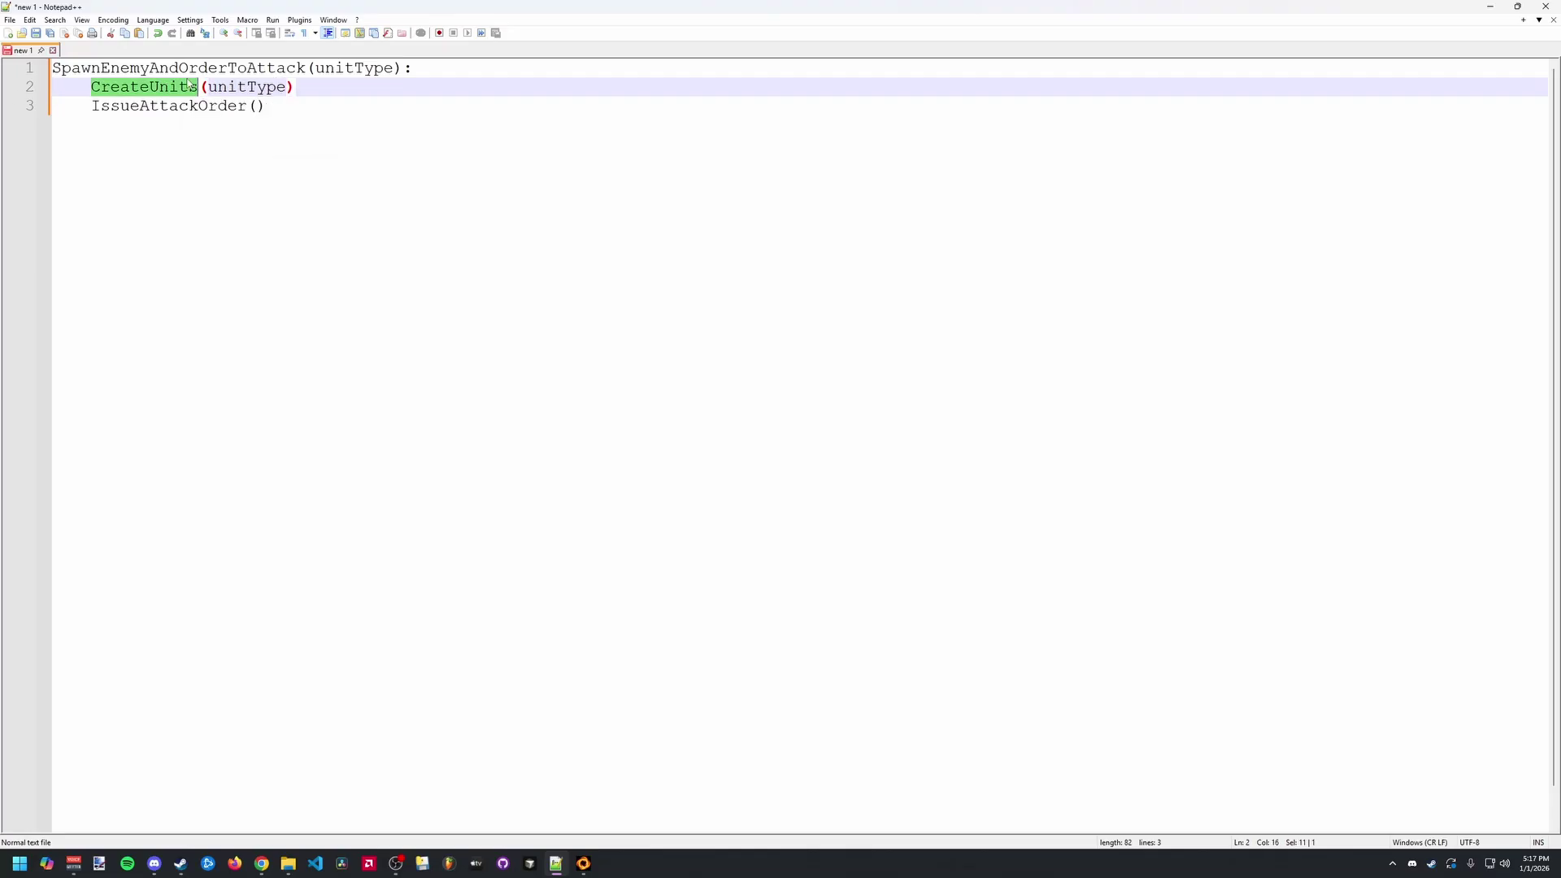
pyautogui.hotkey('ctrl', 'Home')
pyautogui.press('Return')
pyautogui.press('Return')
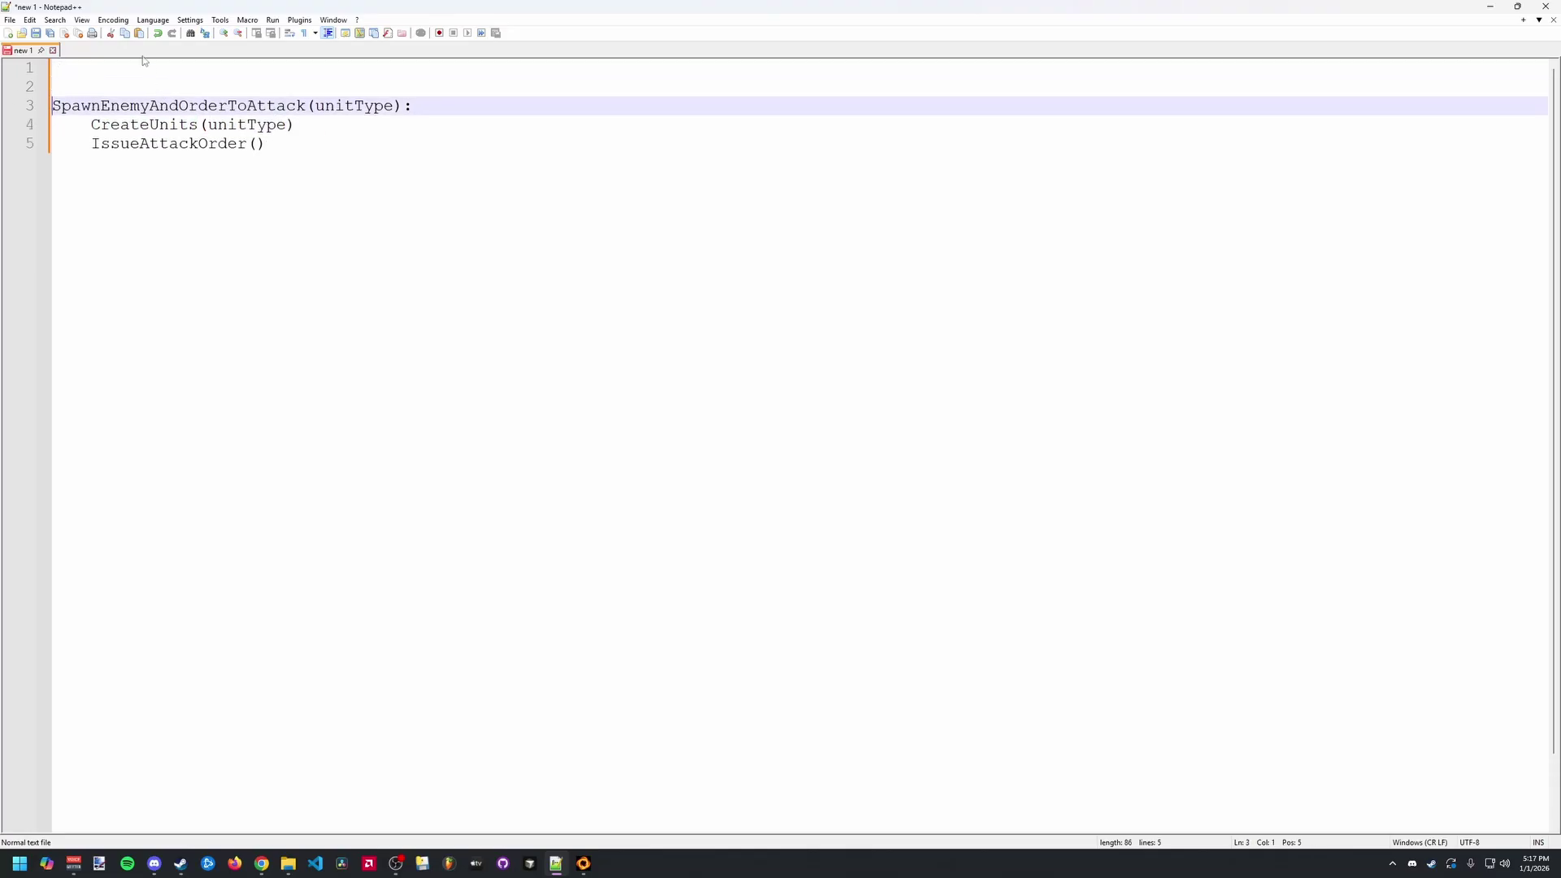
pyautogui.click(143, 65)
pyautogui.write('SpawnEnemyAndOrderToAttack')
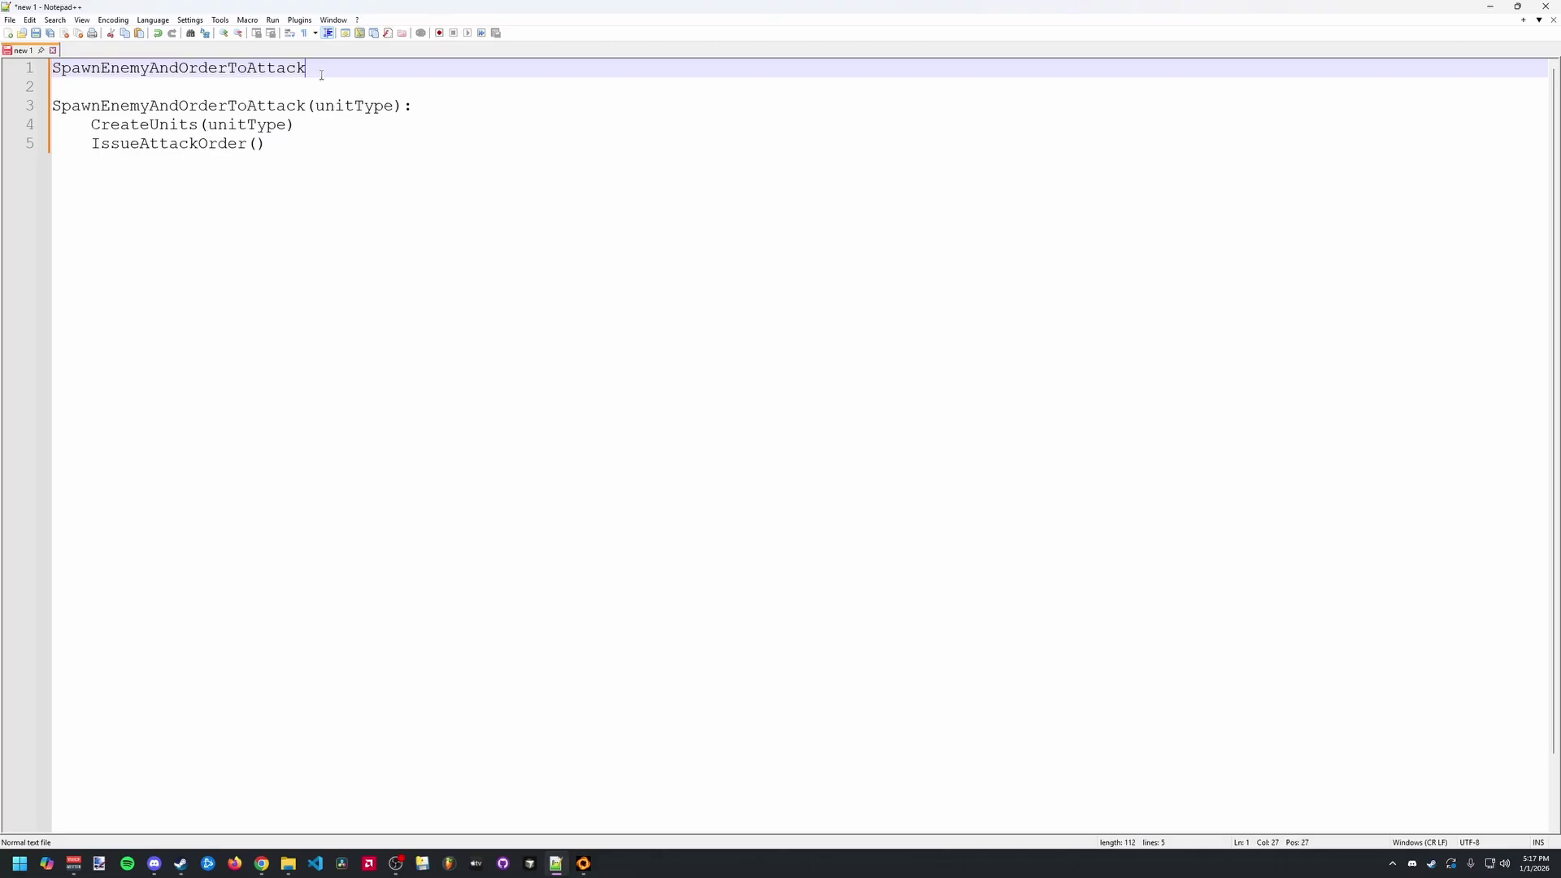
pyautogui.write('(')
pyautogui.write('fiend)')
pyautogui.write('SpawnEnemyAndOrderToAttack(brute)')
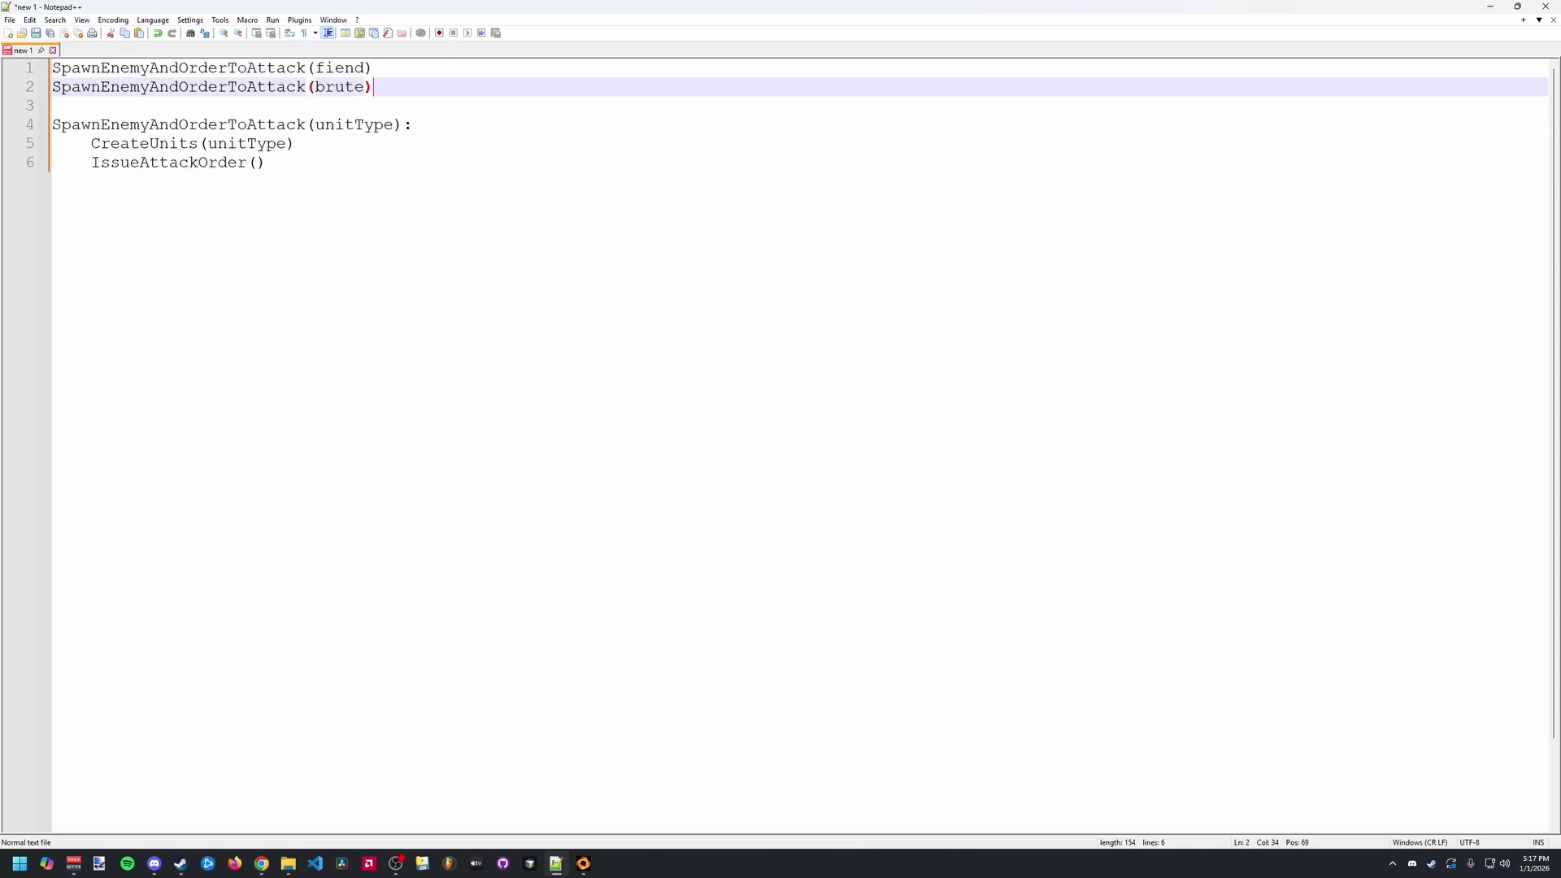
pyautogui.press('Return')
pyautogui.write('SpawnEnemyAndOrderToAttack')
pyautogui.write('(magmado')
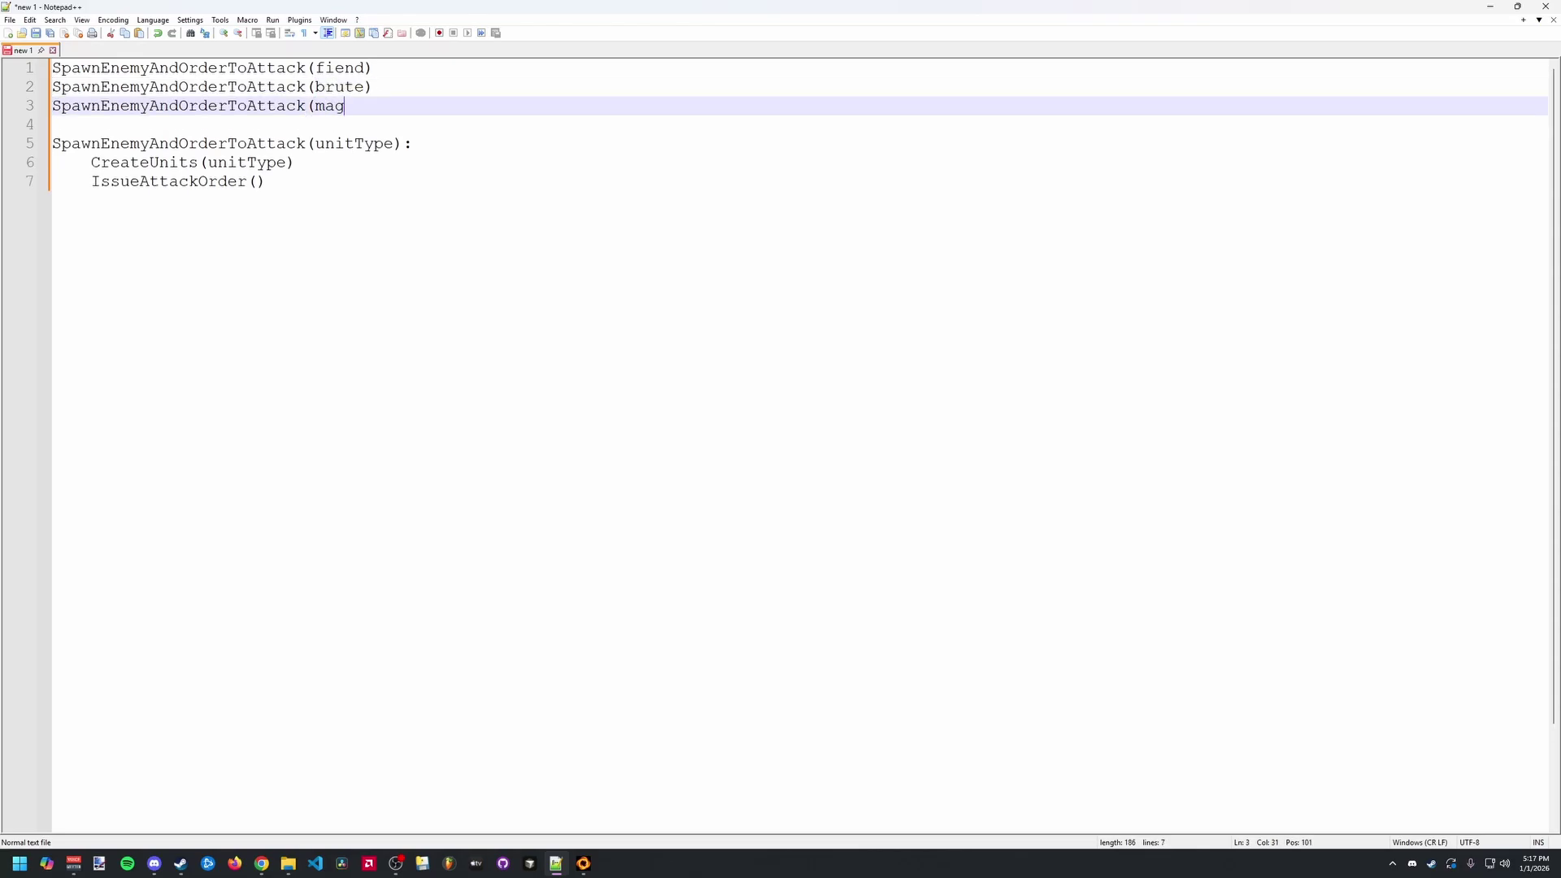
pyautogui.write('n)')
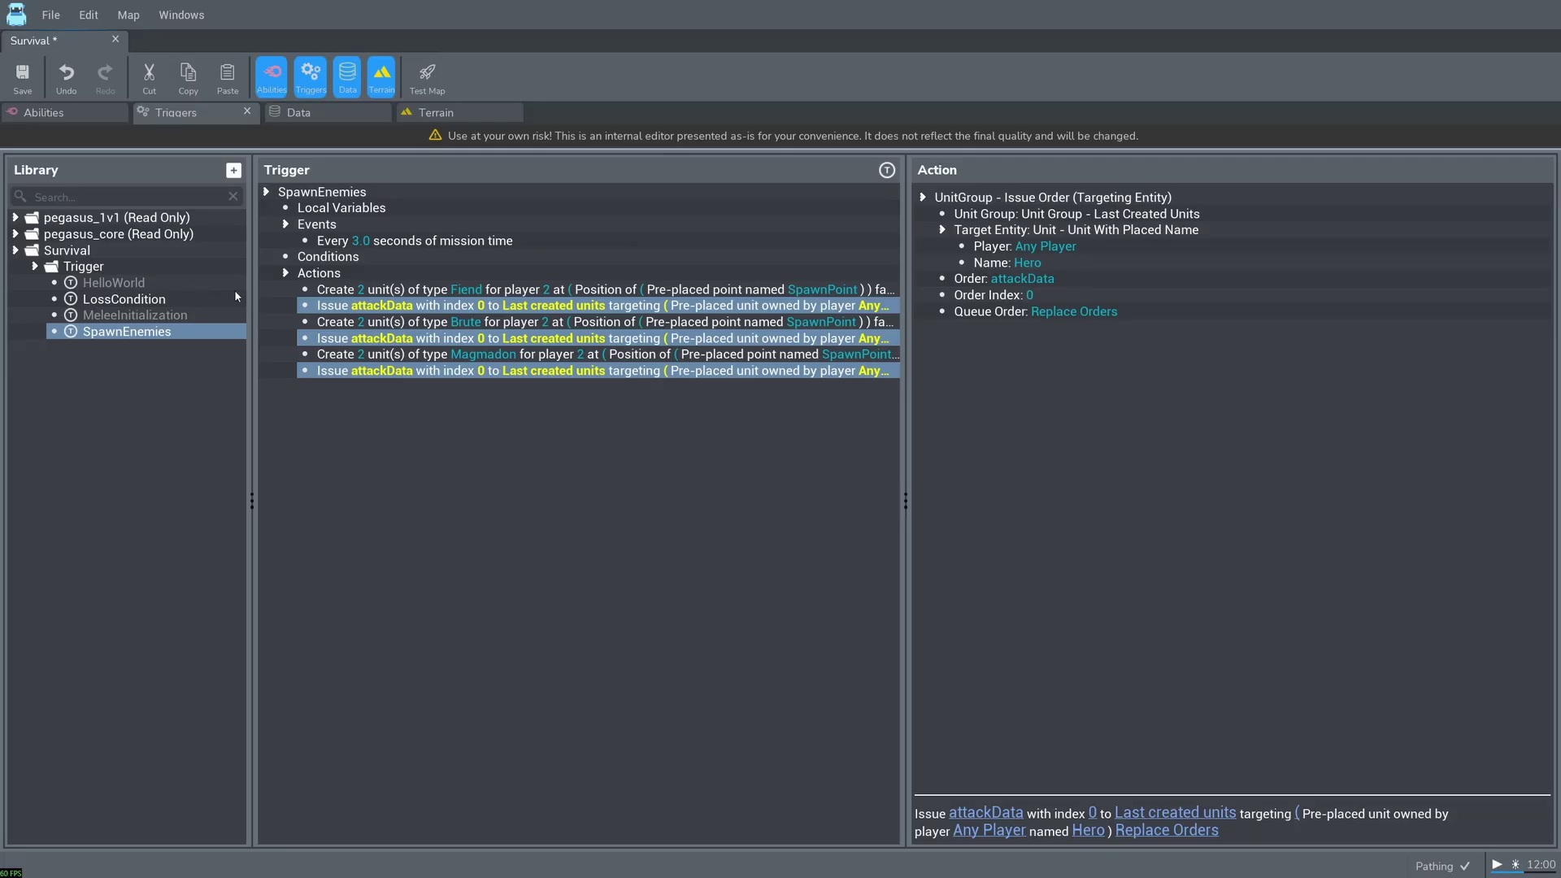
# Step: Delete the Brute and Magmadon actions from SpawnEnemies
pyautogui.moveTo(353, 326); pyautogui.dragTo(359, 370)
pyautogui.rightClick(359, 370)
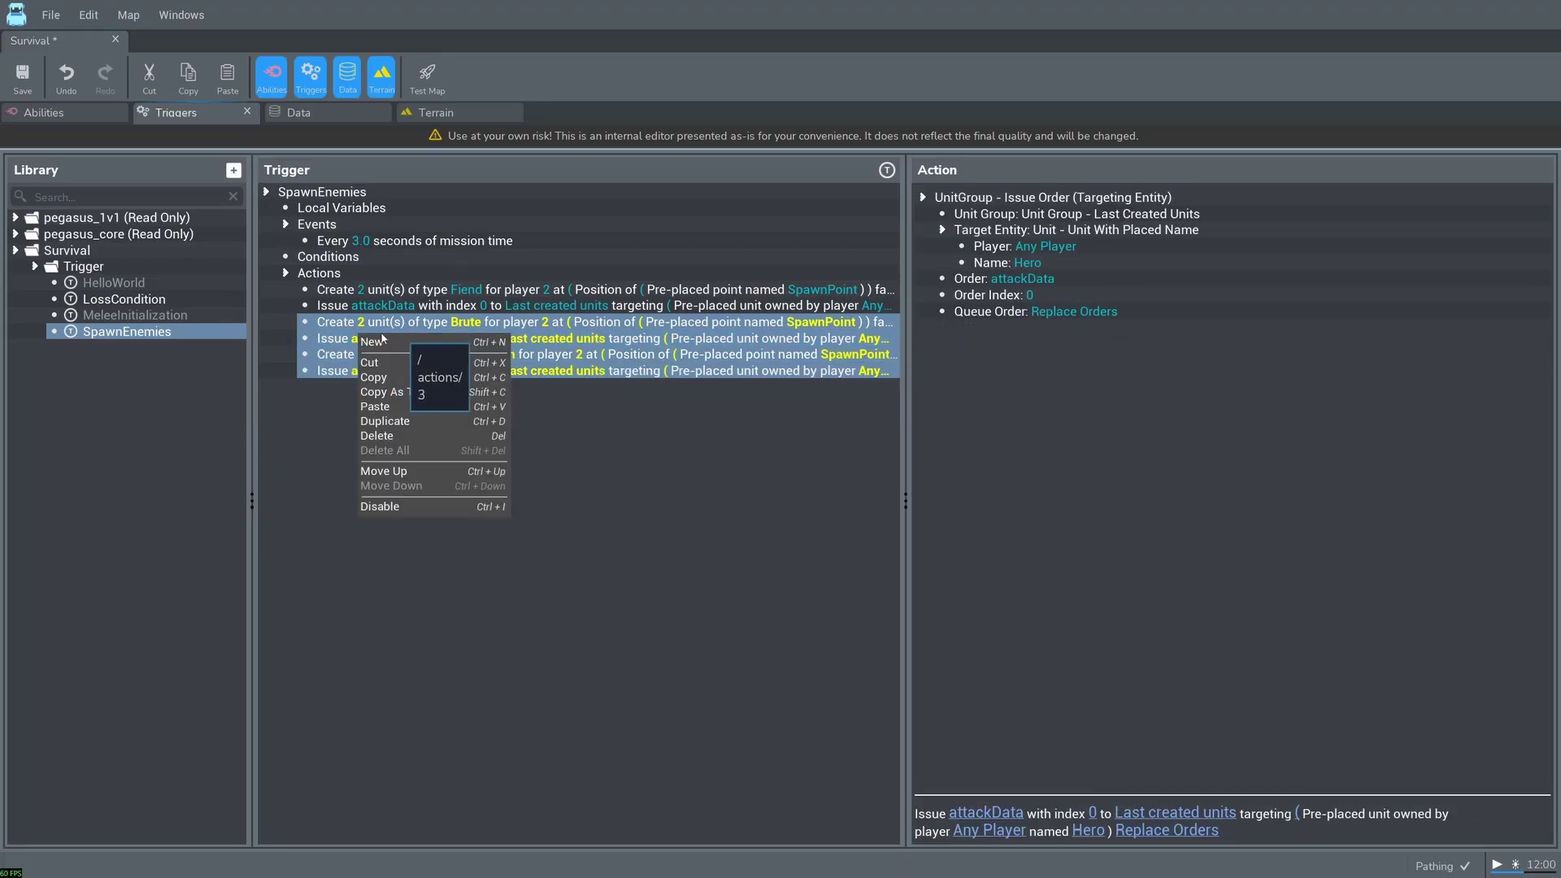
pyautogui.click(356, 394)
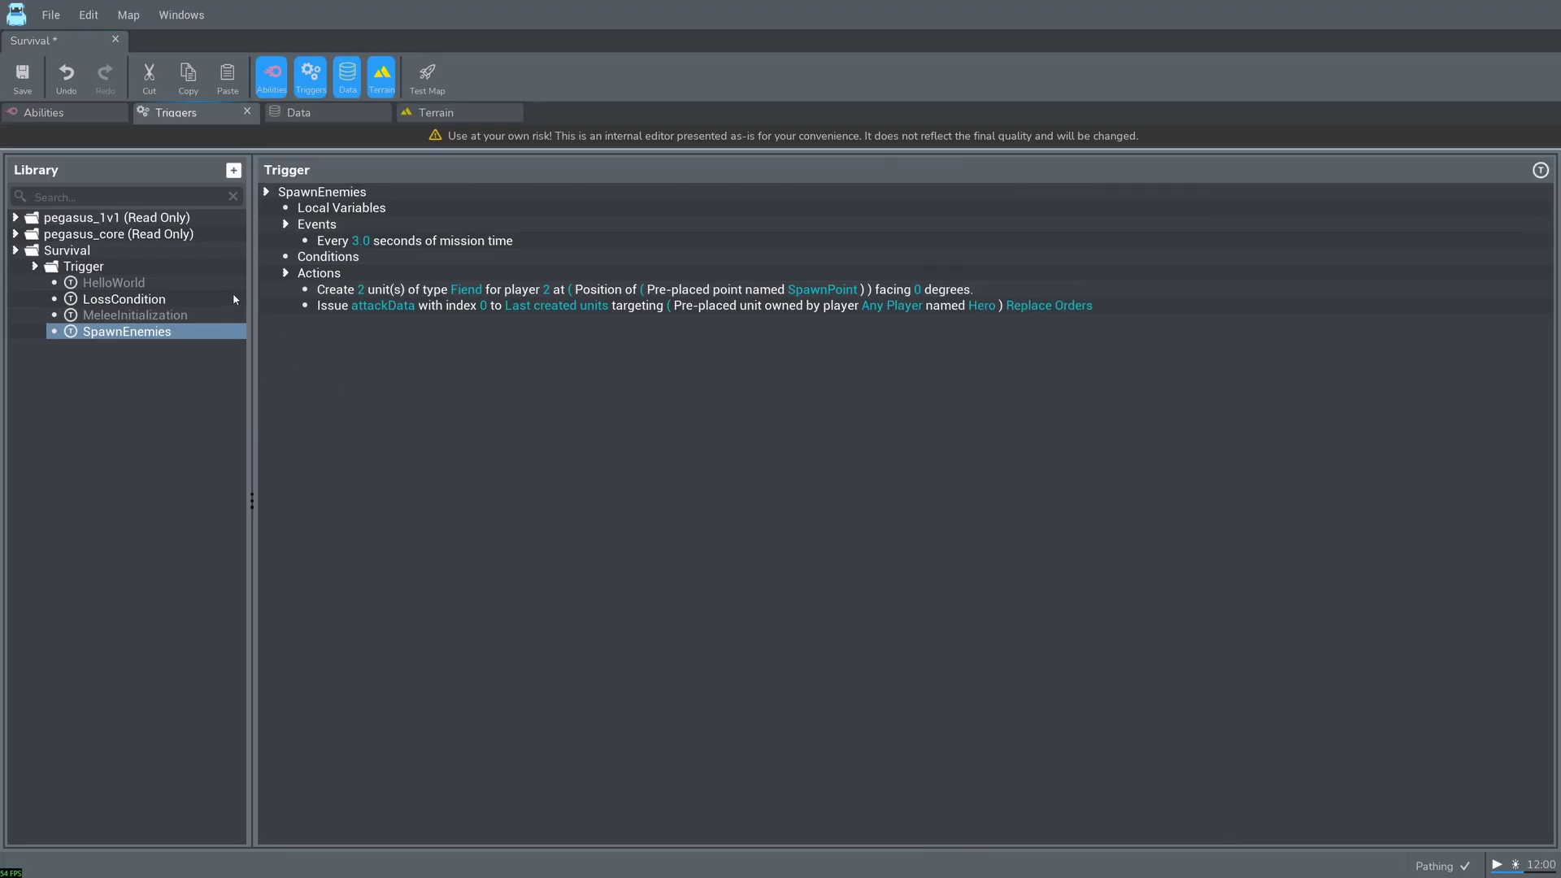
# Step: Create a new trigger in the Trigger folder named SpawnEnemyAndOrderToAttack
pyautogui.rightClick(112, 270)
pyautogui.click(146, 326)
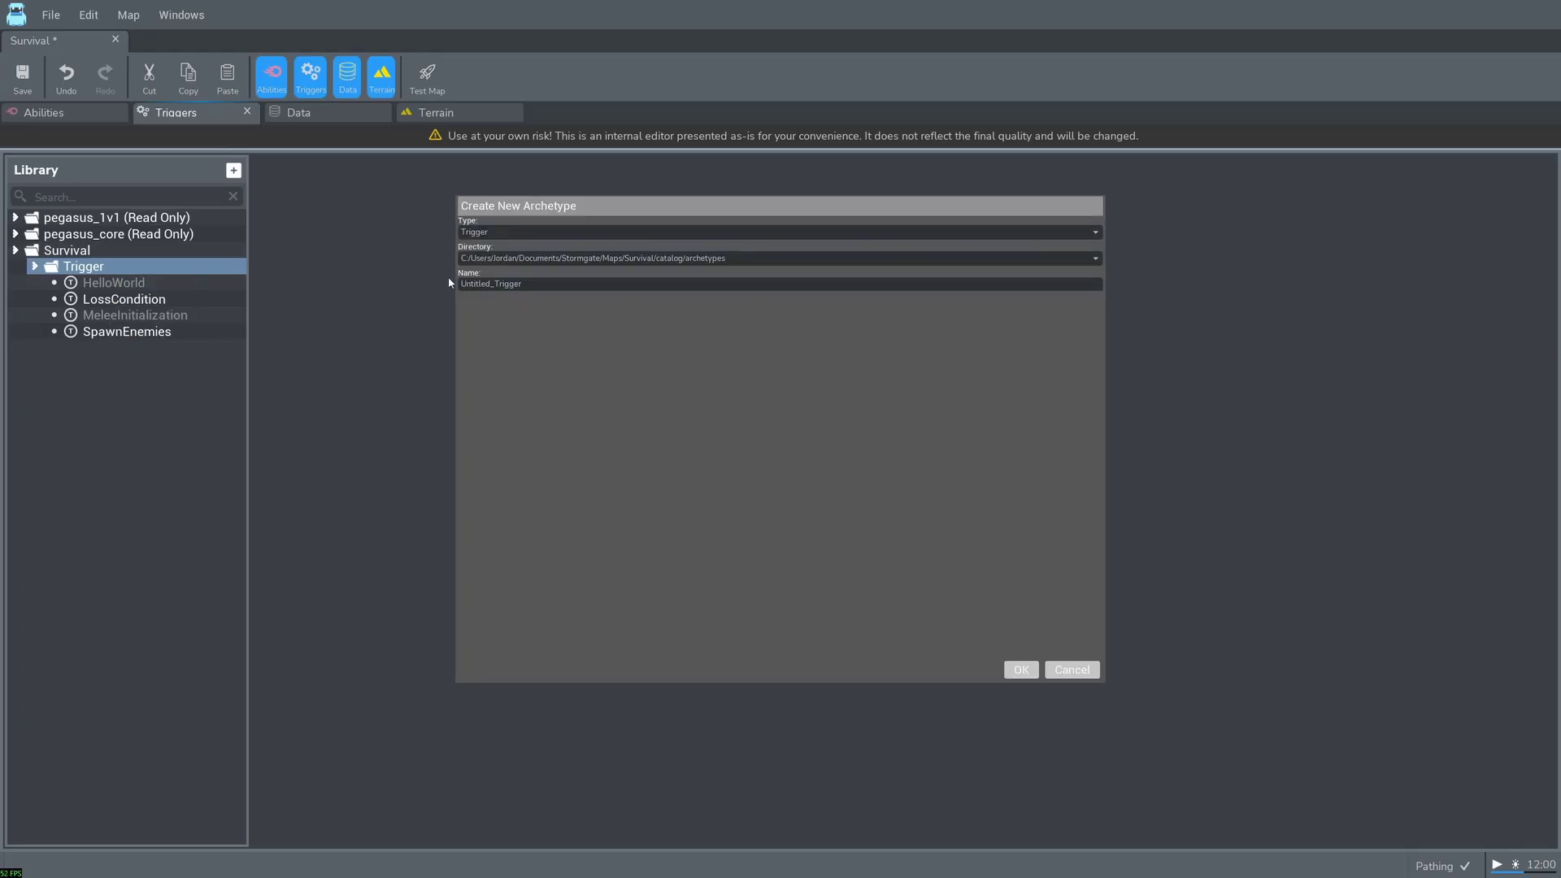
pyautogui.doubleClick(582, 280)
pyautogui.write('SpawnEnemyAndOR')
pyautogui.press('BackSpace')
pyautogui.write('rderToAttack')
pyautogui.press('Return')
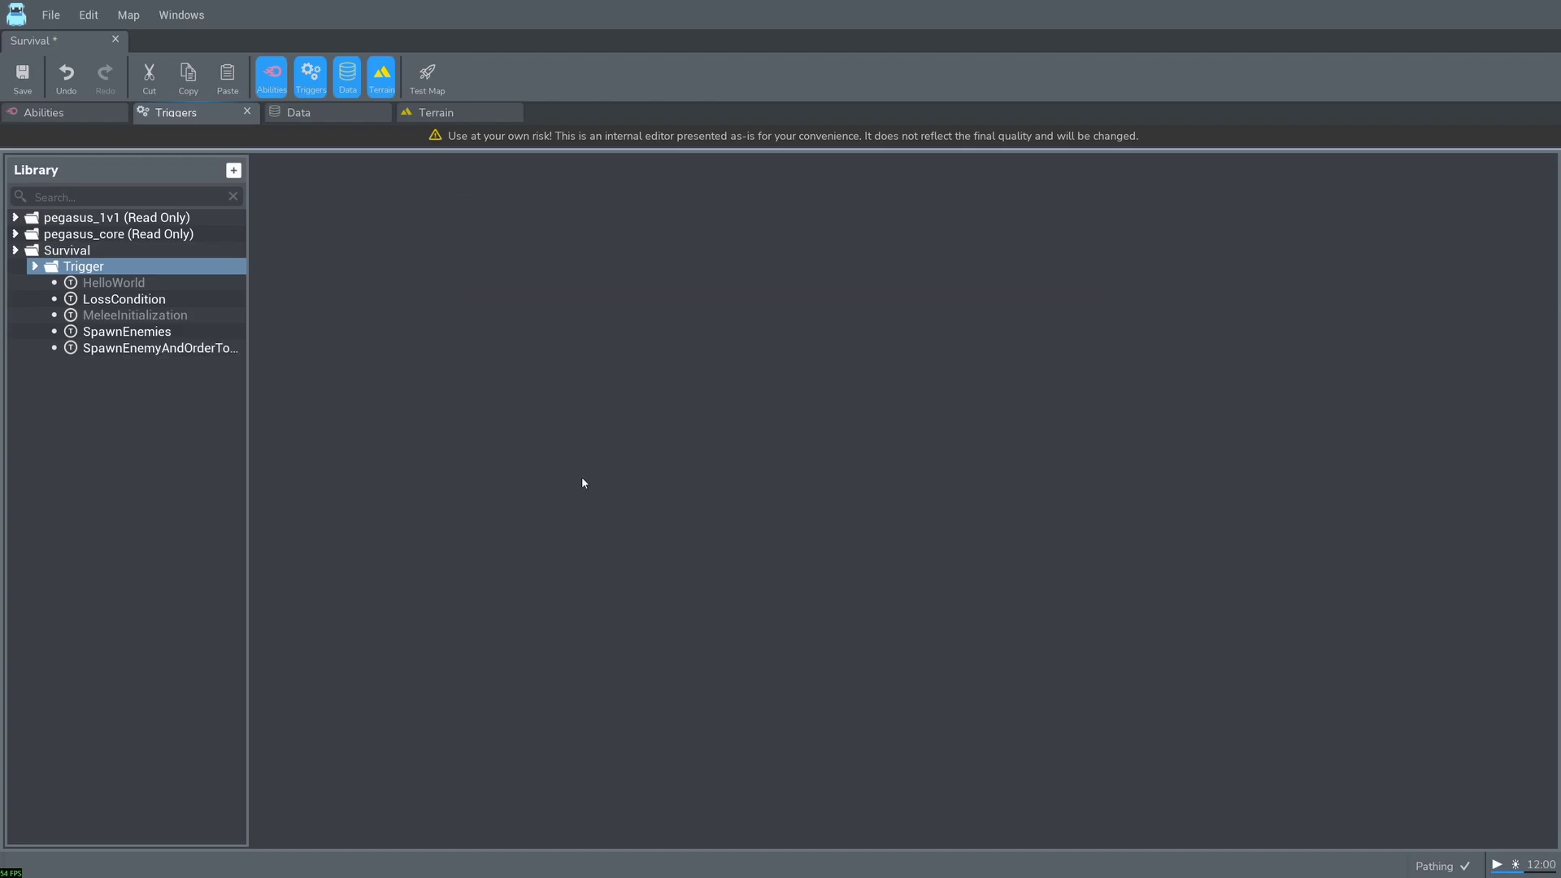
# Step: Move the Fiend create and attack actions from SpawnEnemies into SpawnEnemyAndOrderToAttack
pyautogui.click(157, 332)
pyautogui.click(368, 291)
pyautogui.hotkey('shift', 'Down')
pyautogui.rightClick(368, 293)
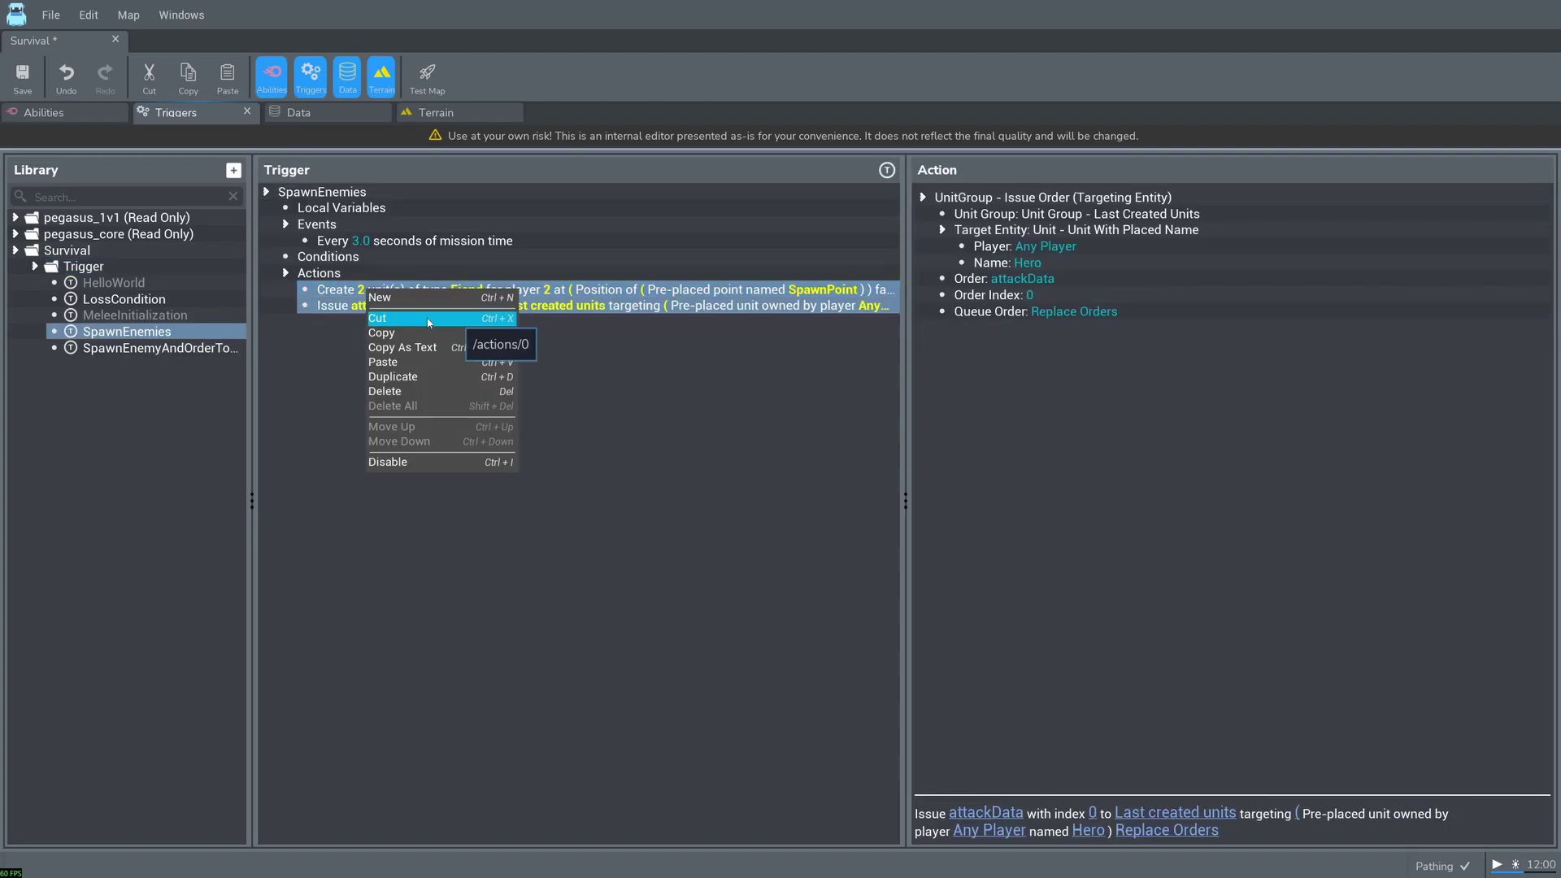
pyautogui.click(398, 333)
pyautogui.click(155, 347)
pyautogui.rightClick(350, 259)
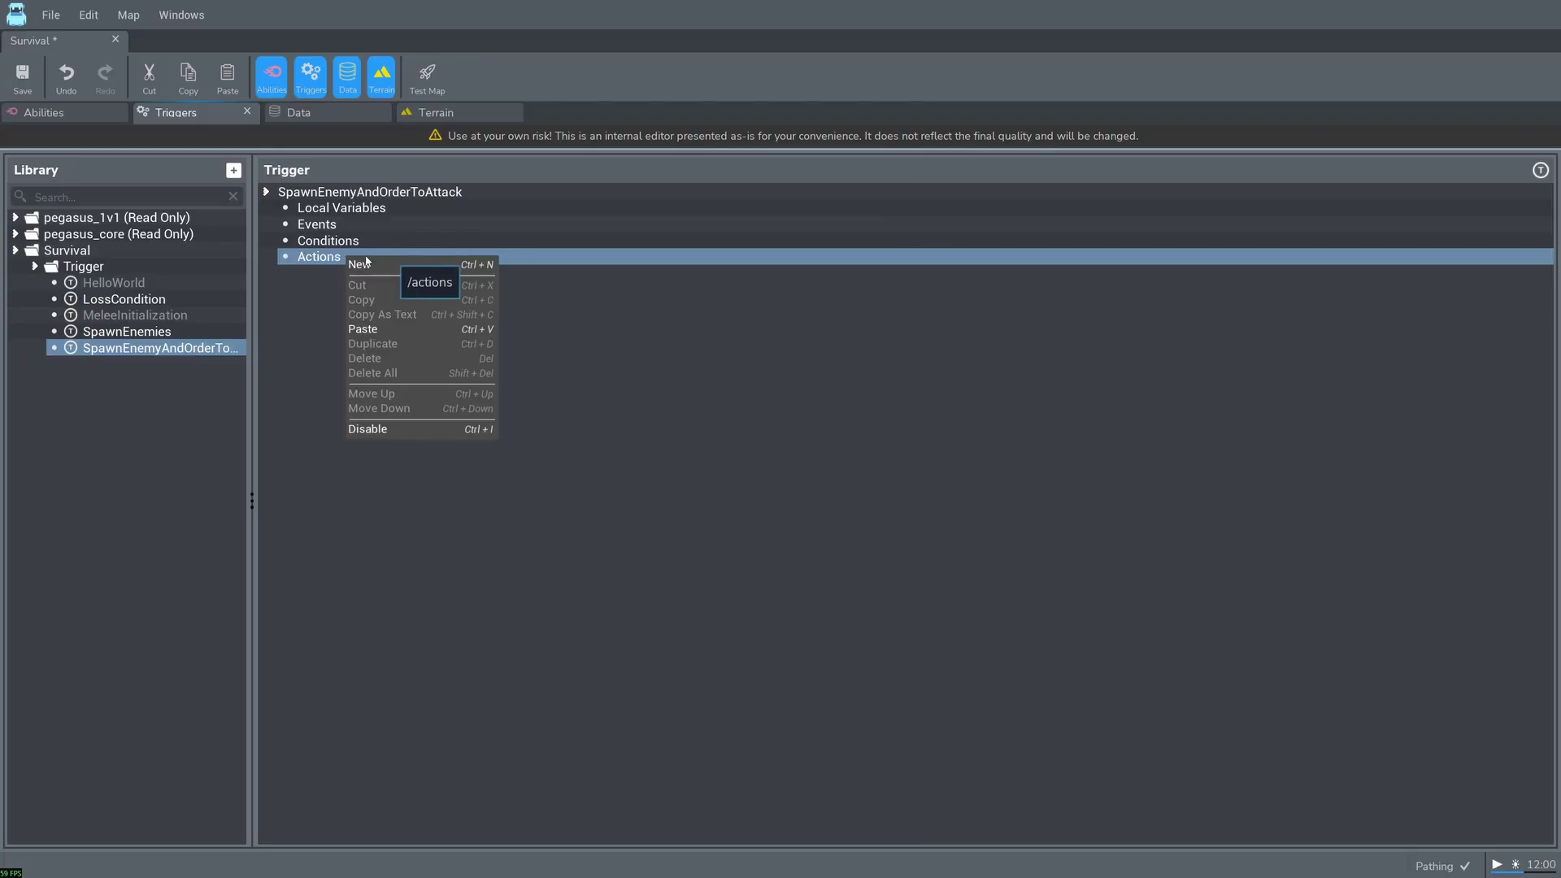
pyautogui.click(413, 324)
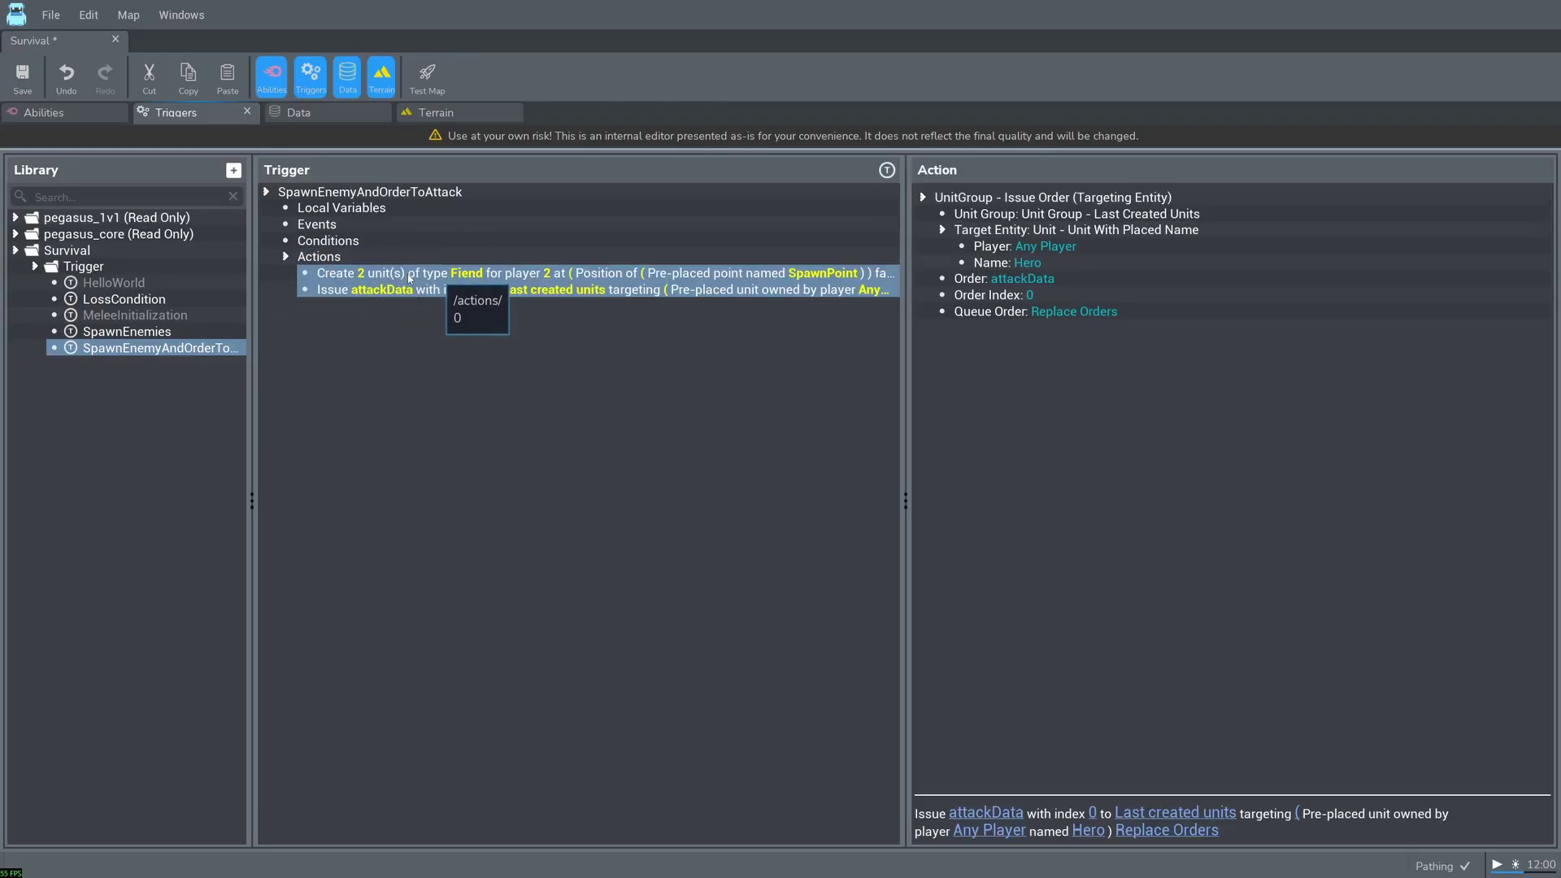
# Step: Add a global variable named IV_SpawnEnemyAndOrderToAttack_UnitType to the Survival map
pyautogui.rightClick(98, 255)
pyautogui.click(151, 315)
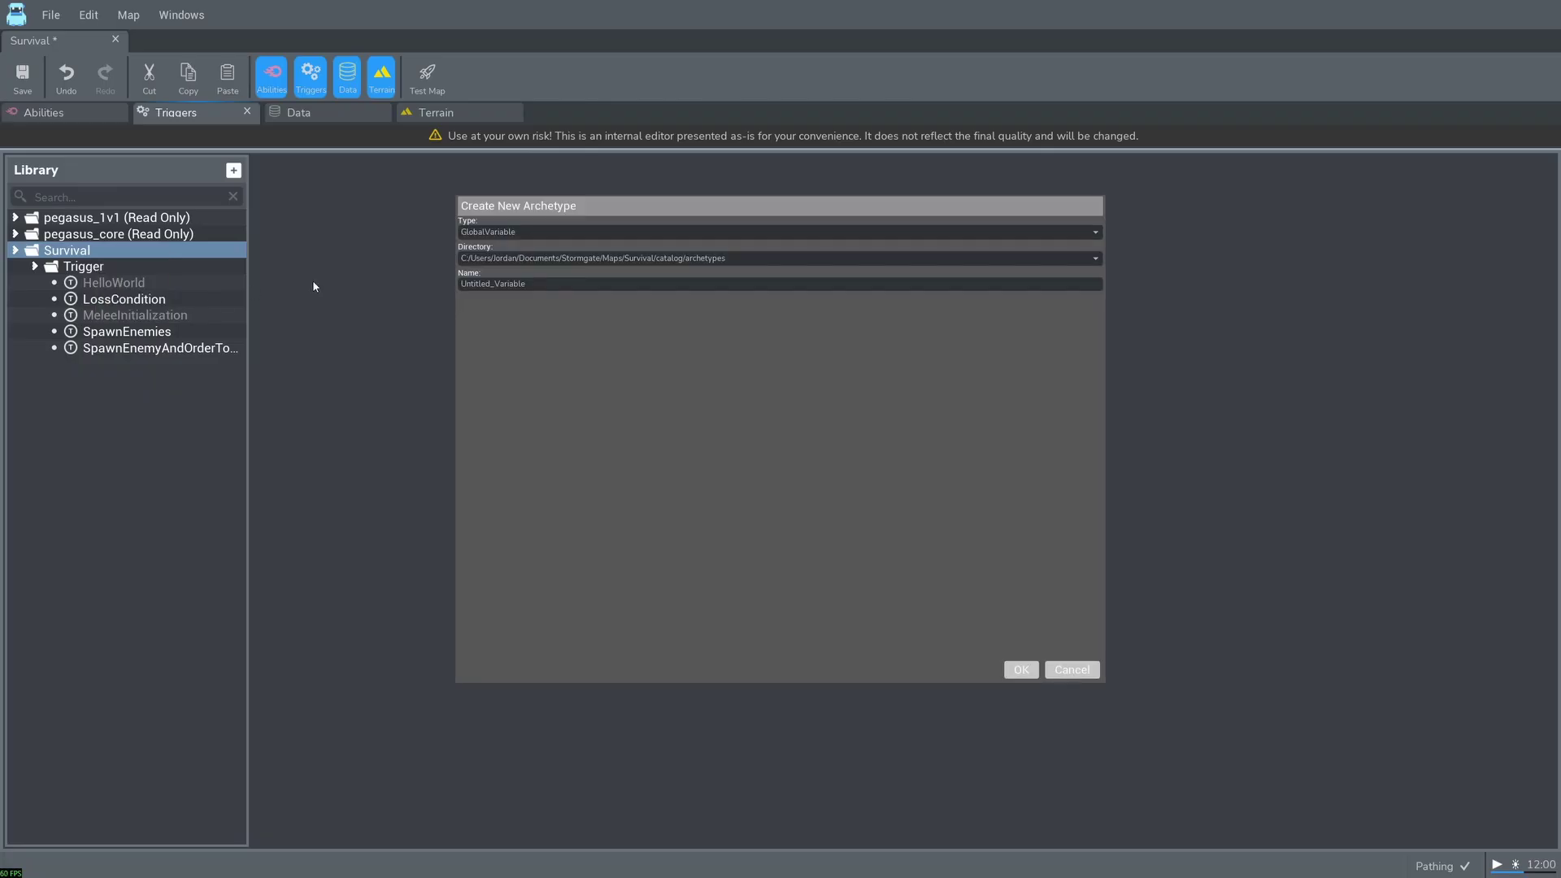
pyautogui.doubleClick(540, 284)
pyautogui.press('BackSpace')
pyautogui.write('IV_SpawnEnemyAndORde')
pyautogui.press('BackSpace')
pyautogui.press('BackSpace')
pyautogui.press('BackSpace')
pyautogui.write('rderToAttack_UnitType')
pyautogui.click(1008, 673)
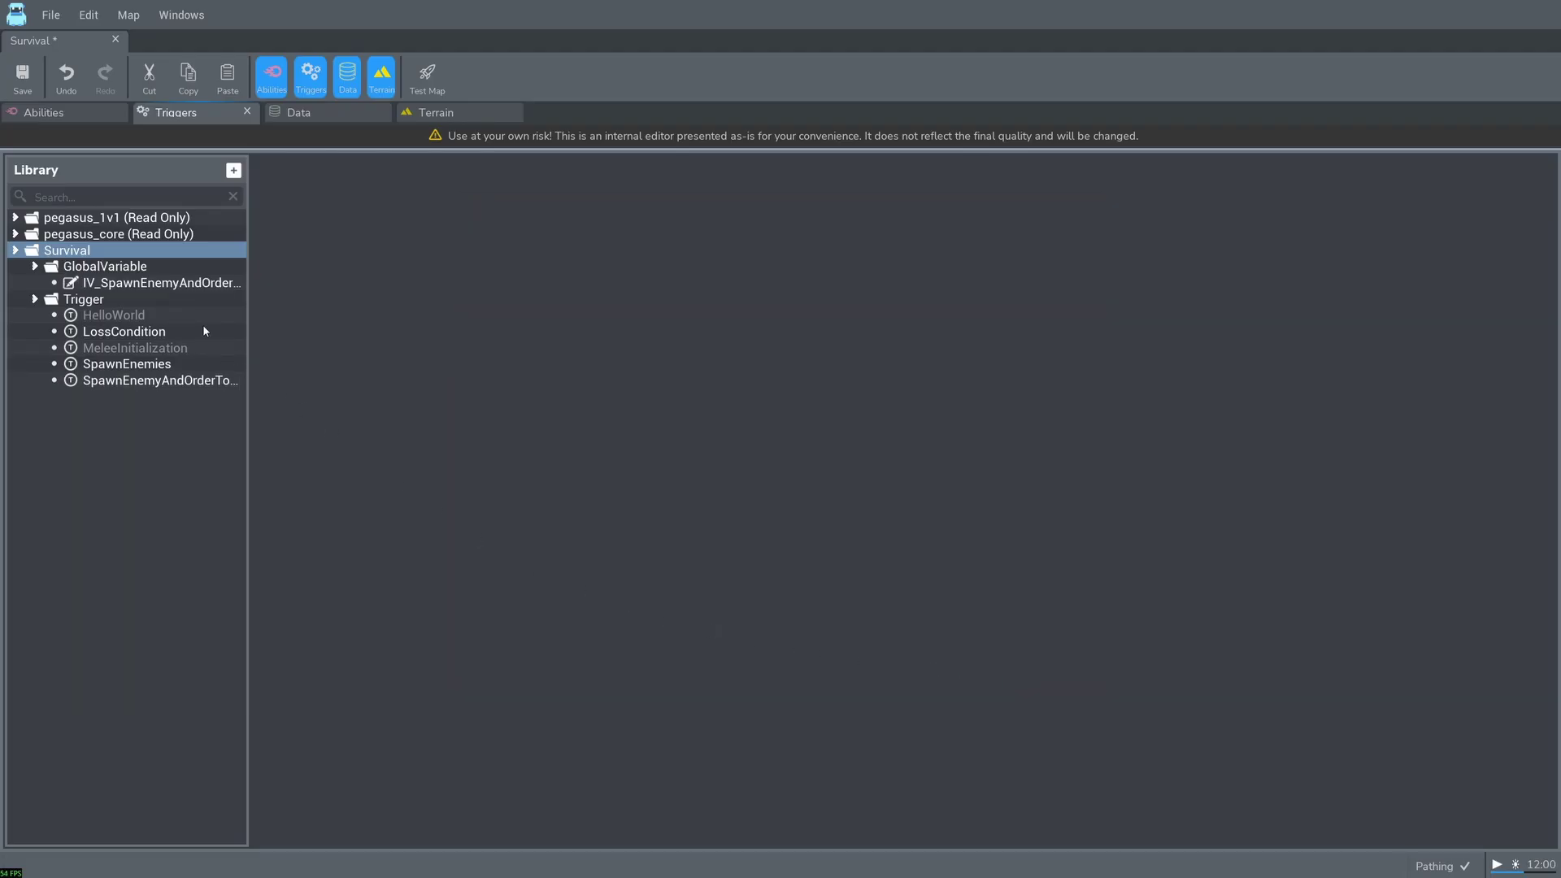
# Step: Set IV_SpawnEnemyAndOrderToAttack_UnitType's type to SnowFacts Type with SnowFacts UnitData
pyautogui.click(181, 283)
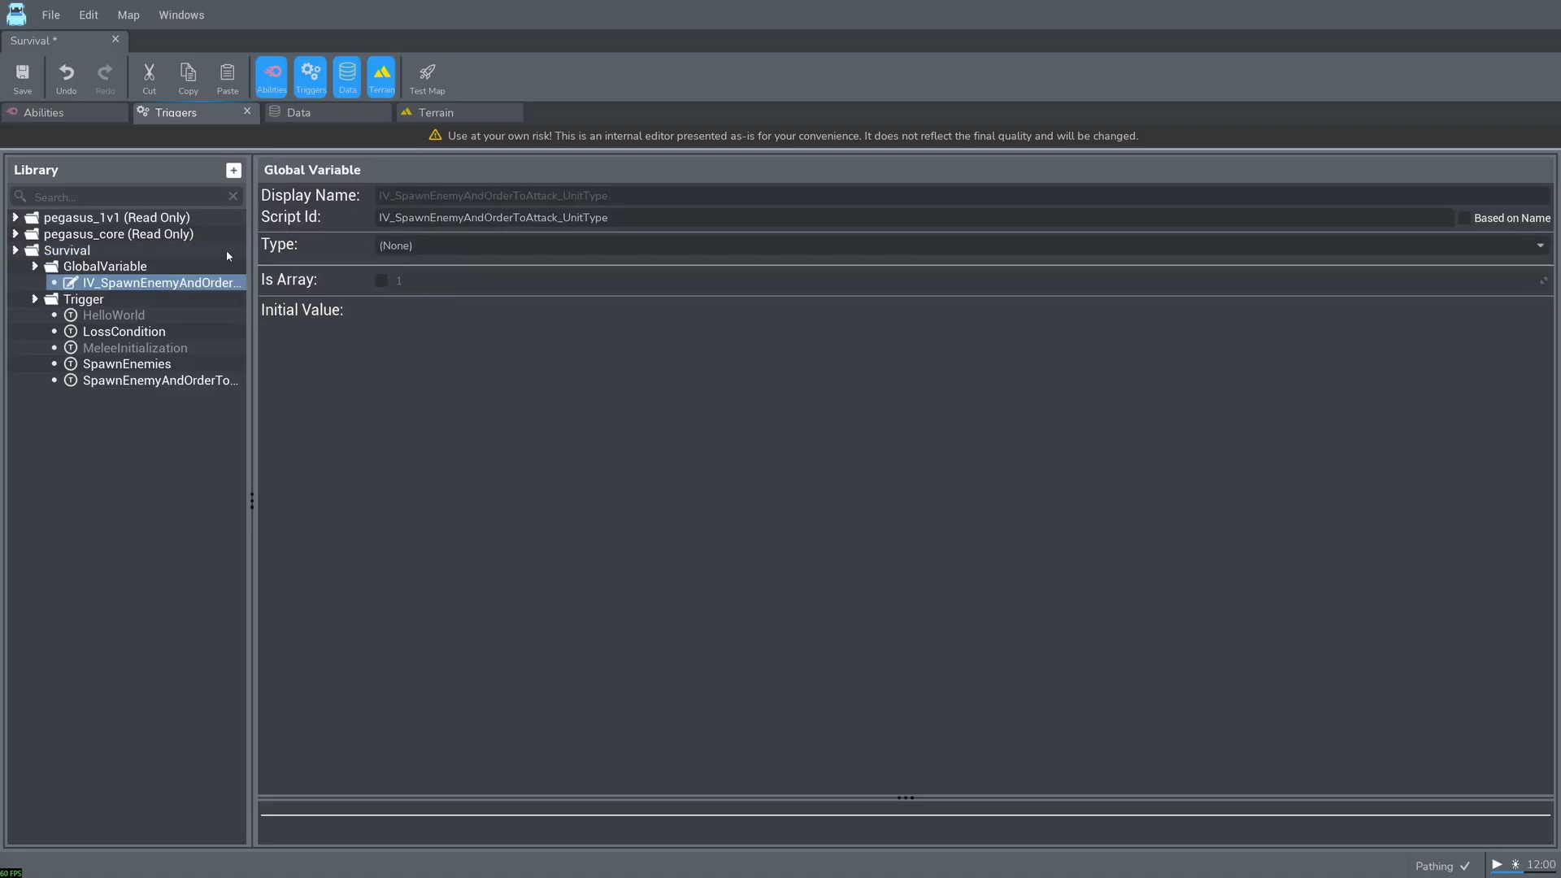
pyautogui.click(468, 237)
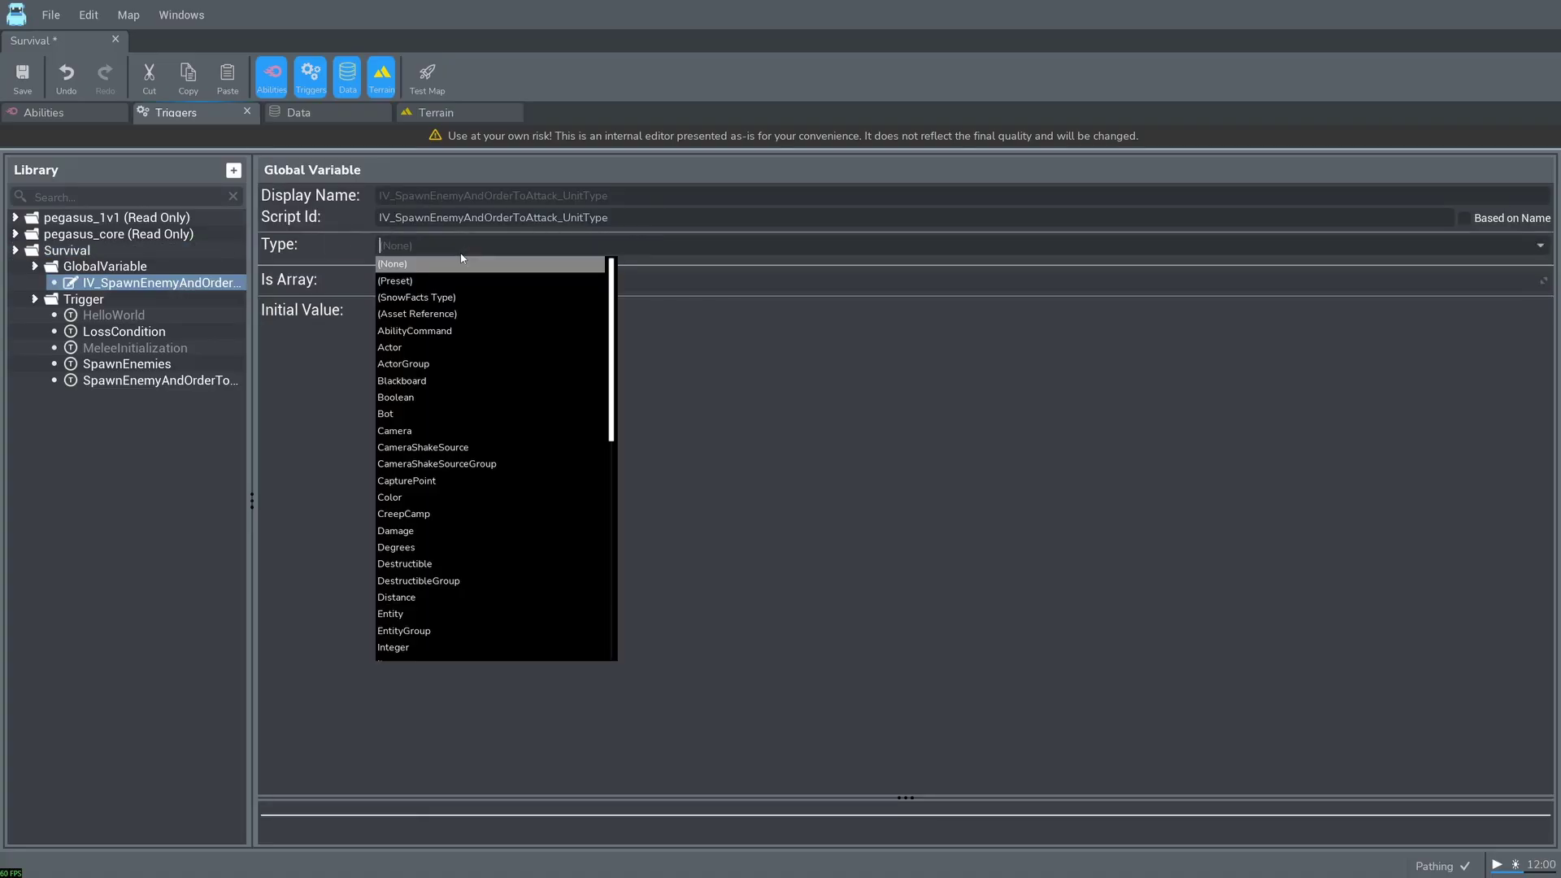
pyautogui.click(442, 302)
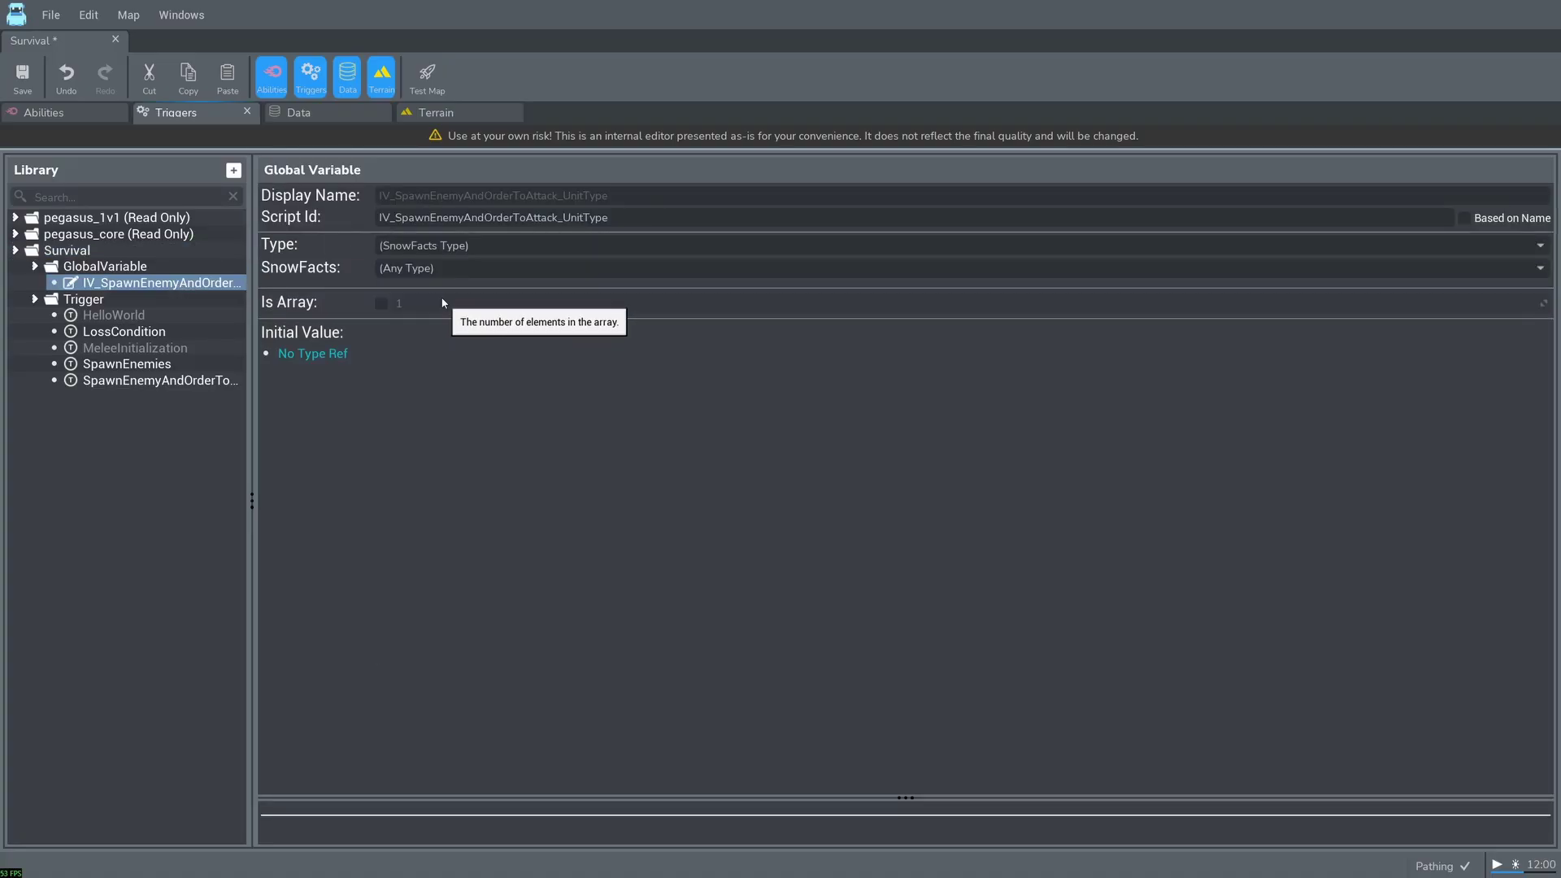
pyautogui.click(441, 270)
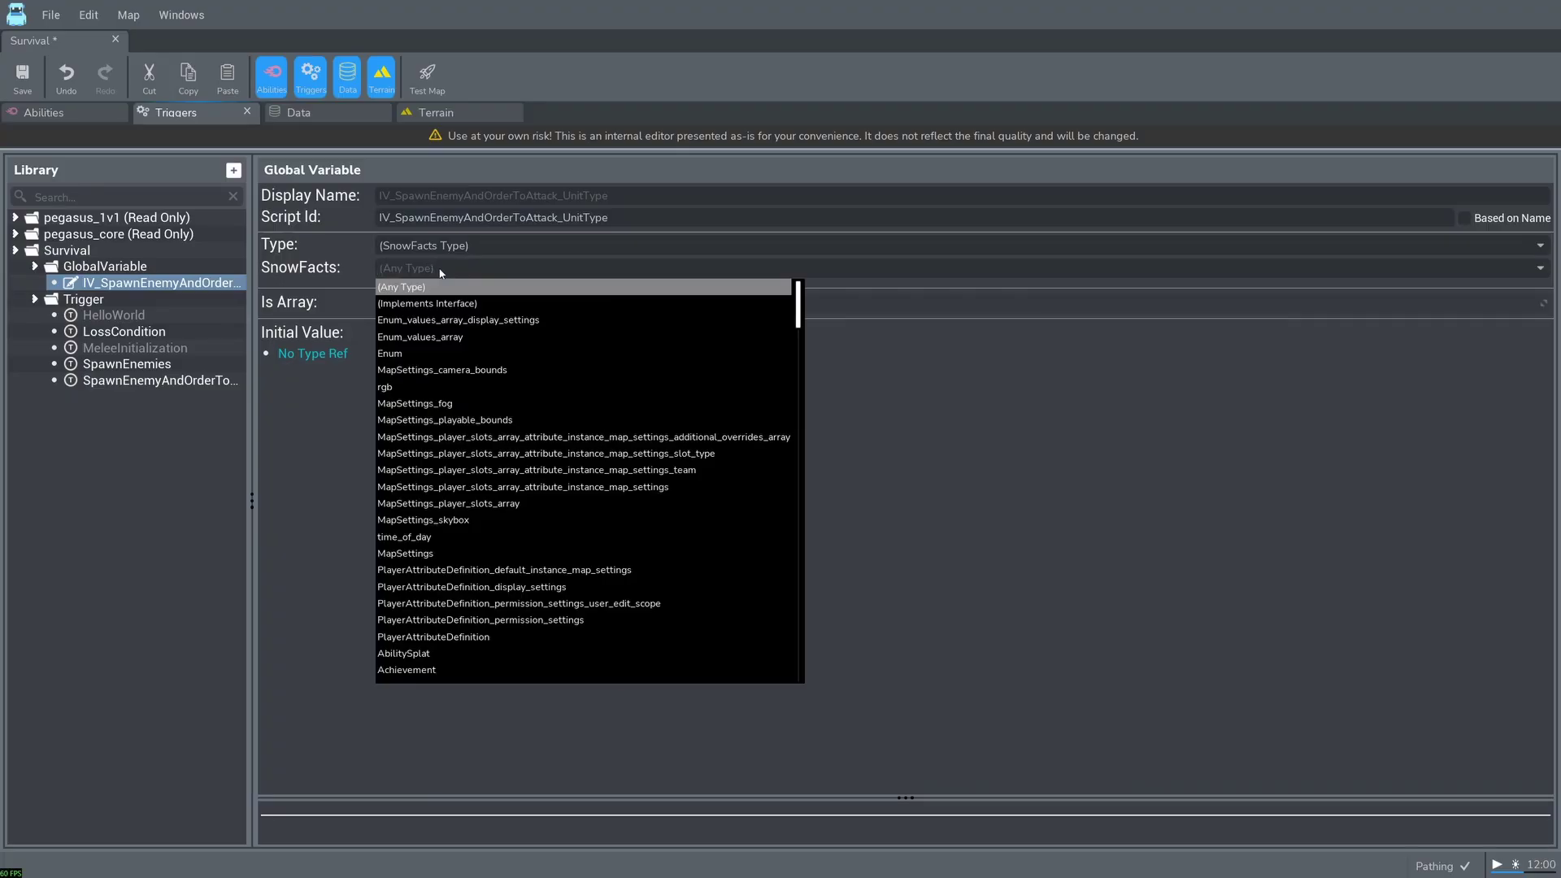
pyautogui.write('unitdata')
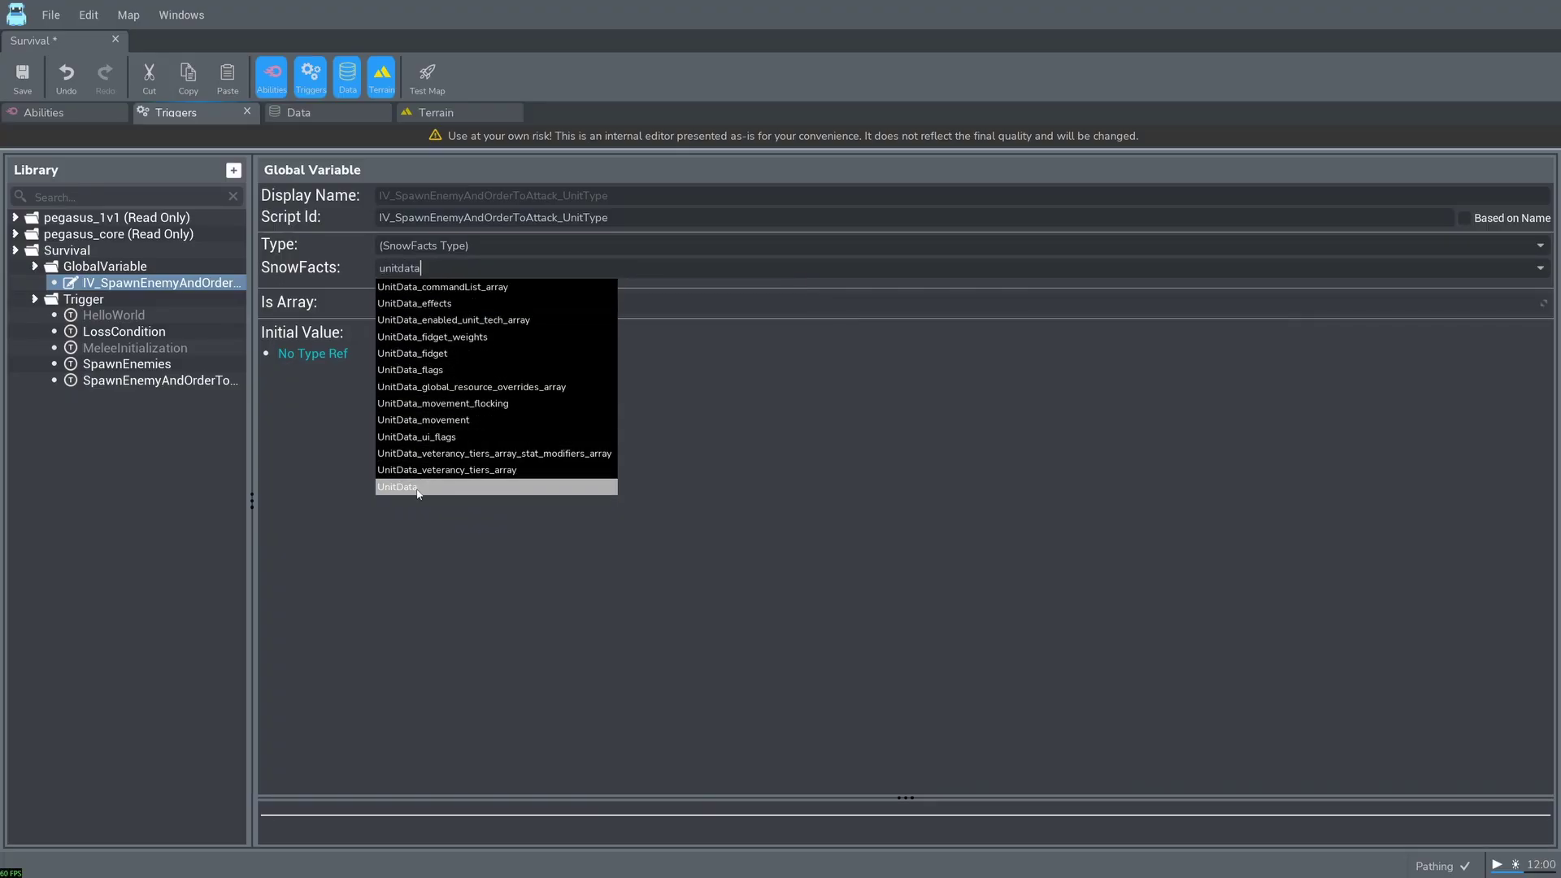
pyautogui.click(418, 487)
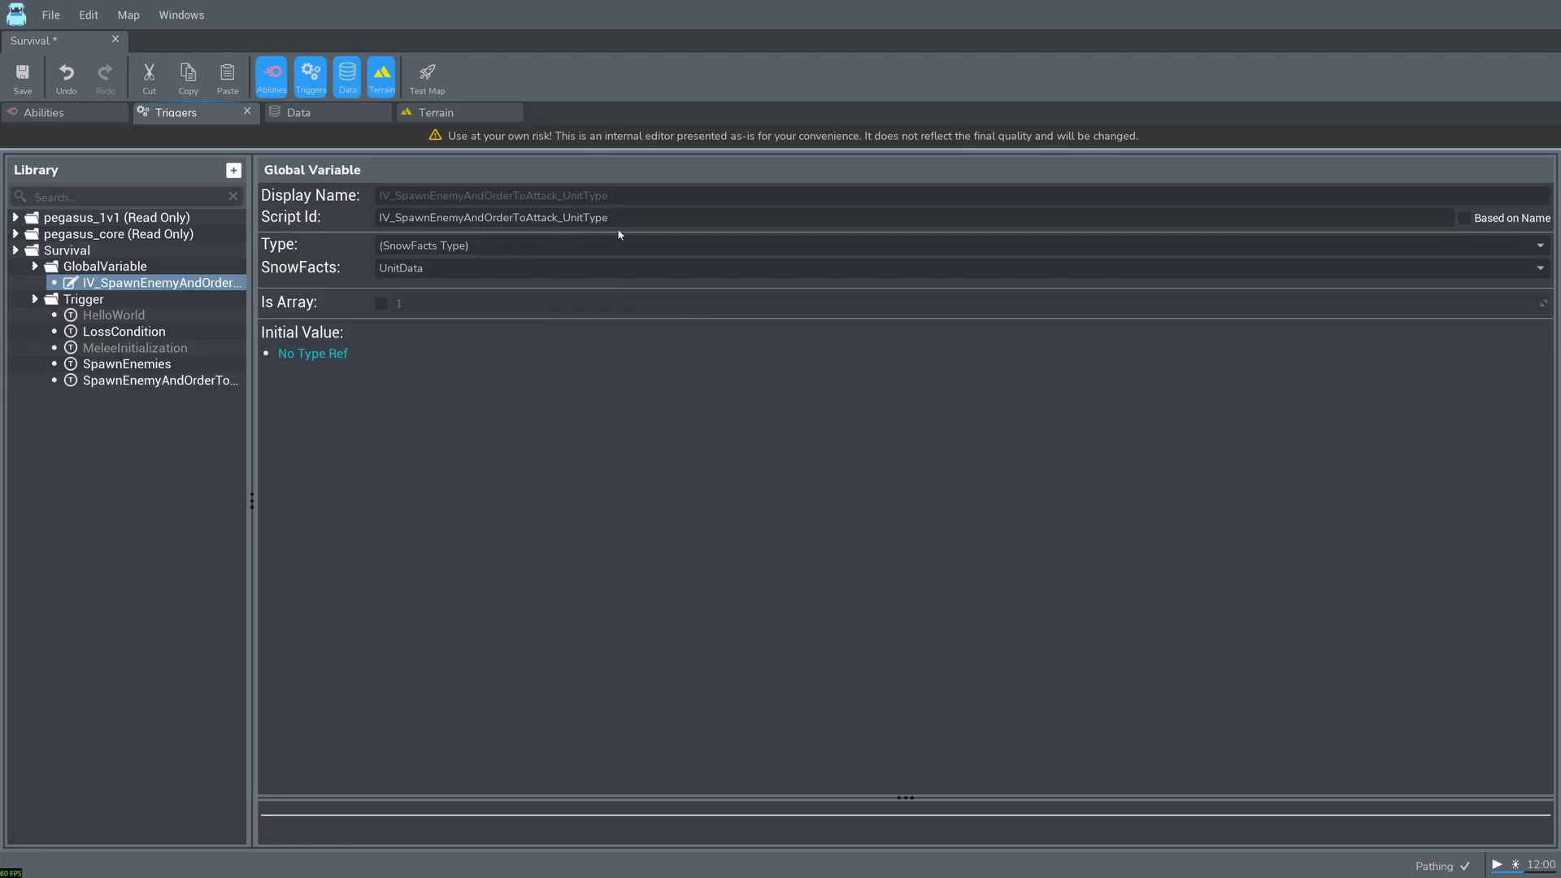
# Step: Make the trigger's Create Unit(s) action use the IV_SpawnEnemyAndOrderToAttack_UnitType variable as unit type
pyautogui.click(159, 381)
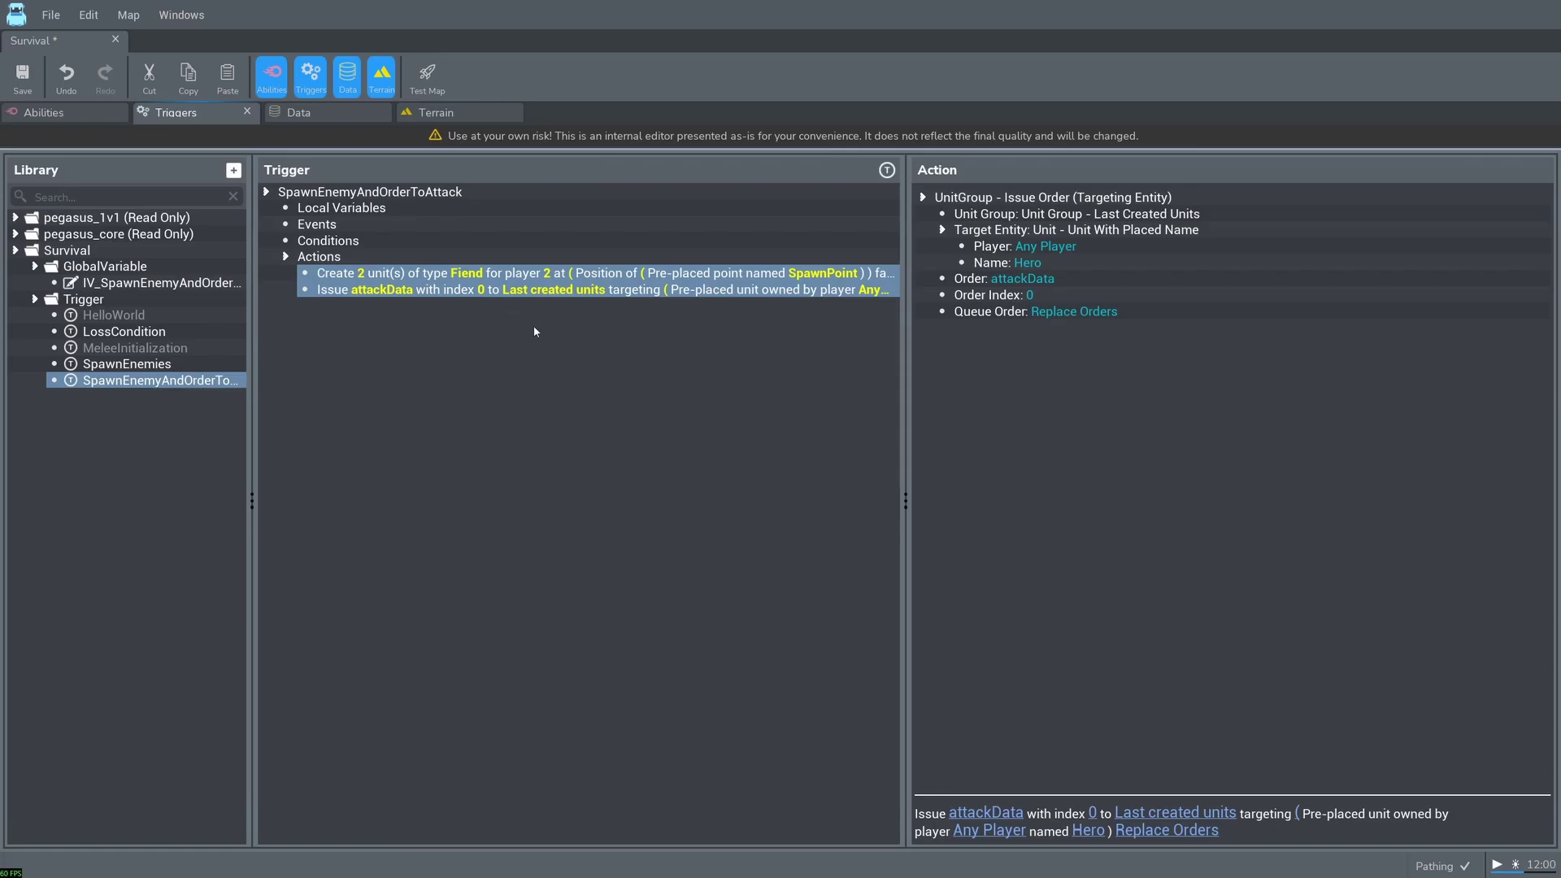
pyautogui.click(437, 274)
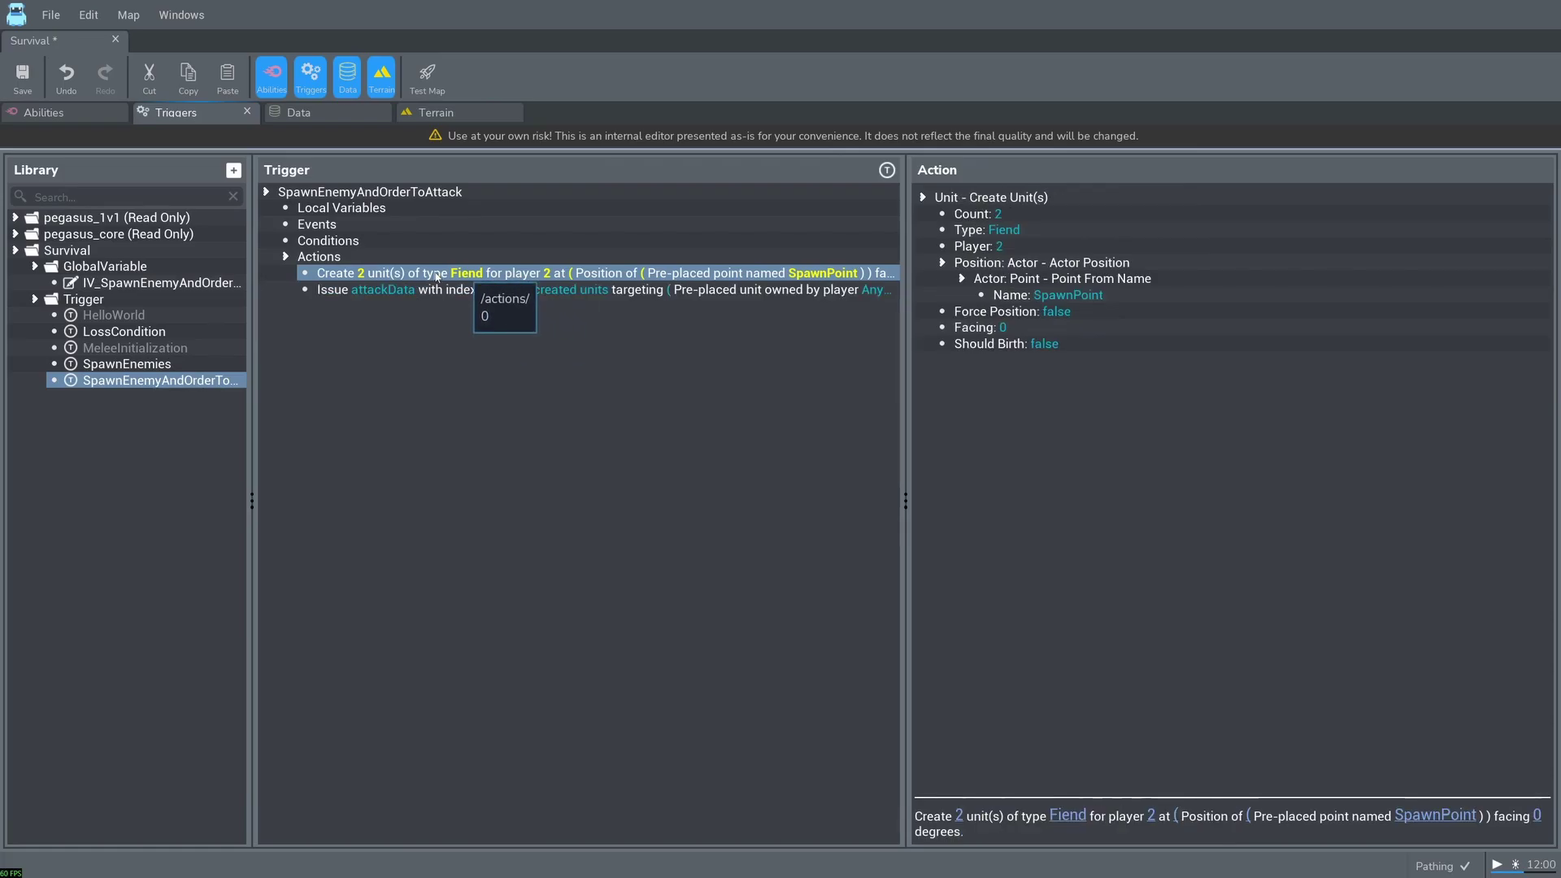
pyautogui.doubleClick(1006, 230)
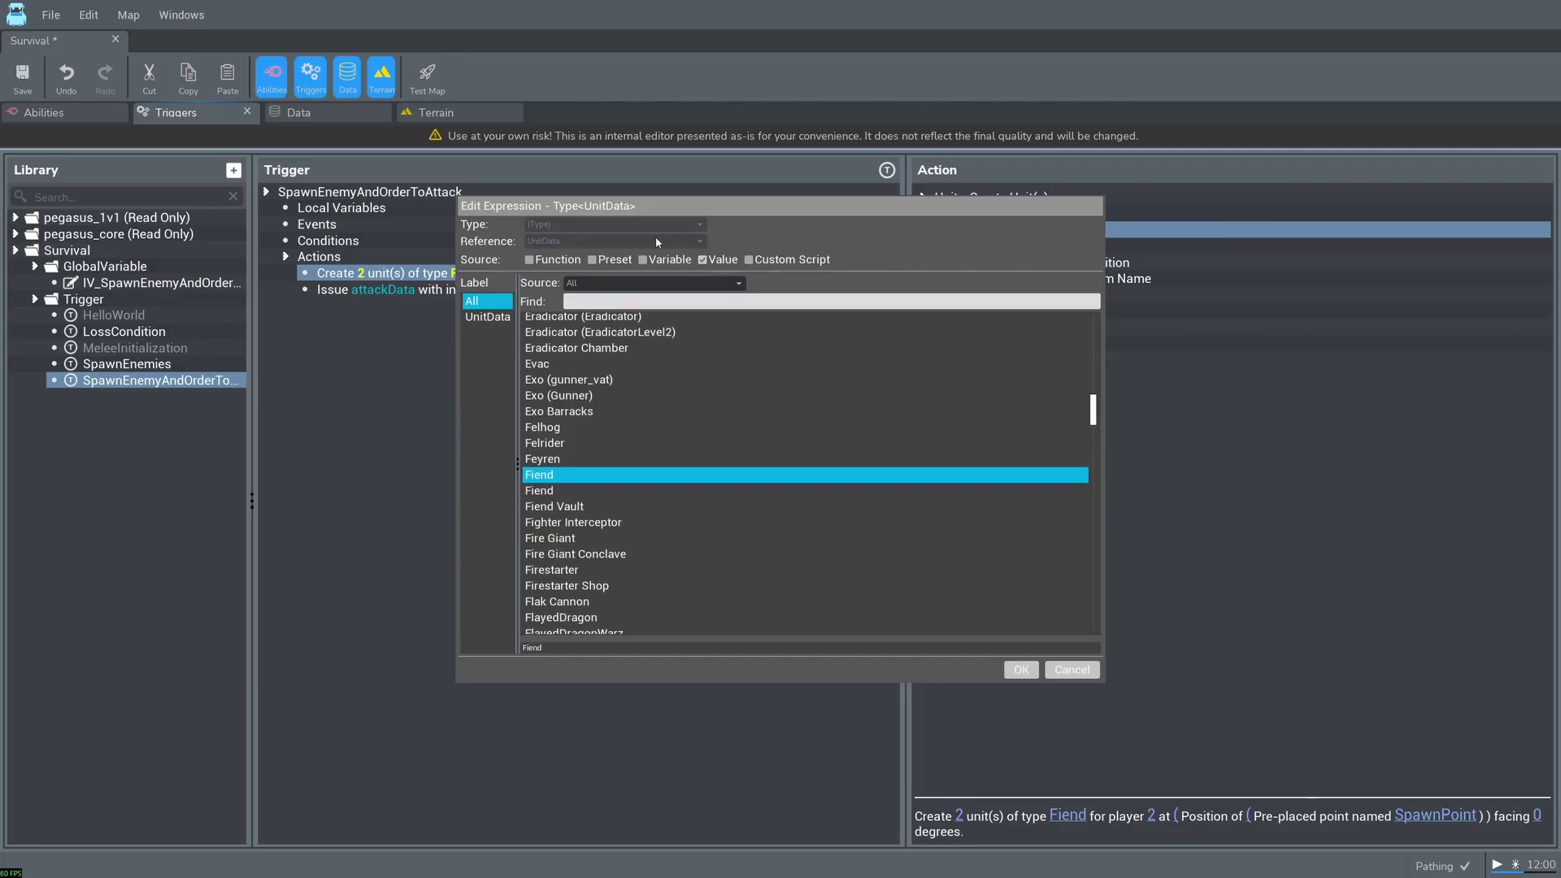
pyautogui.click(656, 260)
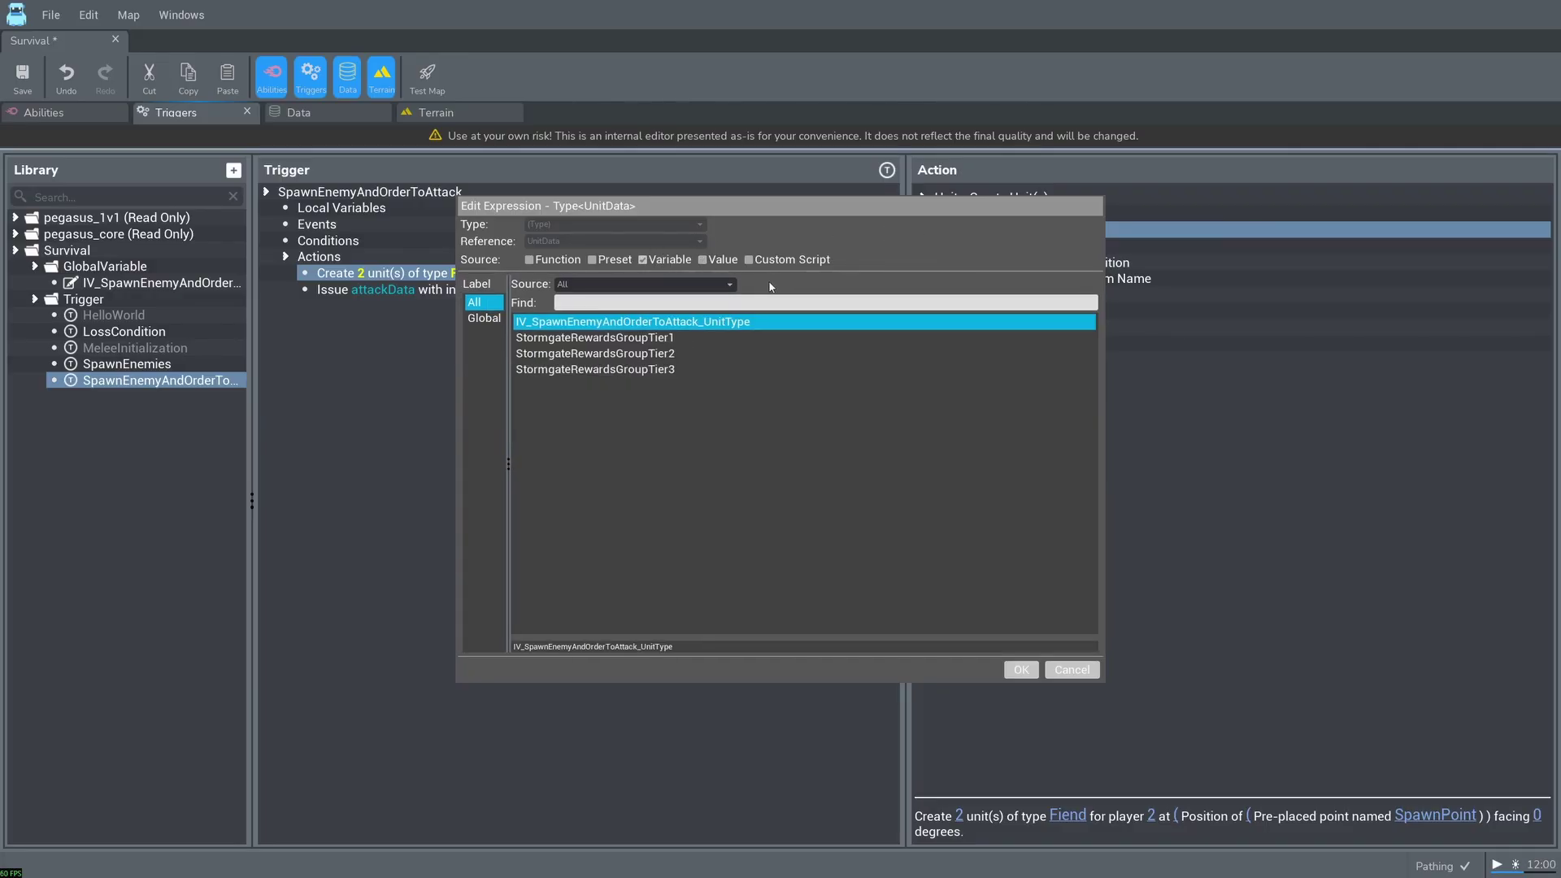
pyautogui.click(683, 324)
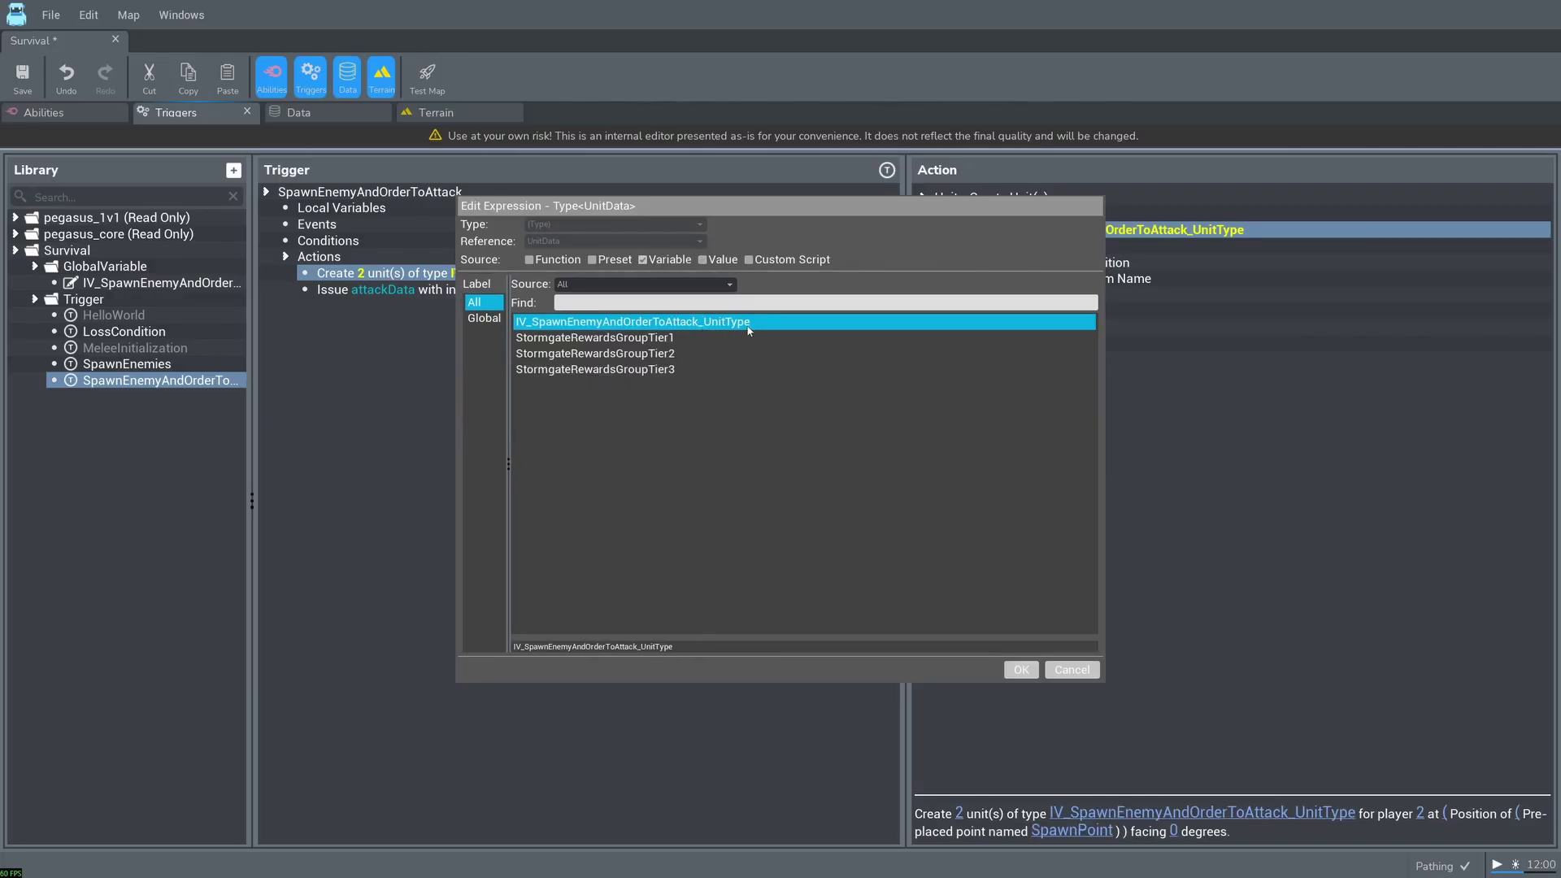
pyautogui.click(1020, 670)
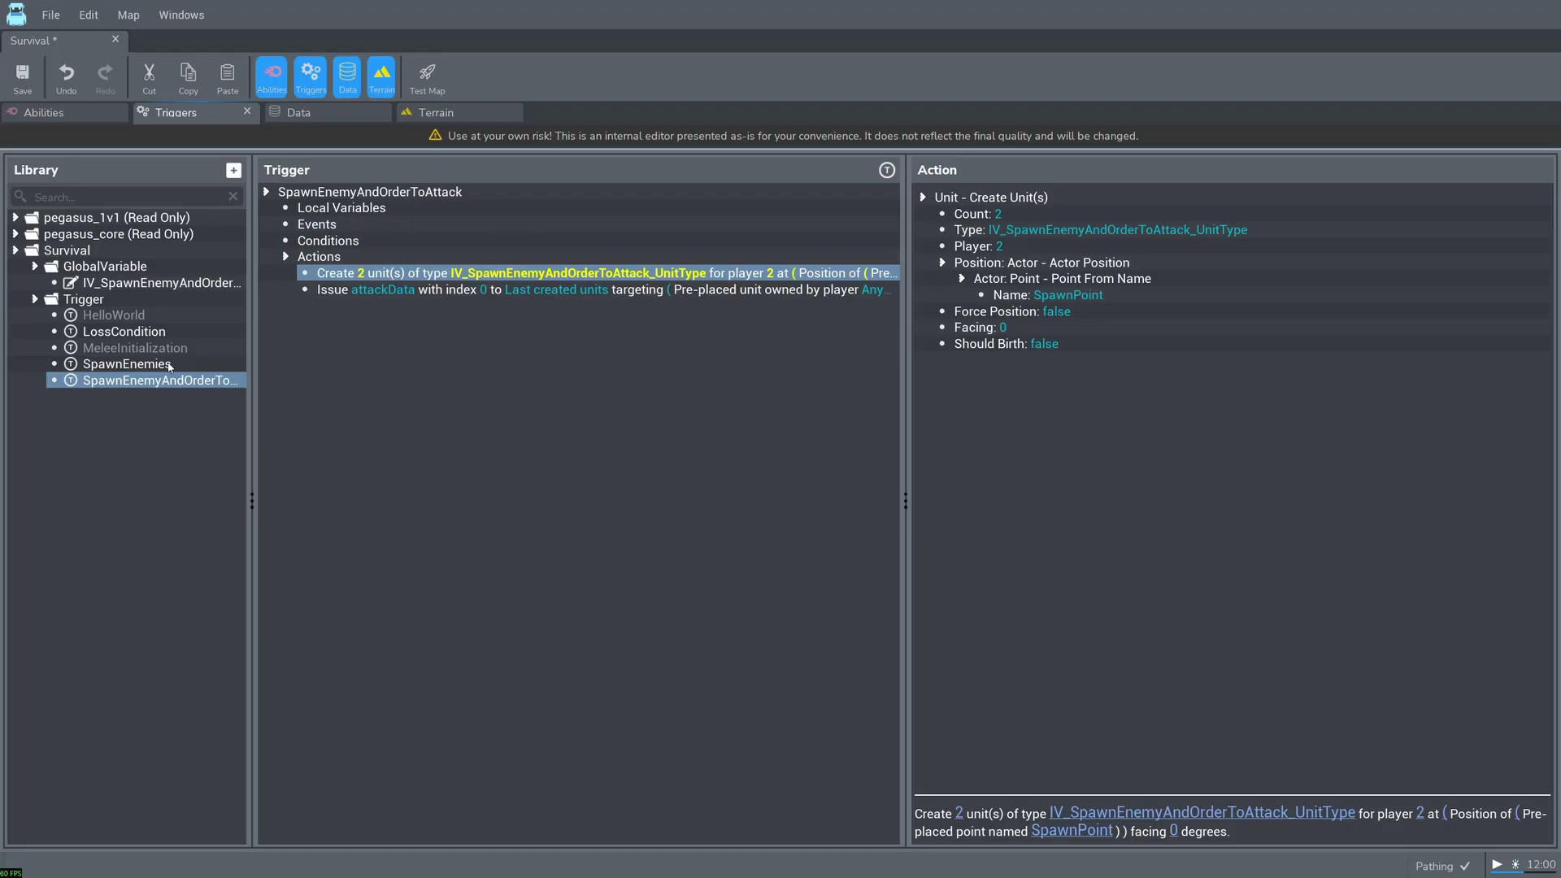
# Step: Add a Set Variable action to the SpawnEnemies trigger
pyautogui.click(128, 365)
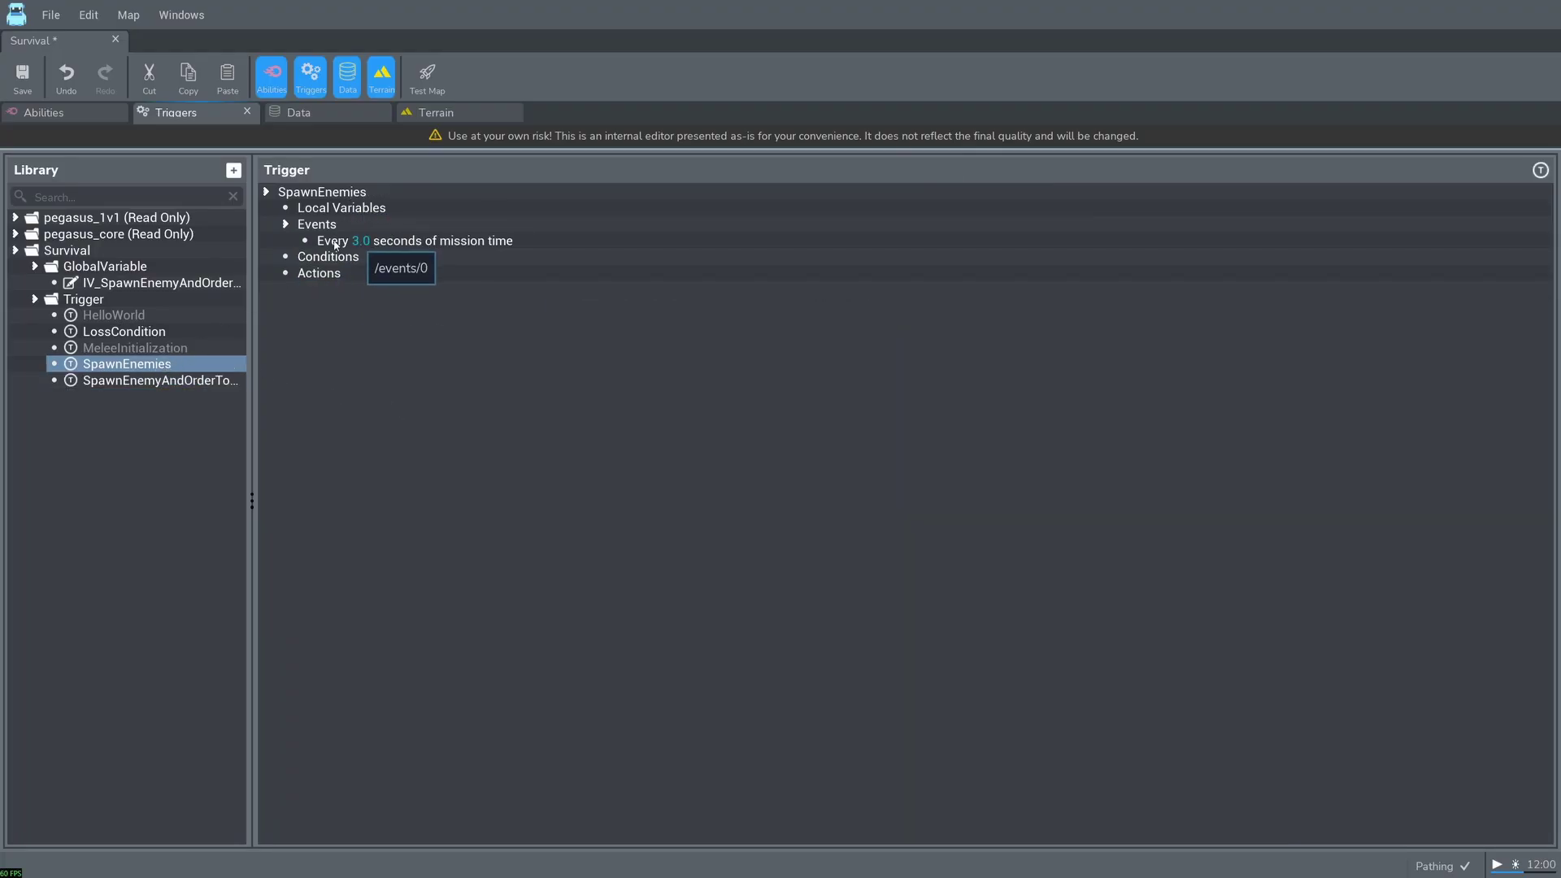
pyautogui.rightClick(351, 270)
pyautogui.click(368, 285)
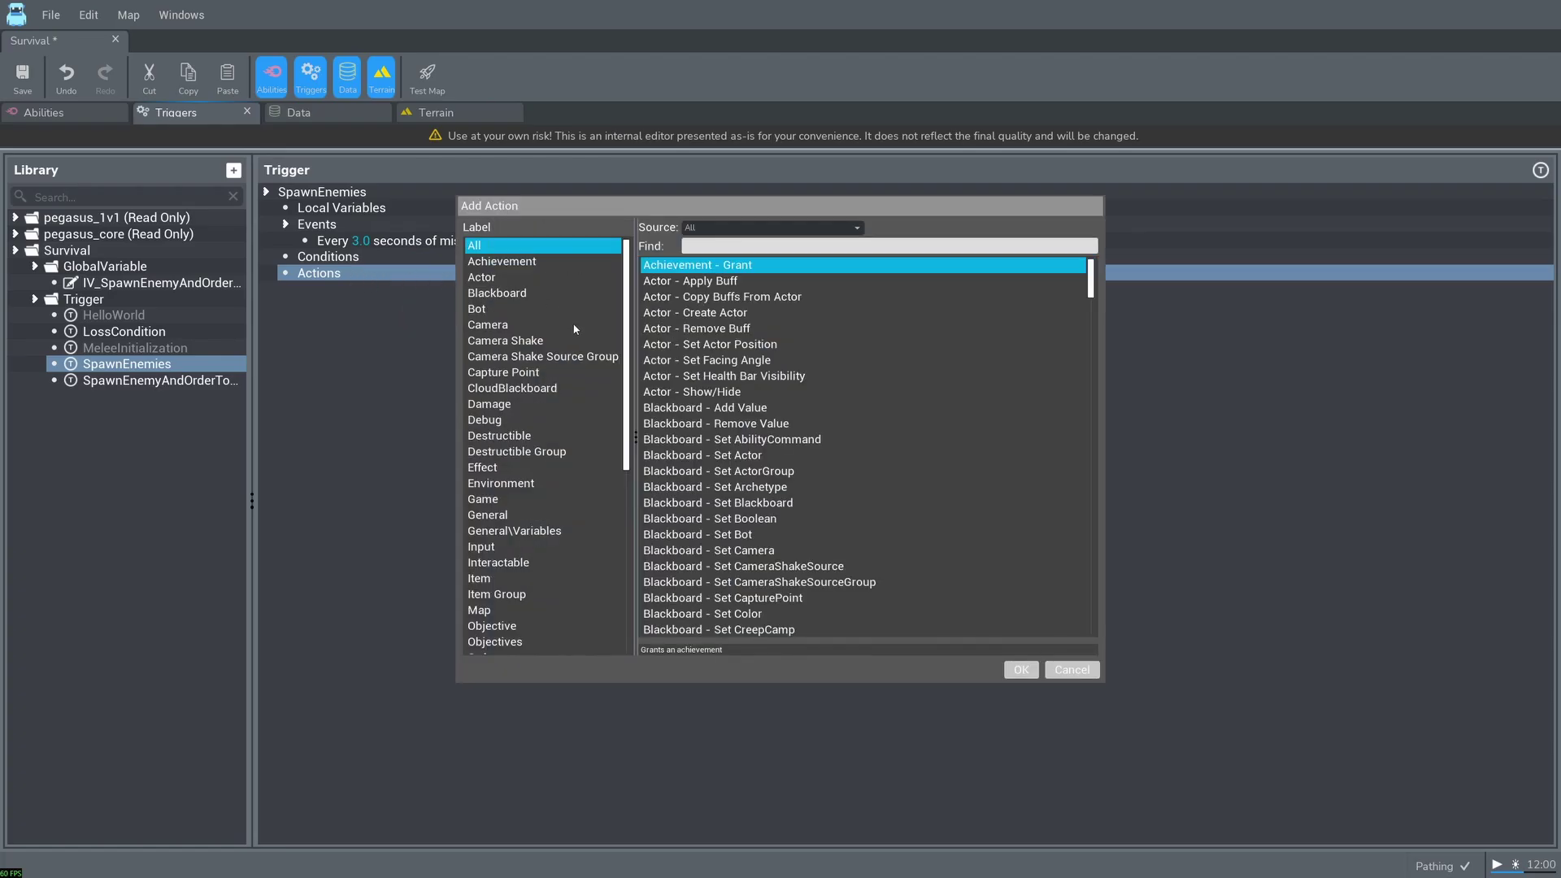
pyautogui.click(548, 530)
pyautogui.press('Down')
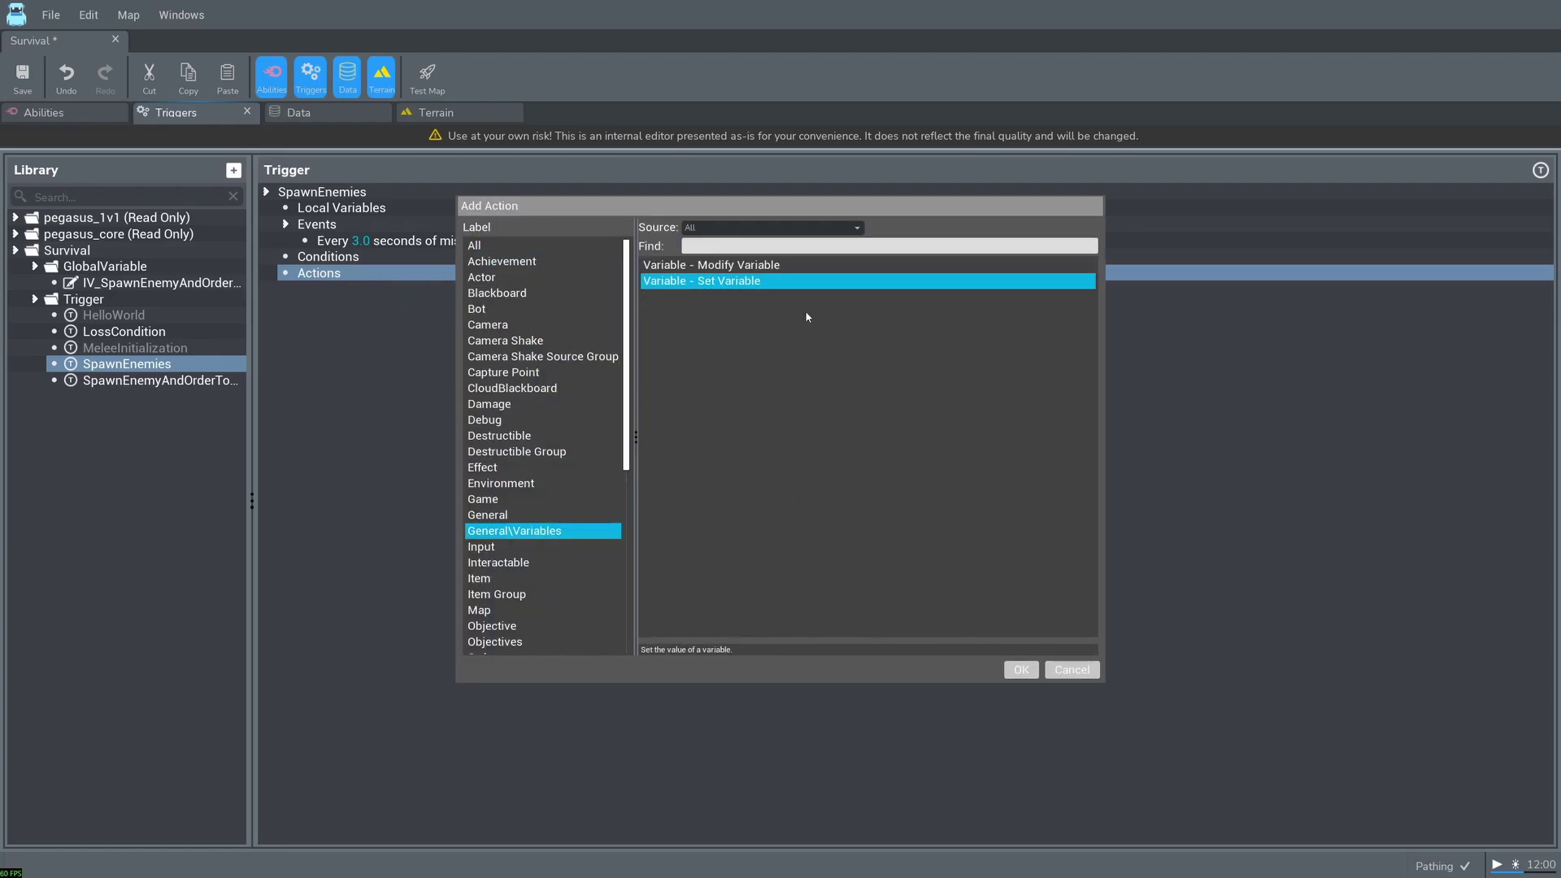
pyautogui.click(1021, 668)
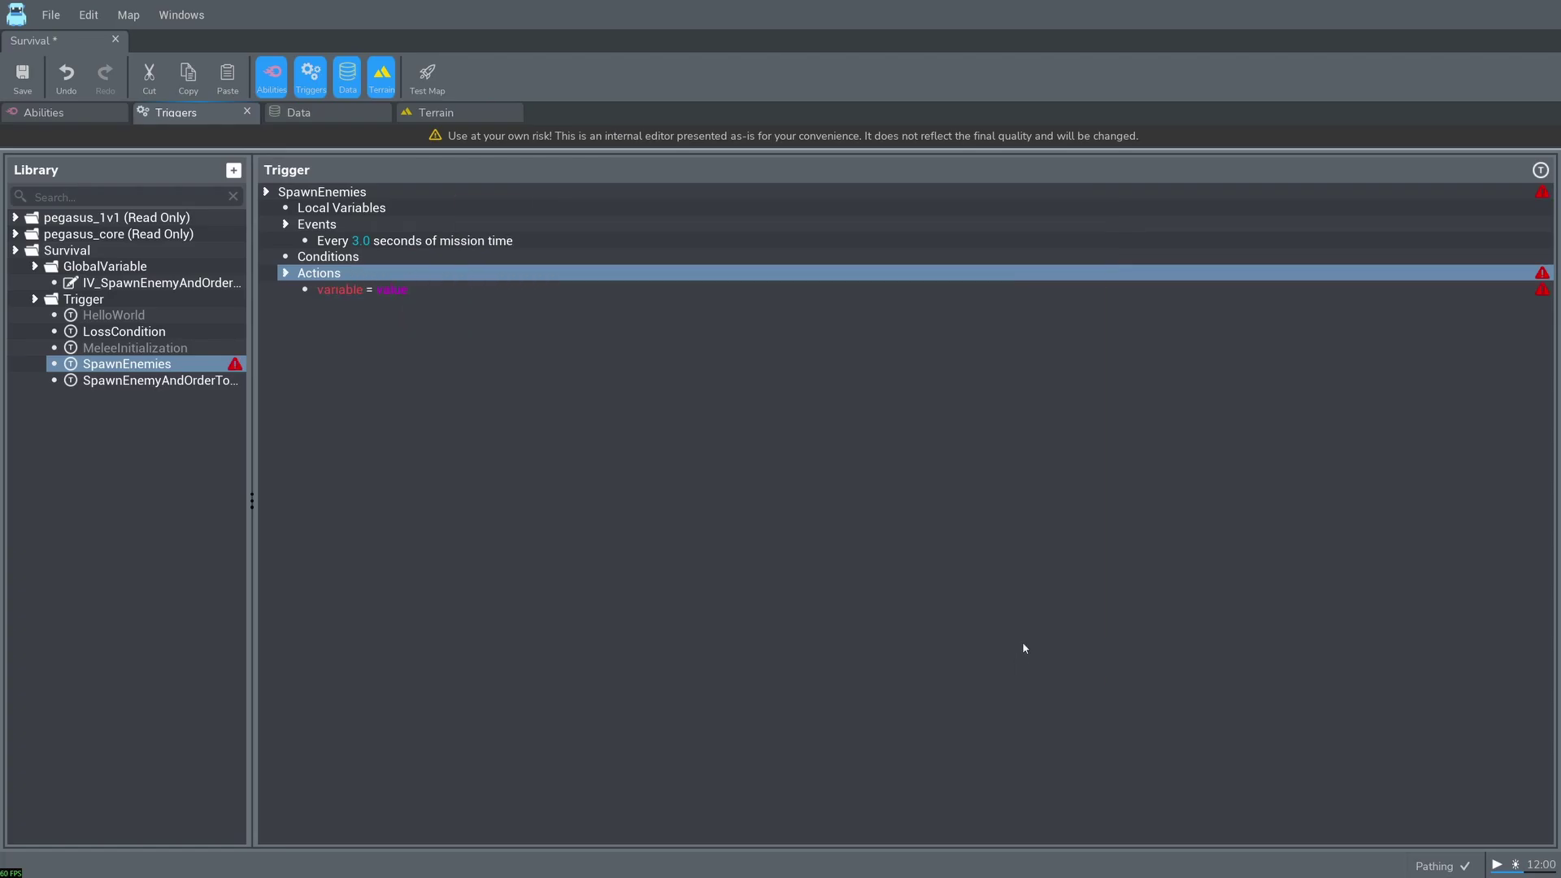
# Step: Make the Set Variable action assign Fiend to IV_SpawnEnemyAndOrderToAttack_UnitType
pyautogui.click(401, 290)
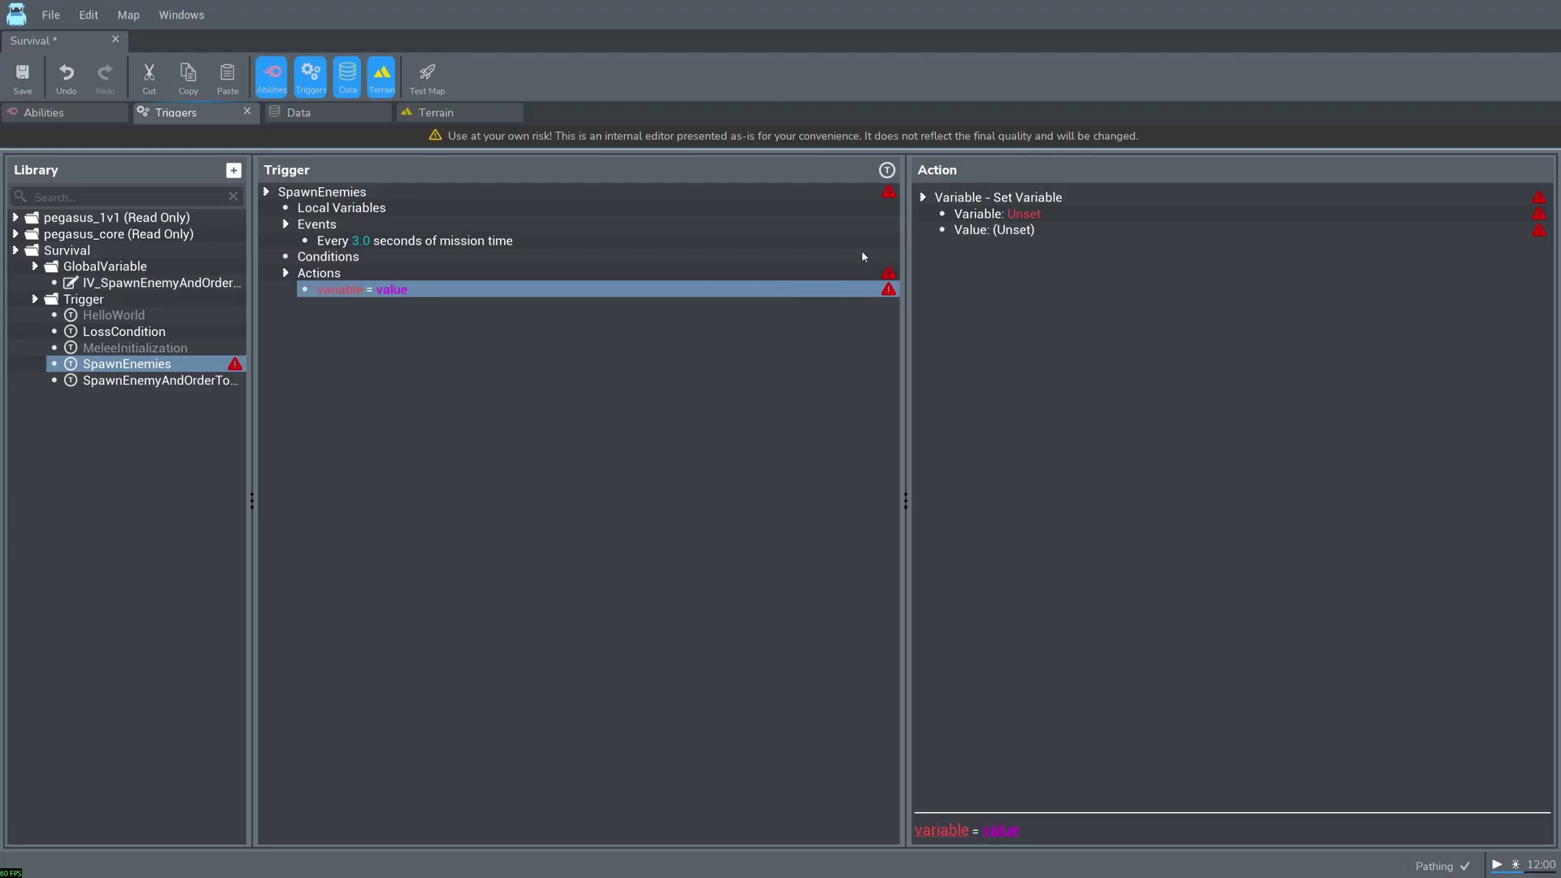
pyautogui.doubleClick(1026, 214)
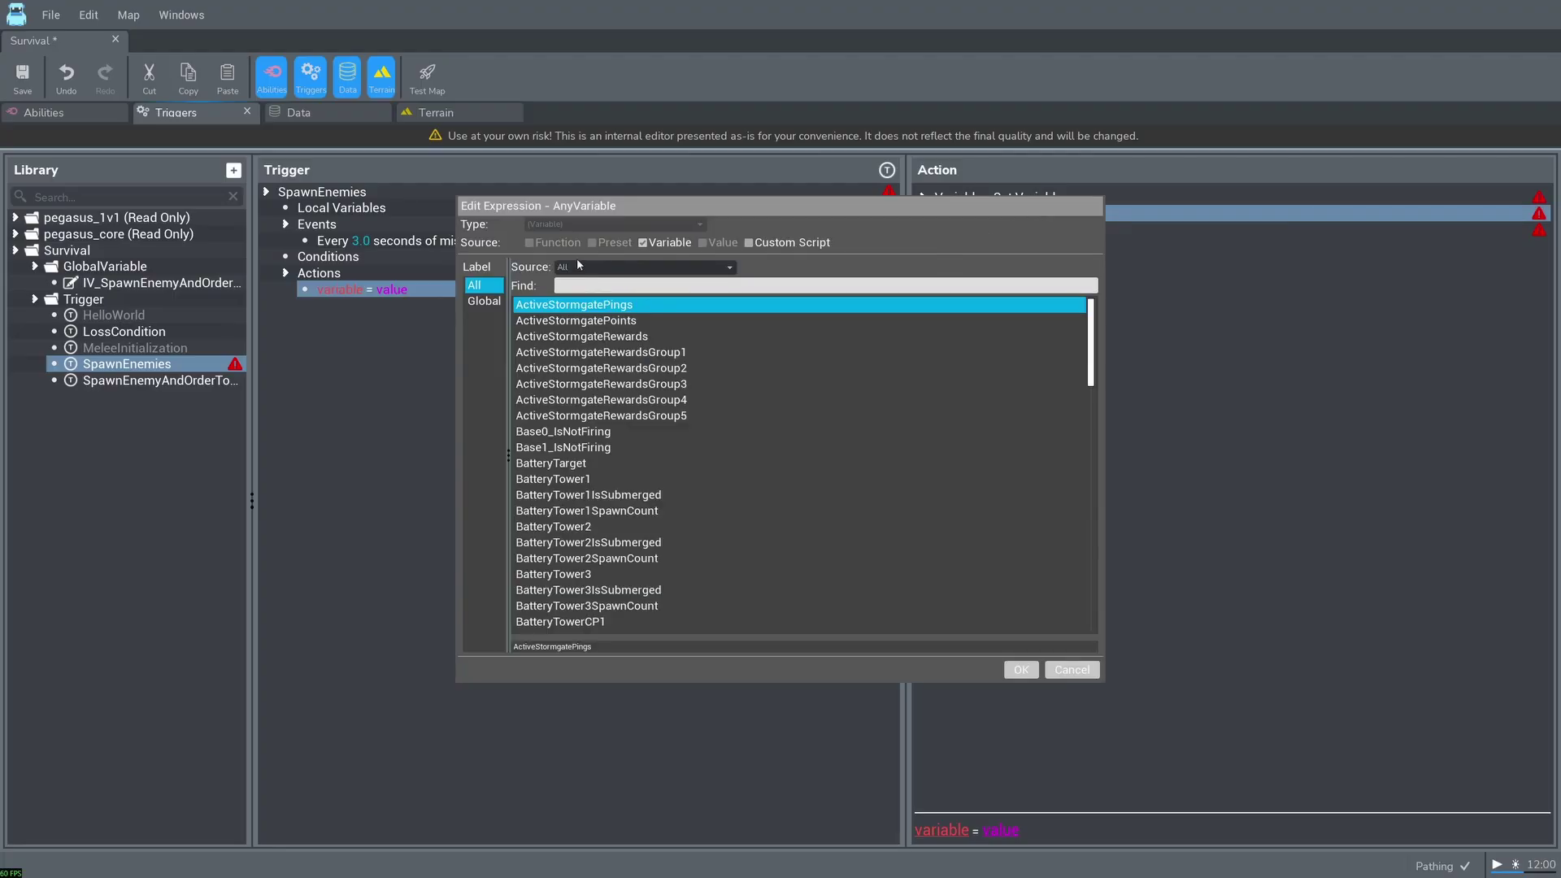
pyautogui.write('iv')
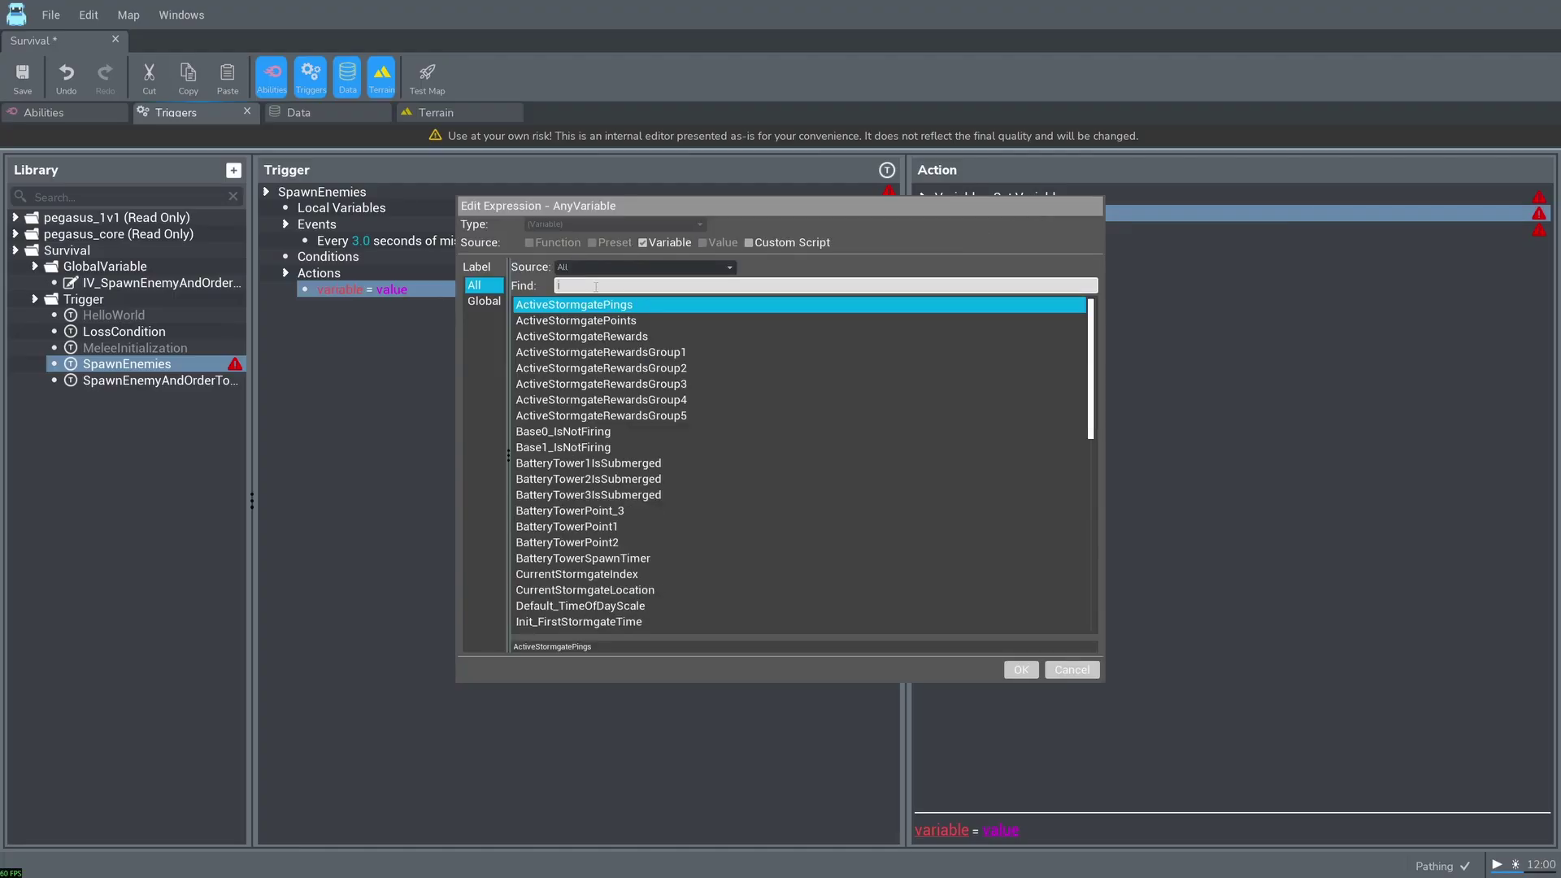
pyautogui.click(651, 433)
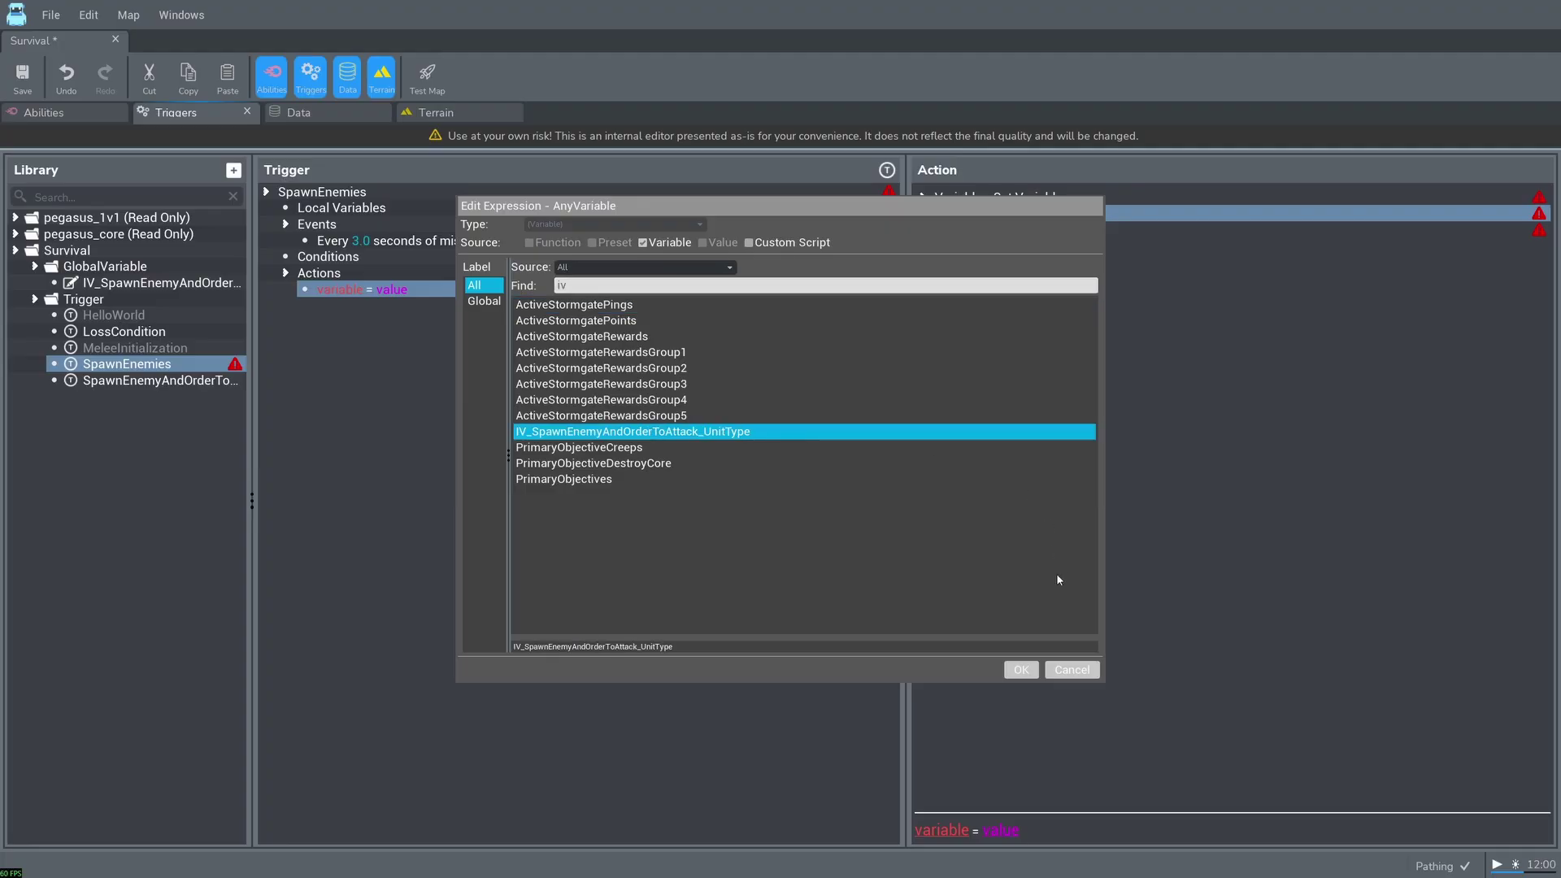
pyautogui.click(1025, 673)
pyautogui.doubleClick(1008, 232)
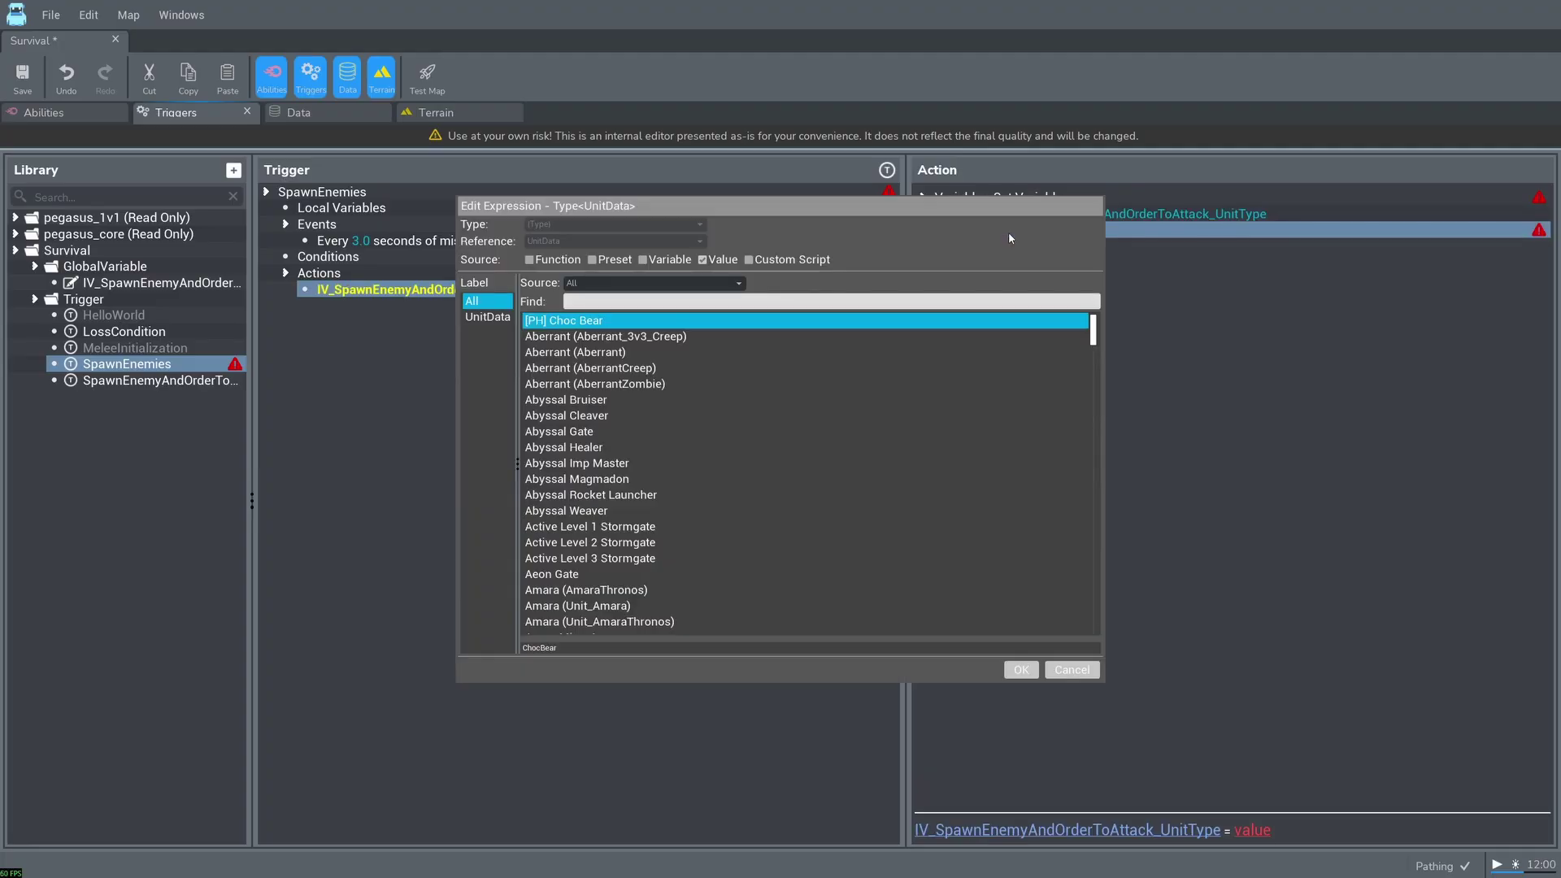
pyautogui.click(578, 301)
pyautogui.write('fien')
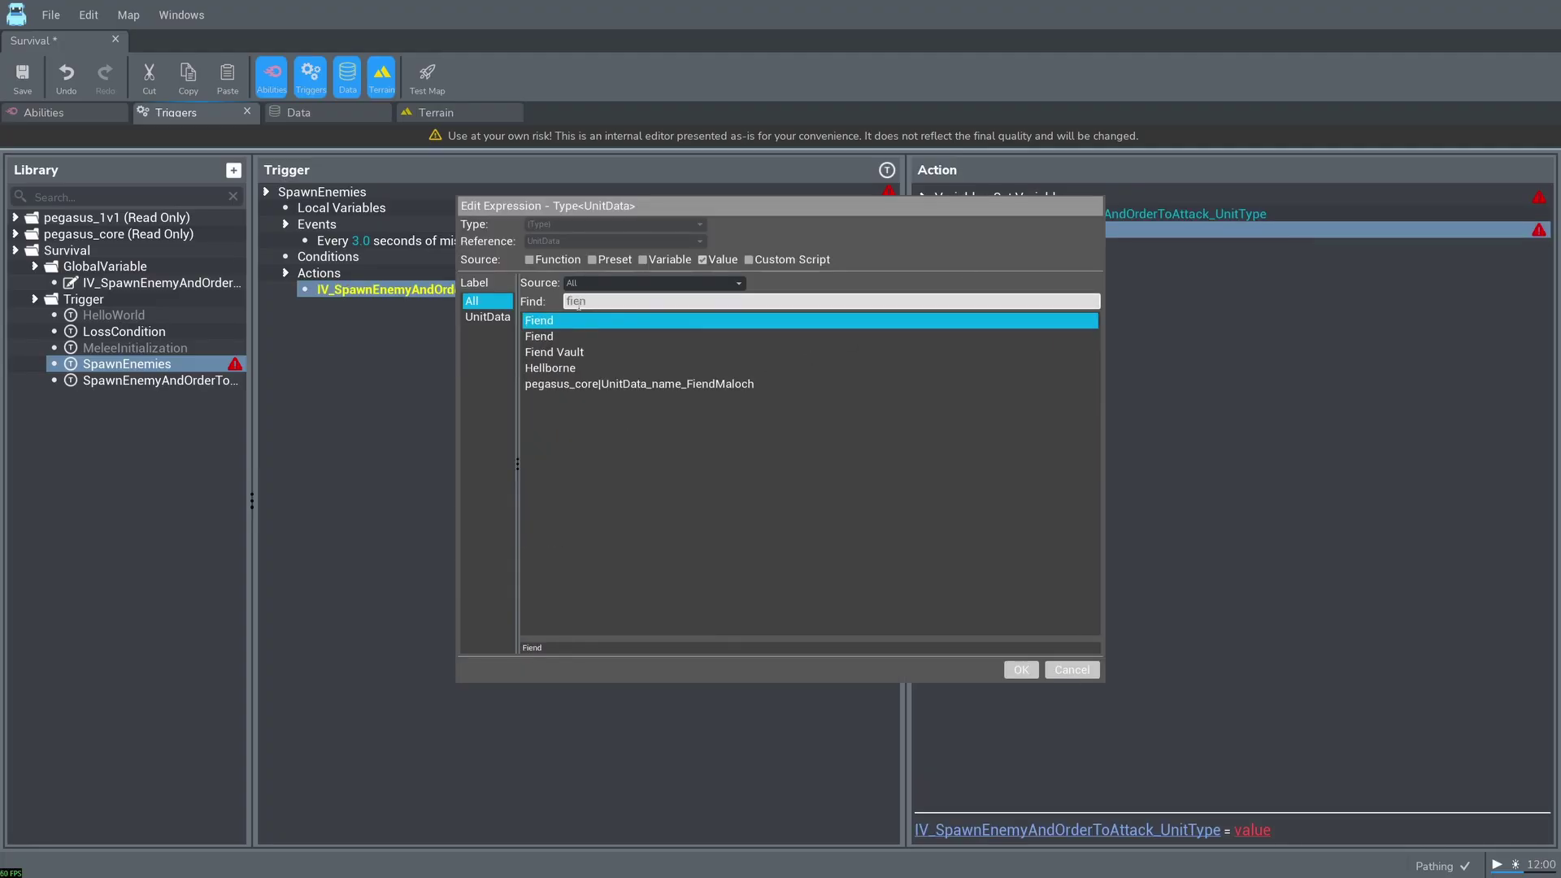
pyautogui.click(1032, 667)
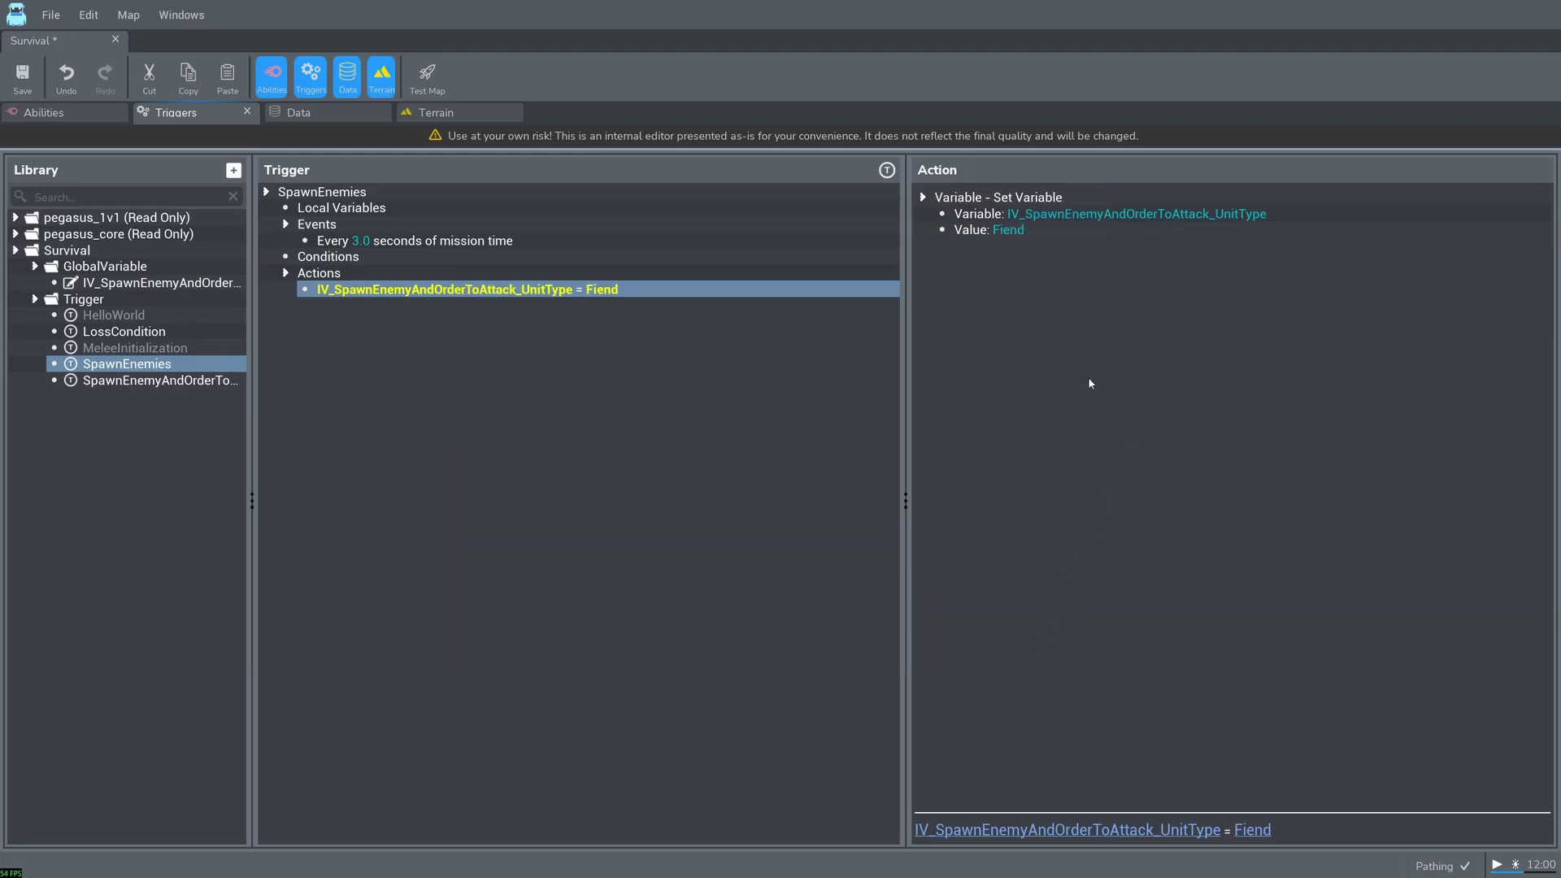
# Step: Add a Trigger - Run action to SpawnEnemies
pyautogui.rightClick(335, 274)
pyautogui.click(375, 286)
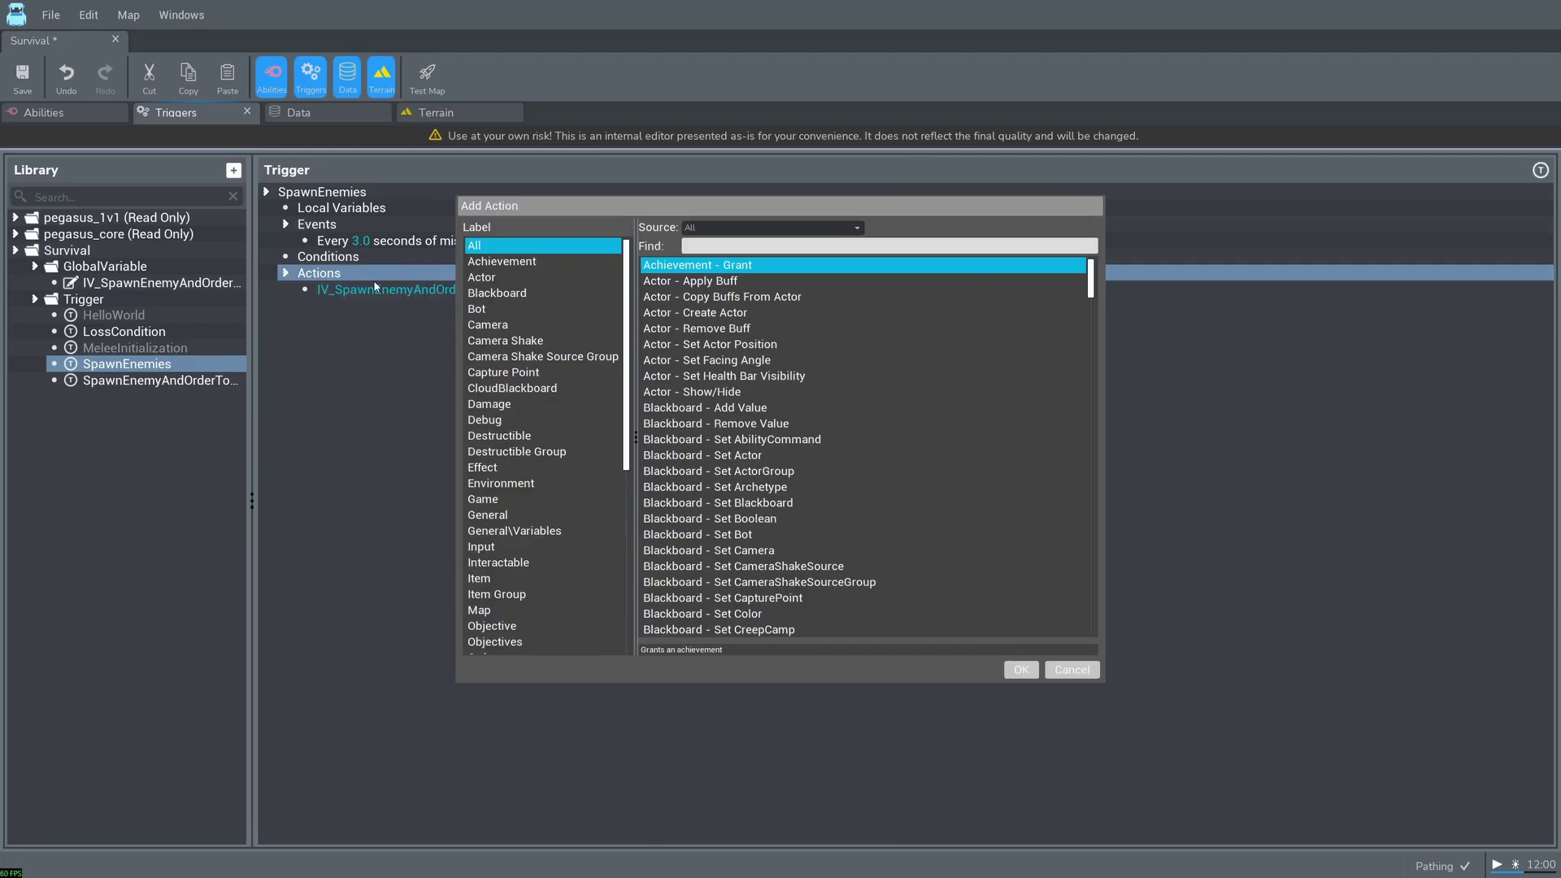
pyautogui.scroll(-6, 513, 584)
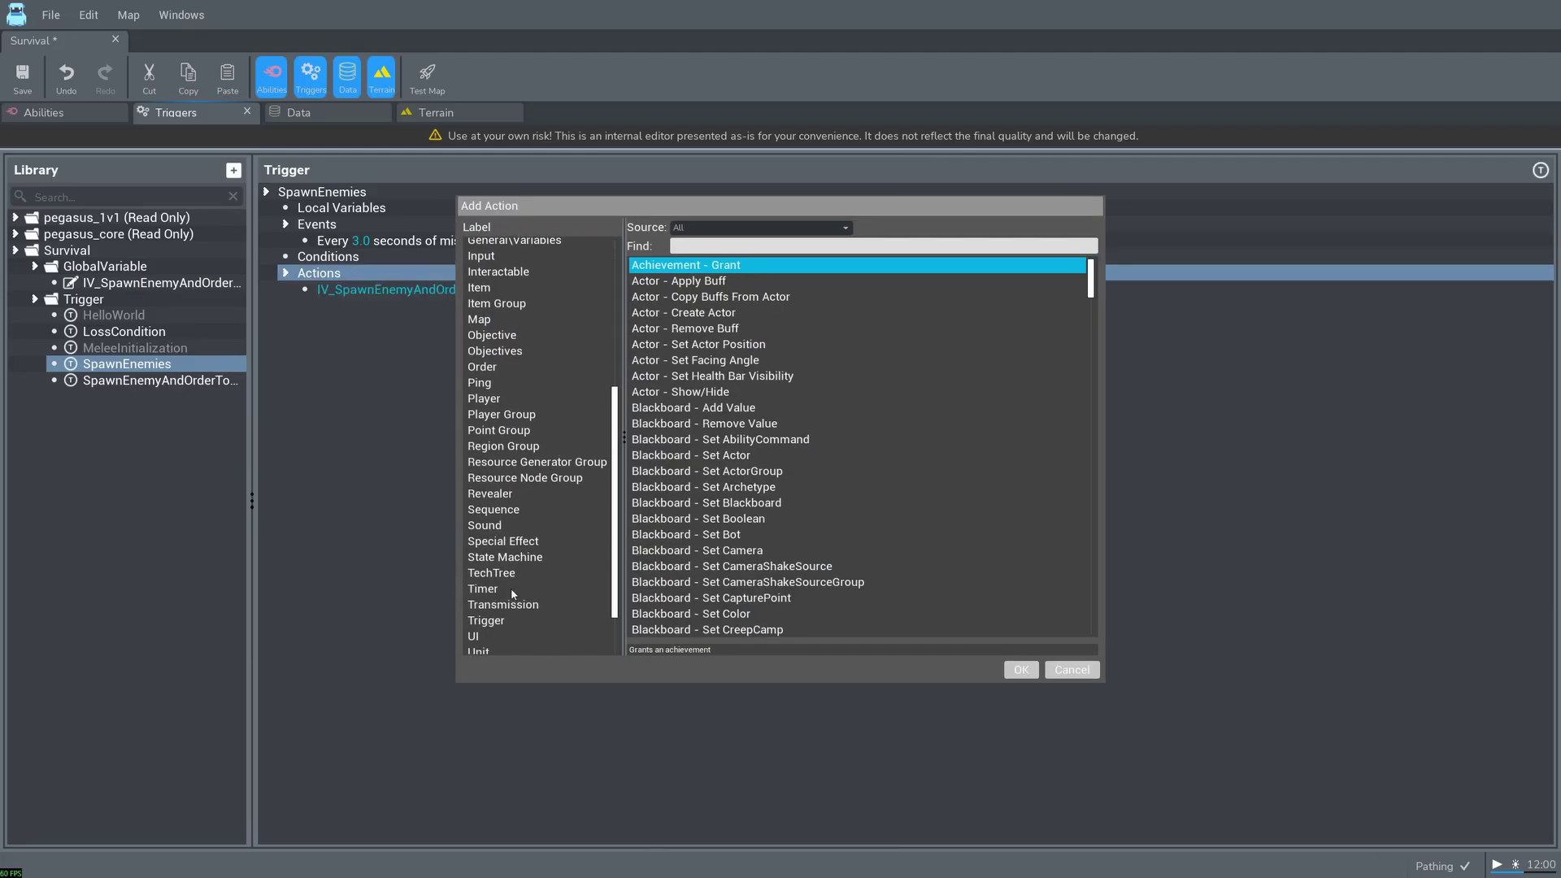
pyautogui.click(502, 619)
pyautogui.click(785, 281)
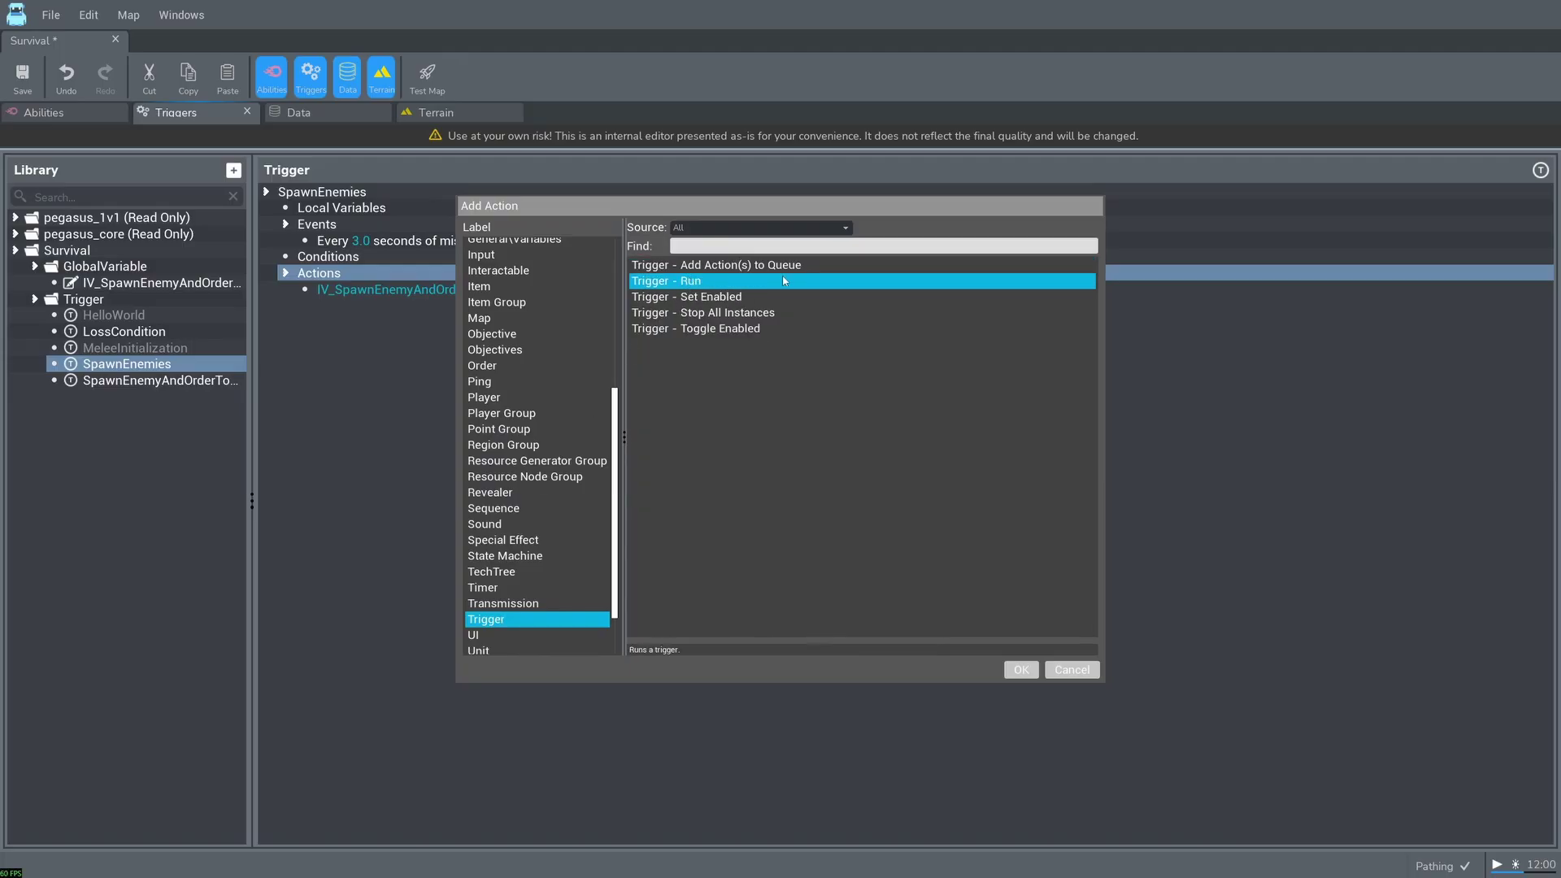
pyautogui.click(1016, 669)
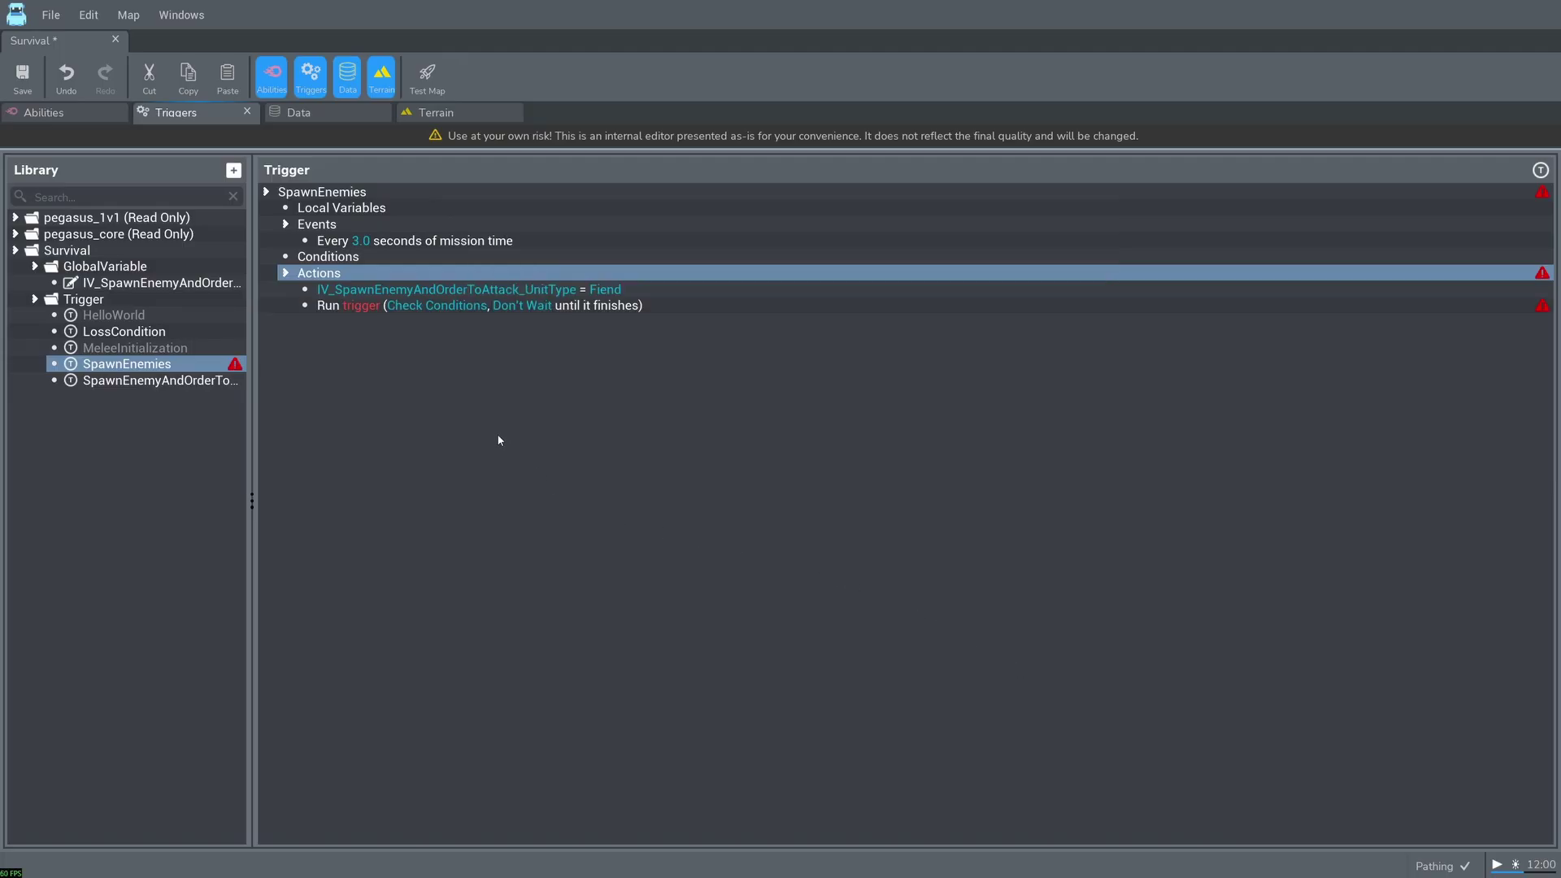
# Step: Set the run action's trigger to SpawnEnemyAndOrderToAttack
pyautogui.click(372, 305)
pyautogui.doubleClick(1008, 220)
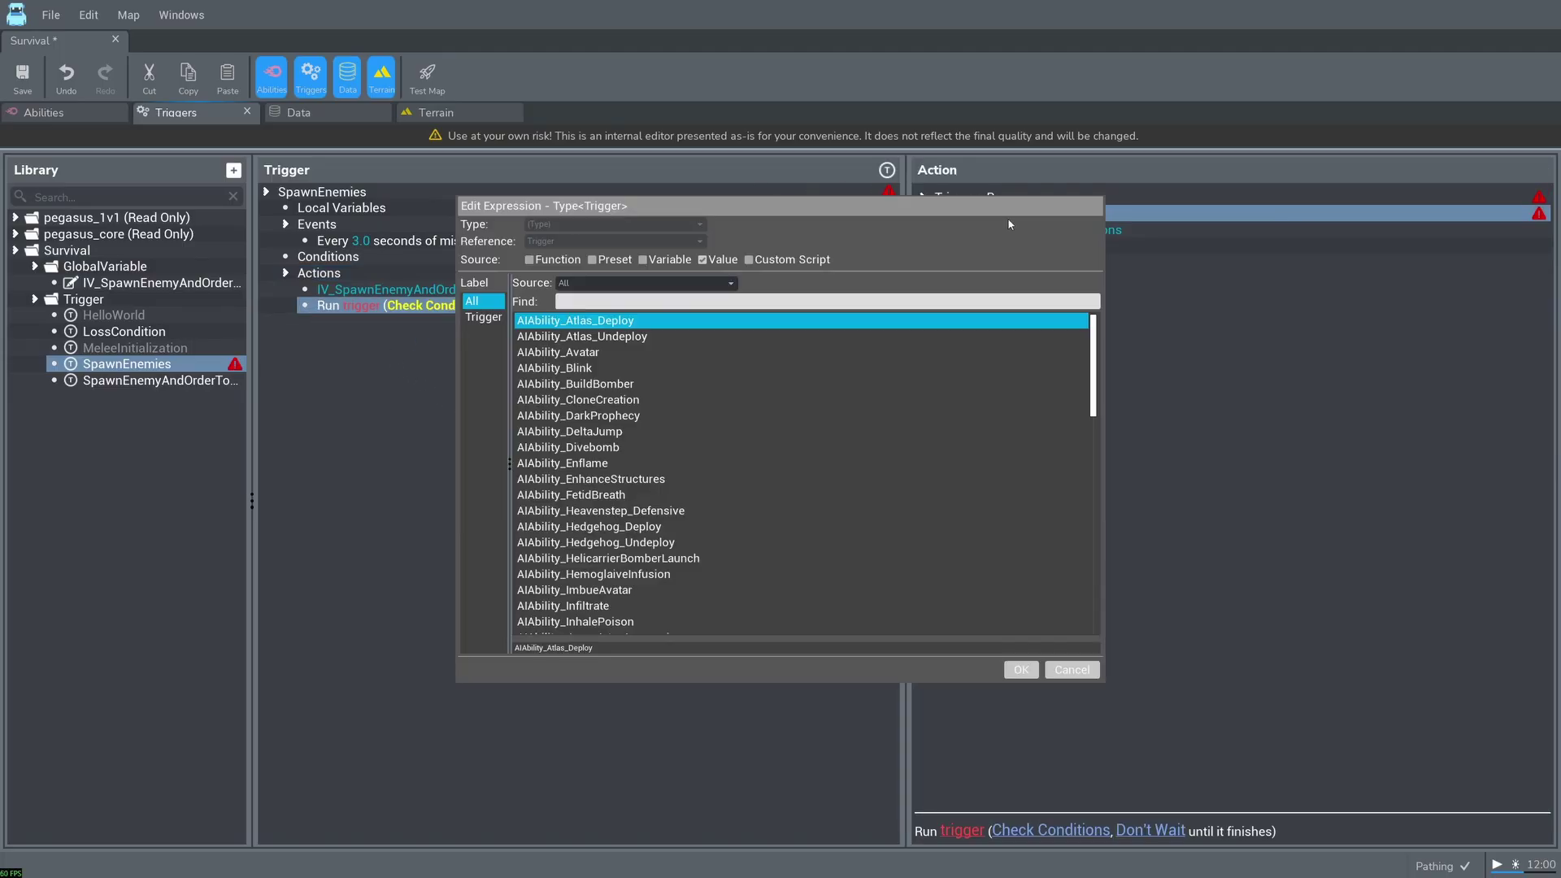
pyautogui.click(627, 301)
pyautogui.write('spawnene')
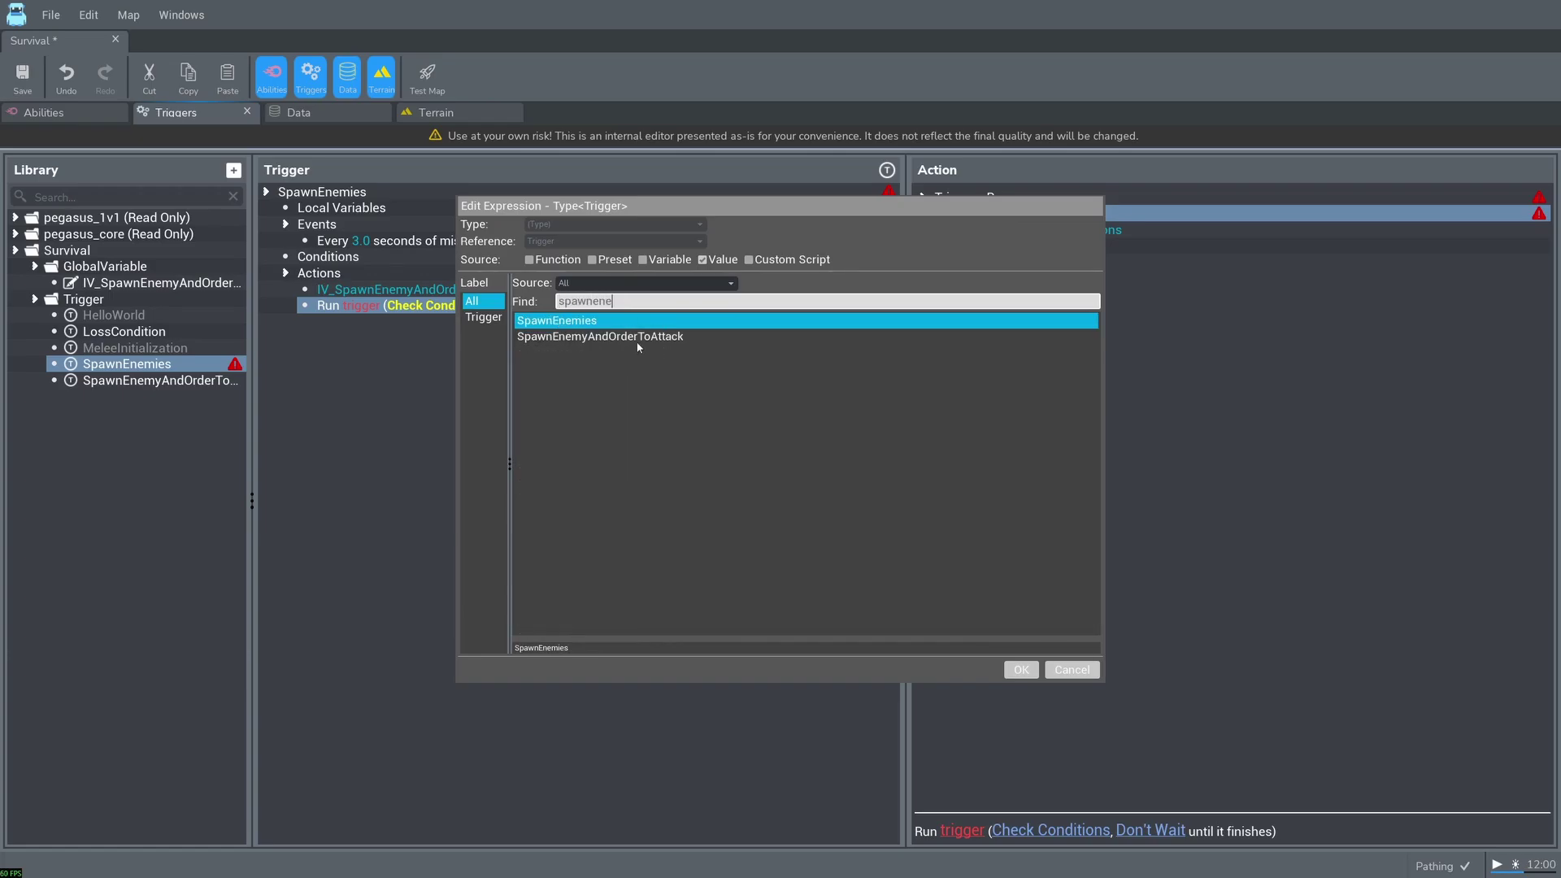
pyautogui.click(637, 336)
pyautogui.click(1022, 670)
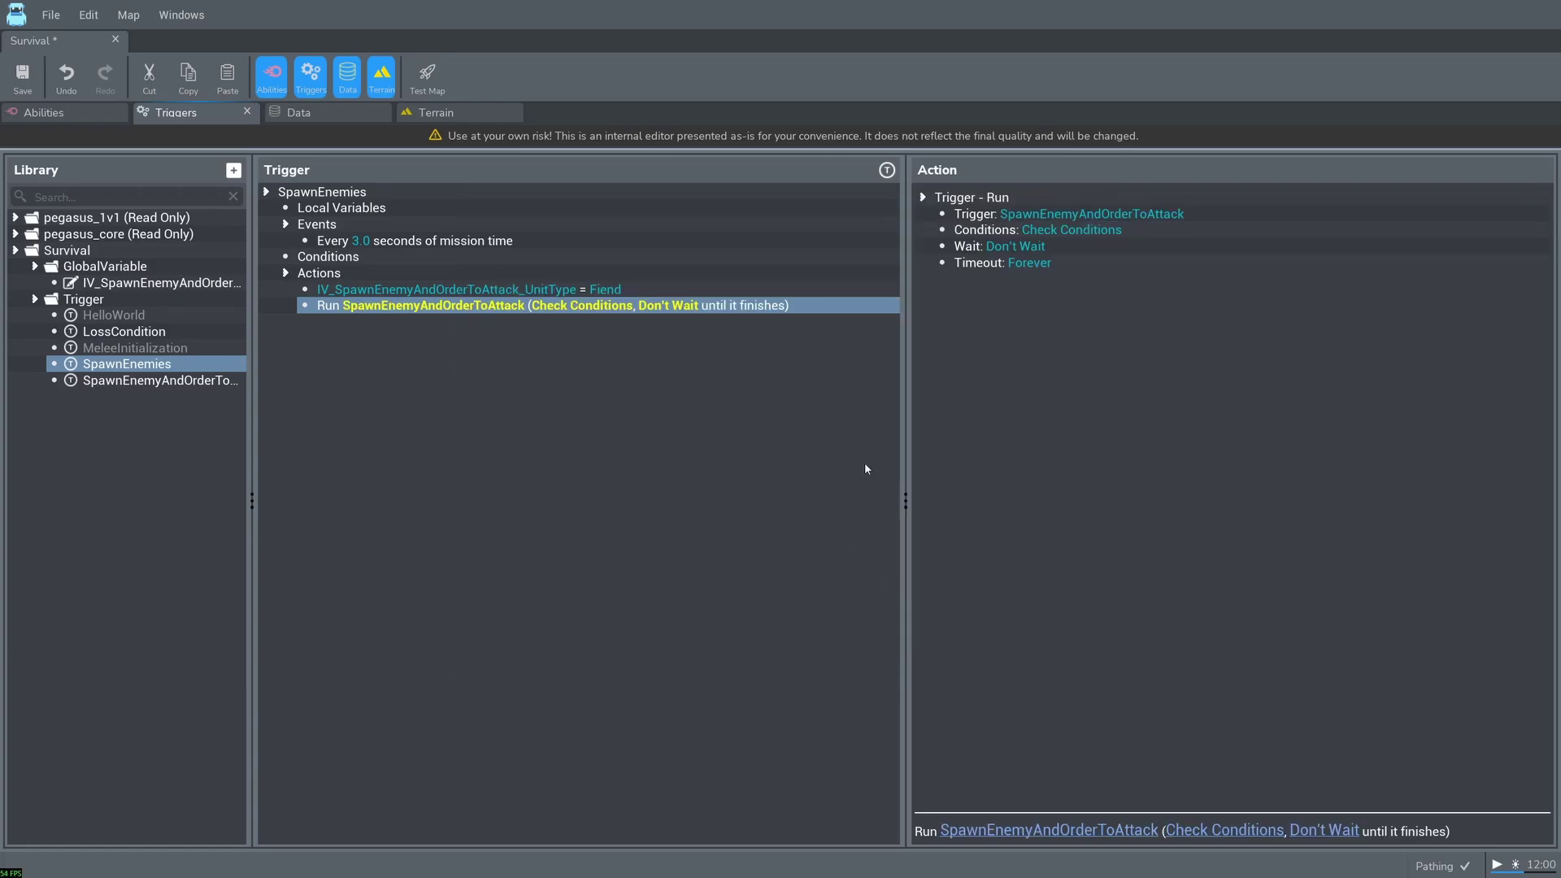
# Step: Copy the Set Variable and run-trigger actions and paste a second copy
pyautogui.hotkey('shift', 'Up')
pyautogui.rightClick(402, 294)
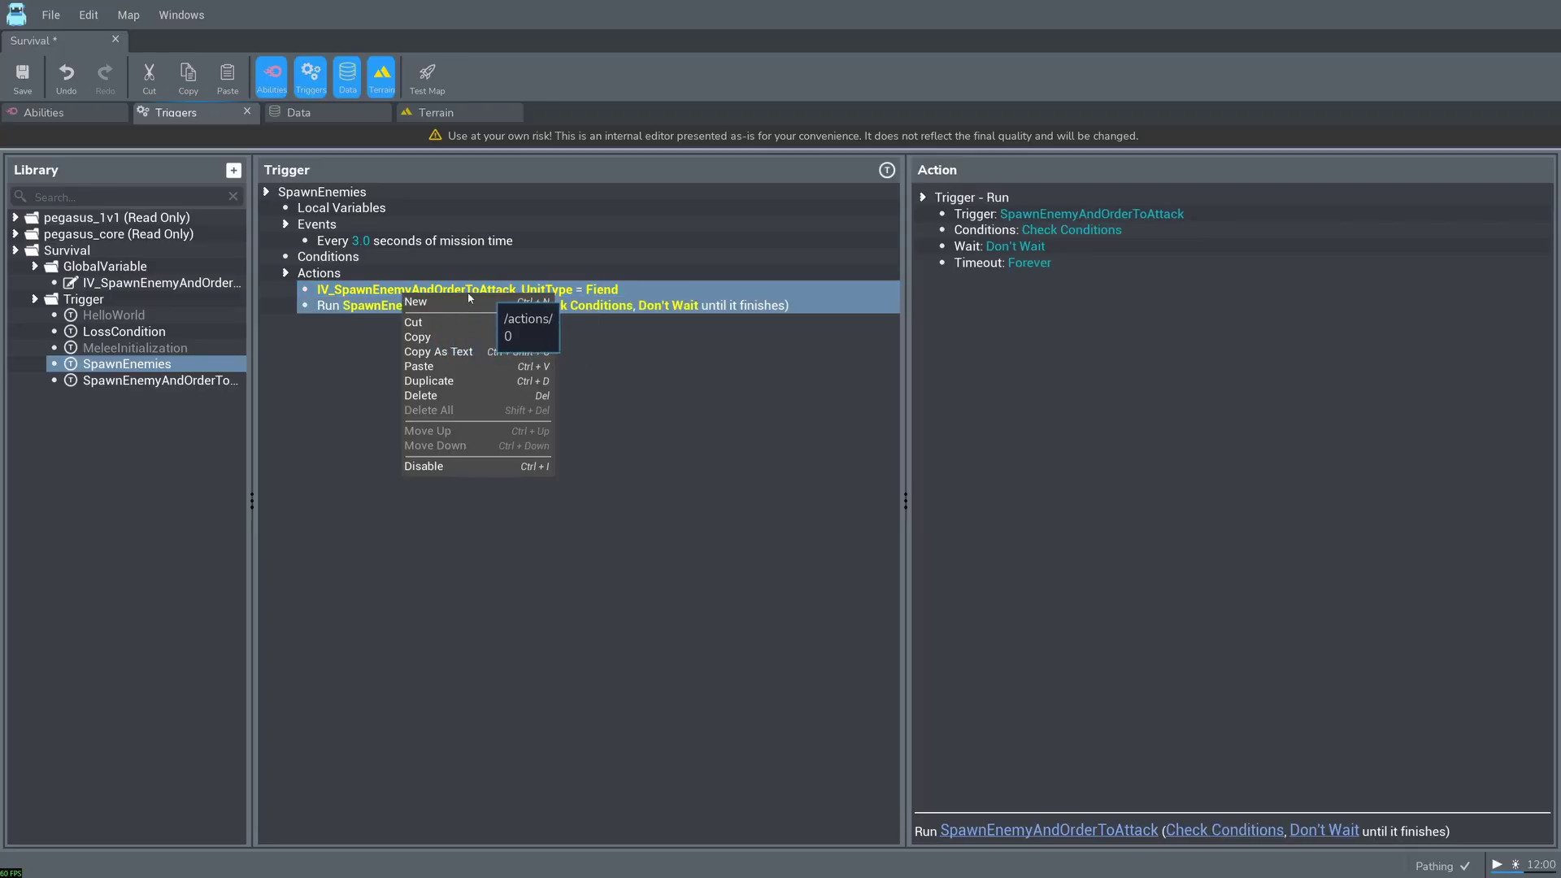
pyautogui.click(431, 340)
pyautogui.rightClick(361, 283)
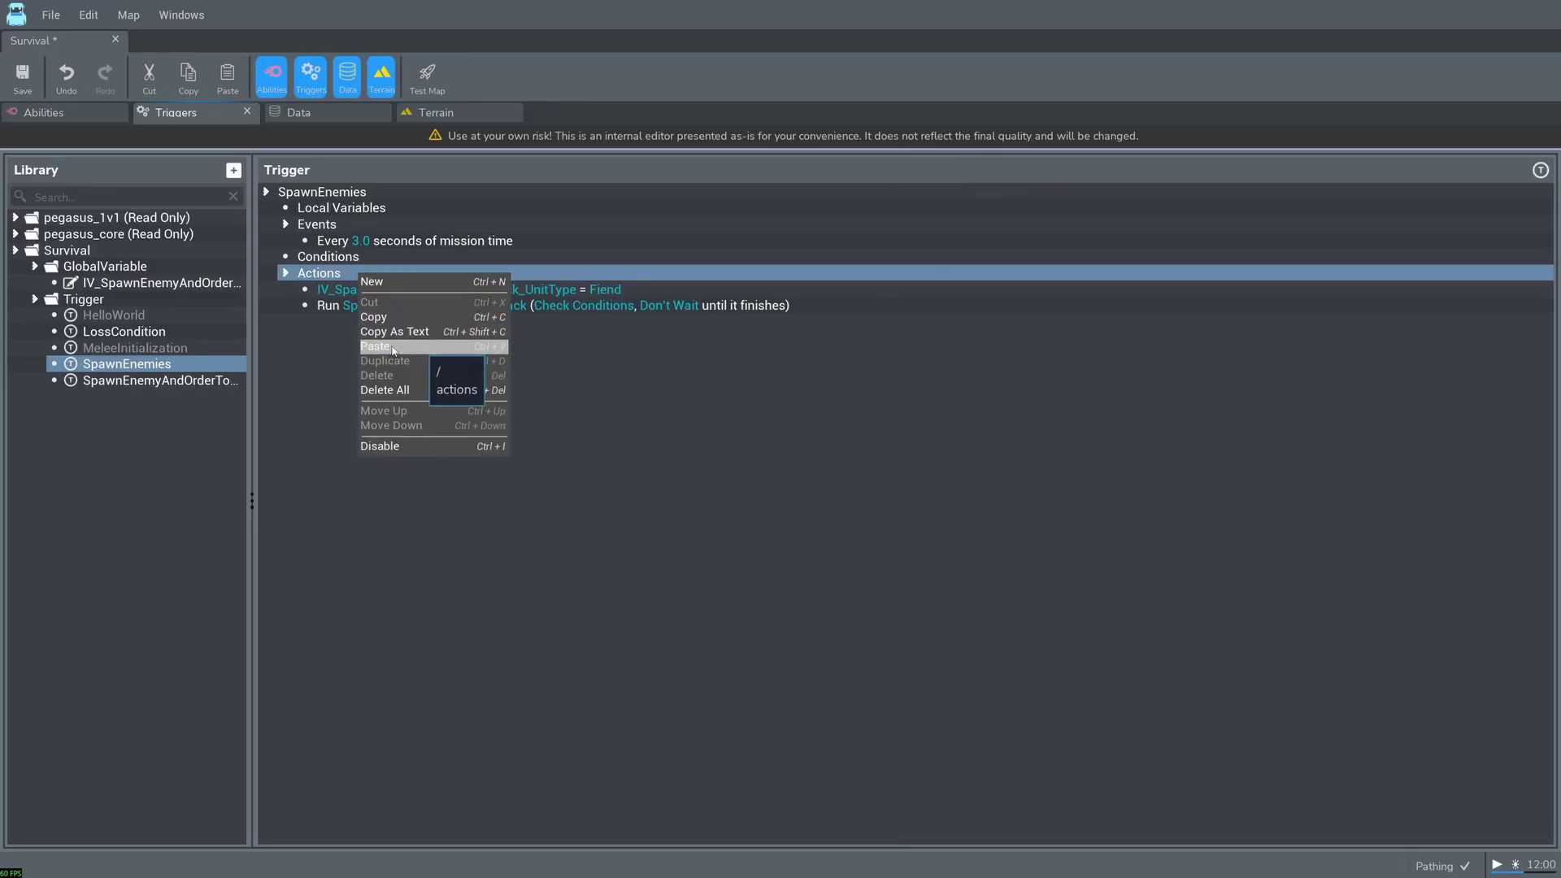
pyautogui.click(382, 371)
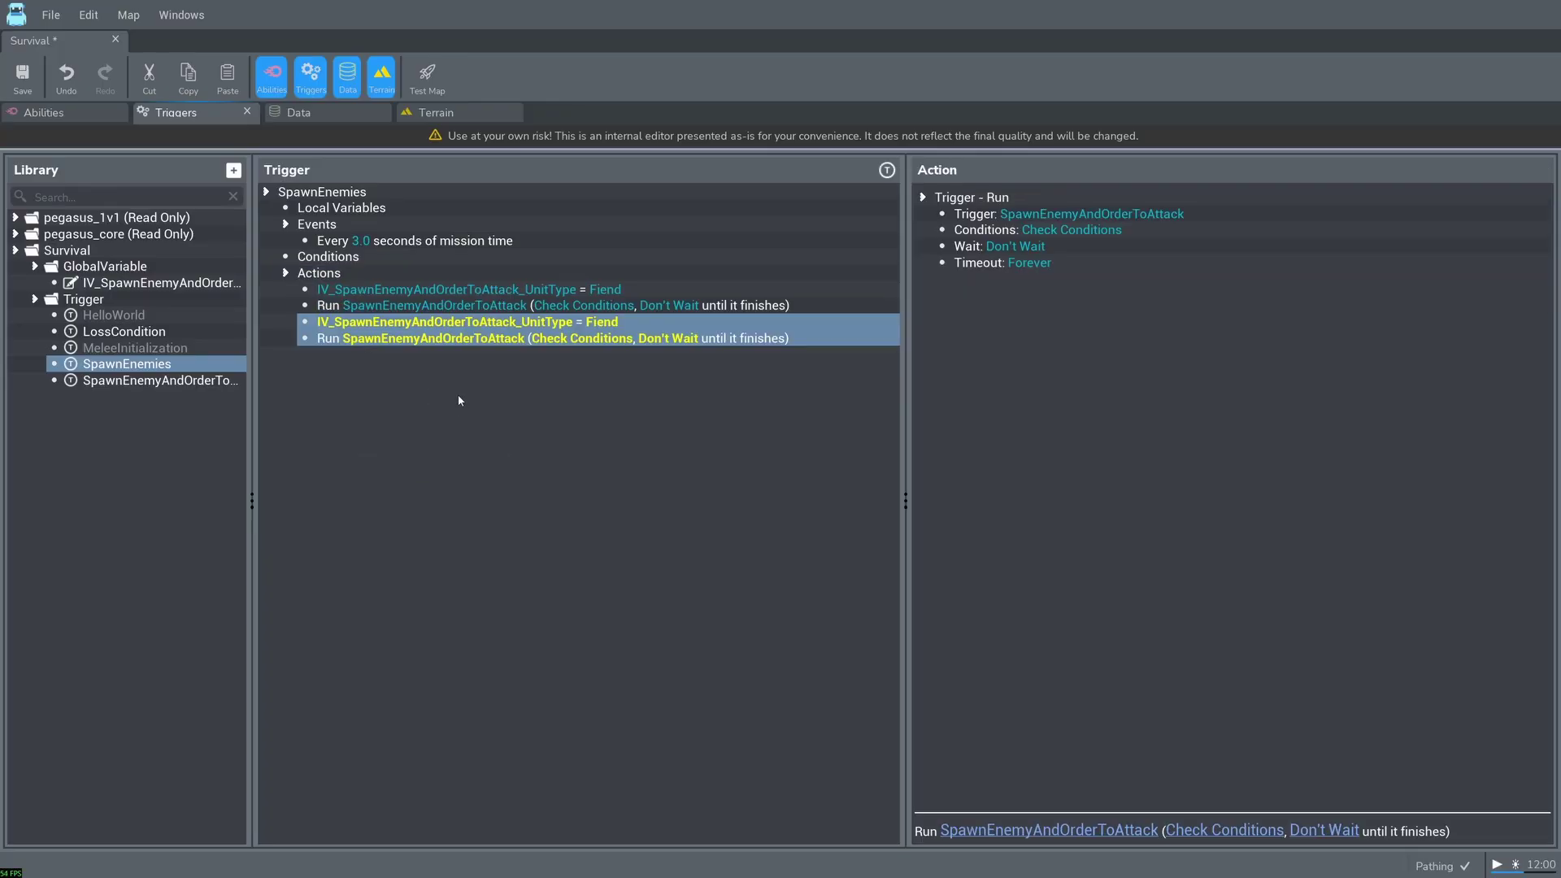
# Step: Change the copied assignment's value to Brute and launch a map test with F5
pyautogui.click(541, 323)
pyautogui.click(1022, 230)
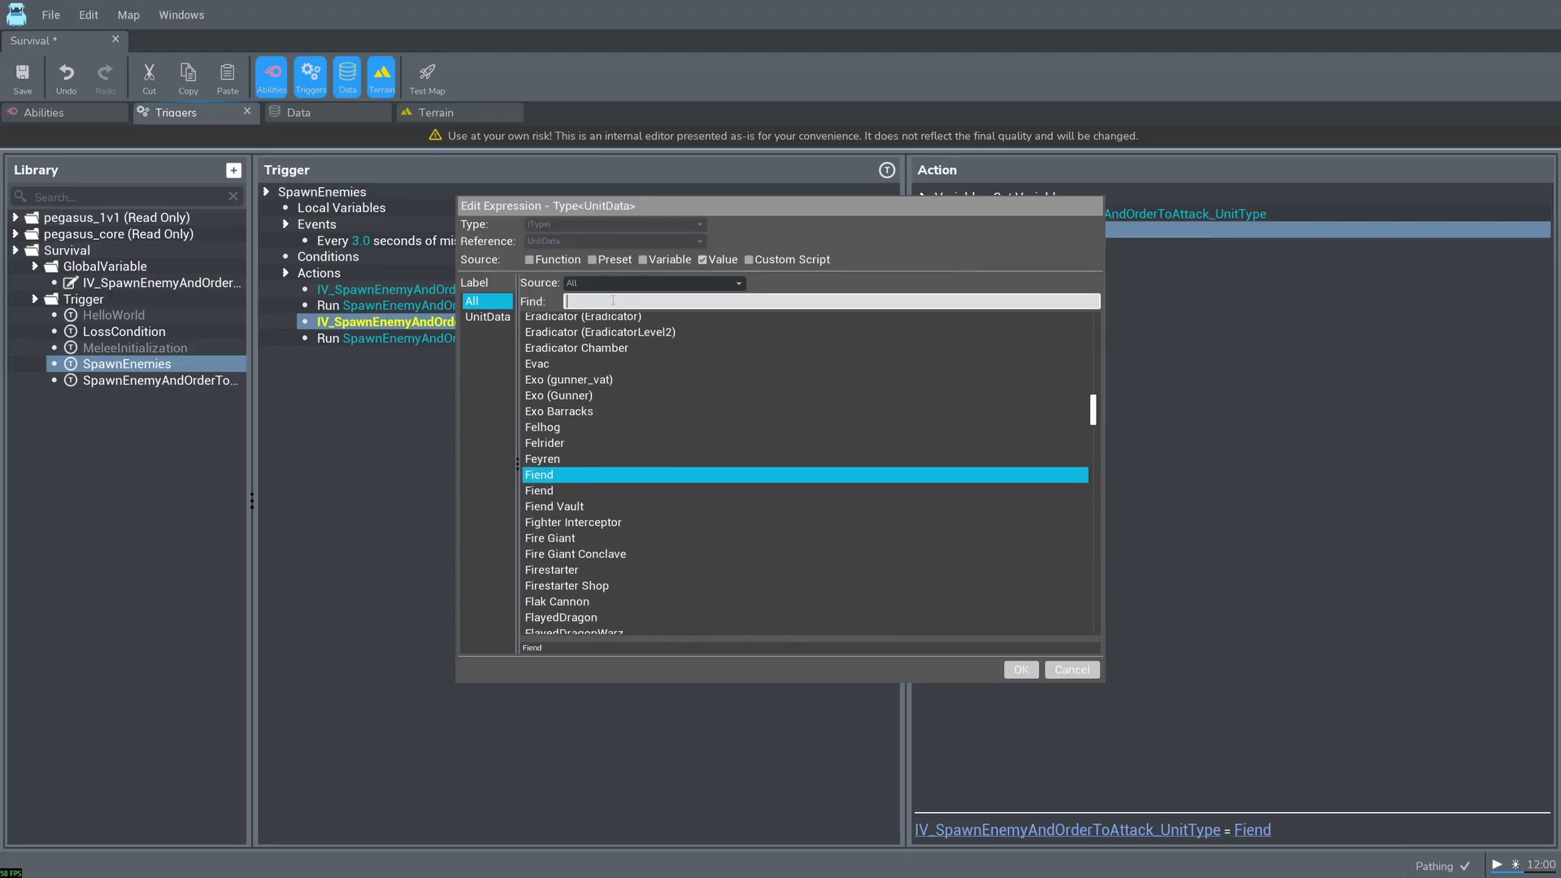
pyautogui.write('Br')
pyautogui.click(582, 400)
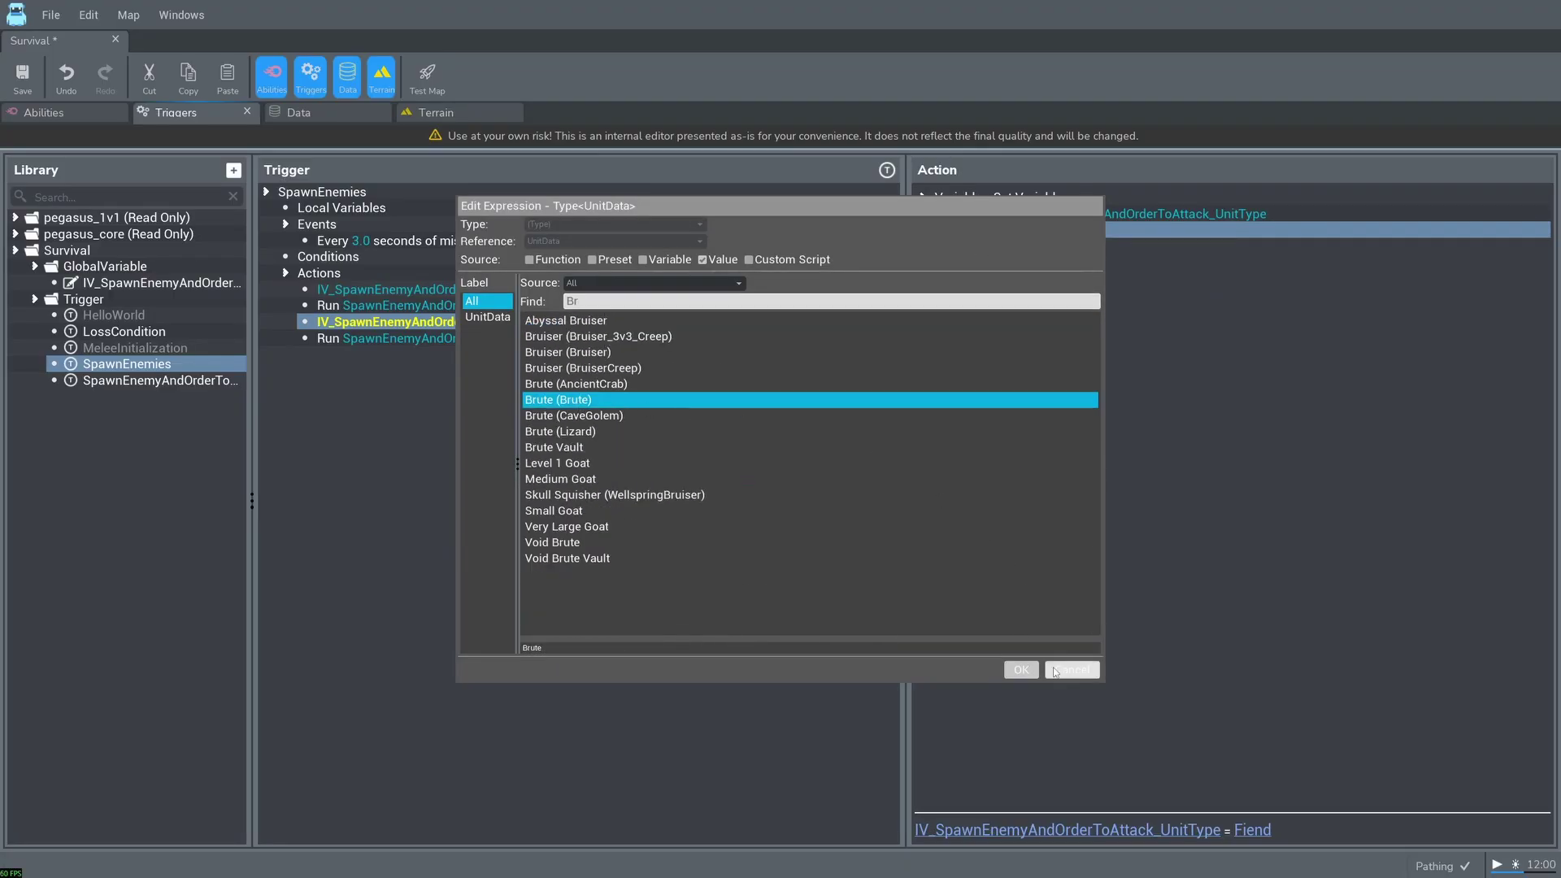
pyautogui.click(1022, 669)
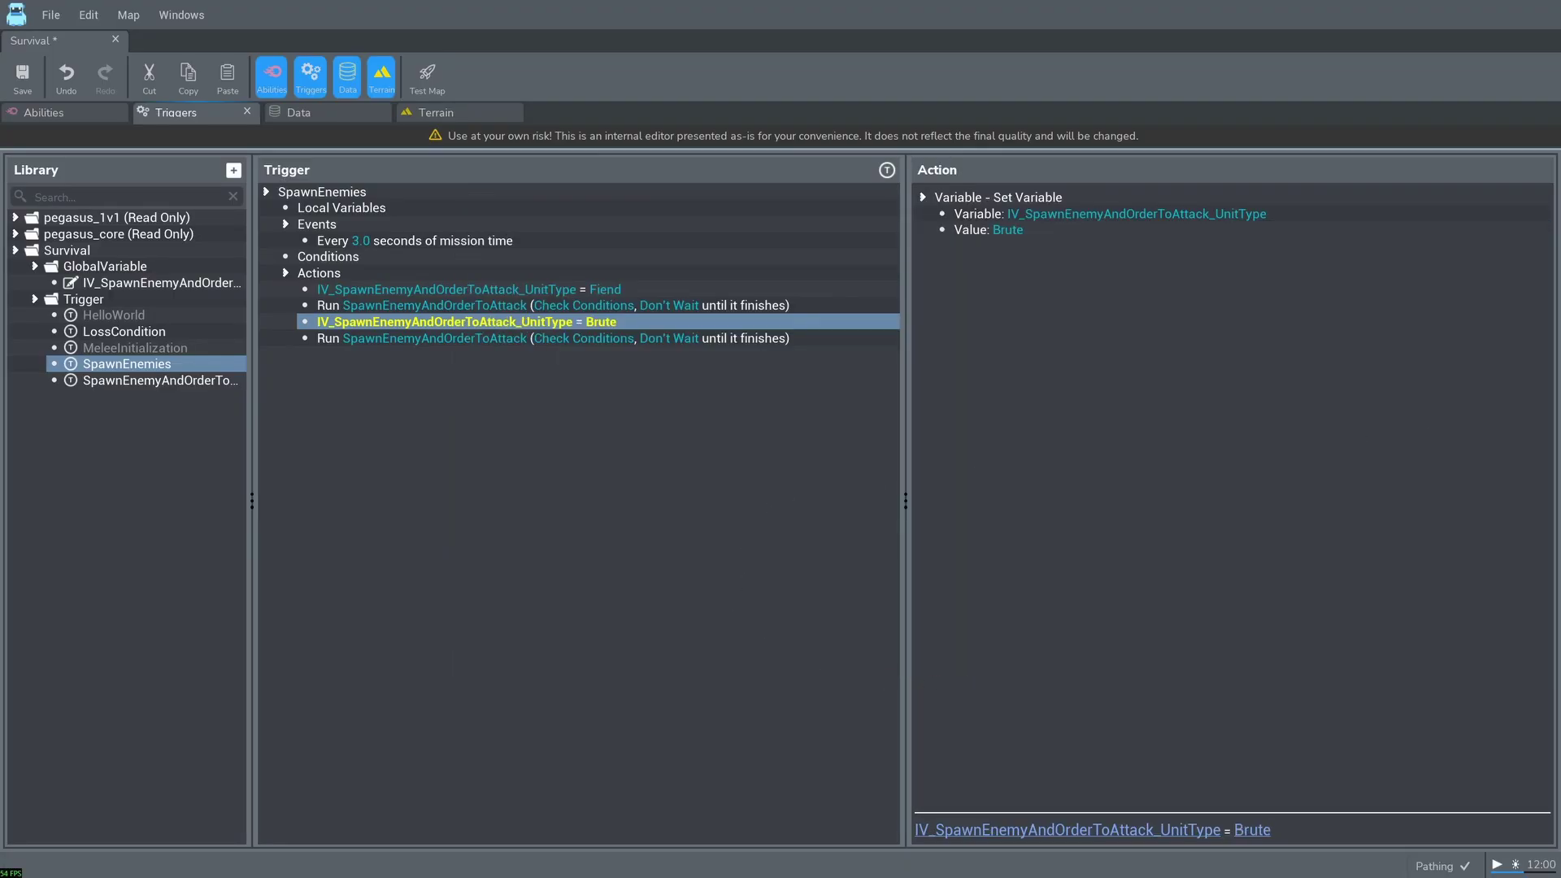
pyautogui.press('F5')
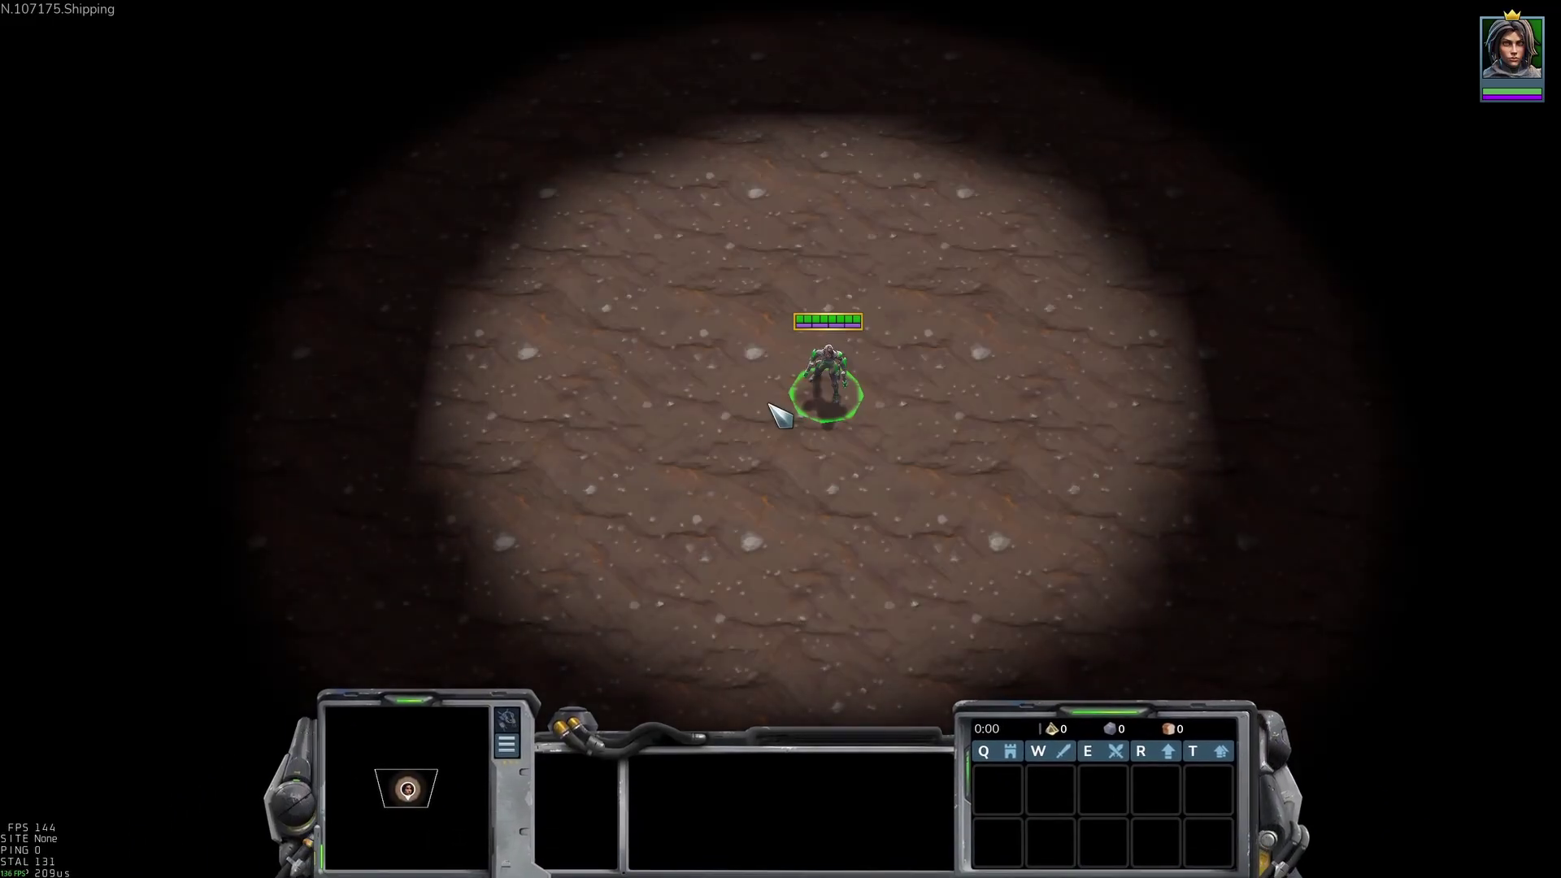
# Step: Move Amara toward the upper area, attack-move into the spawned enemies, then pull her away
pyautogui.rightClick(787, 144)
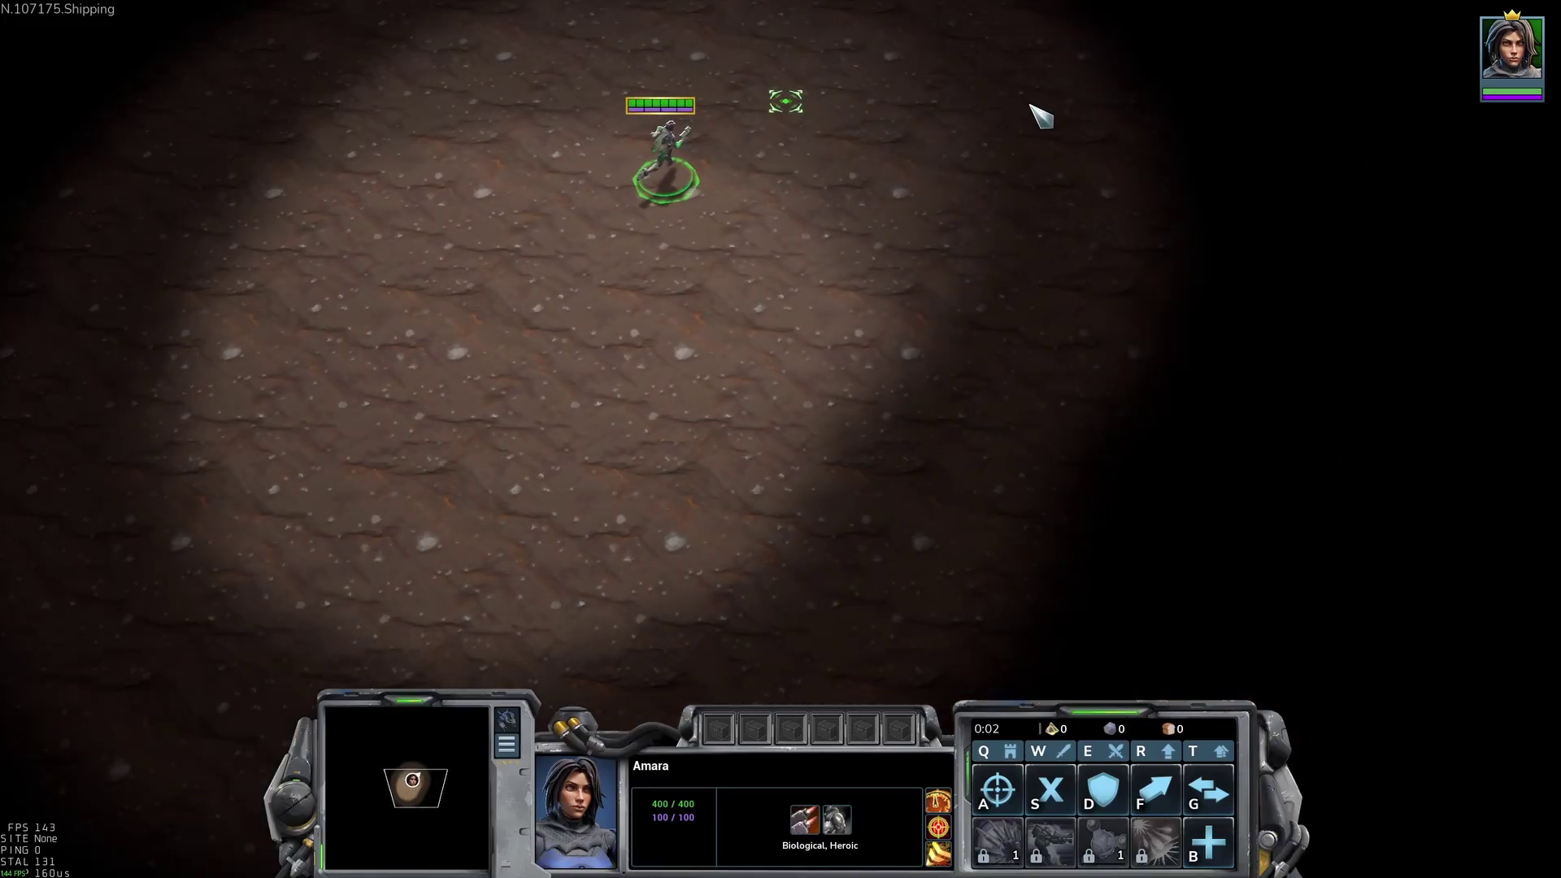
pyautogui.press('a')
pyautogui.click(964, 101)
pyautogui.rightClick(1016, 128)
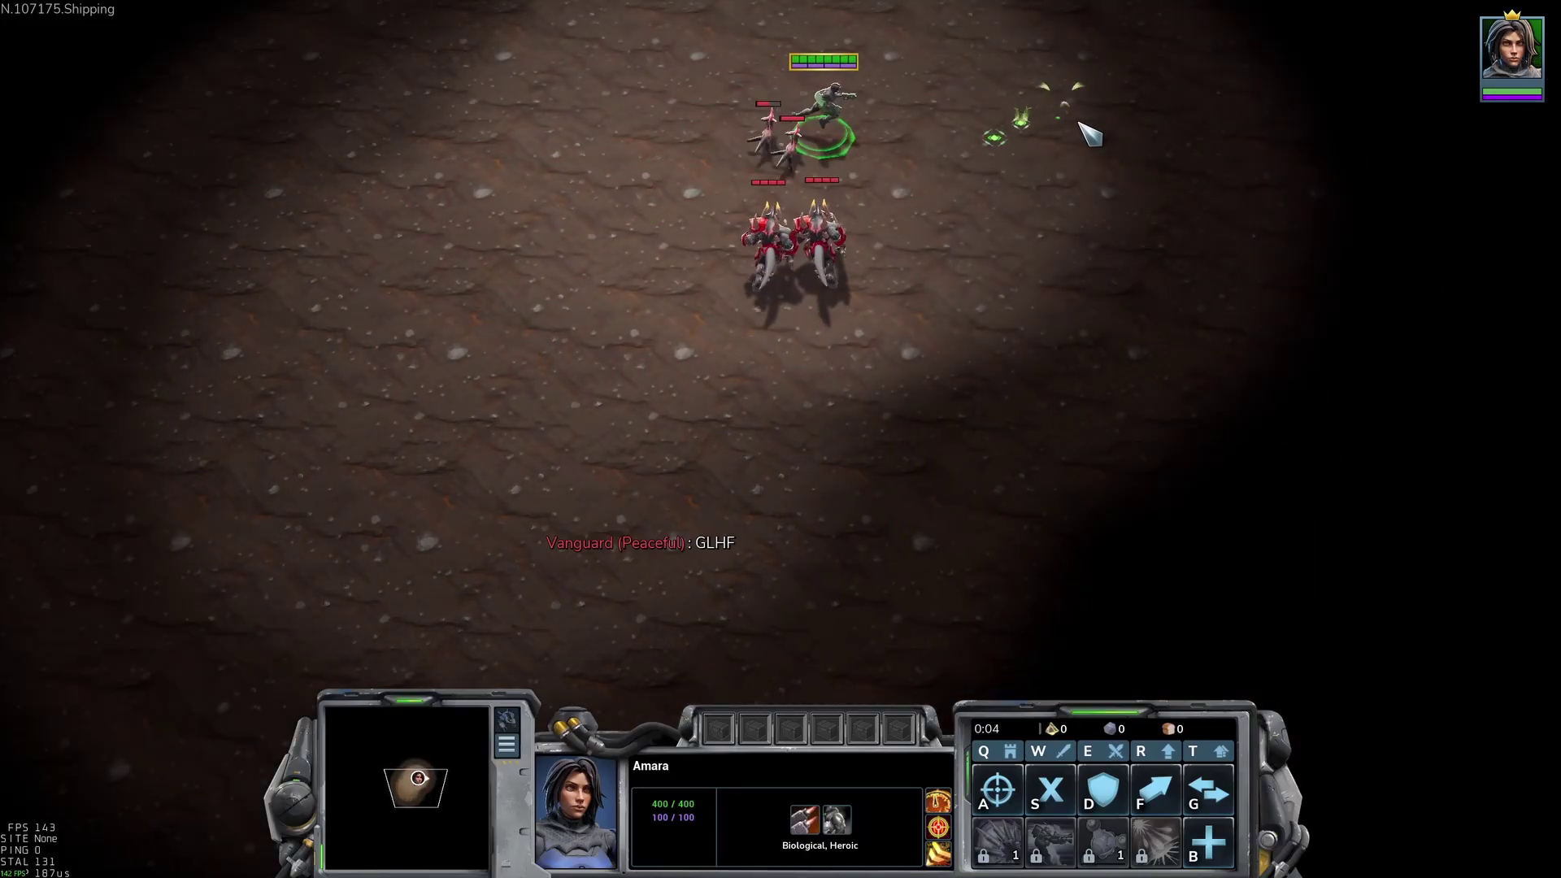
pyautogui.rightClick(1244, 153)
pyautogui.rightClick(1294, 191)
pyautogui.rightClick(1307, 237)
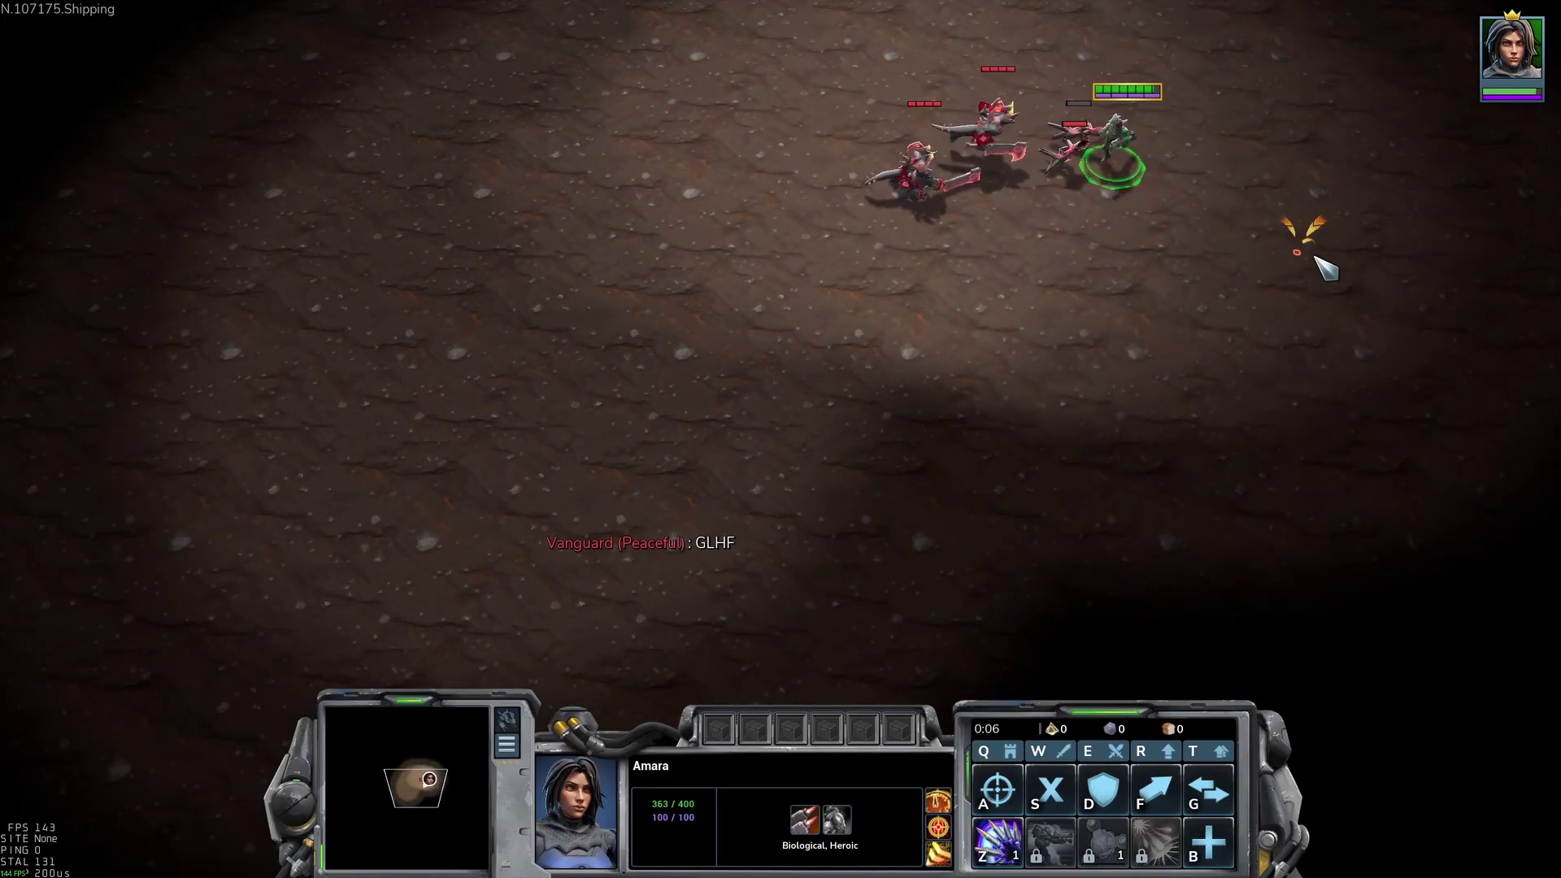
# Step: Kite Amara toward the lower right, keeping her ahead of the pursuing red units
pyautogui.rightClick(1369, 285)
pyautogui.rightClick(1422, 349)
pyautogui.rightClick(1440, 377)
pyautogui.rightClick(1422, 401)
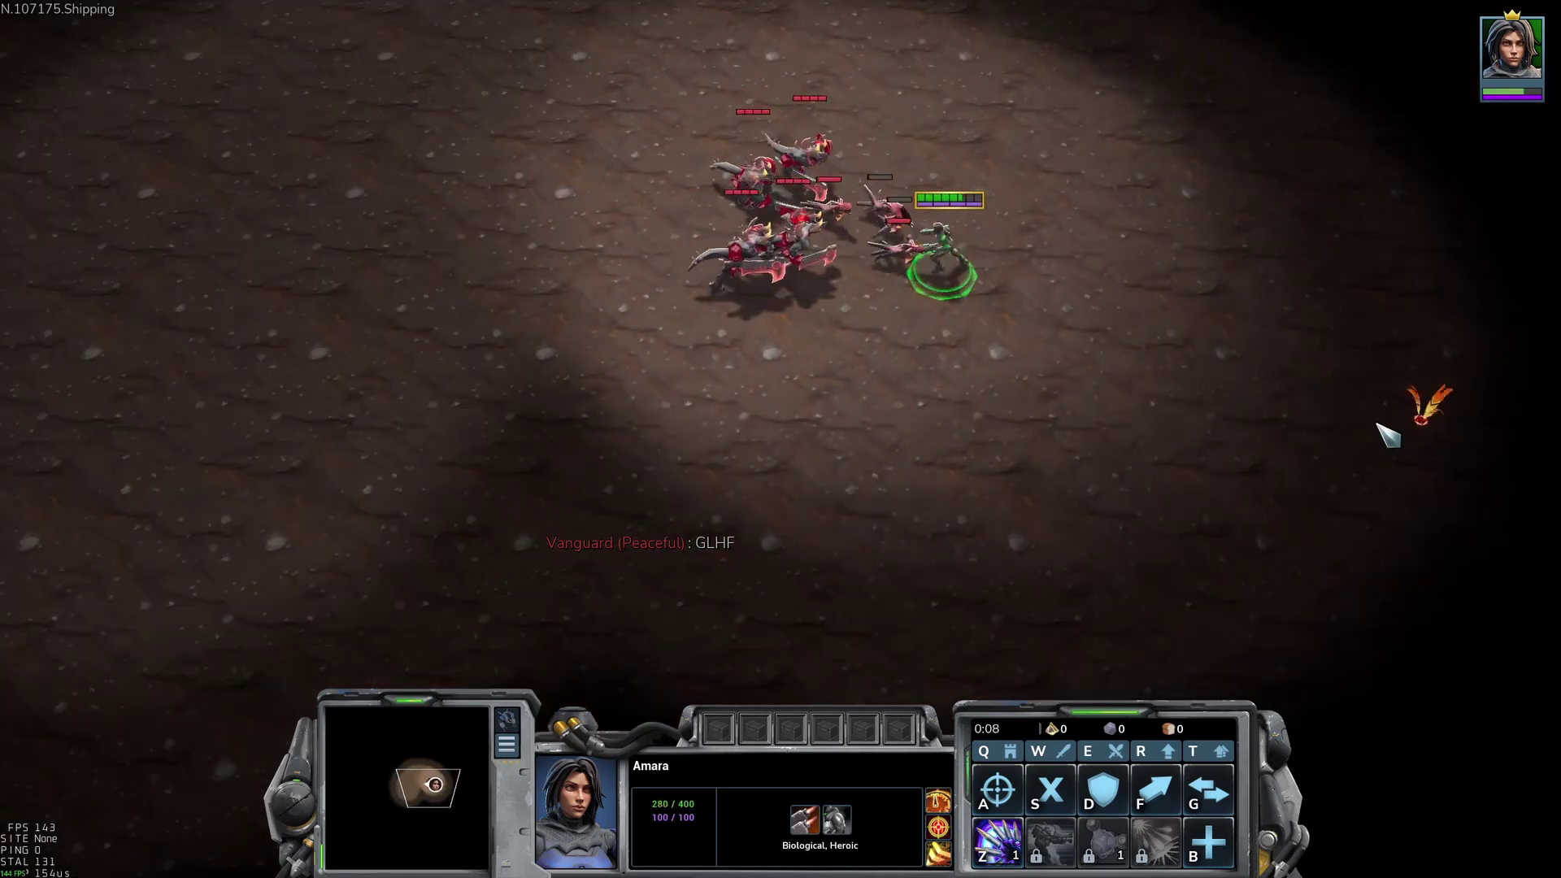
pyautogui.rightClick(1193, 501)
pyautogui.rightClick(1236, 523)
pyautogui.rightClick(1106, 456)
# Step: Unleash Amara's Z burst ability on the enemies, then reposition her to the right
pyautogui.click(971, 391)
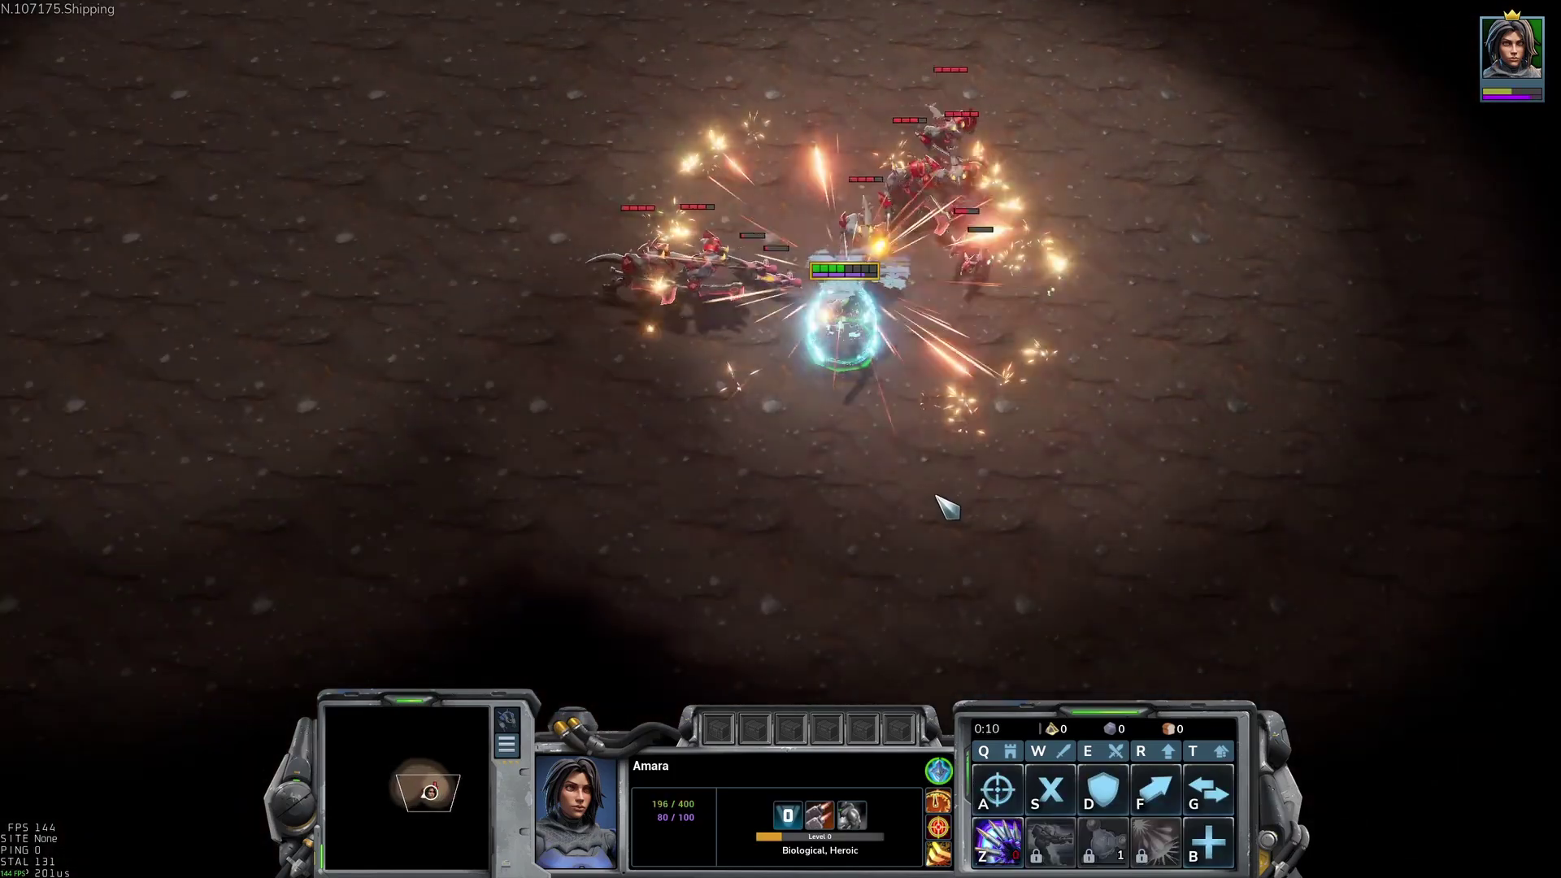
pyautogui.rightClick(1002, 576)
pyautogui.rightClick(1192, 554)
pyautogui.rightClick(1247, 529)
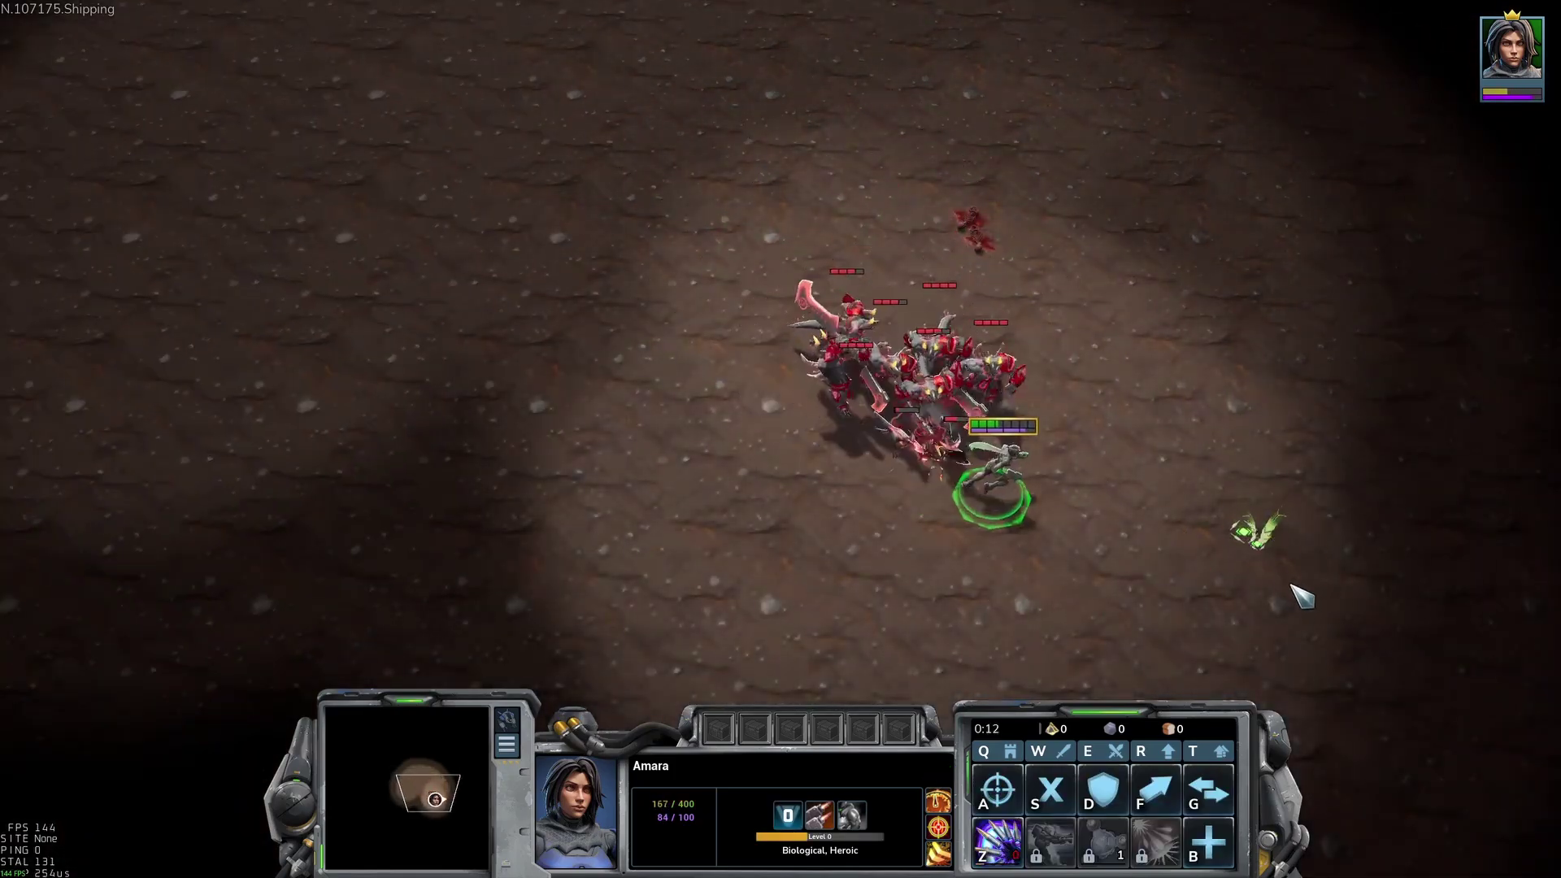